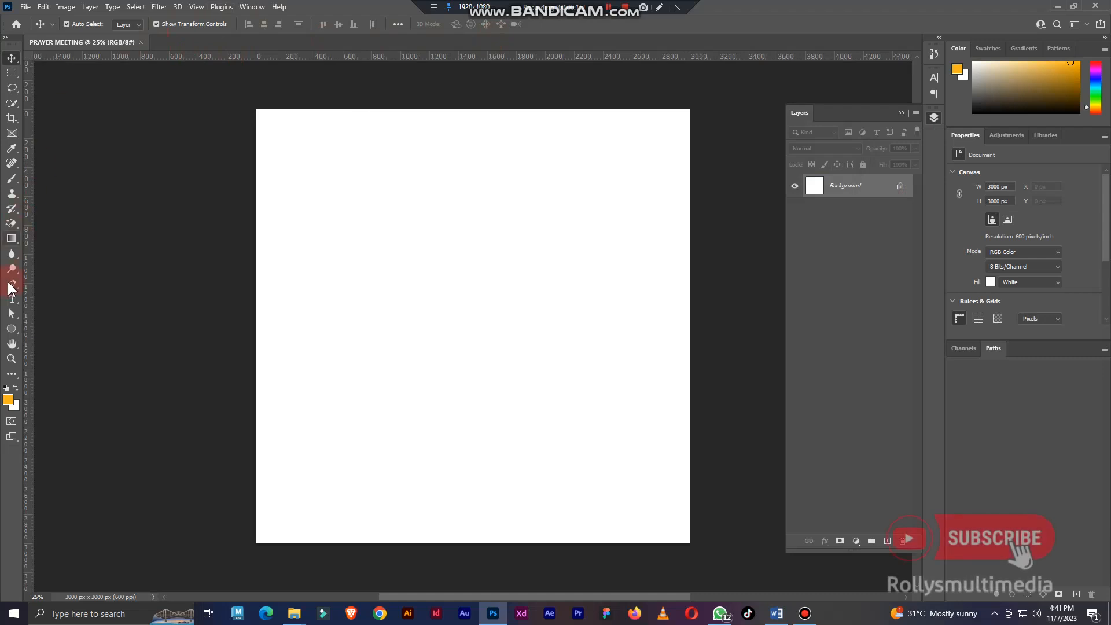
Step: Add the text PRAYER to the canvas and enlarge it to about 62 pt
click(12, 299)
click(362, 295)
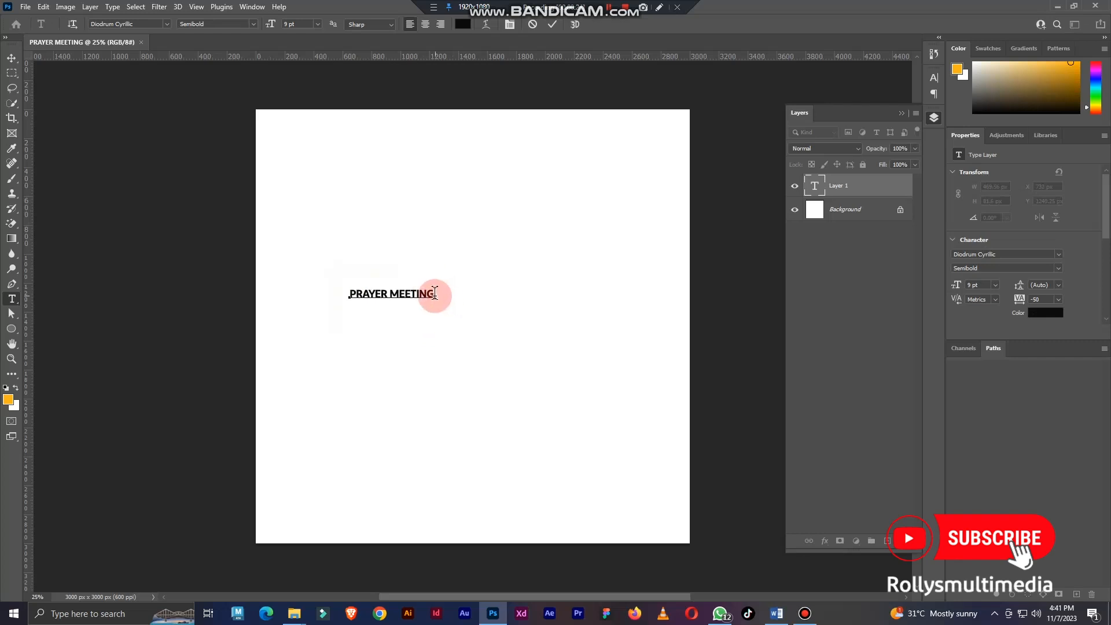
drag(434, 292, 384, 292)
key(BackSpace)
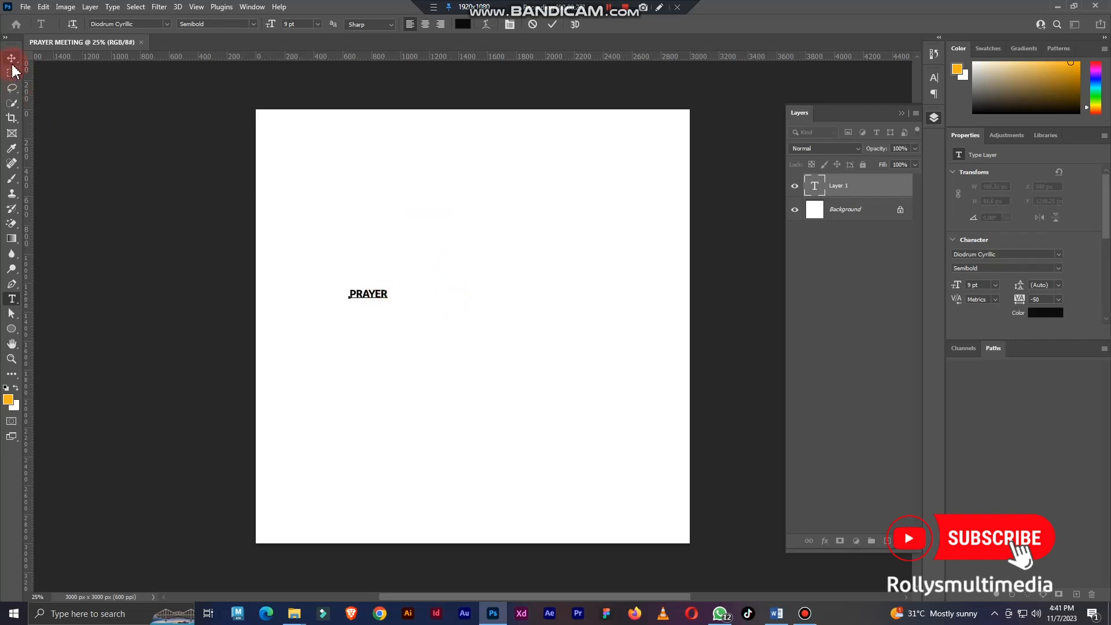
click(12, 58)
drag(386, 293, 605, 243)
key(Return)
Step: Duplicate the PRAYER text below the original, change the copy to MEETING and place it beneath PRAYER
drag(503, 258, 496, 354)
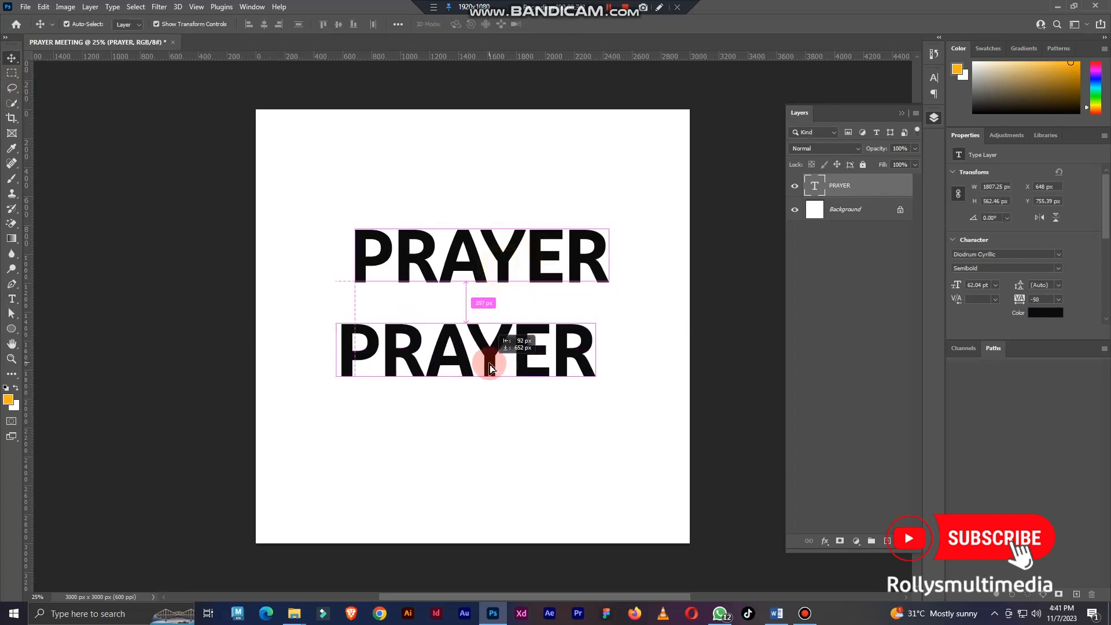
double_click(489, 370)
text(MEETING)
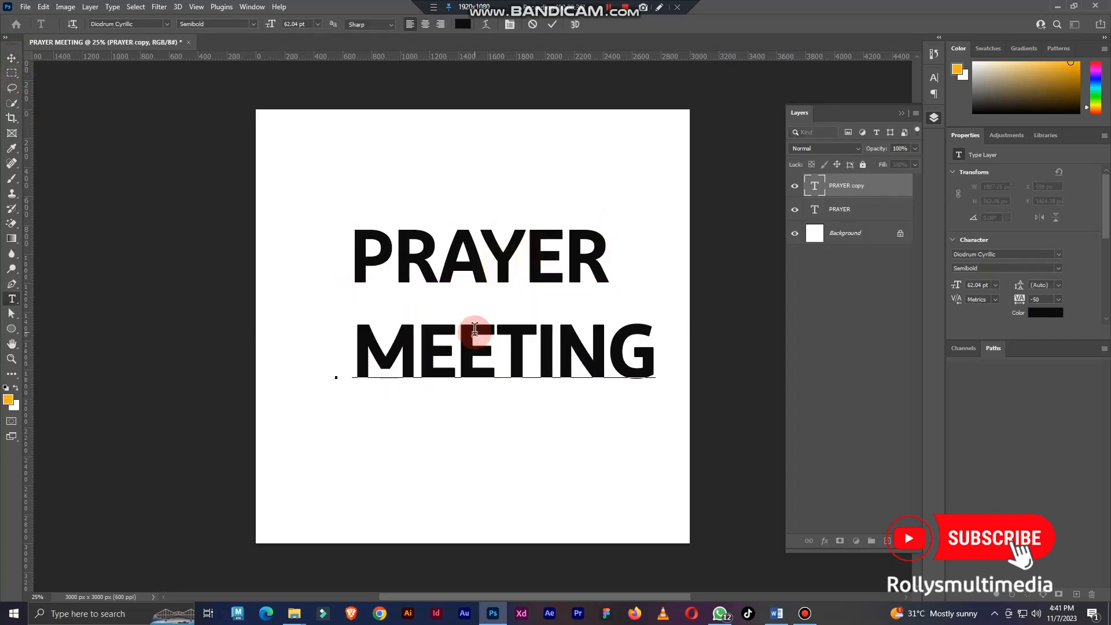
click(12, 58)
scroll(565, 337, up, 3)
drag(565, 337, 504, 380)
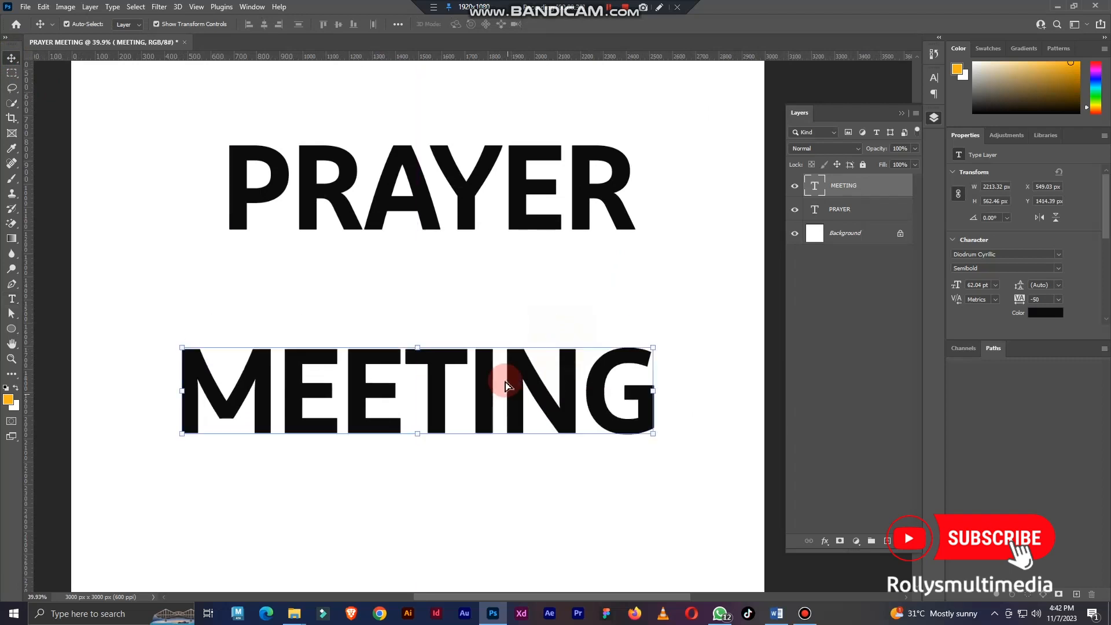
Step: Try to convert the PRAYER text layer to a shape
click(466, 200)
scroll(465, 199, up, 1)
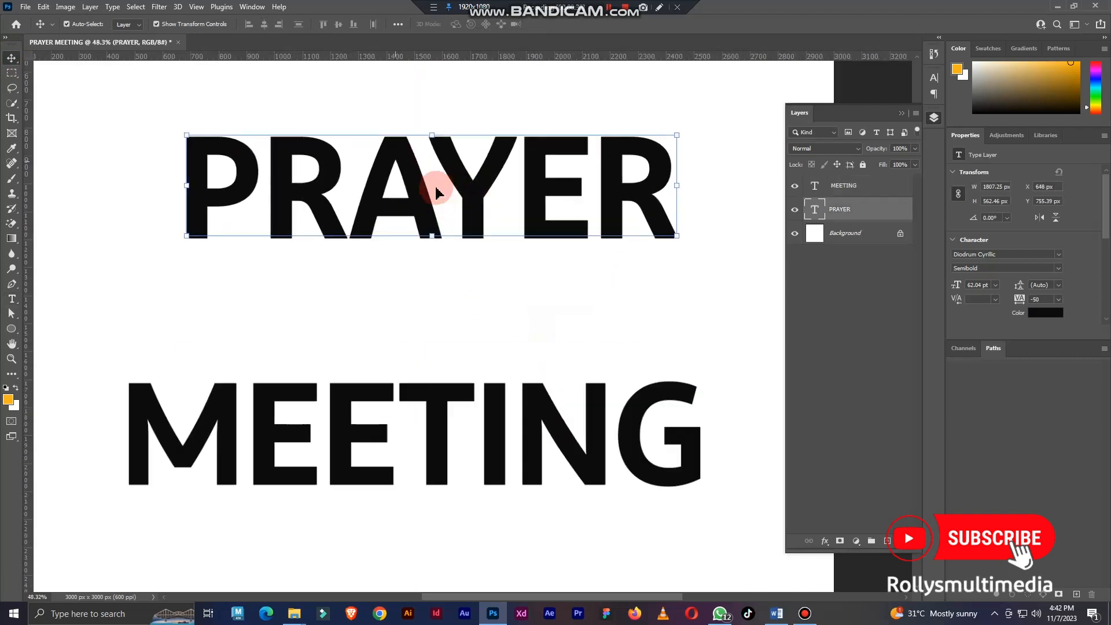
right_click(863, 216)
click(885, 283)
click(547, 232)
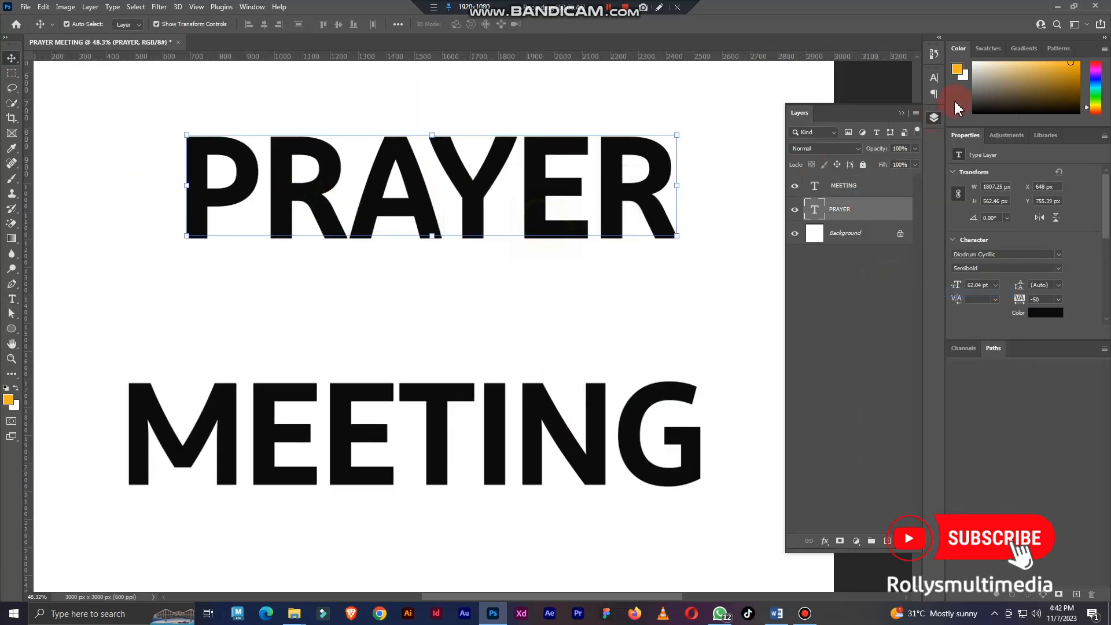
Step: Set the PRAYER text's font style to Bold and turn off its faux bold
click(933, 77)
click(913, 95)
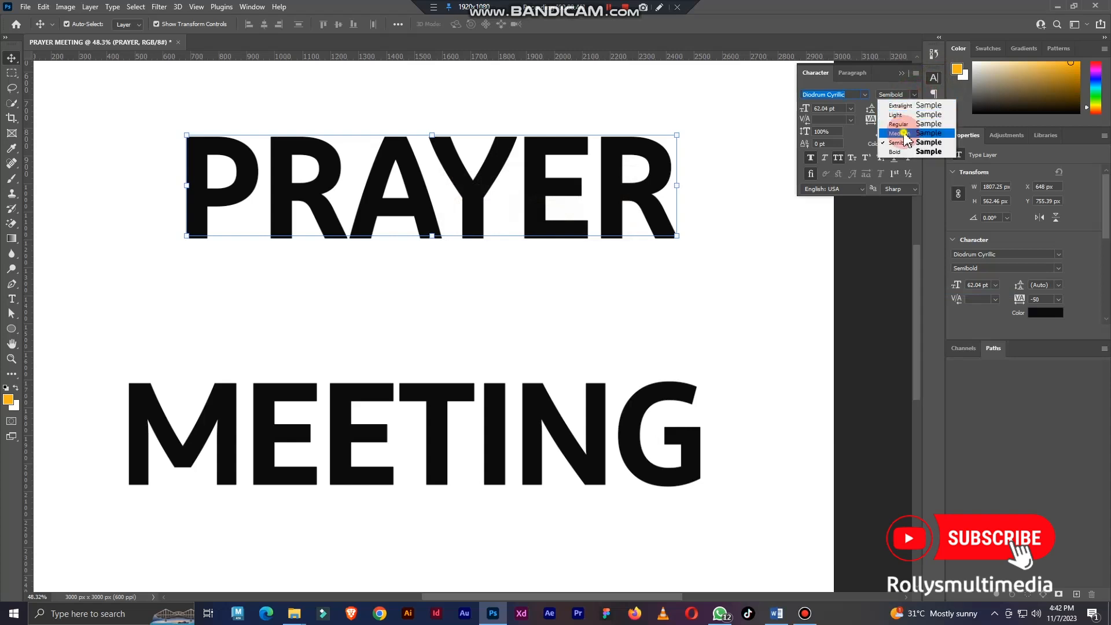
click(904, 134)
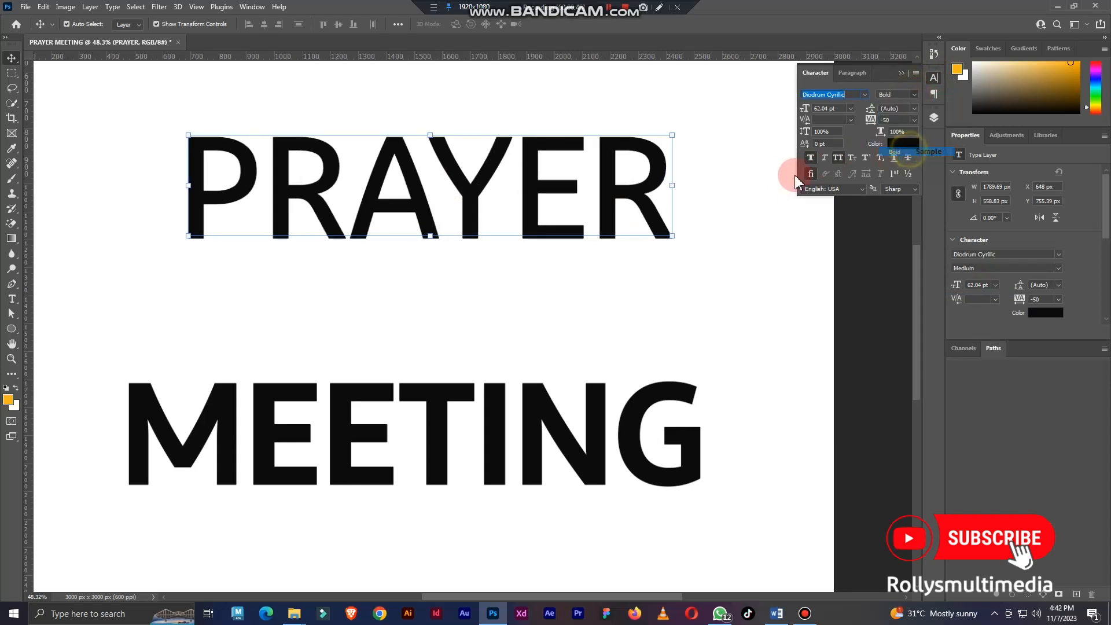
click(811, 158)
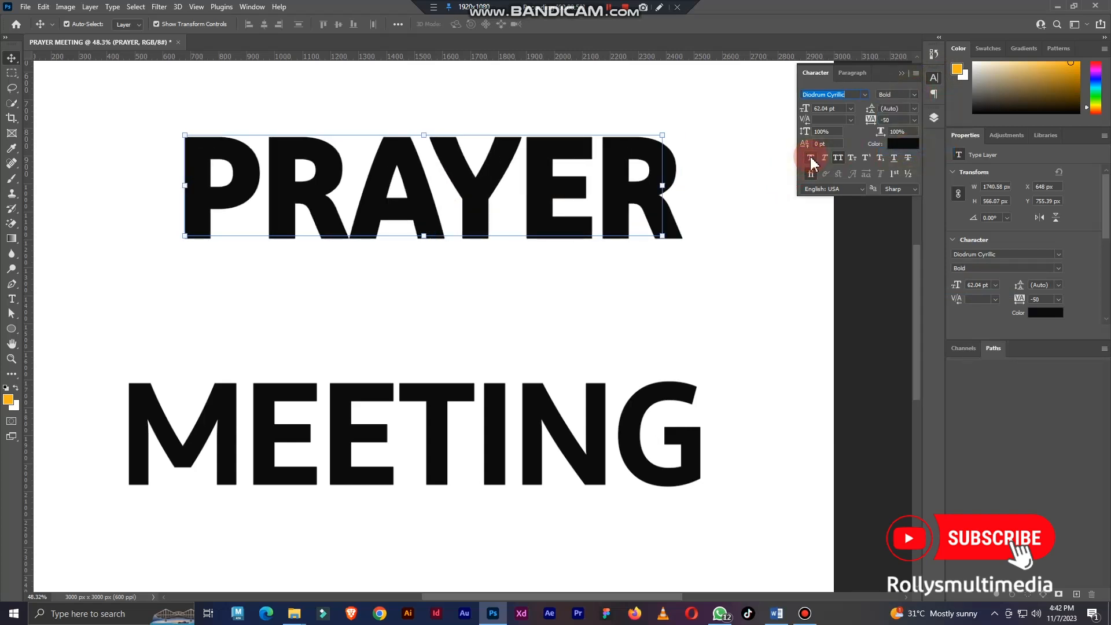
click(810, 160)
Step: Convert the PRAYER text layer to a shape
click(934, 120)
right_click(865, 211)
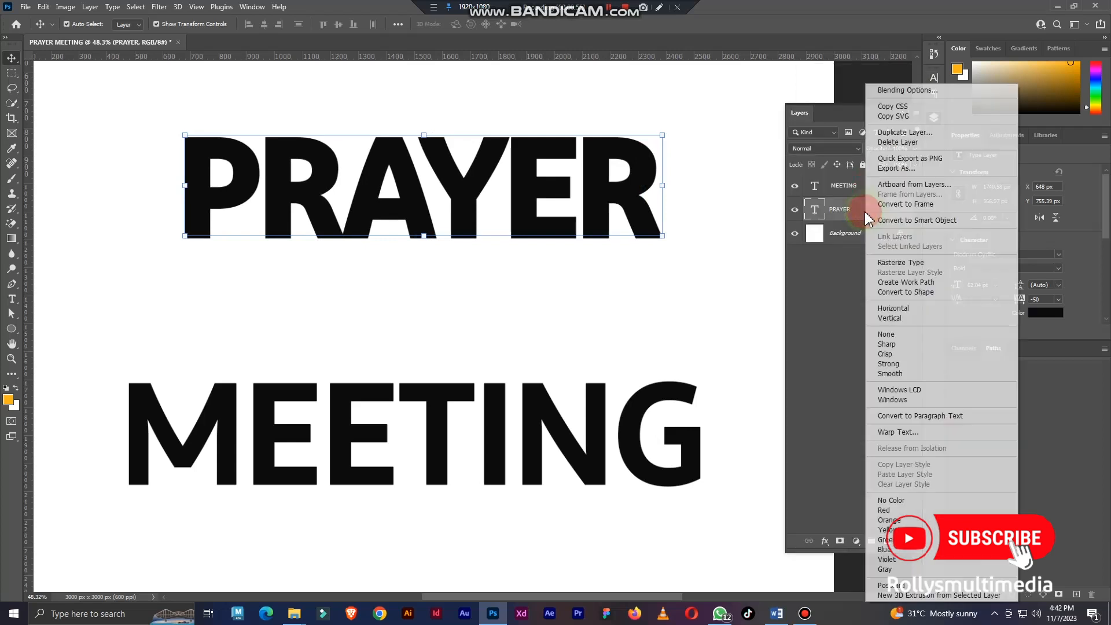
click(906, 292)
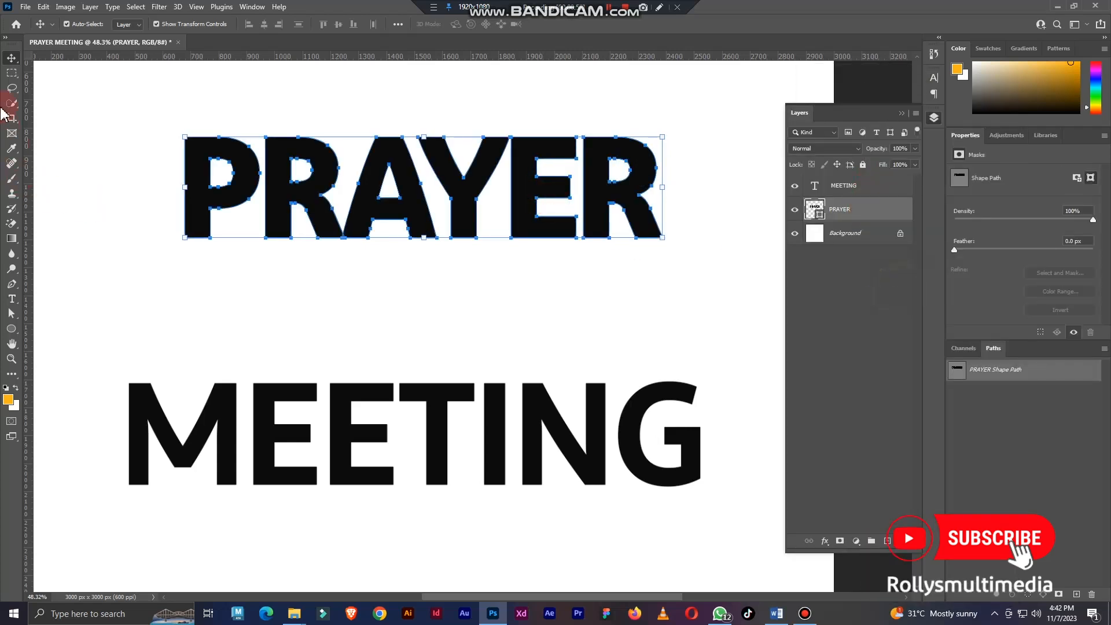
Step: Lengthen the P's stem downward by its bottom anchor points, making the PRAYER shape about 546 px high
click(10, 314)
scroll(89, 287, up, 3)
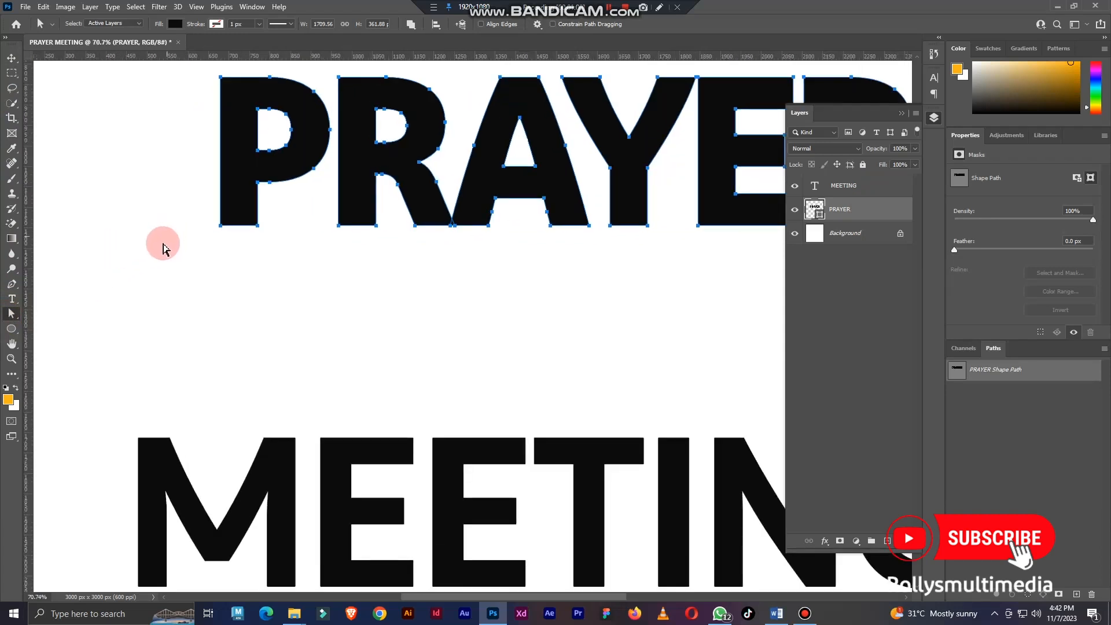
drag(162, 244, 244, 301)
scroll(278, 243, down, 3)
scroll(397, 228, up, 1)
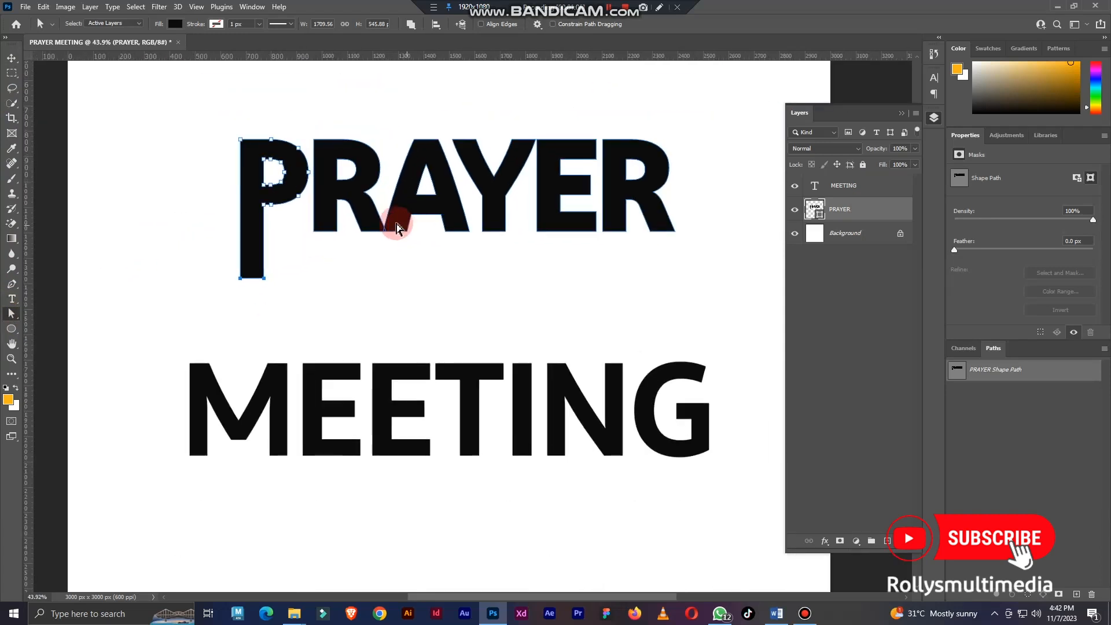
Step: Shorten the left leg of PRAYER's final R from below and extend the E's bottom arm underneath it
scroll(630, 217, up, 9)
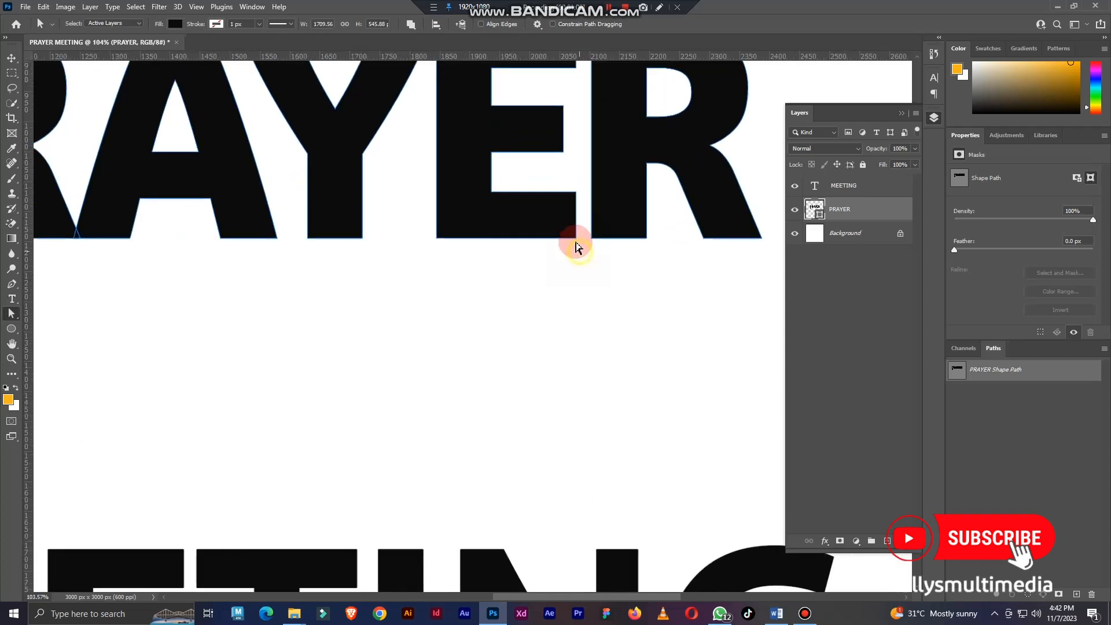
drag(577, 210, 534, 215)
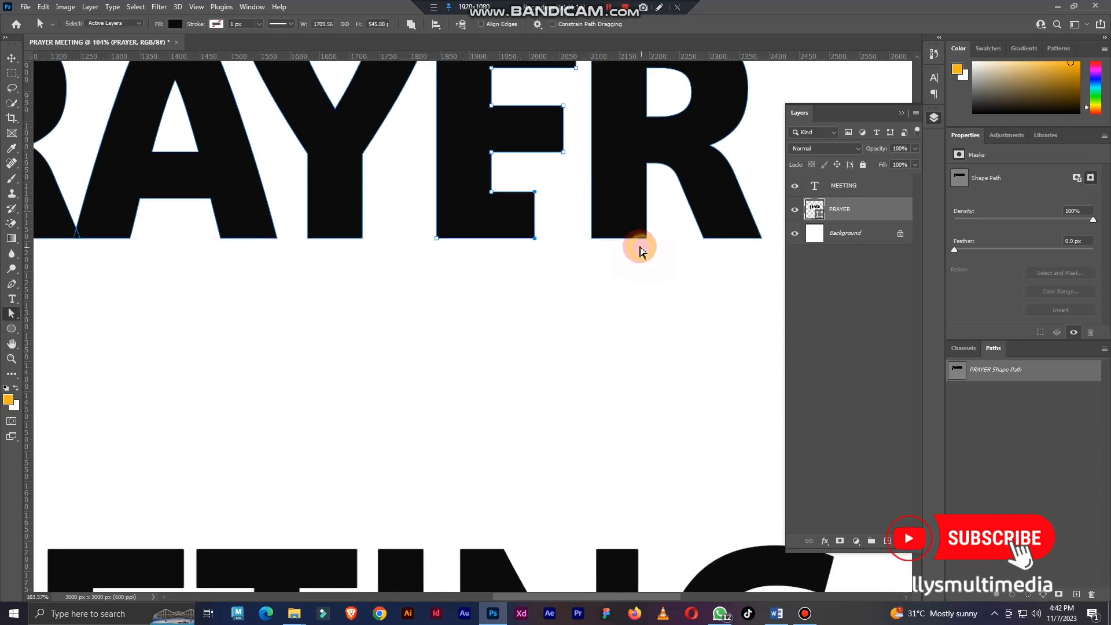
drag(656, 250, 615, 180)
drag(544, 258, 524, 184)
drag(535, 214, 645, 214)
scroll(649, 267, down, 5)
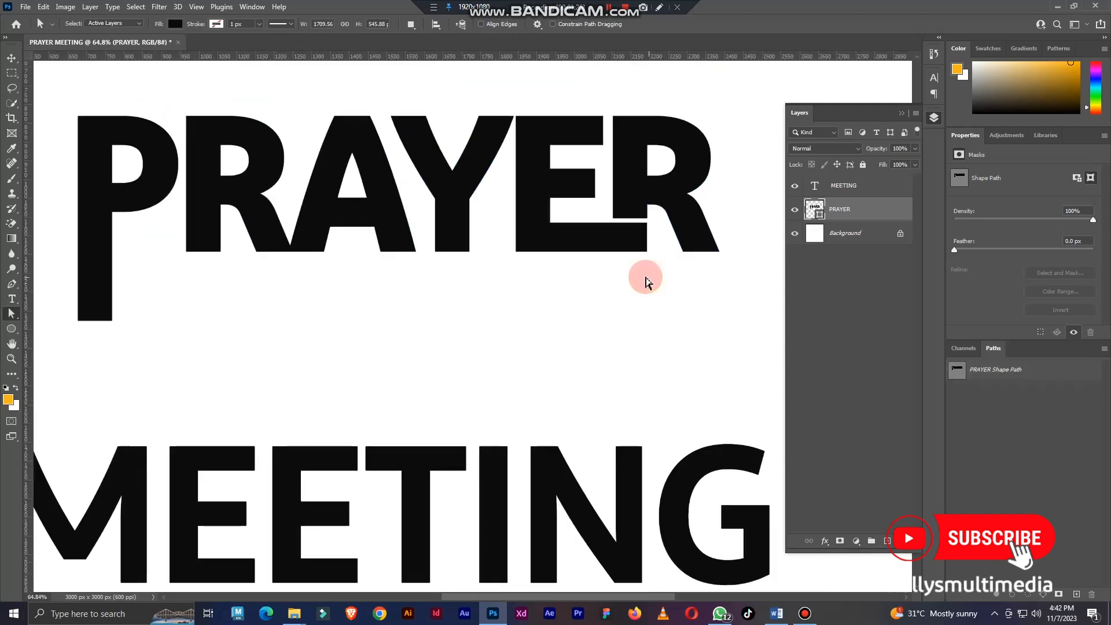
scroll(457, 228, up, 2)
scroll(307, 280, down, 2)
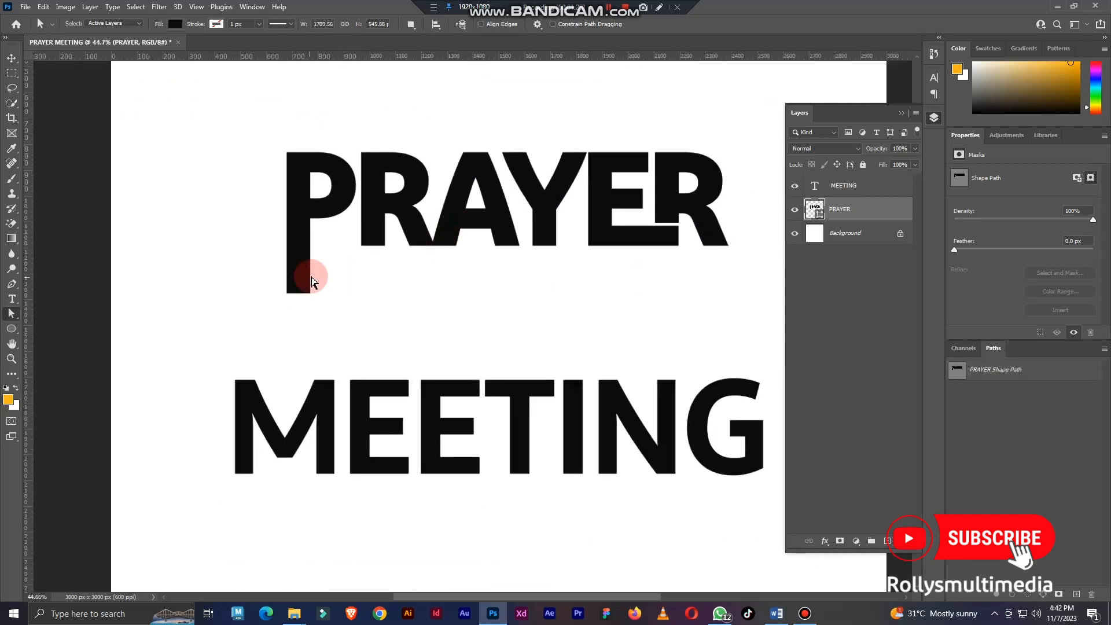
Step: Shorten the P's extended stem so the PRAYER shape is about 474 px high
click(308, 289)
scroll(332, 311, up, 2)
drag(331, 309, 298, 267)
scroll(404, 318, down, 2)
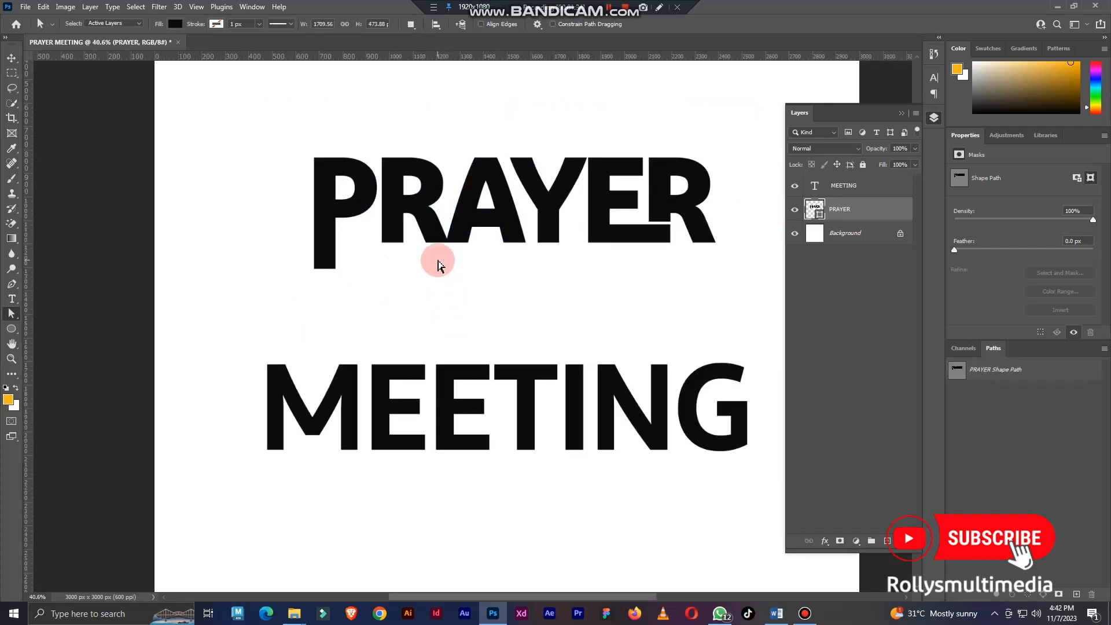
scroll(440, 370, up, 1)
scroll(542, 385, down, 2)
Step: Move the MEETING text up beneath PRAYER and scale it down to about 43 pt
click(11, 59)
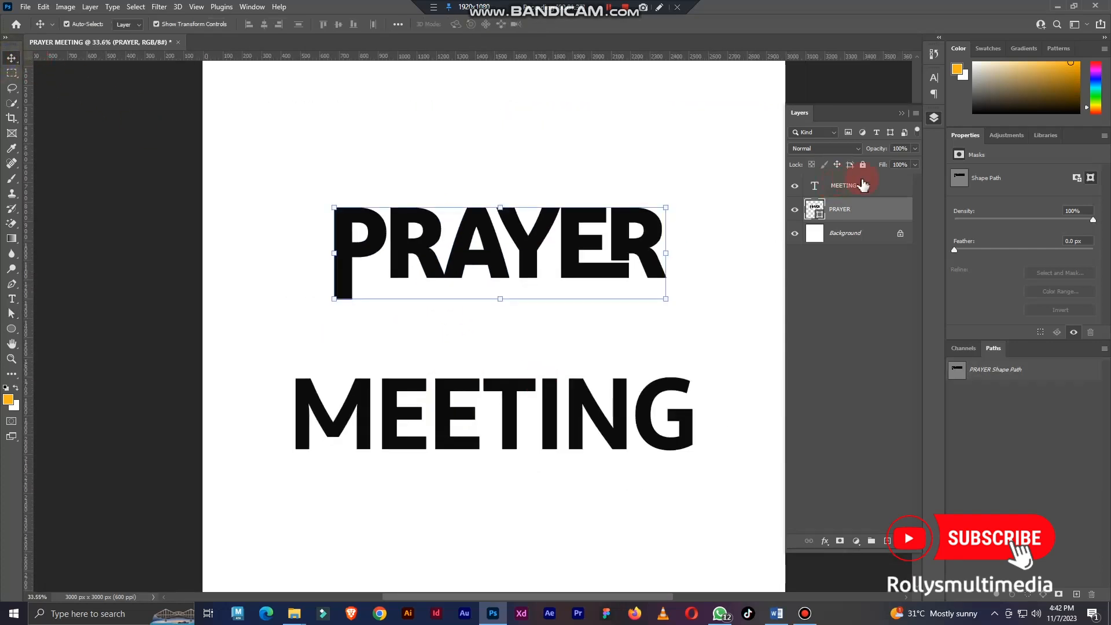
click(860, 190)
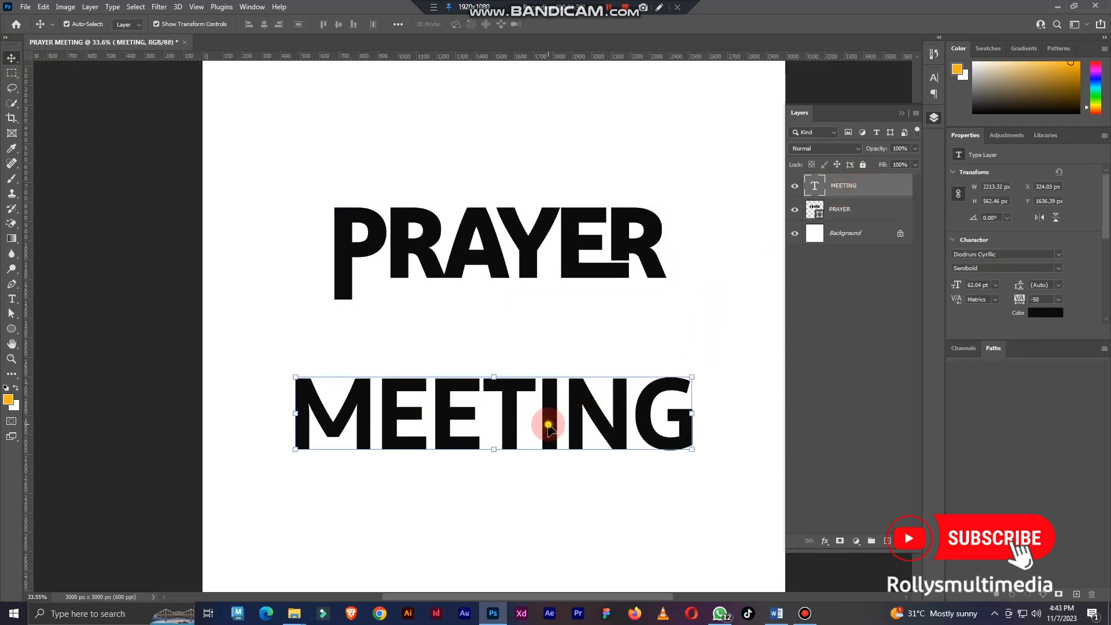
drag(547, 426, 575, 318)
drag(722, 367, 590, 327)
key(Return)
Step: Change the MEETING text's font to Palindrome Expanded SSi with the Bold Expanded style
click(933, 81)
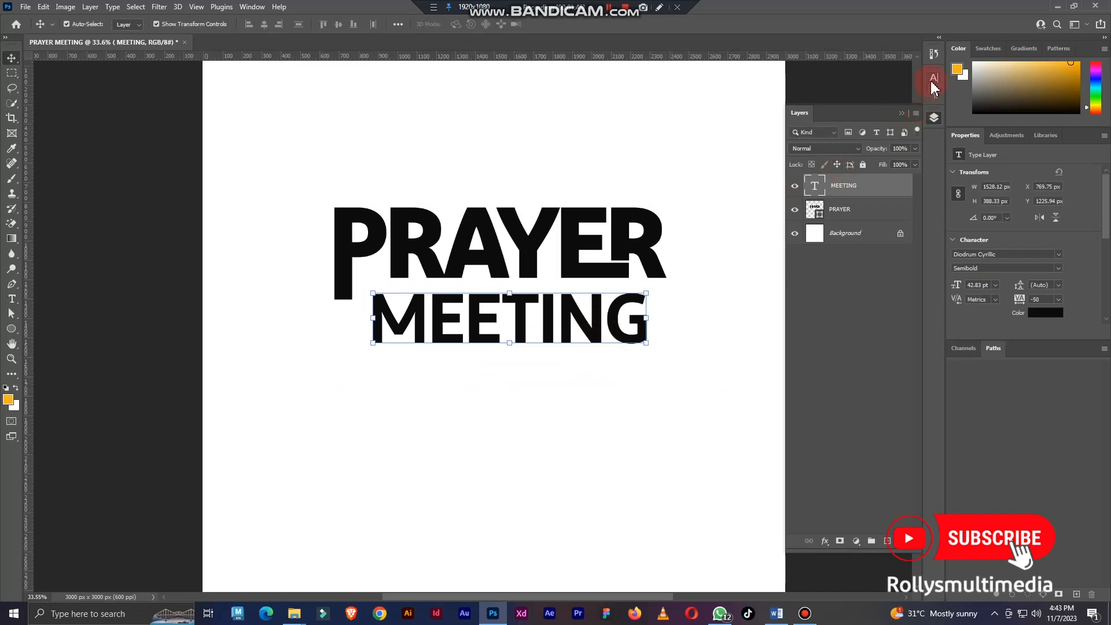
click(840, 96)
text(PALI)
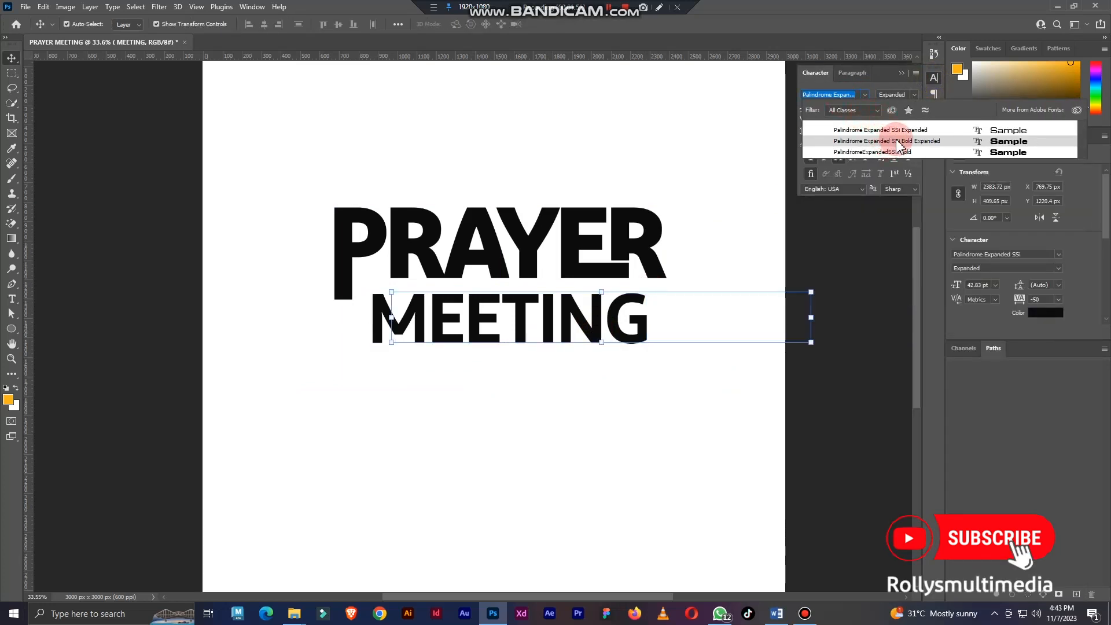
key(Up)
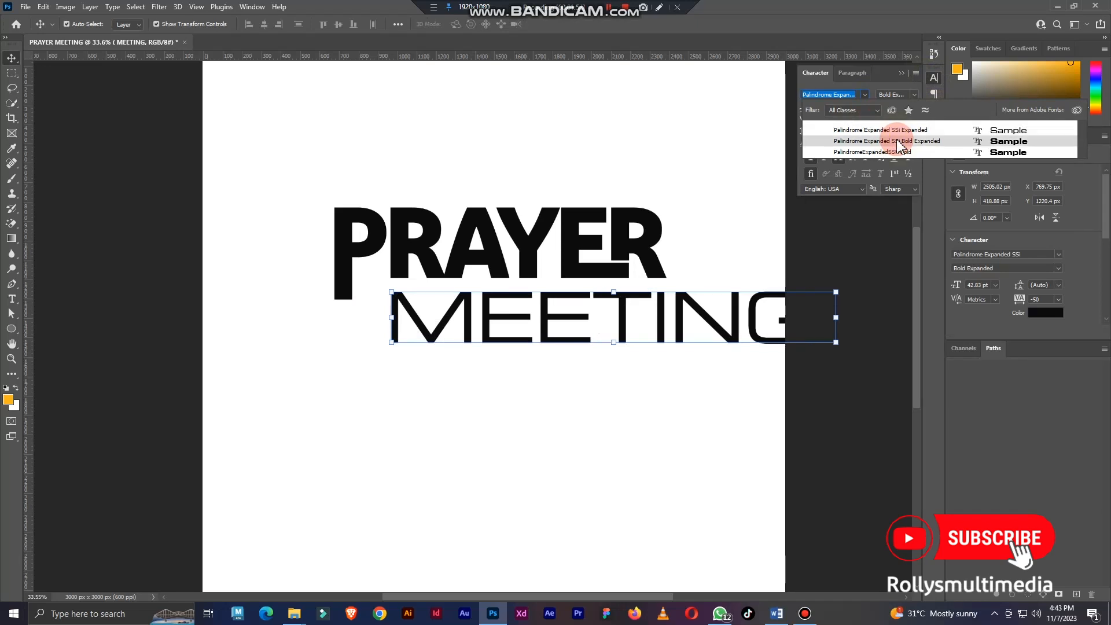
click(899, 147)
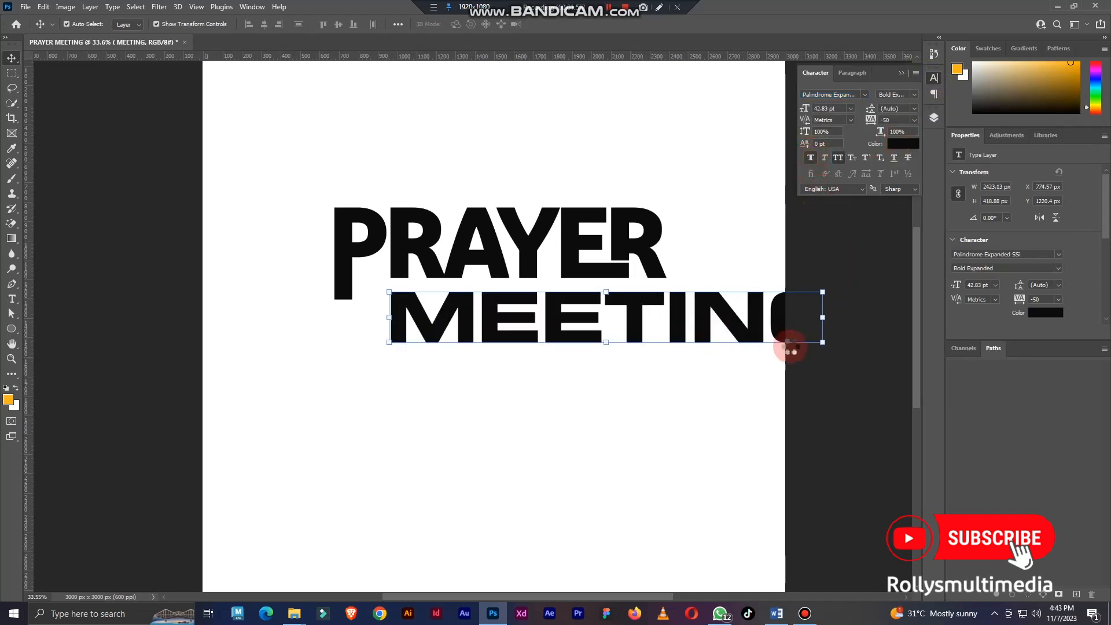
Step: Scale the MEETING text down to about 31 pt and position it close beneath PRAYER
key(ctrl+t)
drag(822, 342, 697, 341)
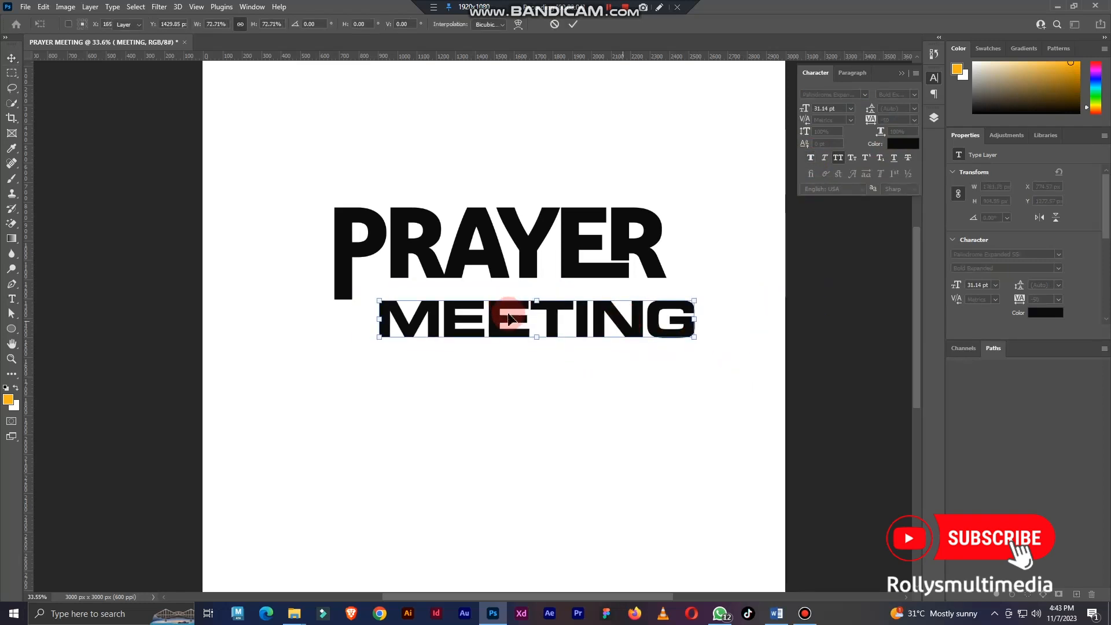
key(Return)
scroll(509, 318, up, 5)
drag(488, 317, 476, 298)
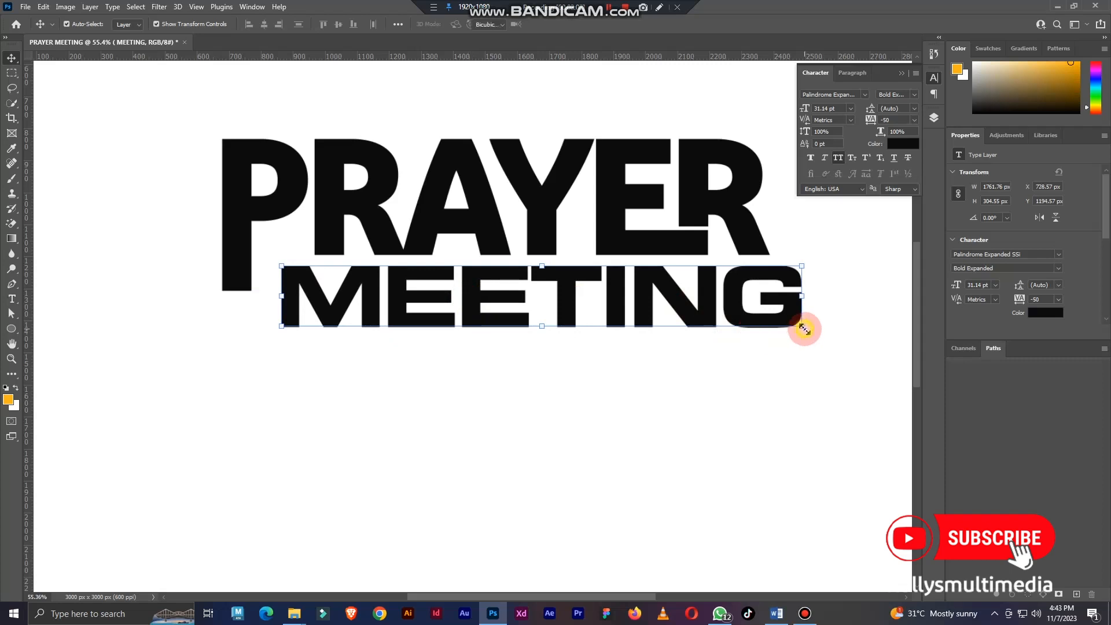
Step: Reduce the MEETING text to about 22 pt and align its left edge with the first R of PRAYER
drag(804, 329, 645, 339)
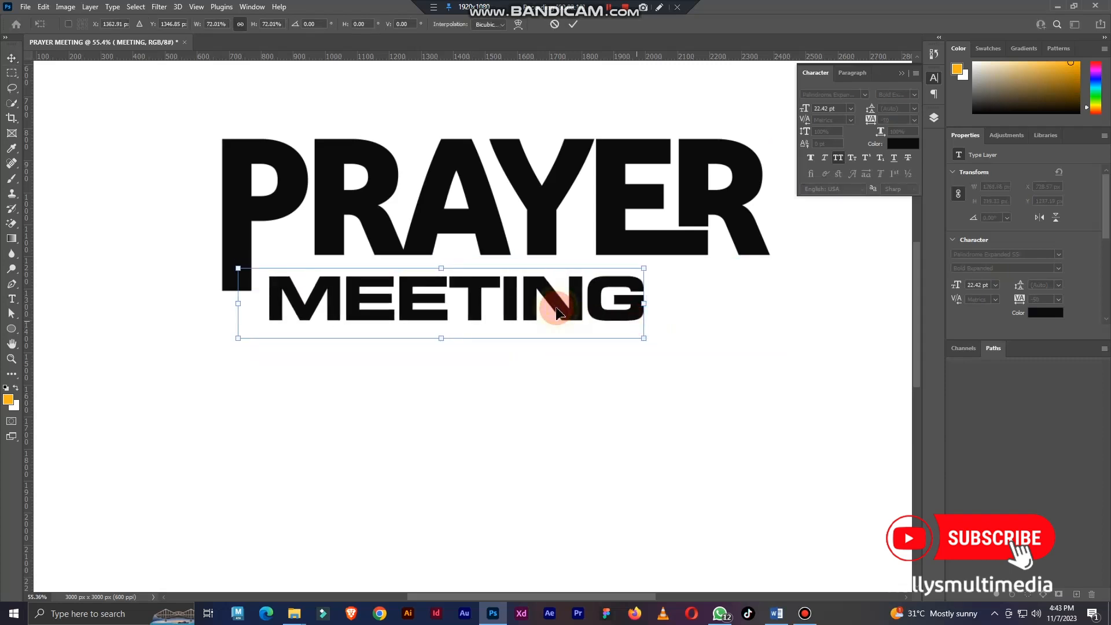
key(Return)
scroll(555, 301, up, 3)
drag(558, 297, 614, 280)
scroll(614, 280, down, 3)
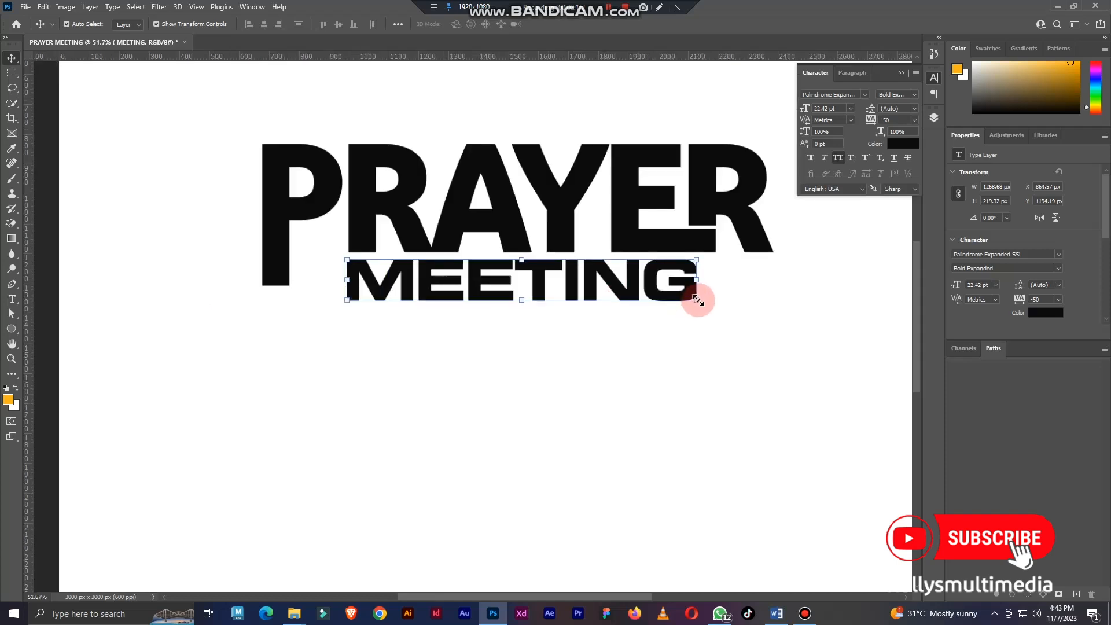
Step: Enlarge the MEETING text to about 27 pt so it spans from the first R to PRAYER's right edge
click(696, 299)
drag(707, 299, 781, 301)
drag(319, 327, 310, 322)
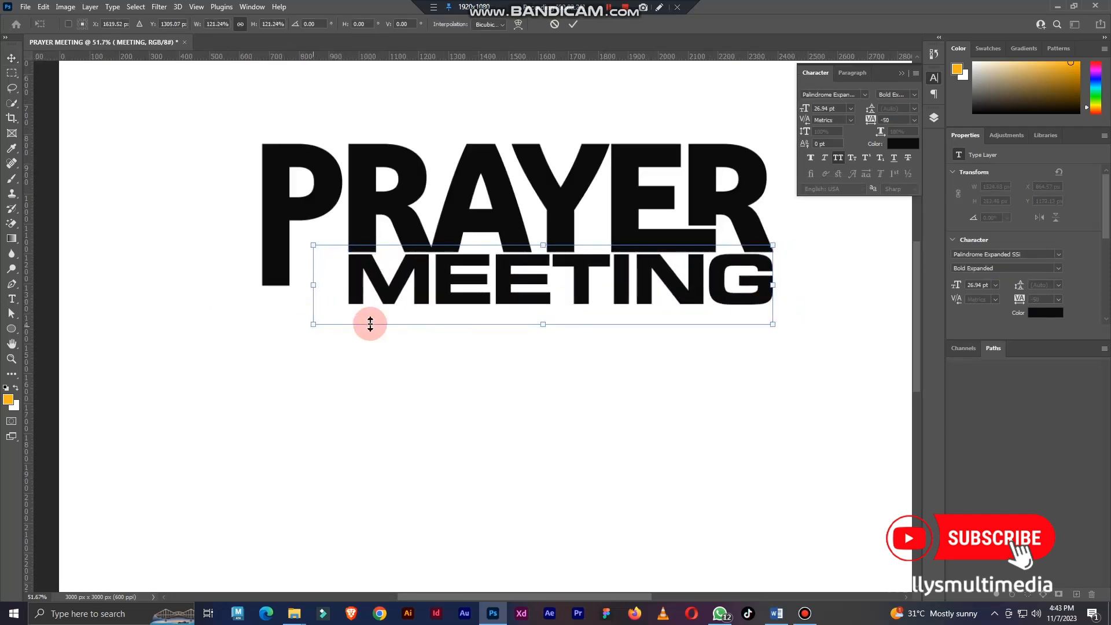
key(Return)
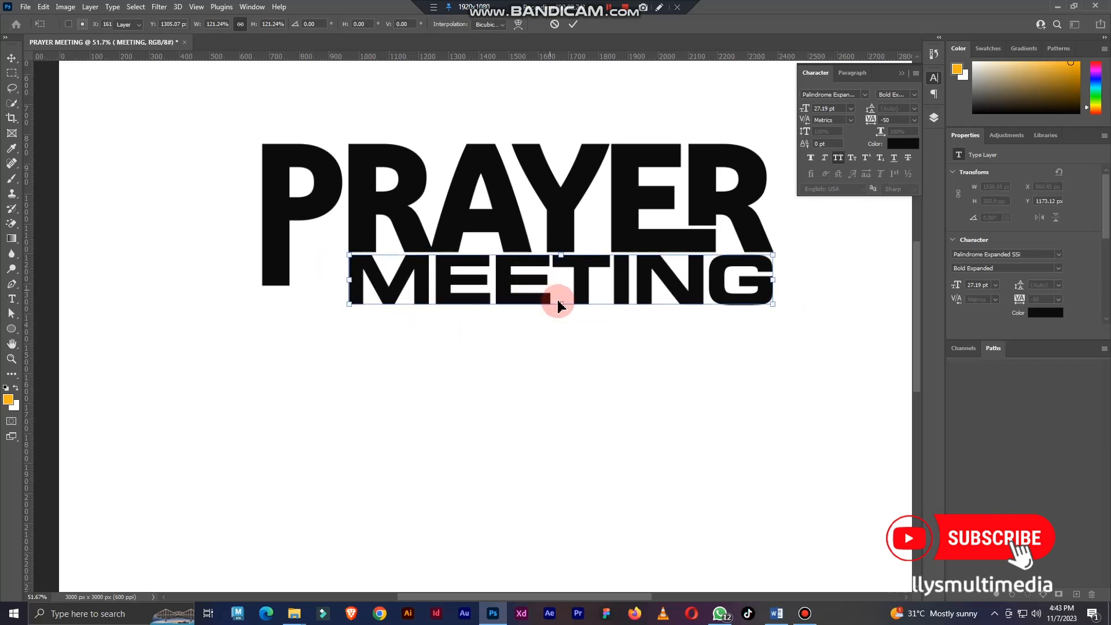
scroll(590, 243, down, 5)
scroll(606, 237, up, 3)
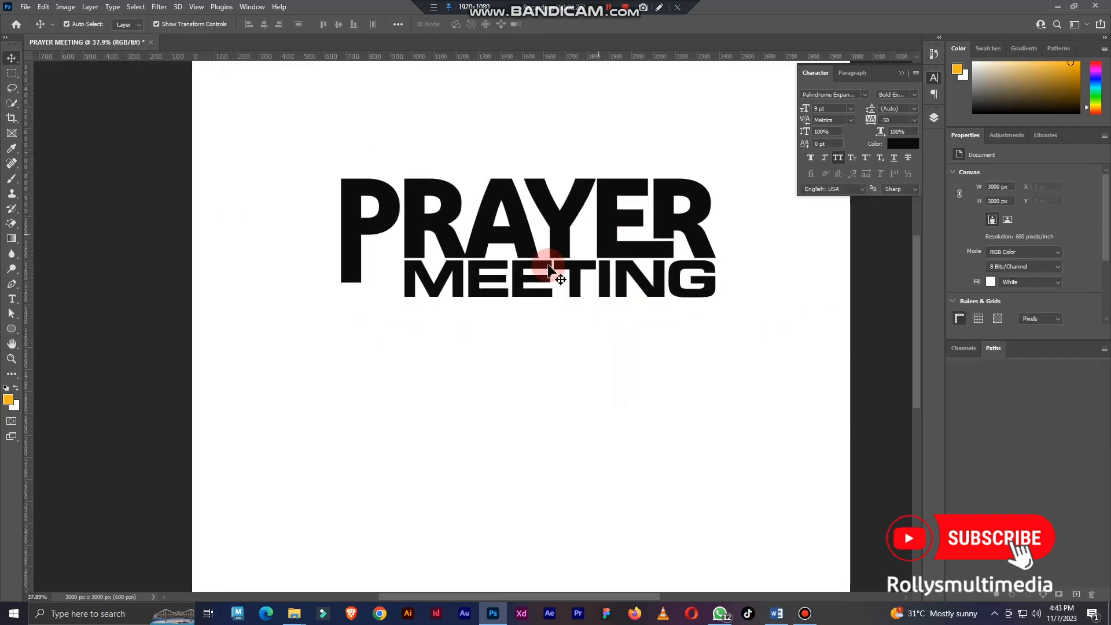
scroll(585, 231, down, 2)
scroll(637, 234, up, 2)
scroll(640, 226, down, 2)
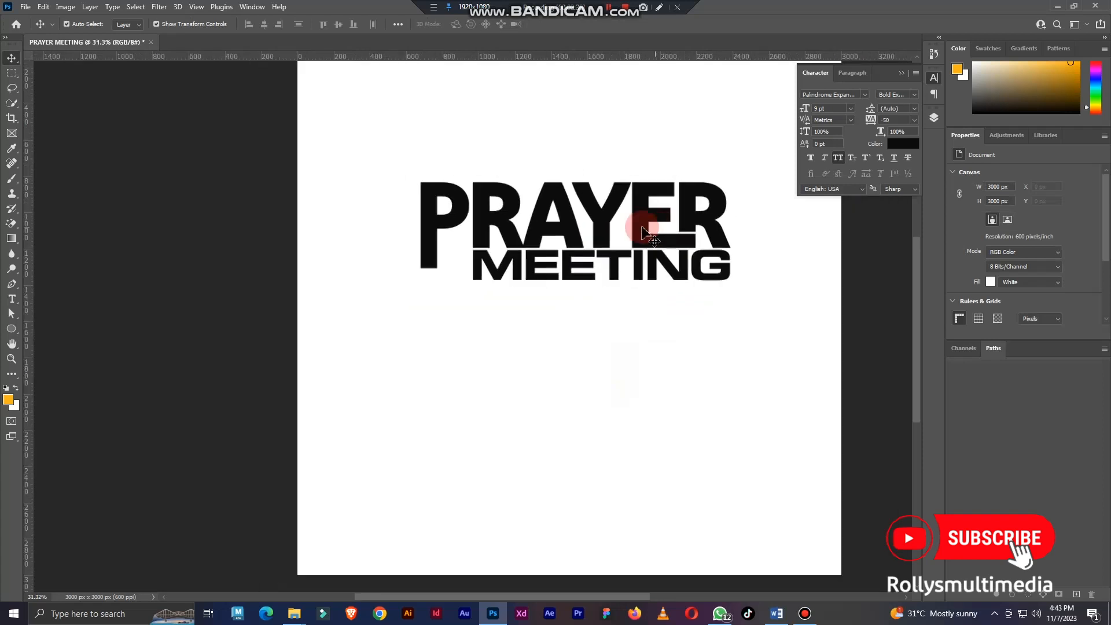
Step: Convert the MEETING text layer to a shape
scroll(694, 243, up, 4)
click(670, 301)
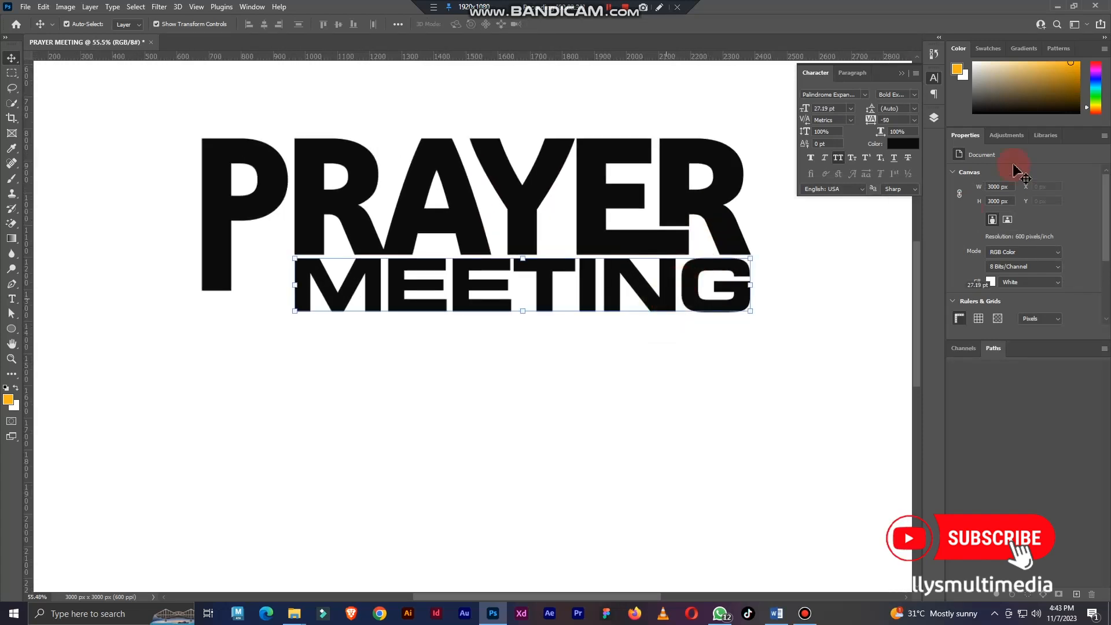
click(933, 117)
right_click(855, 185)
click(893, 292)
scroll(538, 274, up, 3)
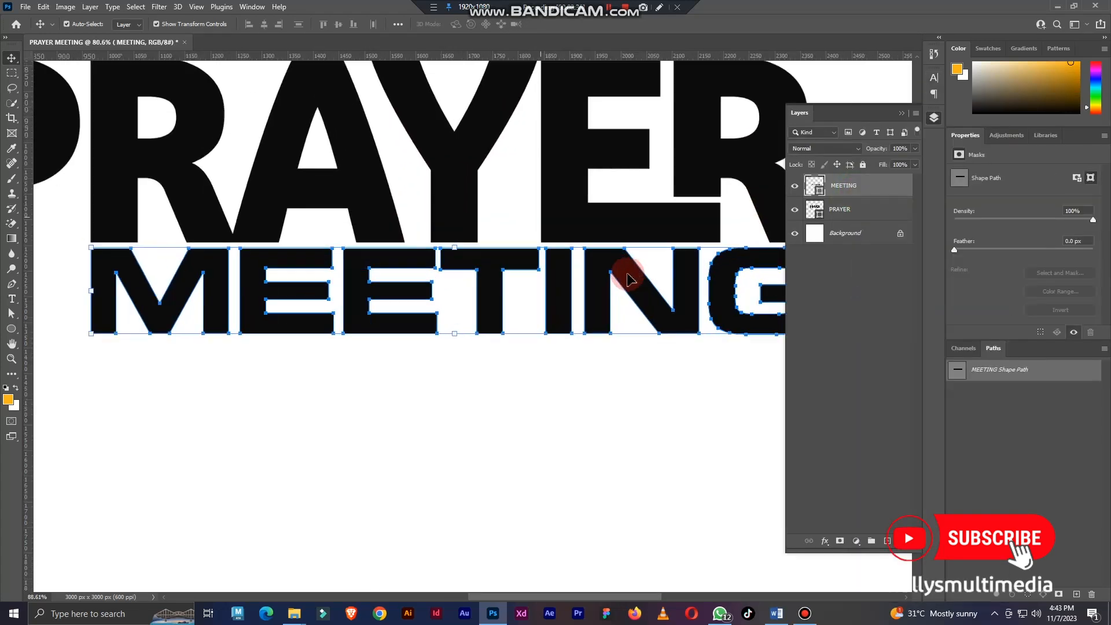
Step: Shorten the T's stem in MEETING and extend the second E's bottom arm beneath it to the stem's right edge
scroll(521, 289, down, 2)
scroll(382, 300, up, 3)
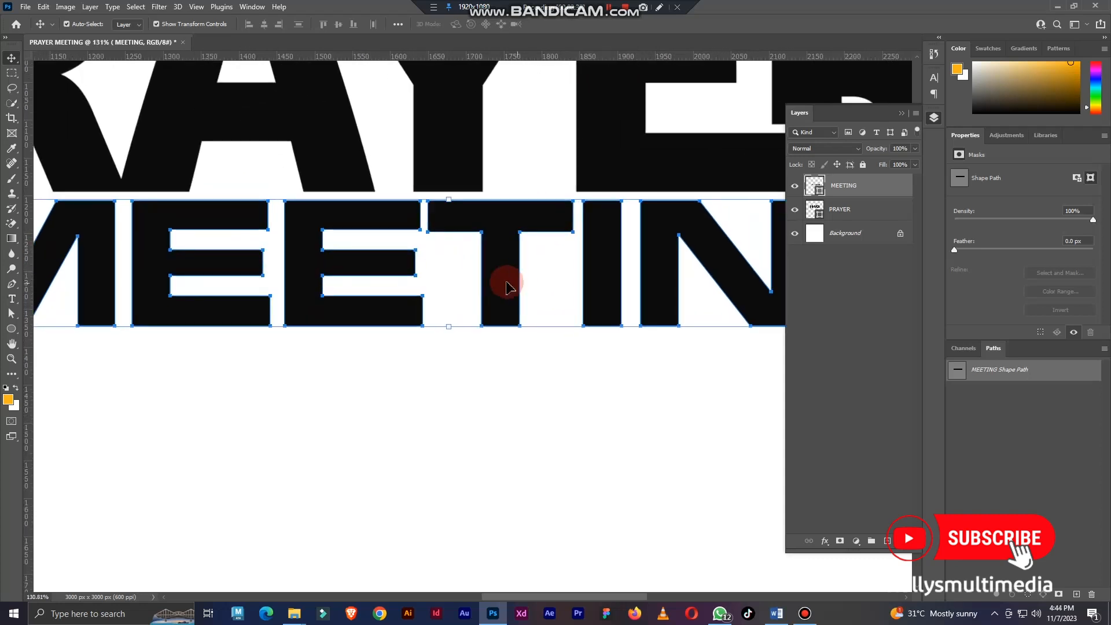
click(11, 313)
scroll(503, 362, up, 2)
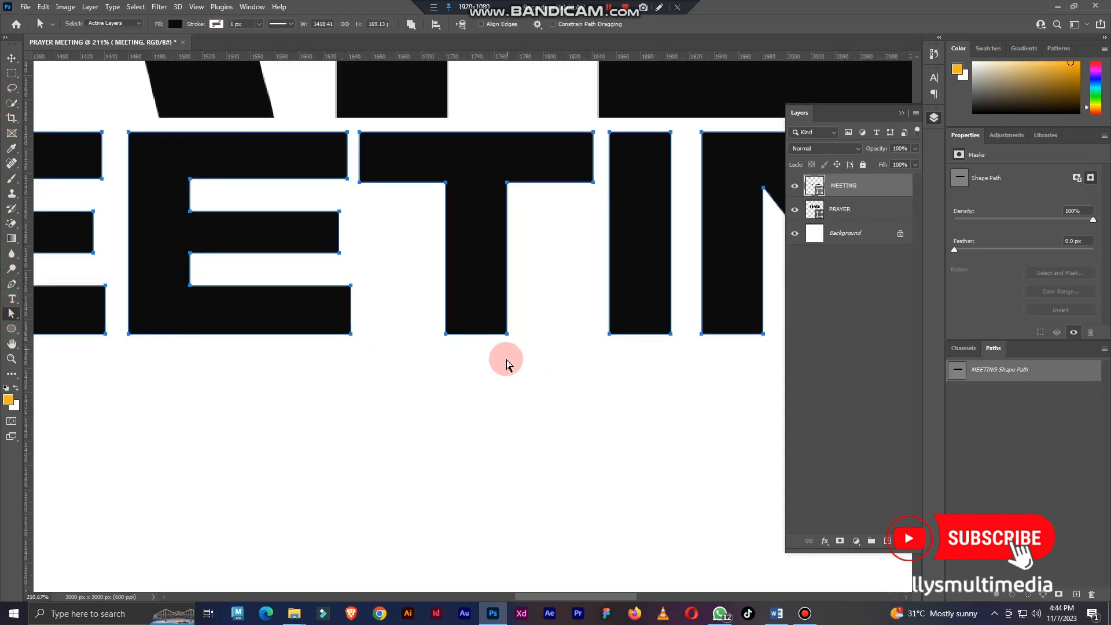
drag(503, 363, 471, 277)
drag(367, 347, 508, 307)
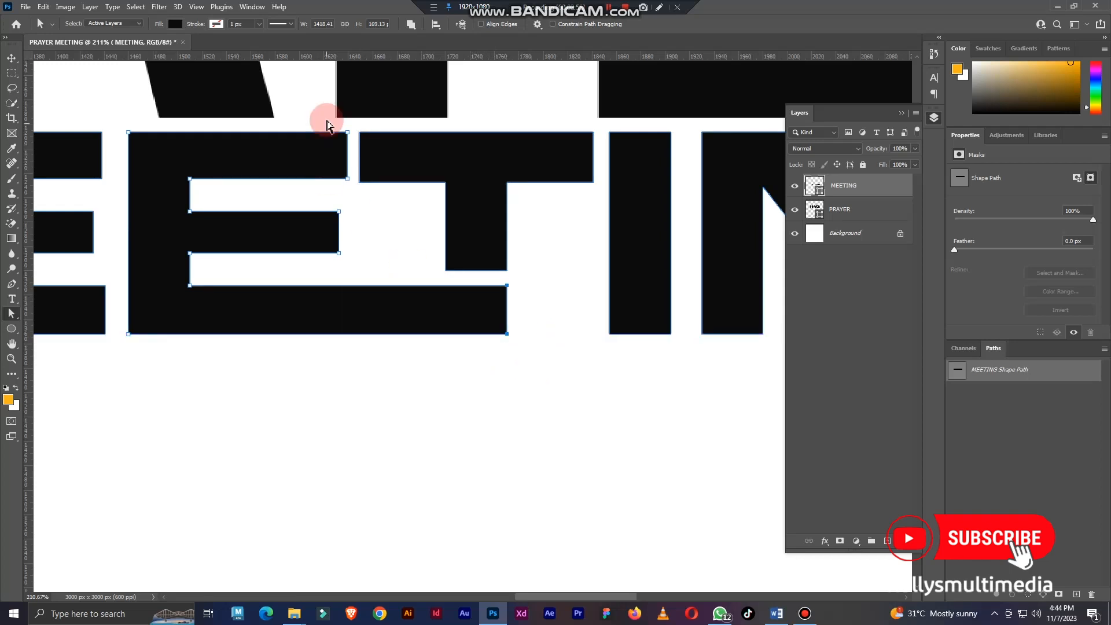
Step: Shorten the second E's top arm and extend the T's crossbar left into the freed space
scroll(327, 125, up, 3)
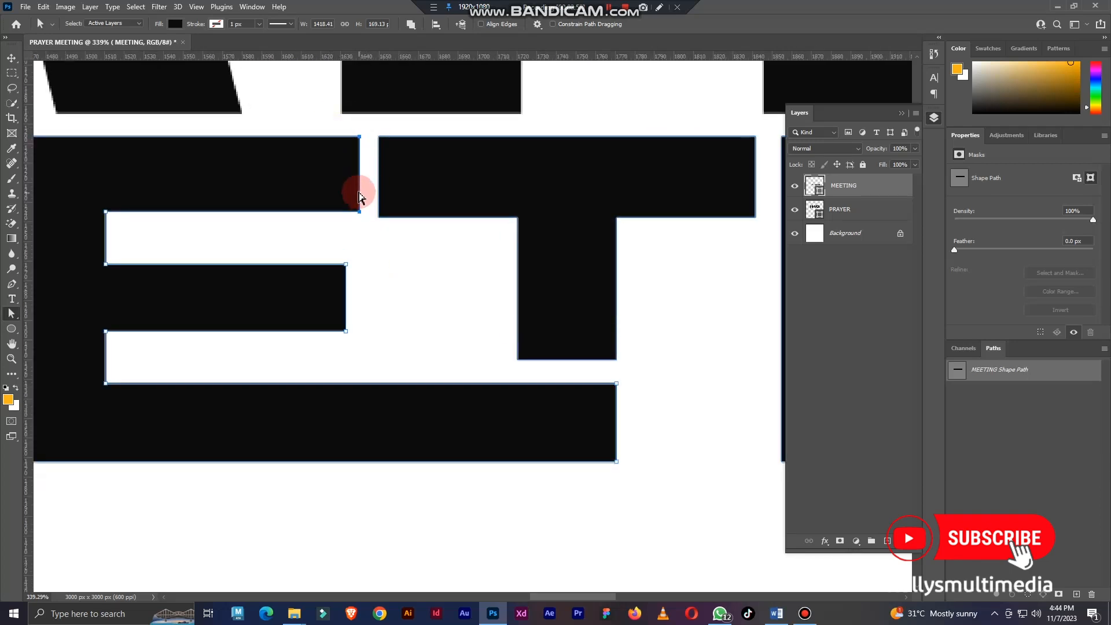
drag(359, 197, 259, 199)
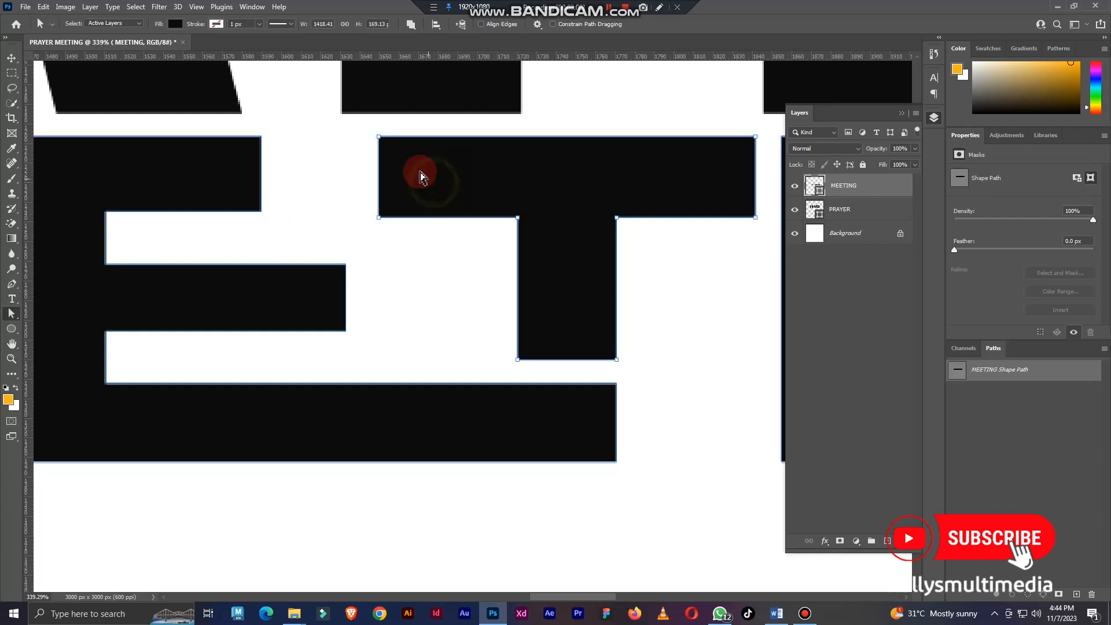
drag(380, 199, 288, 198)
scroll(559, 372, down, 10)
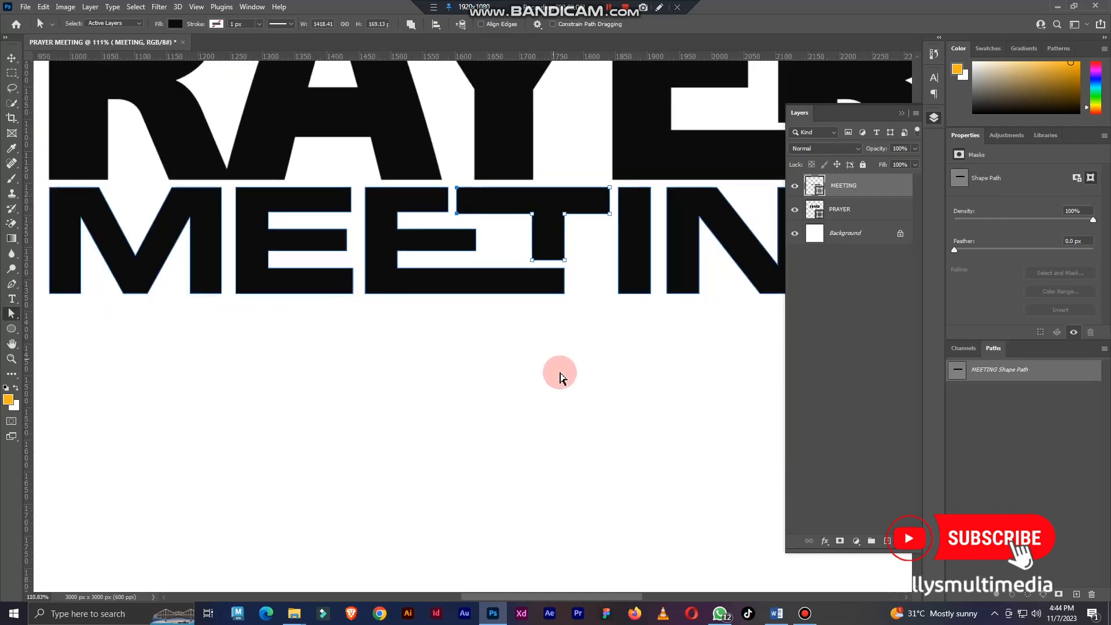
Step: Combine the PRAYER and MEETING layers into one smart object, rasterize it and name it PRAYER MEETING
scroll(524, 214, down, 4)
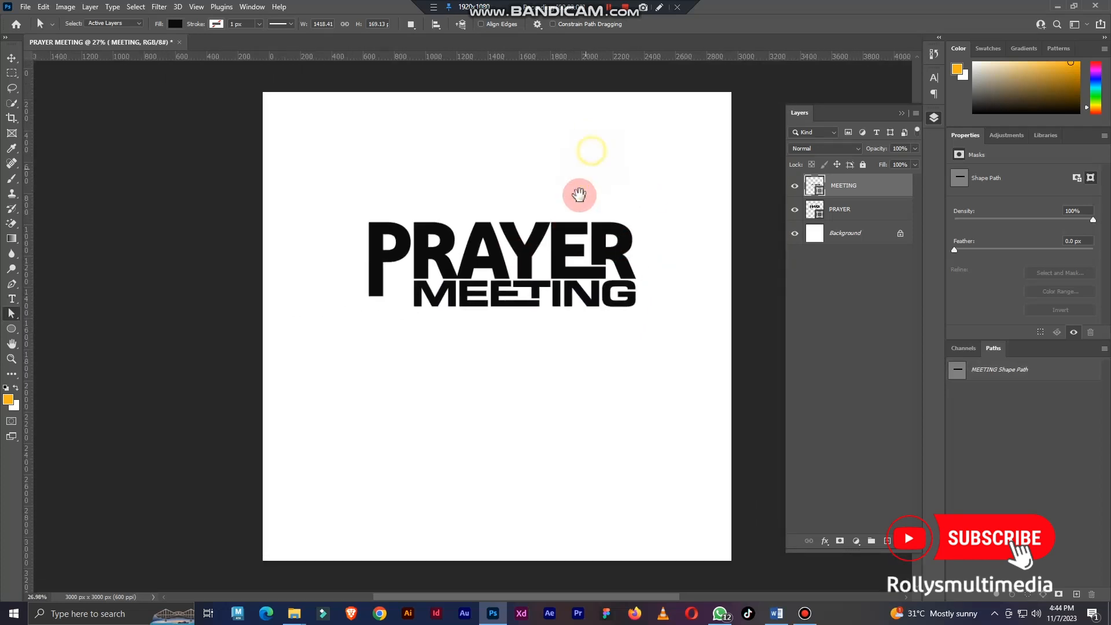
drag(315, 173, 725, 291)
shift+click(843, 215)
right_click(843, 213)
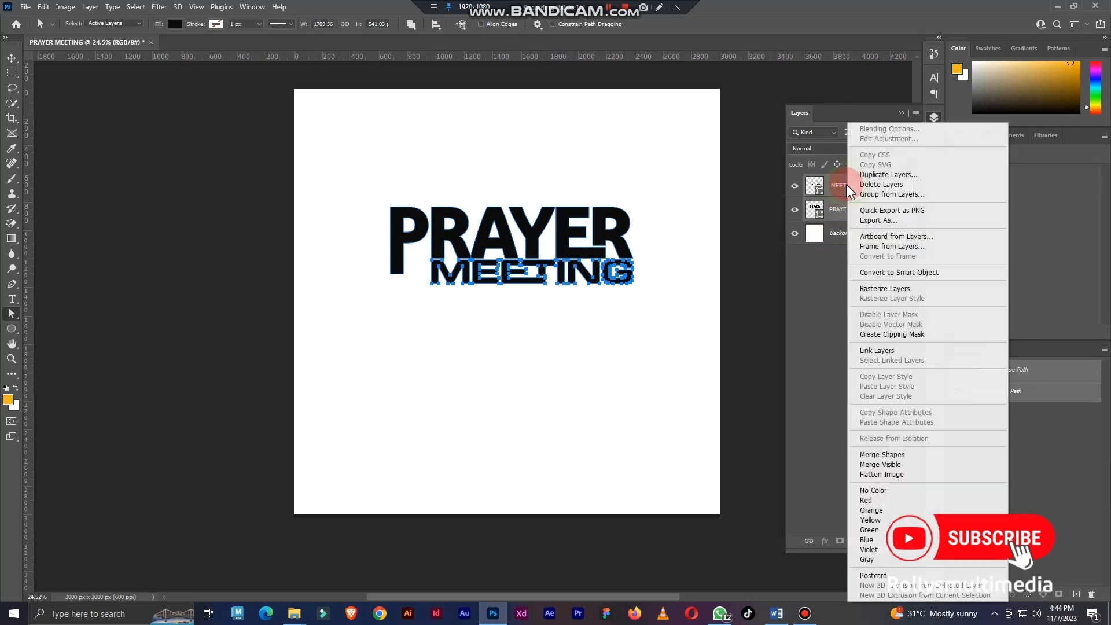
click(883, 273)
right_click(841, 192)
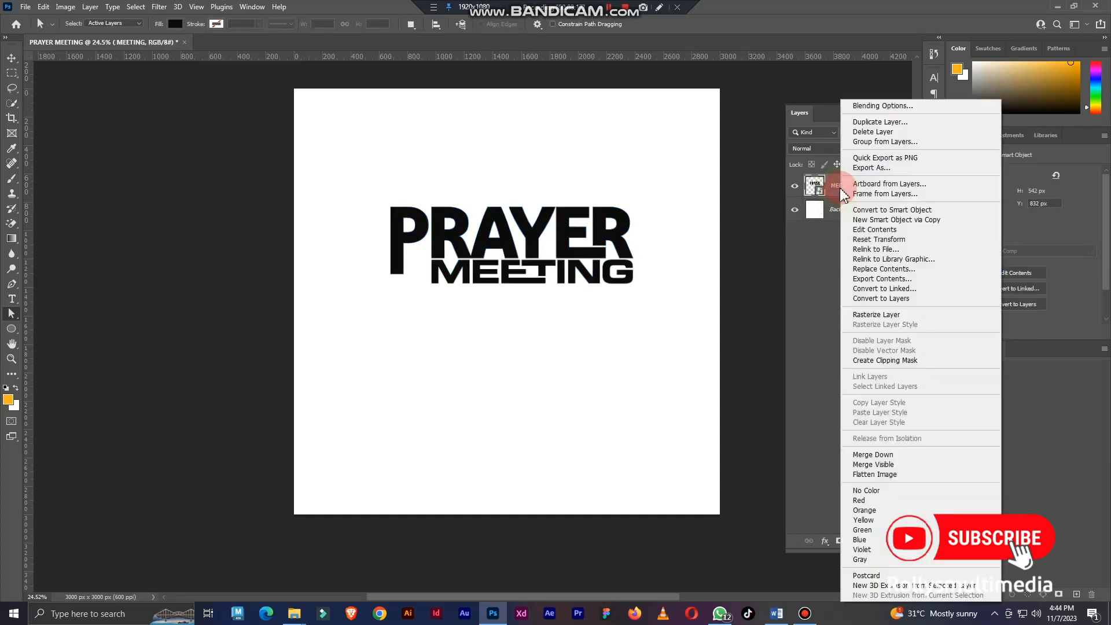
right_click(833, 184)
click(876, 314)
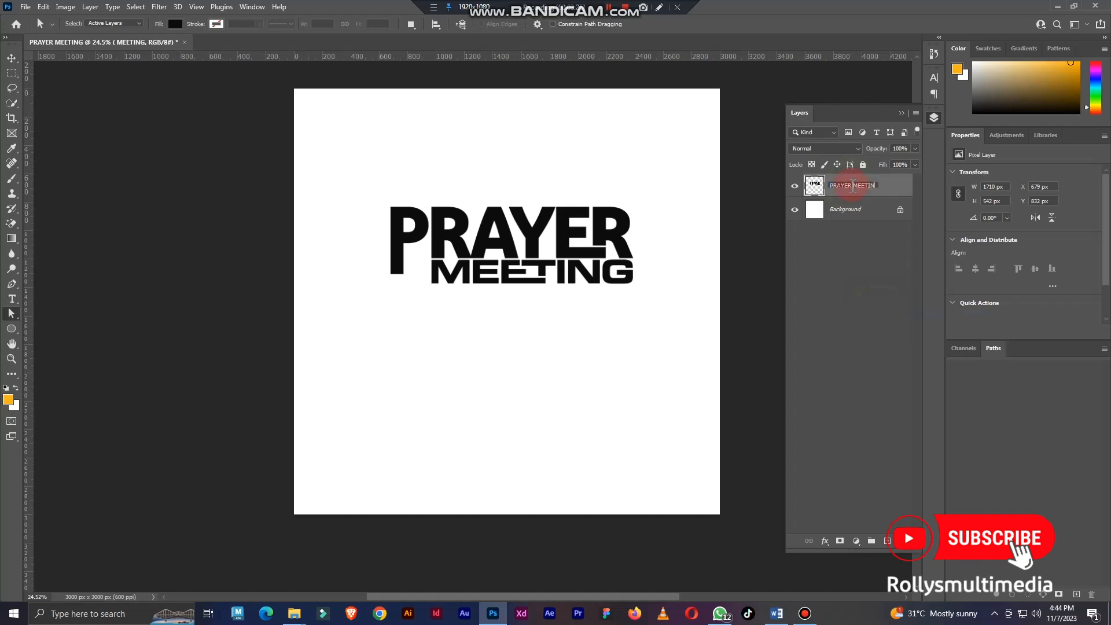
Step: Hide the PRAYER MEETING layer and place the PARTIAL ROUNDED SHAPE image from the Prayer Meeting Tut folder at about 73% scale
click(794, 187)
click(268, 572)
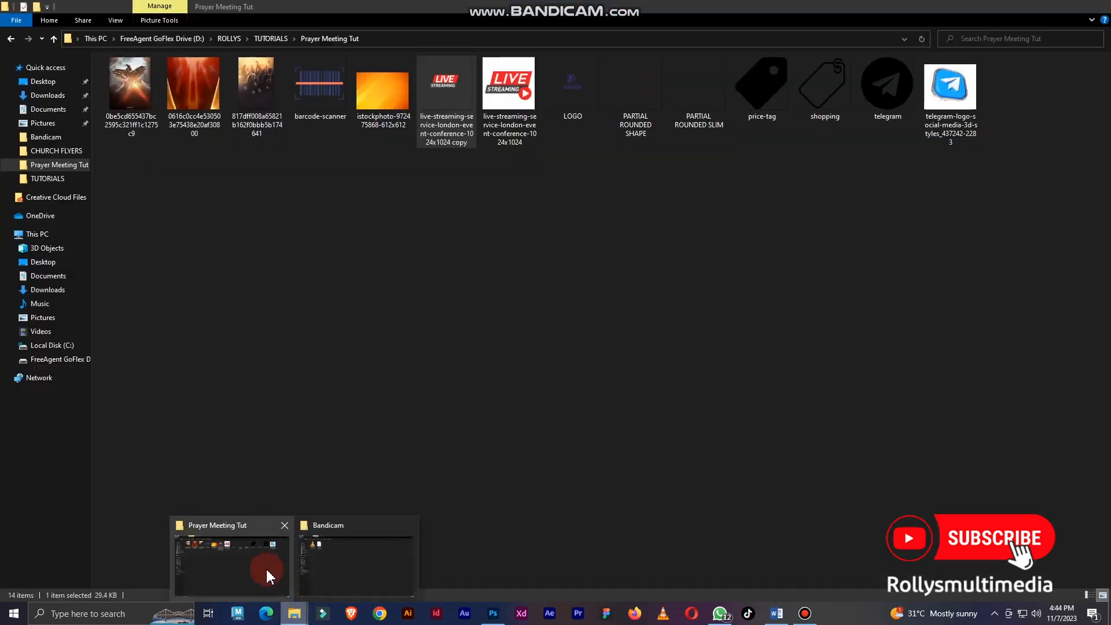
drag(636, 93, 501, 335)
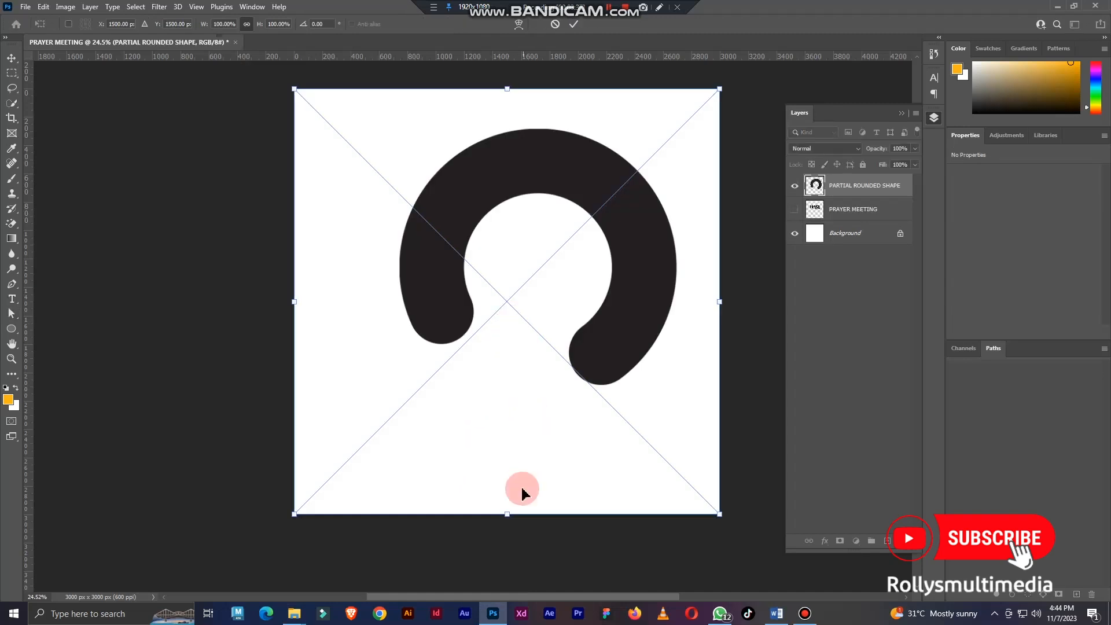
drag(507, 516, 522, 399)
drag(573, 259, 561, 301)
key(Return)
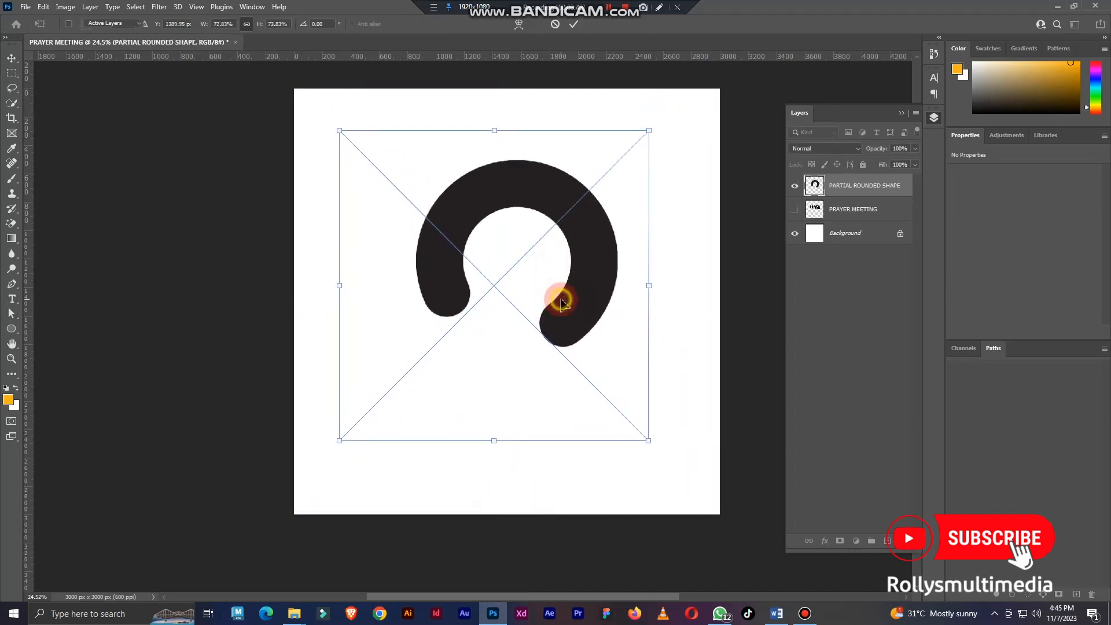
Step: Rasterize the PARTIAL ROUNDED SHAPE layer, enlarge it to about 1652 × 1526 px and centre it horizontally in the canvas's upper part
right_click(833, 190)
click(881, 315)
scroll(536, 211, up, 1)
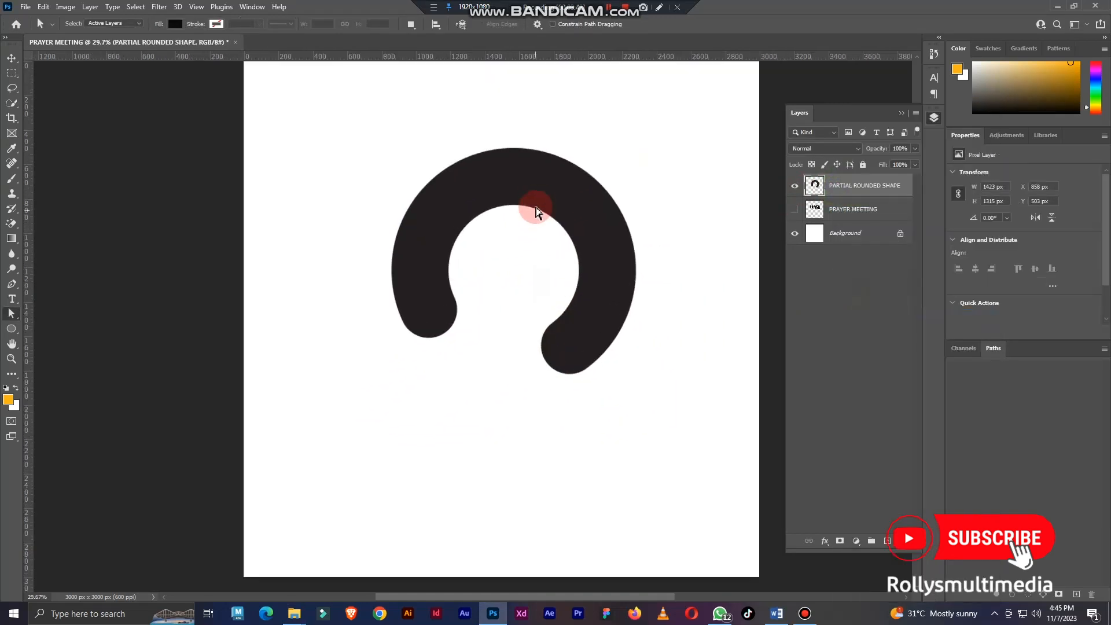
scroll(531, 195, down, 1)
key(ctrl+t)
drag(519, 329, 525, 372)
drag(573, 319, 559, 312)
drag(518, 360, 518, 349)
Step: Place the orange istockphoto image from the Prayer Meeting Tut folder over the ring, scaled to about 170% and rotated 17.5°
mouse_move(294, 610)
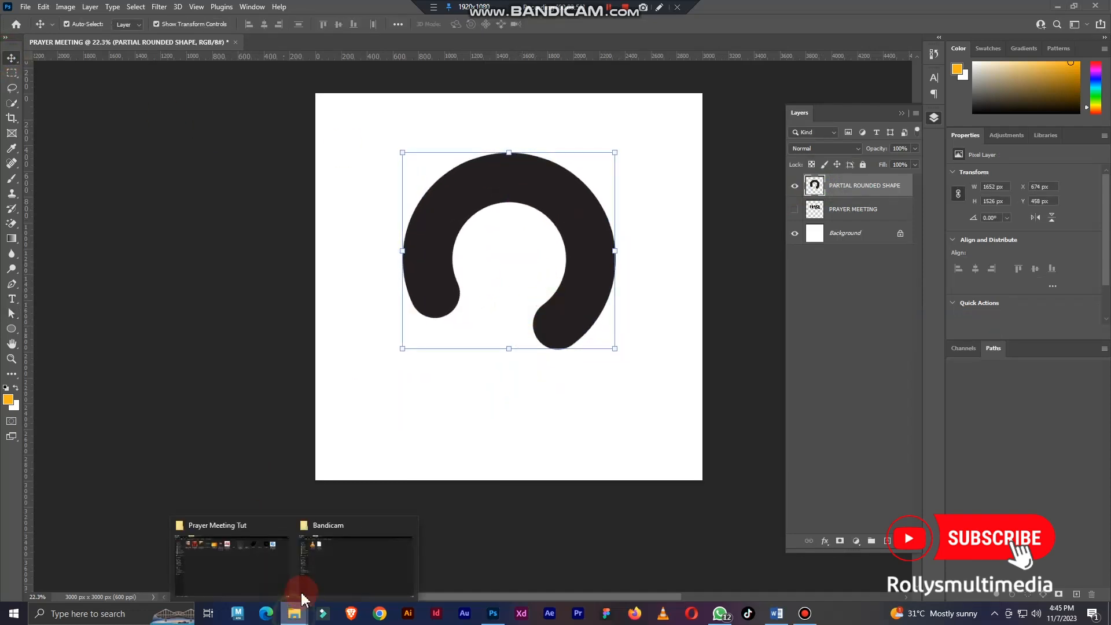
click(237, 575)
drag(381, 90, 613, 405)
double_click(555, 293)
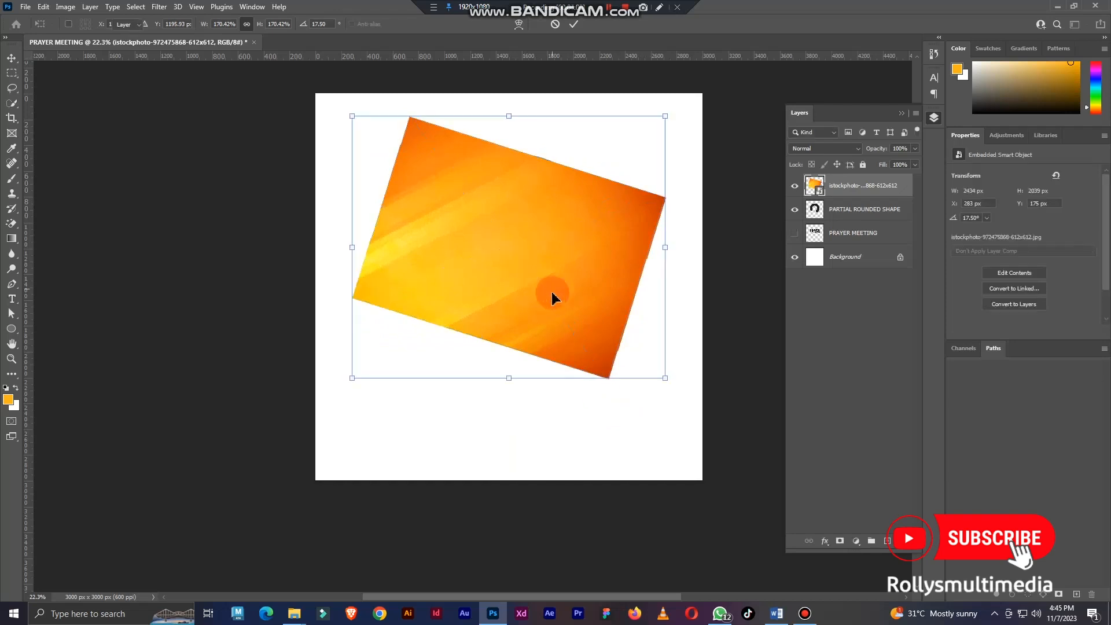
Step: Rasterize the orange image, clip it to the partial ring and enlarge it to about 2495 × 2090 px
right_click(870, 199)
click(905, 315)
right_click(845, 191)
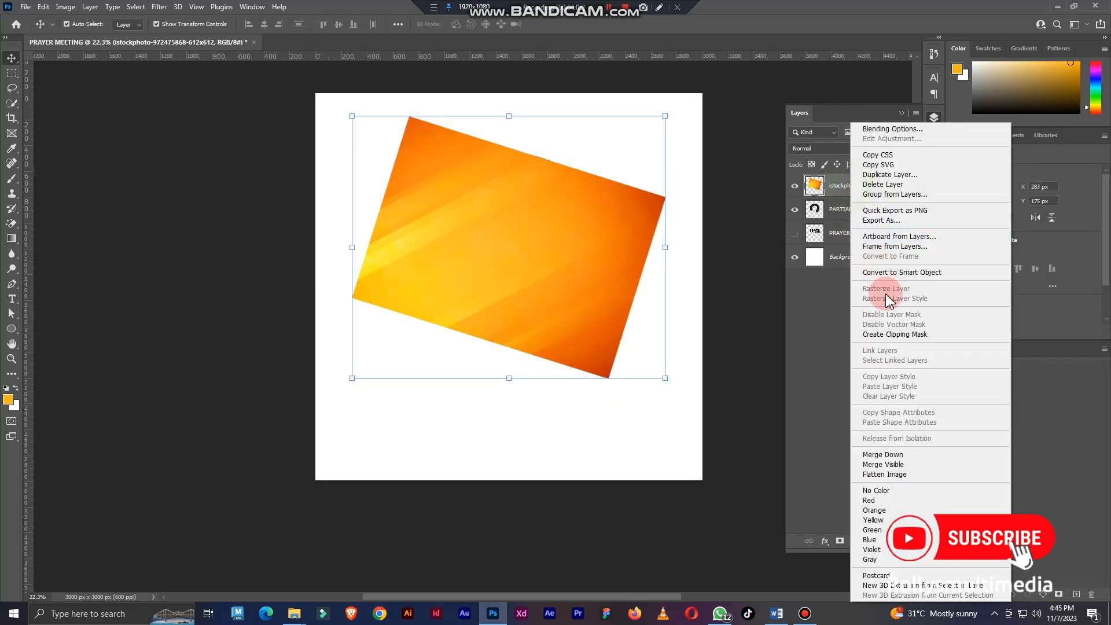
click(877, 335)
scroll(540, 223, up, 1)
mouse_move(687, 253)
mouse_down()
mouse_move(656, 250)
mouse_move(689, 255)
mouse_up()
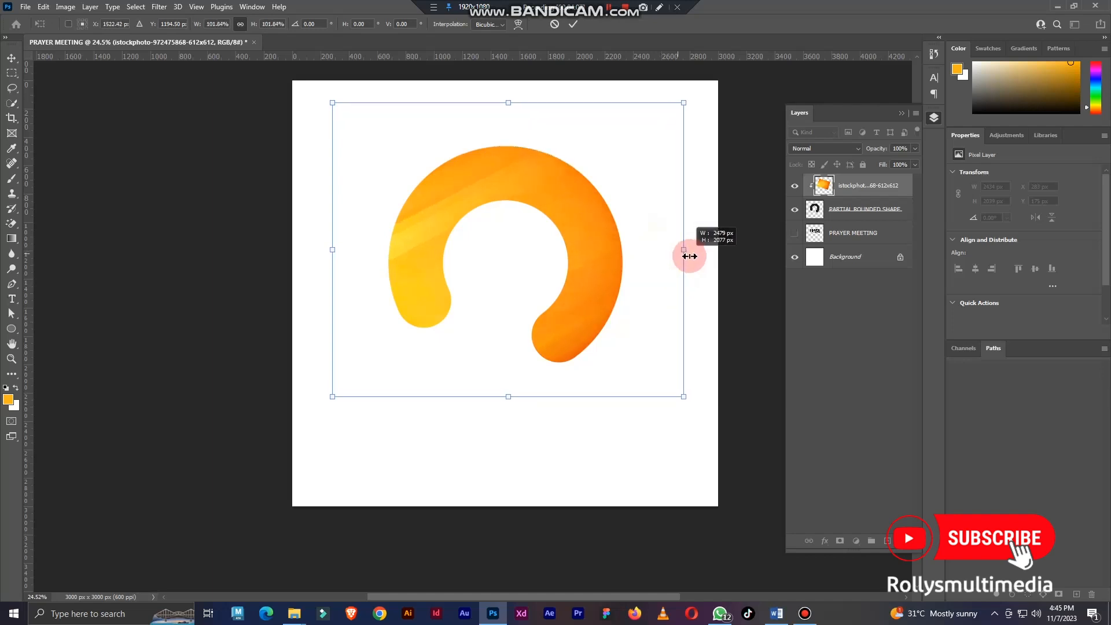
double_click(605, 248)
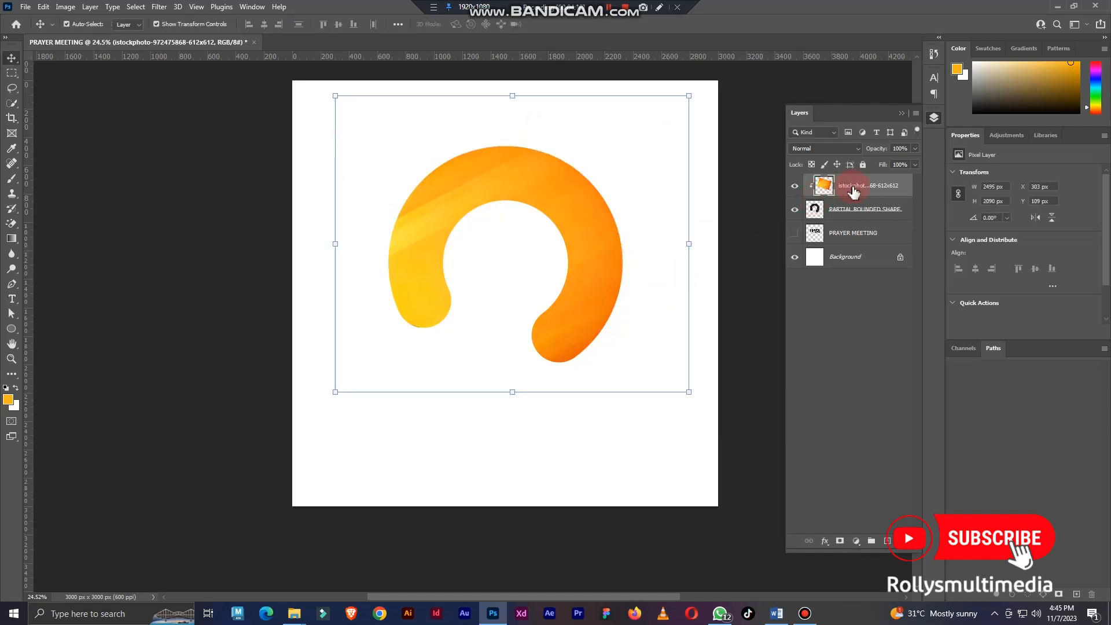
Step: Draw a circular selection about 519 px wide over the ring's lower-right end and add a gradient fill layer to it
click(13, 72)
click(45, 81)
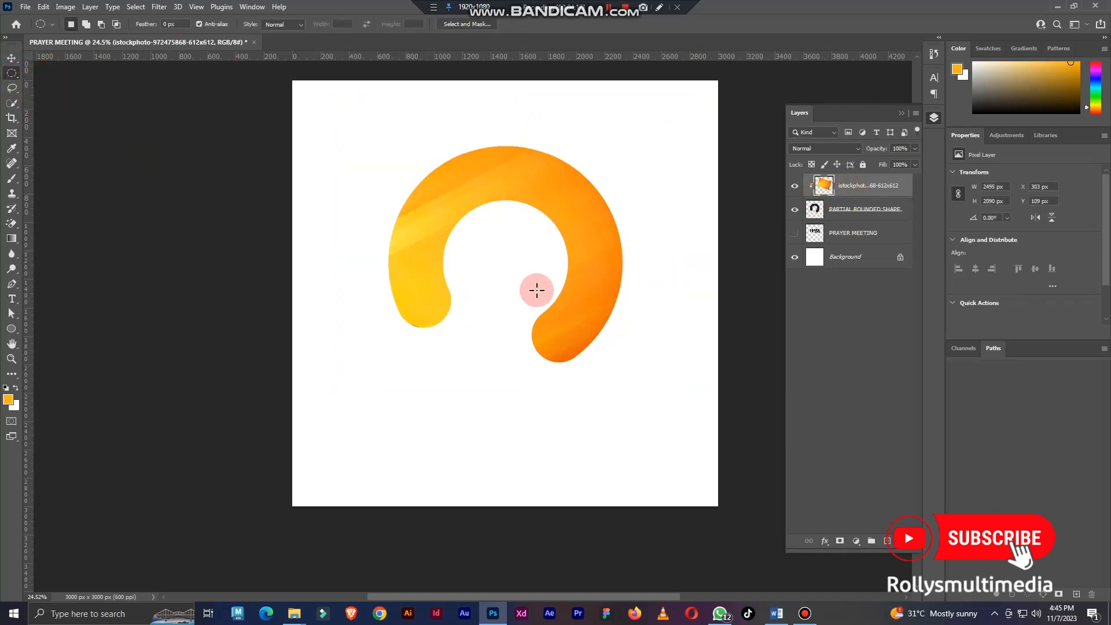
scroll(578, 304, up, 3)
drag(512, 317, 575, 387)
click(855, 542)
click(863, 345)
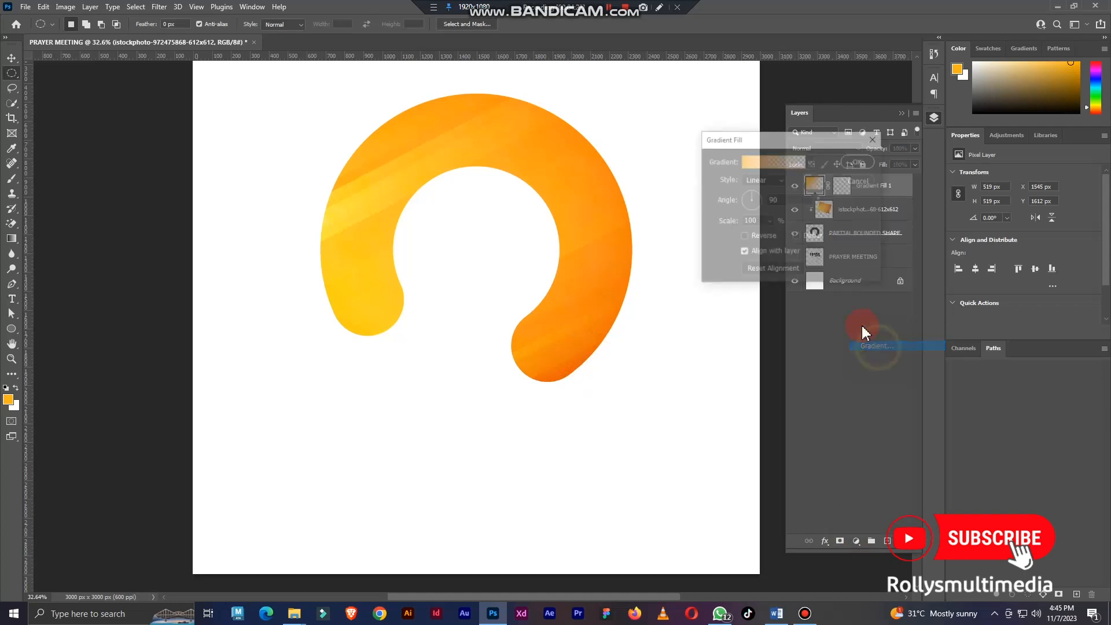
Step: Set the circle's gradient to run from red (ff0000) to golden yellow, starting from the custom orange preset
click(753, 162)
scroll(797, 179, down, 5)
click(787, 204)
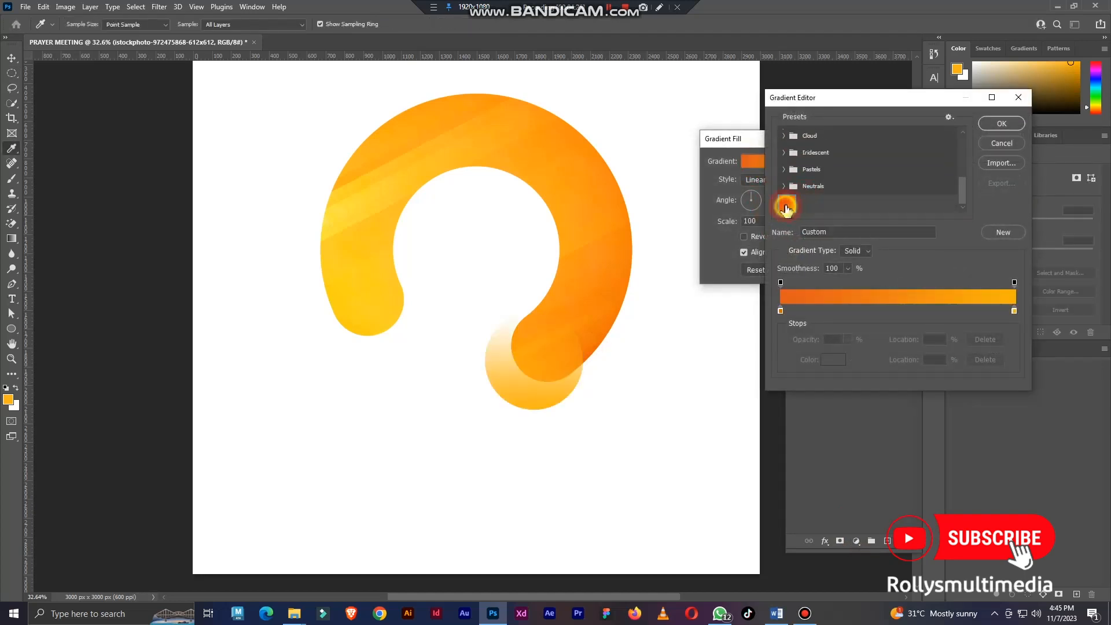
double_click(780, 311)
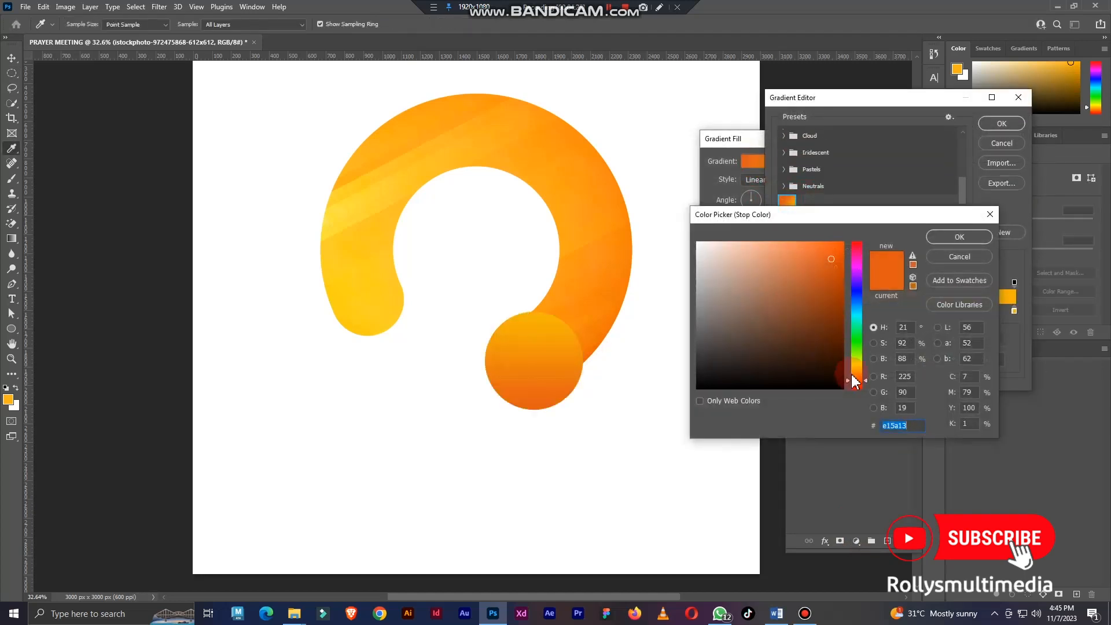
drag(855, 381, 855, 389)
click(959, 237)
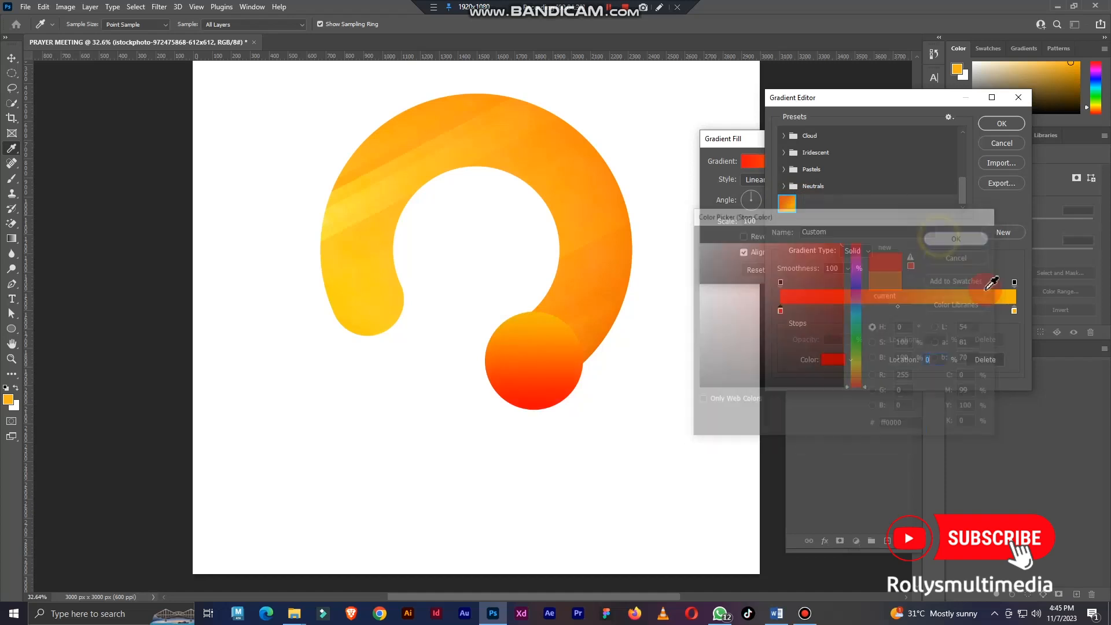
double_click(1014, 311)
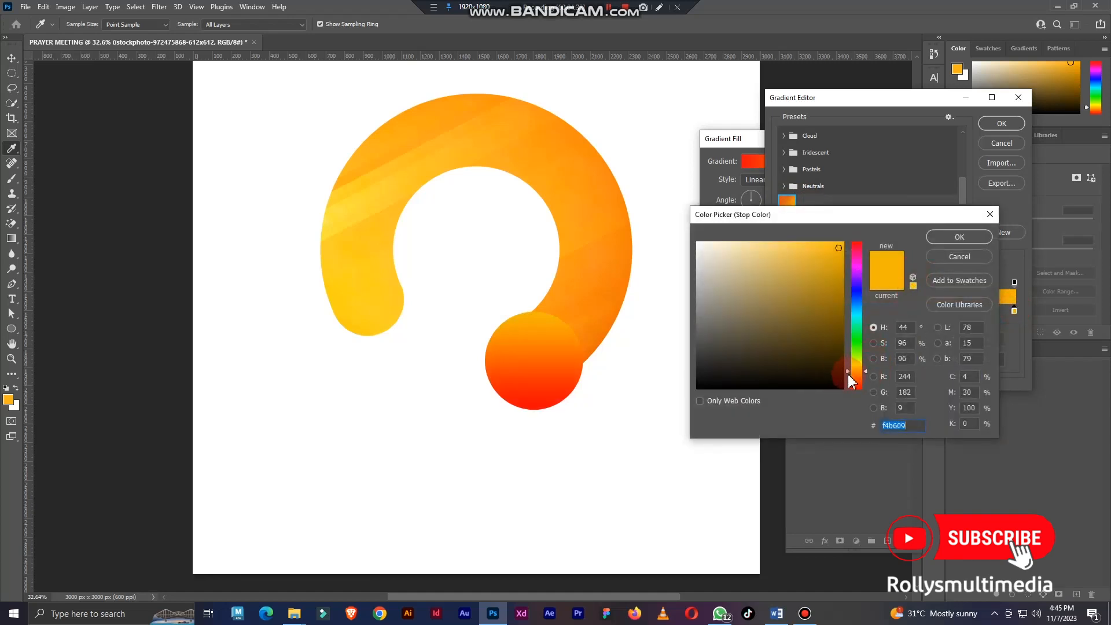
click(949, 237)
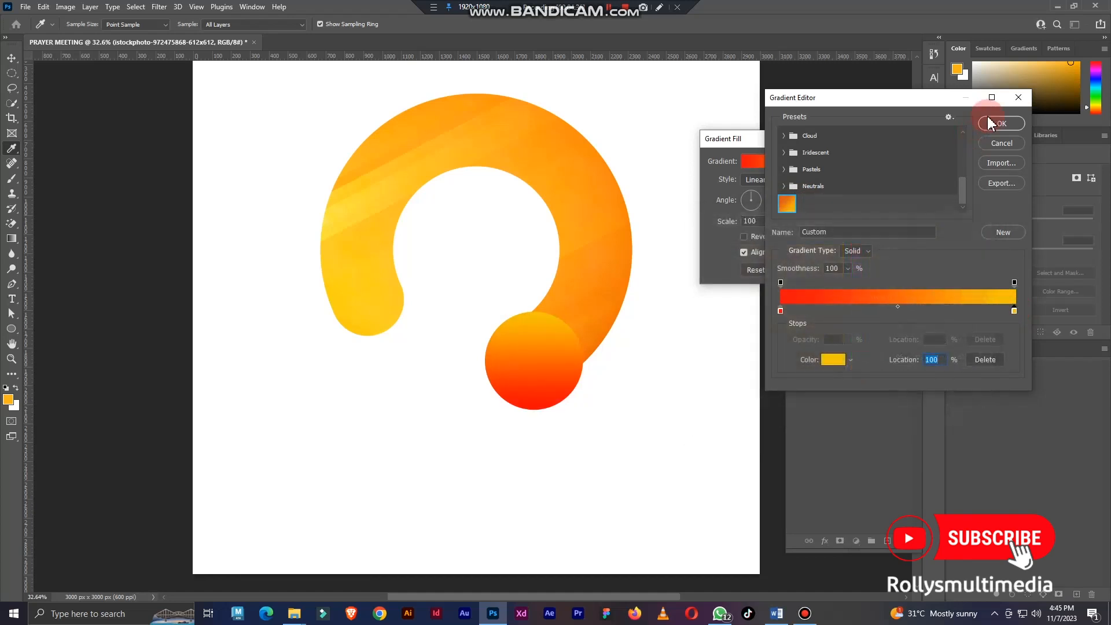
click(996, 122)
click(873, 163)
Step: Give the gradient circle a white 22 px outside stroke
right_click(863, 183)
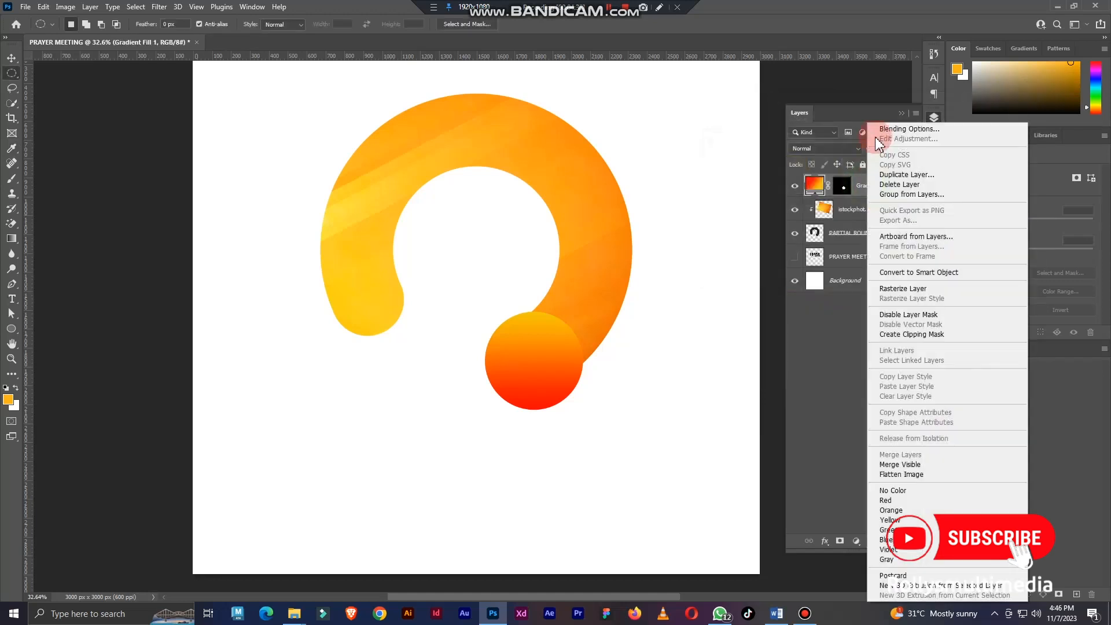
click(877, 129)
click(698, 283)
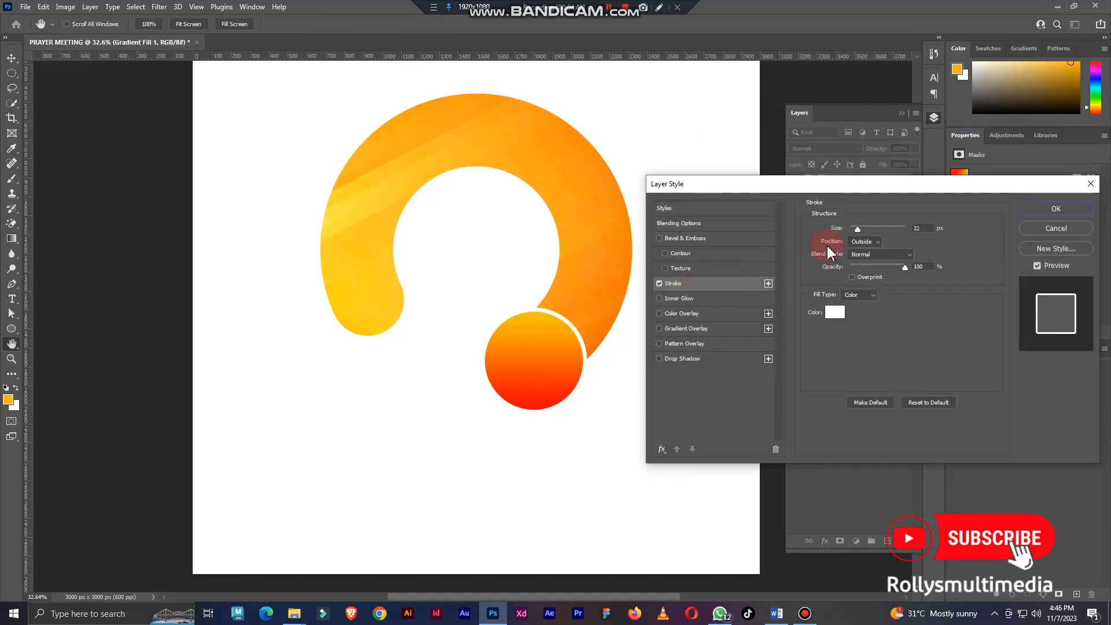
click(1024, 210)
Step: Create a new layer and draw a circular selection about 781 px wide, centred inside the ring's opening
click(11, 58)
scroll(710, 169, down, 4)
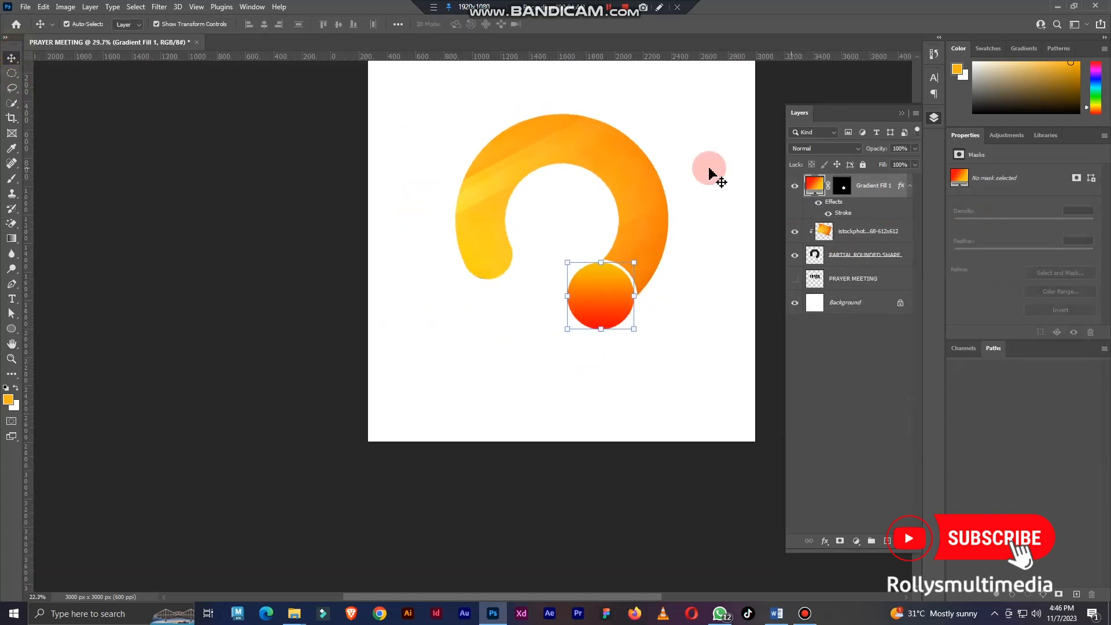
scroll(687, 205, up, 3)
scroll(690, 204, up, 1)
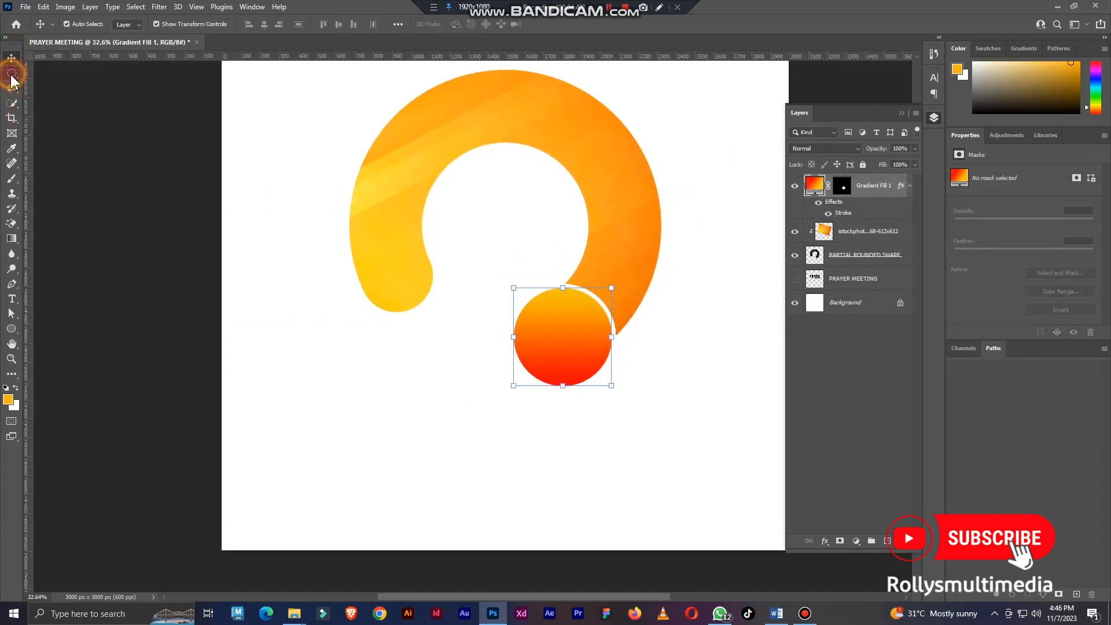
click(12, 74)
scroll(757, 228, up, 1)
click(885, 541)
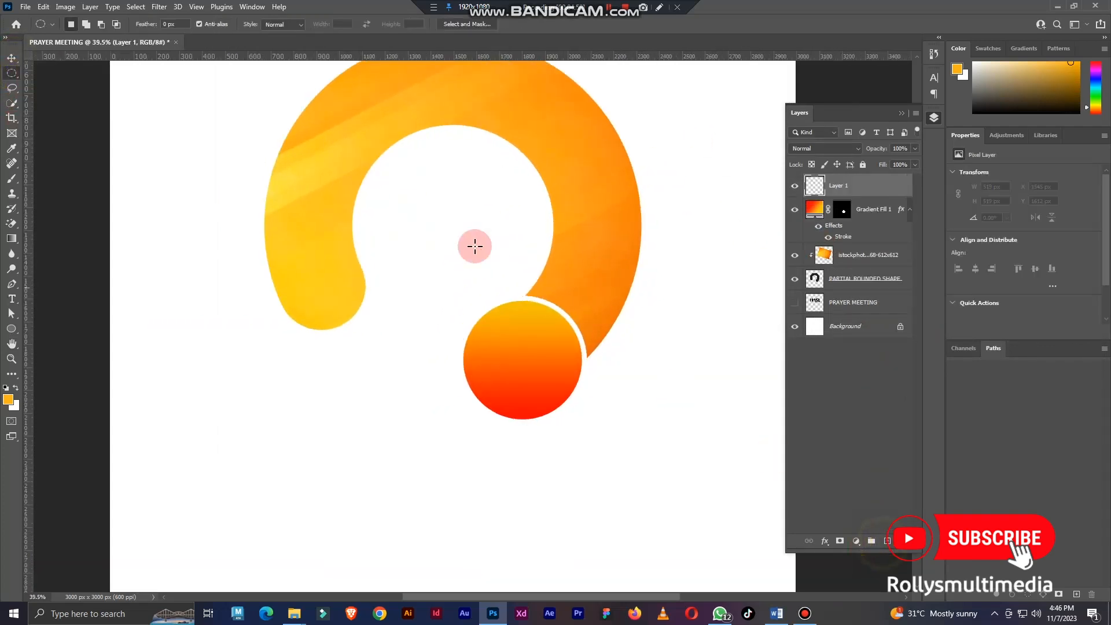
drag(393, 152, 574, 330)
scroll(471, 241, up, 3)
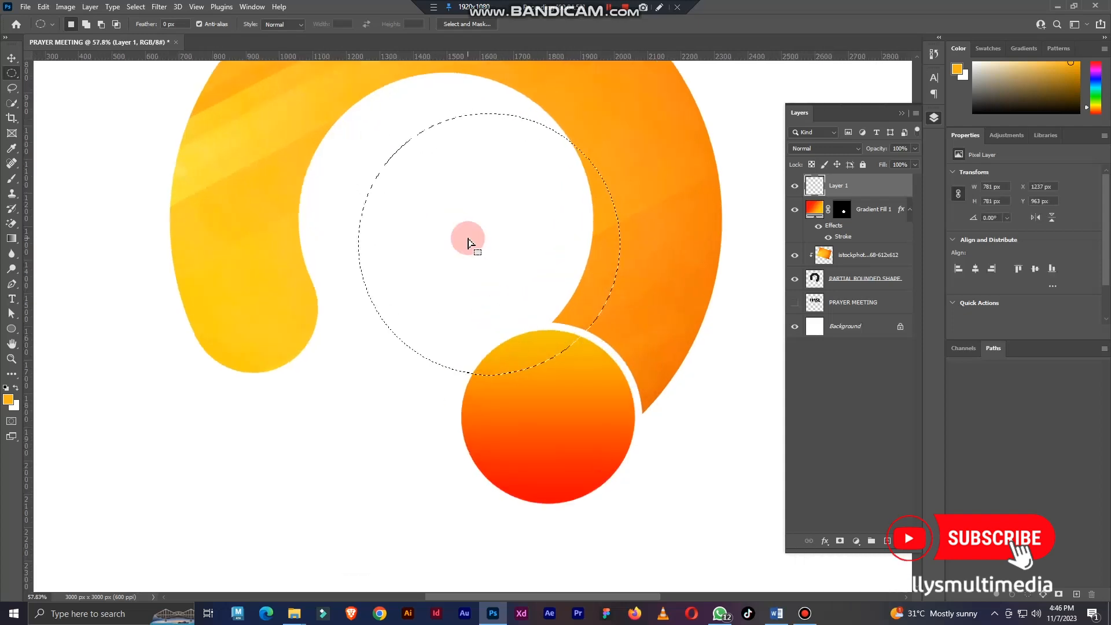
drag(471, 240, 469, 220)
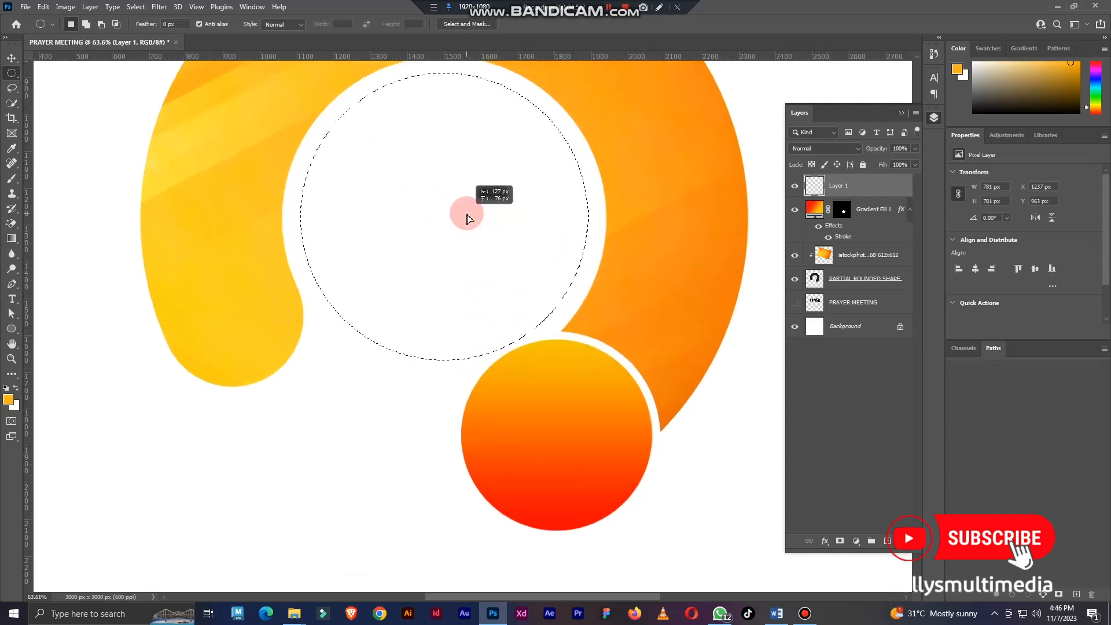
drag(468, 217, 517, 227)
Step: Fill the circular selection in the ring's opening with a solid colour layer in orange-yellow (fdb416)
scroll(520, 243, down, 1)
scroll(518, 227, down, 2)
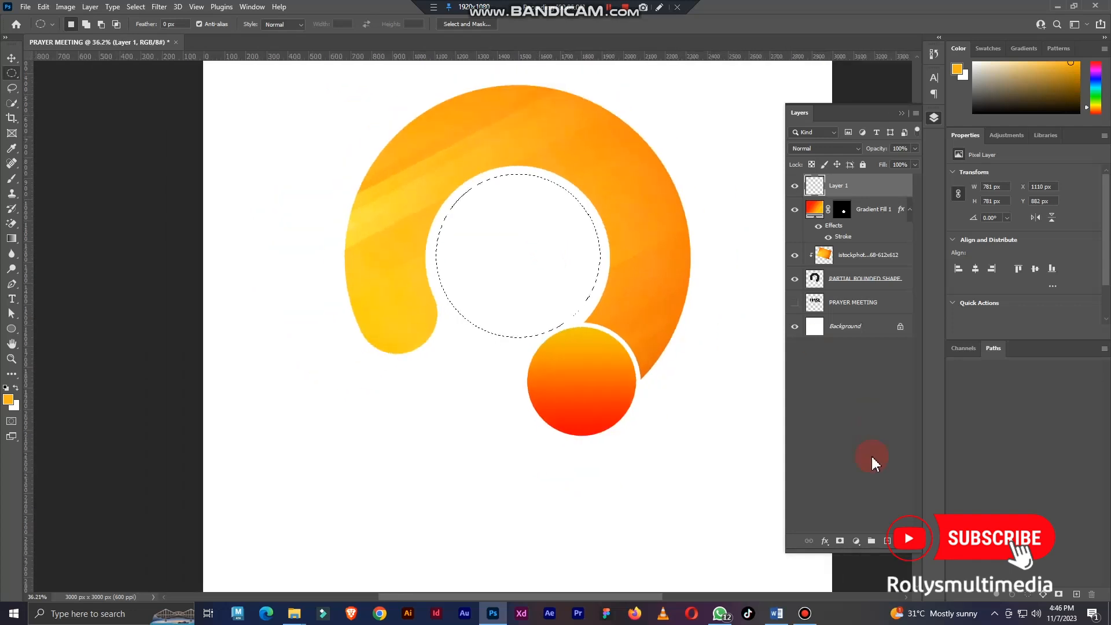
click(856, 540)
click(891, 340)
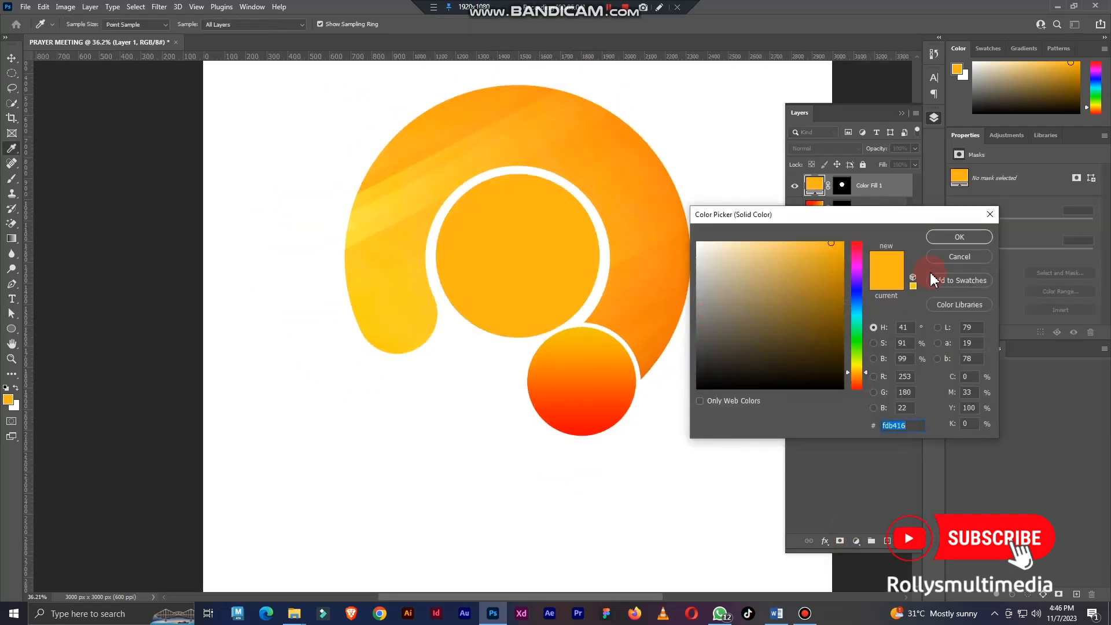
click(947, 240)
Step: Scale the solid orange circle down slightly and centre it in the ring's opening
key(ctrl+t)
scroll(497, 176, up, 3)
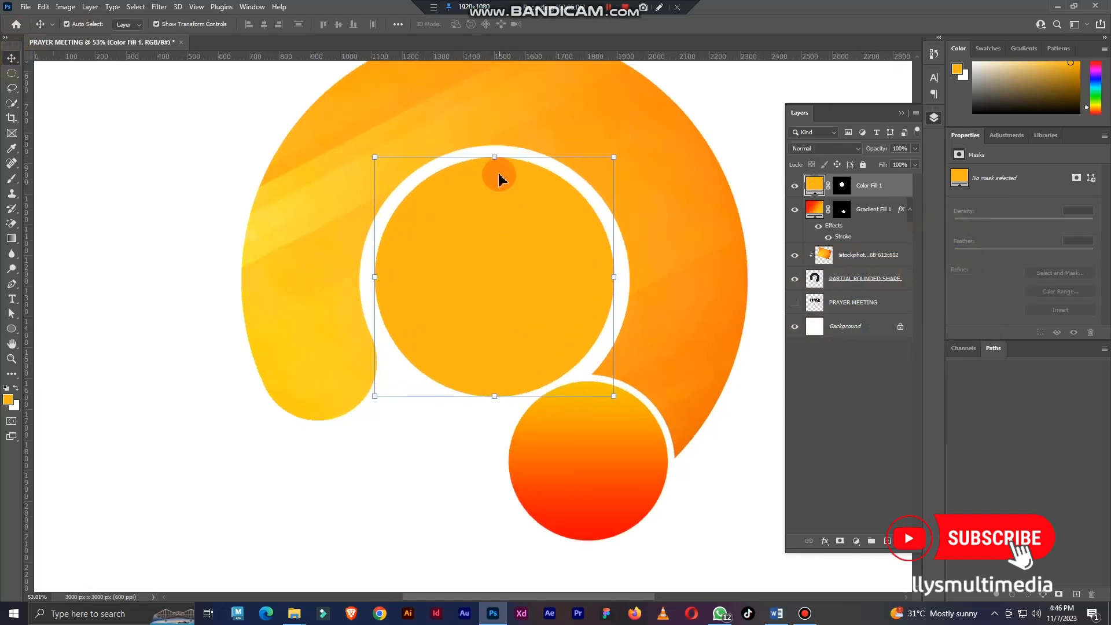
drag(494, 155, 494, 178)
mouse_move(514, 255)
mouse_down()
mouse_move(513, 238)
mouse_move(518, 254)
mouse_up()
key(Return)
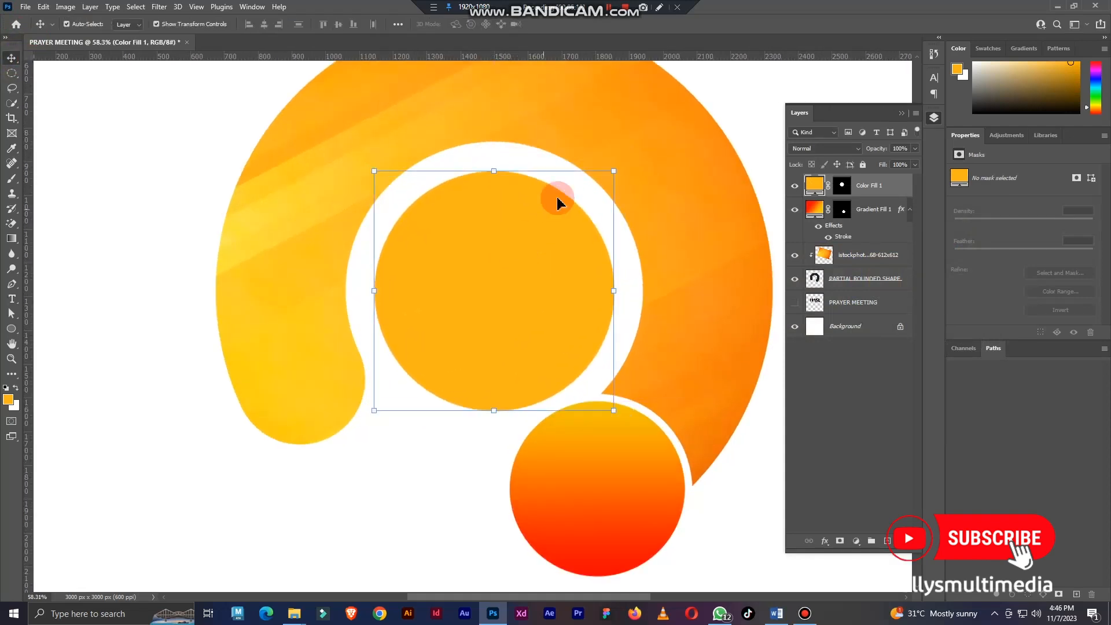
Step: Draw an unfilled circle about 854 px wide over the ring's opening, with a red 4 px stroke
scroll(553, 211, down, 2)
click(21, 330)
scroll(536, 206, up, 2)
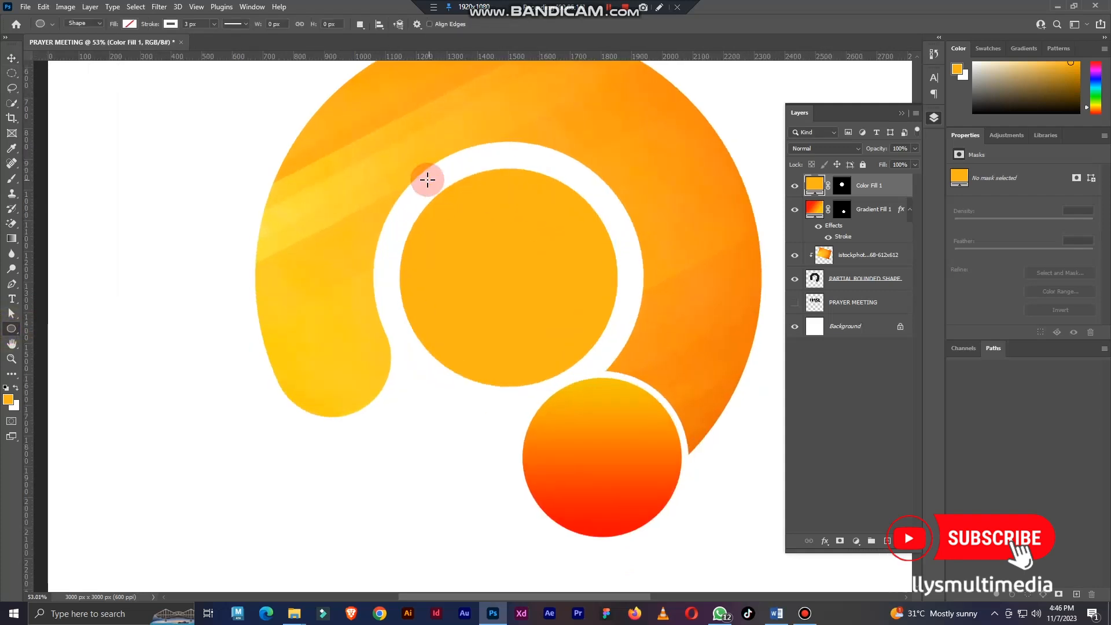
drag(427, 178, 686, 440)
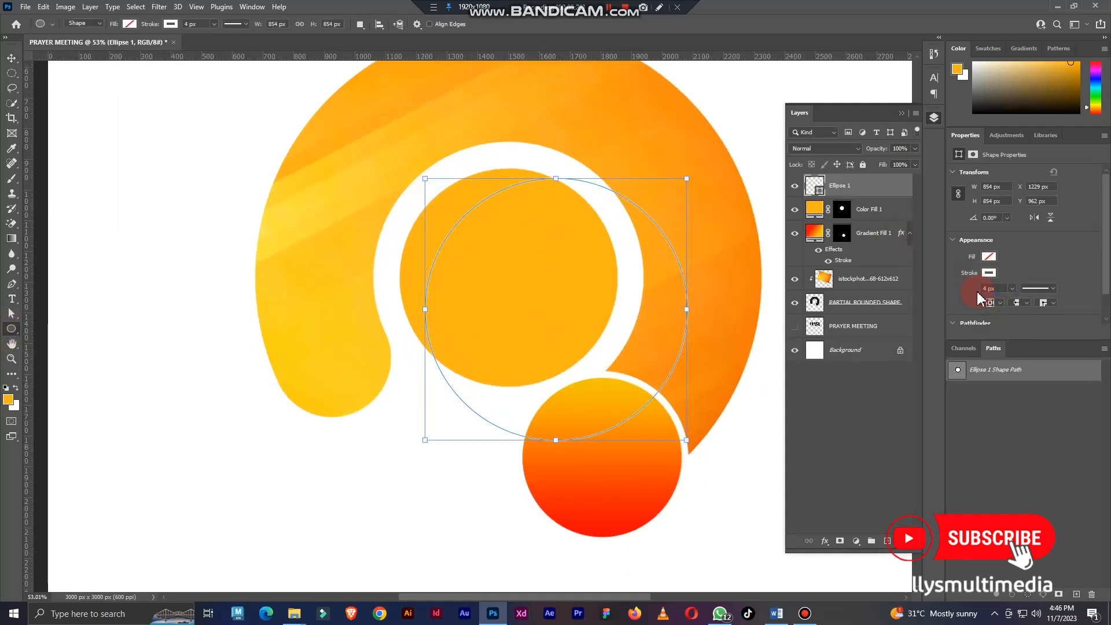
click(988, 272)
click(974, 335)
key(v)
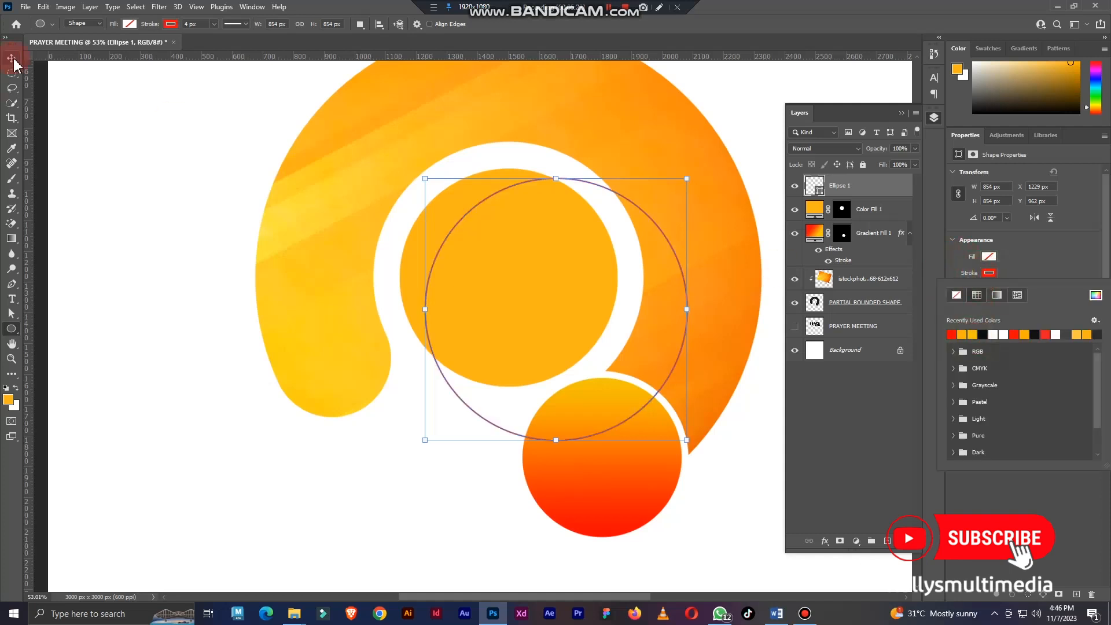
Step: Scale the red outline circle to about 794 px wide and centre it around the solid orange circle
click(487, 162)
click(554, 175)
drag(575, 216, 530, 183)
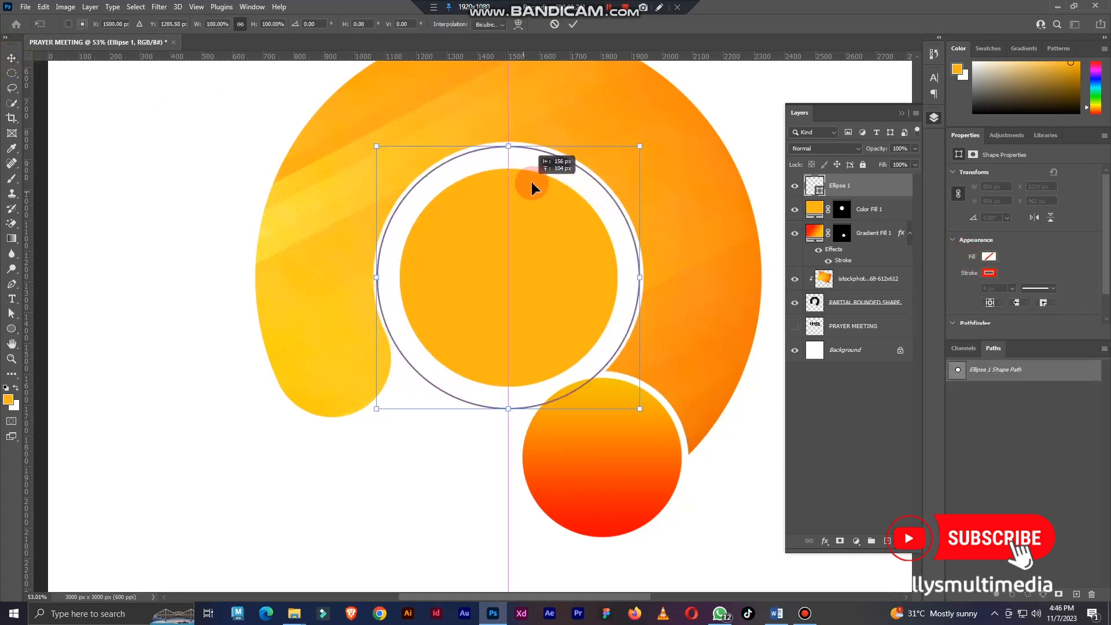
drag(509, 404, 506, 397)
drag(538, 303, 541, 297)
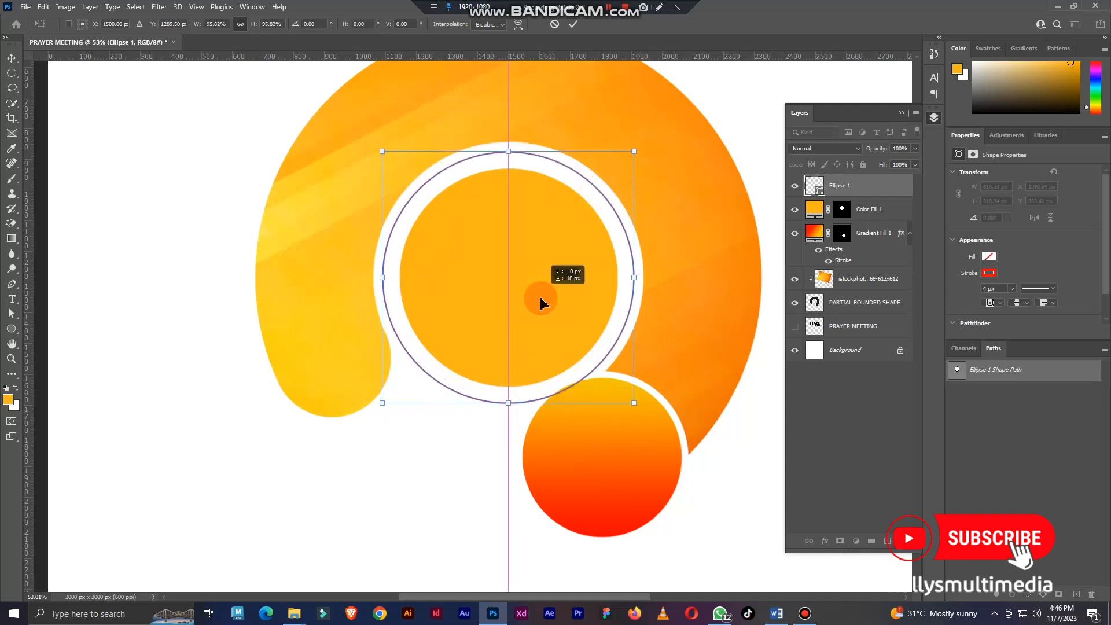
drag(515, 397, 515, 393)
scroll(522, 318, up, 2)
drag(528, 264, 529, 269)
scroll(545, 260, down, 3)
key(Return)
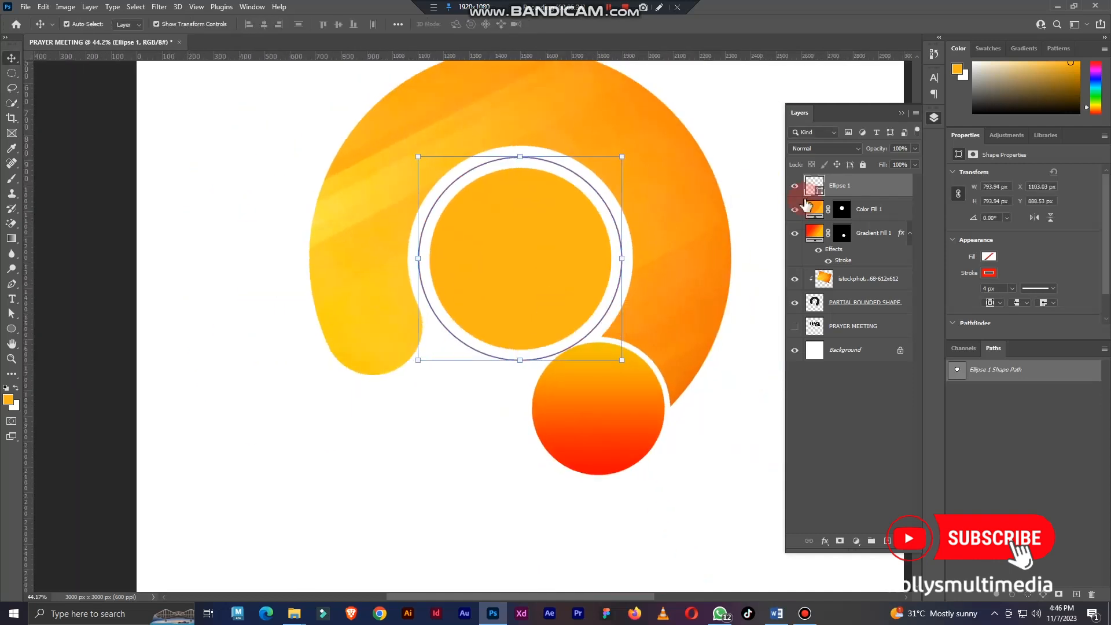
Step: Move the red outline circle's layer beneath the gradient circle's layer and deselect it
drag(846, 187, 858, 254)
click(620, 511)
scroll(578, 347, down, 2)
scroll(564, 310, up, 2)
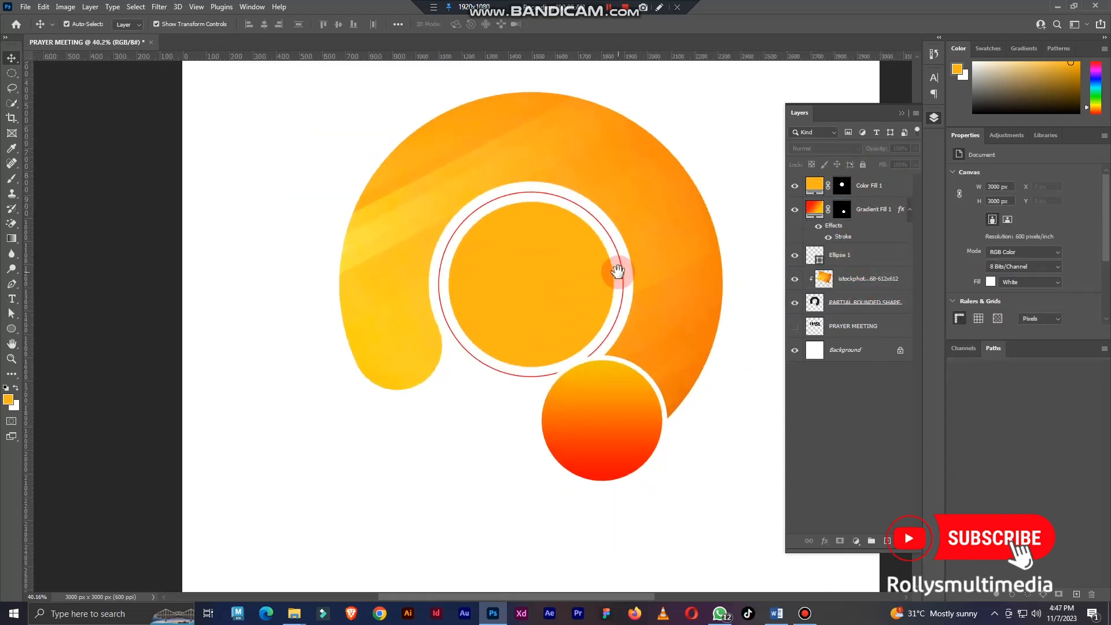
Step: Place the red light-rays image from the Prayer Meeting Tut folder above the orange circle, scaled to about 1034 px wide
click(540, 282)
mouse_move(294, 610)
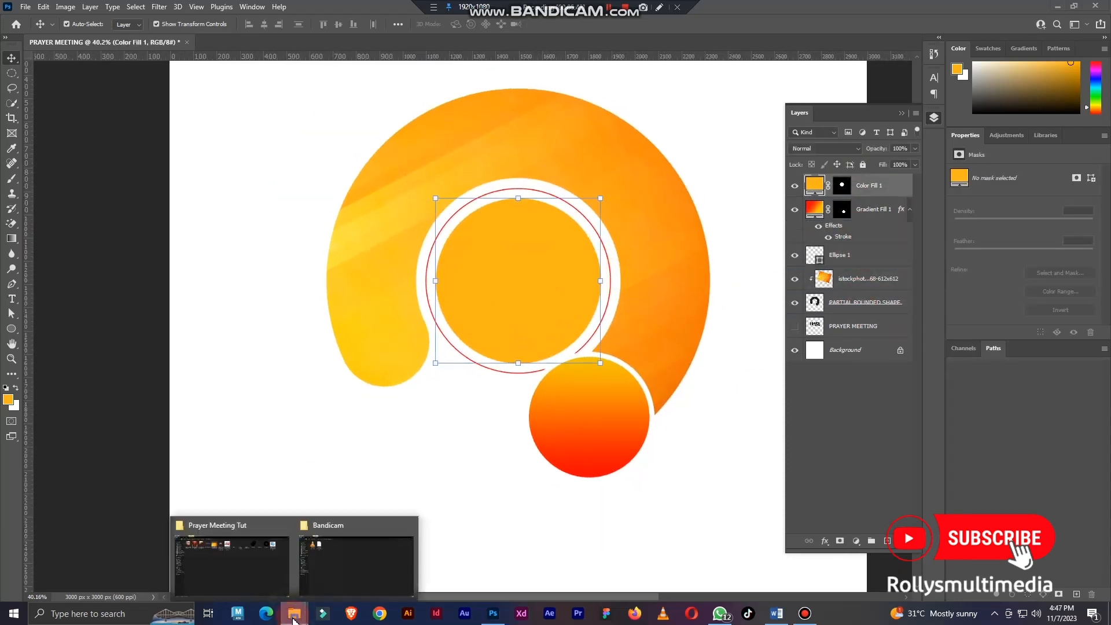
click(255, 573)
drag(193, 87, 543, 312)
drag(494, 497, 501, 289)
drag(501, 232, 502, 317)
key(Return)
Step: Rasterize the light-rays image and clip it to the solid orange circle
right_click(836, 191)
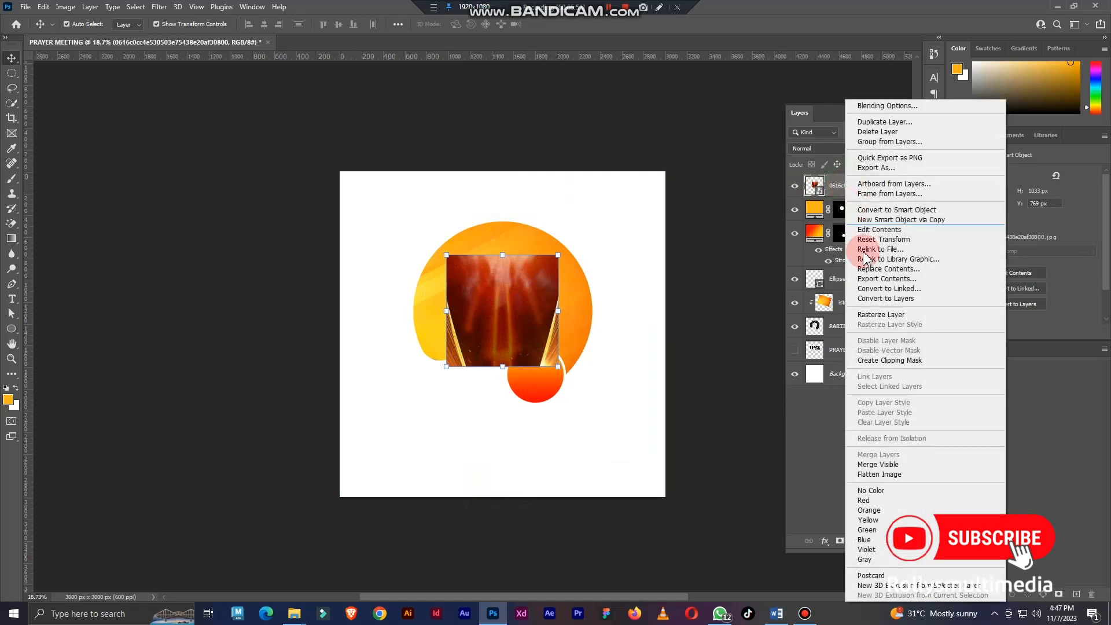
key(Escape)
right_click(860, 186)
click(905, 335)
scroll(549, 234, up, 4)
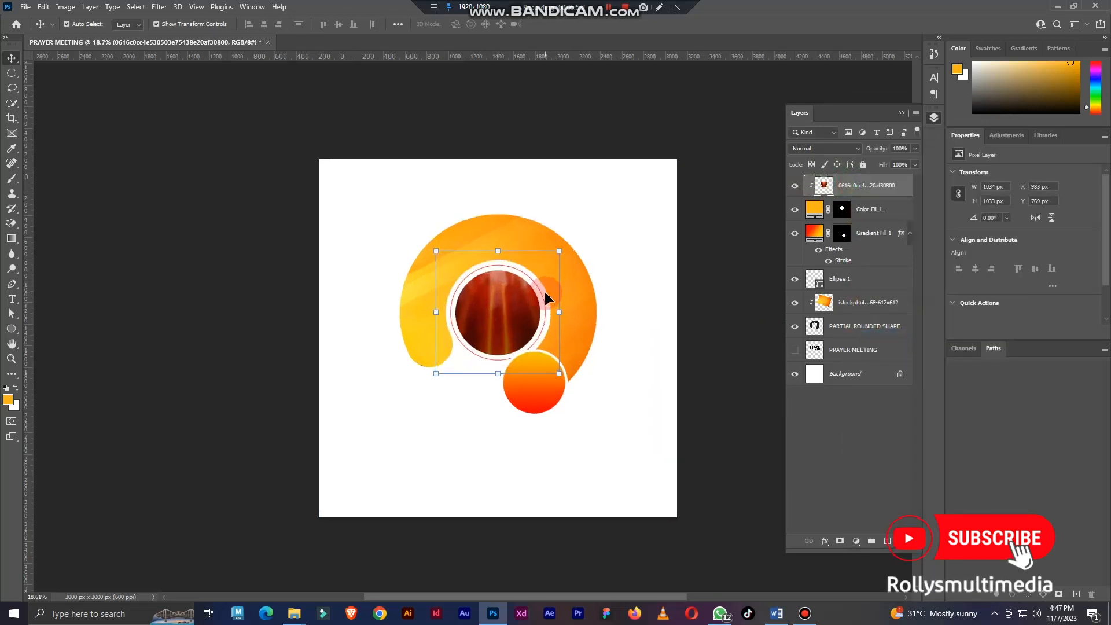
Step: Scale the clipped light-rays image to about 857 px wide so it closely covers the central circle
click(571, 219)
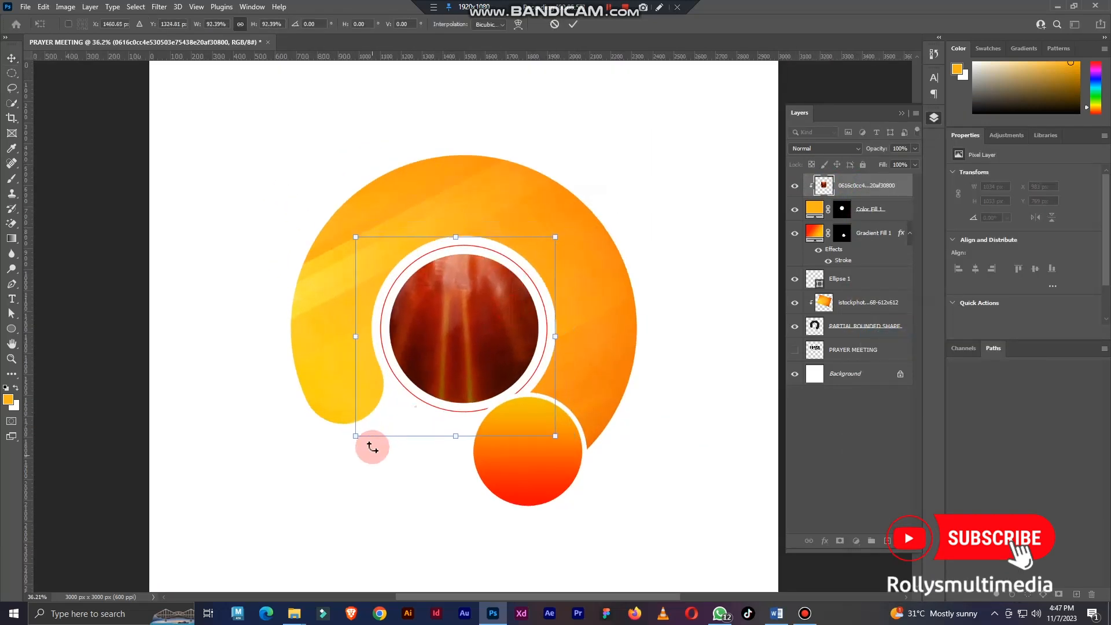
drag(362, 434, 379, 417)
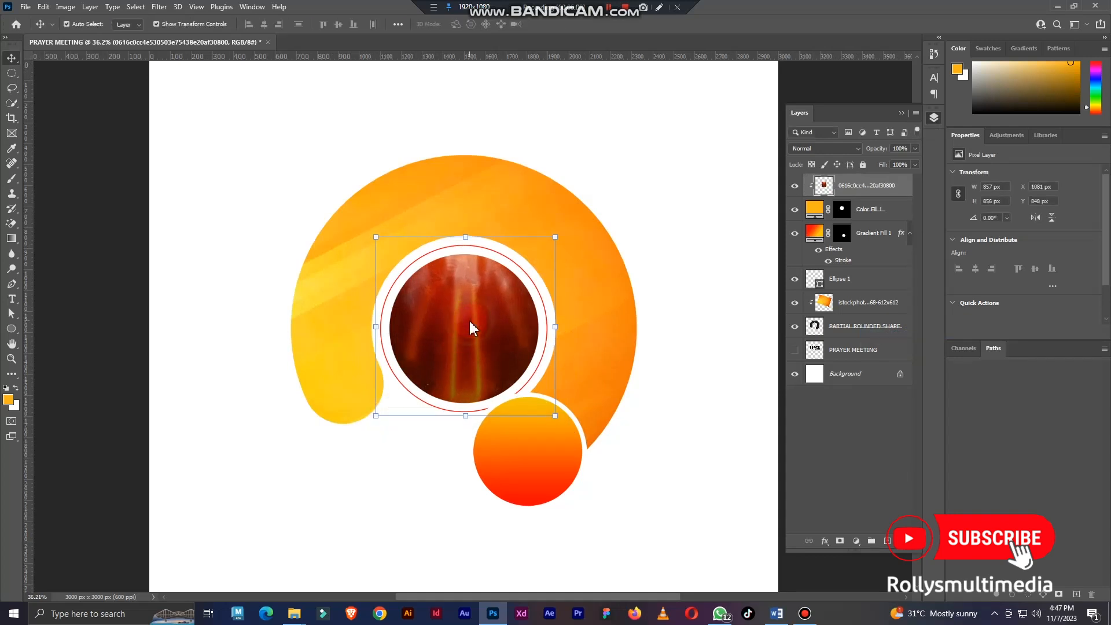
key(Return)
Step: Apply a Gaussian Blur with a radius of about 9.4 pixels to the clipped light-rays image
click(157, 7)
mouse_move(277, 149)
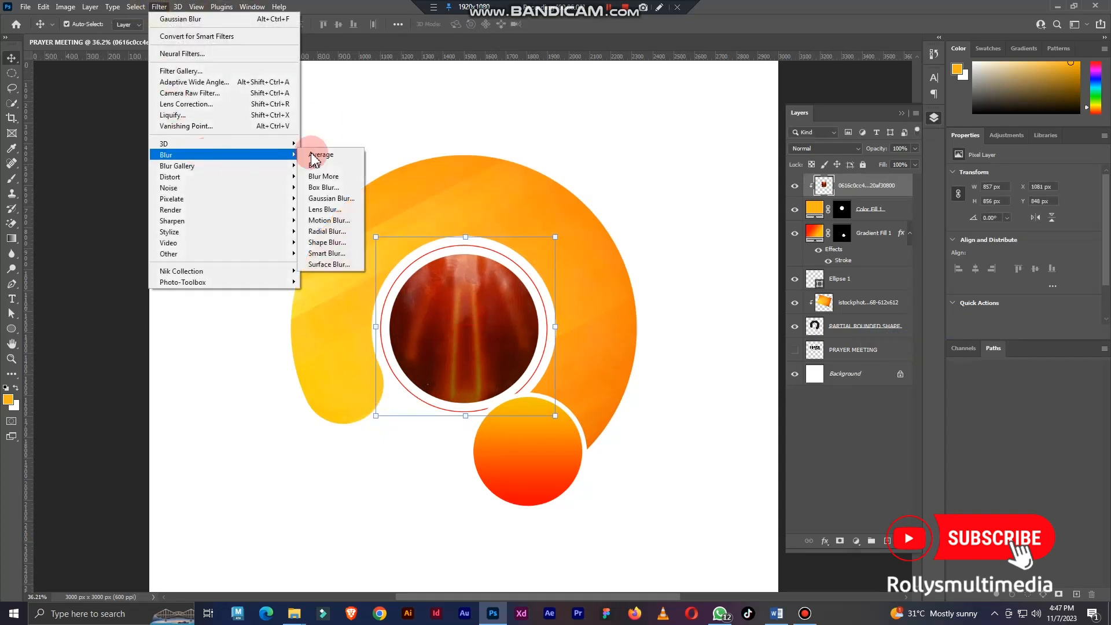
click(342, 195)
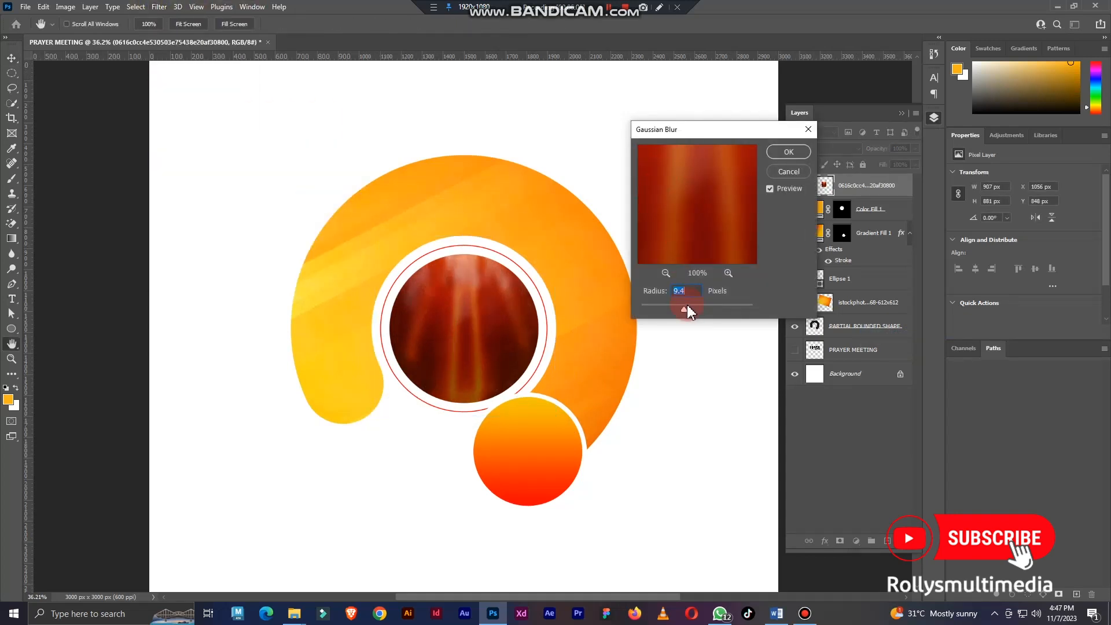
click(789, 151)
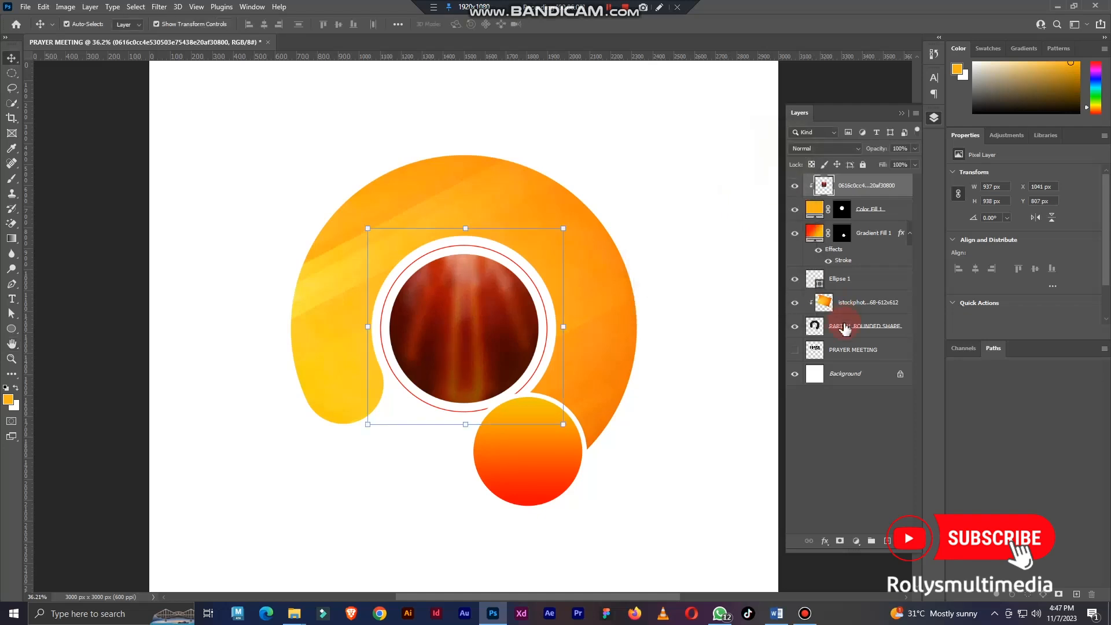
Step: Show the PRAYER MEETING title as the topmost layer and scale it to about 558 px wide inside the central circle
drag(846, 346, 871, 186)
click(793, 187)
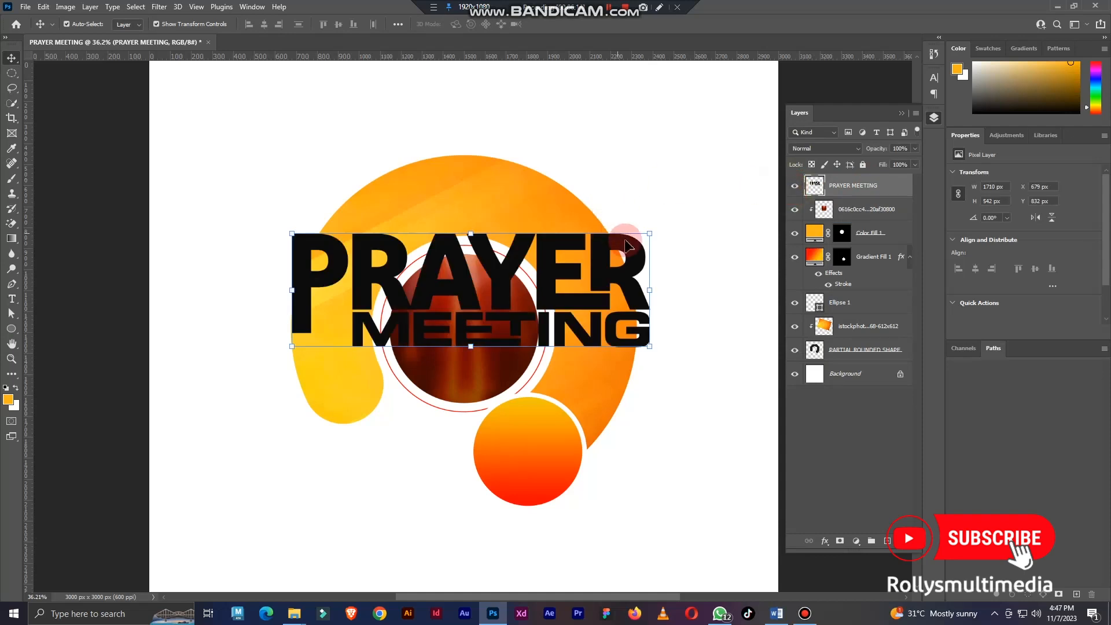
drag(655, 233, 434, 304)
scroll(405, 376, up, 3)
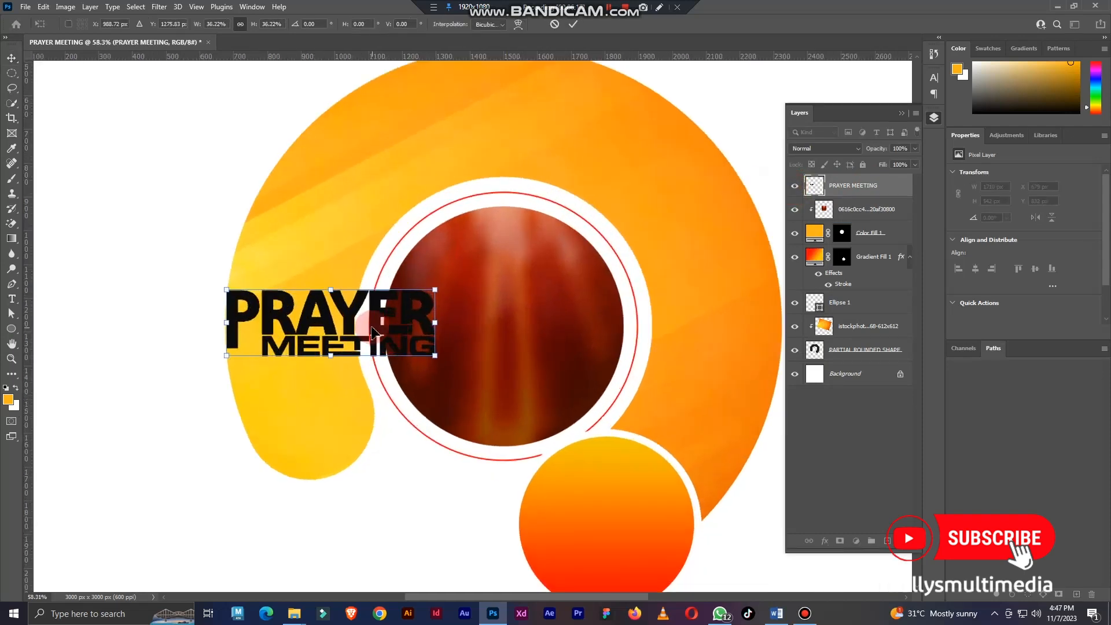
drag(375, 335, 534, 360)
key(Return)
scroll(533, 359, down, 3)
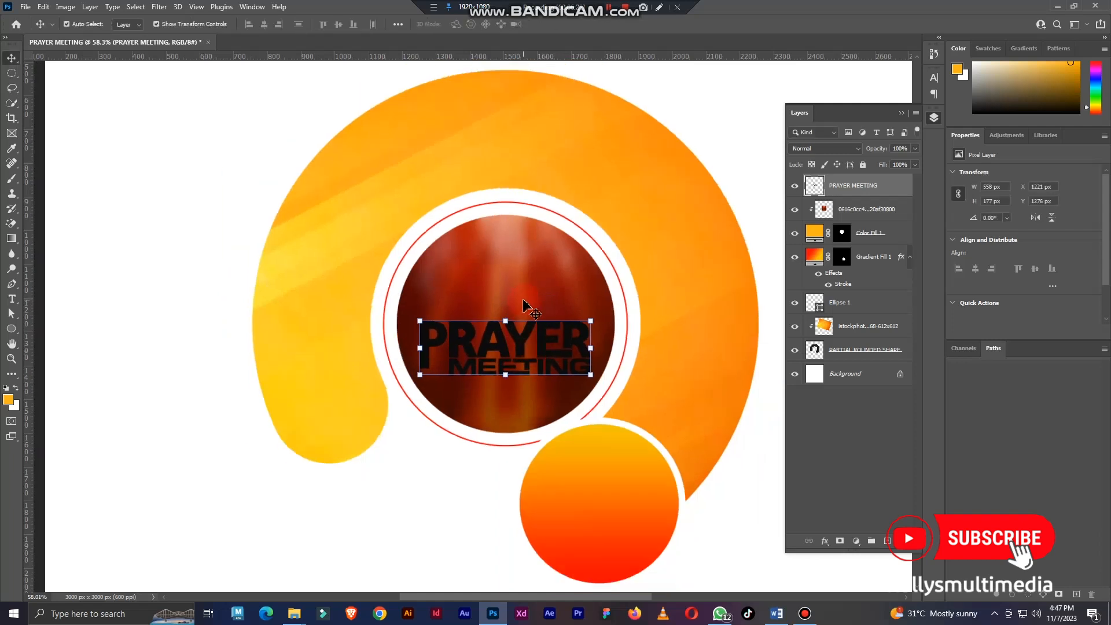
Step: Give the PRAYER MEETING title a white colour overlay at 100% opacity
click(823, 541)
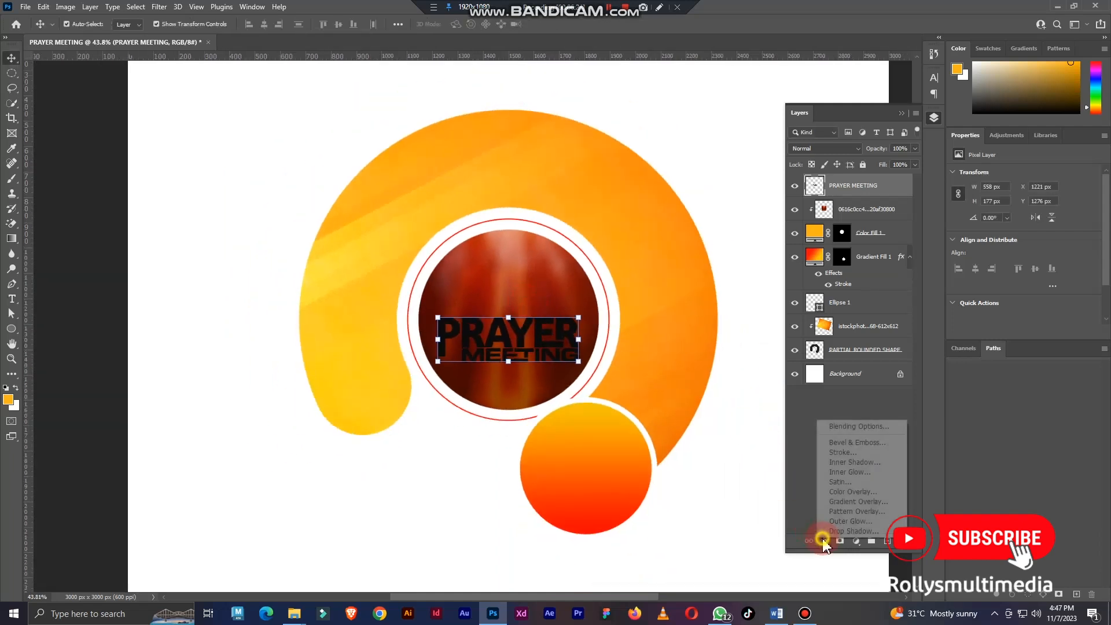
click(845, 497)
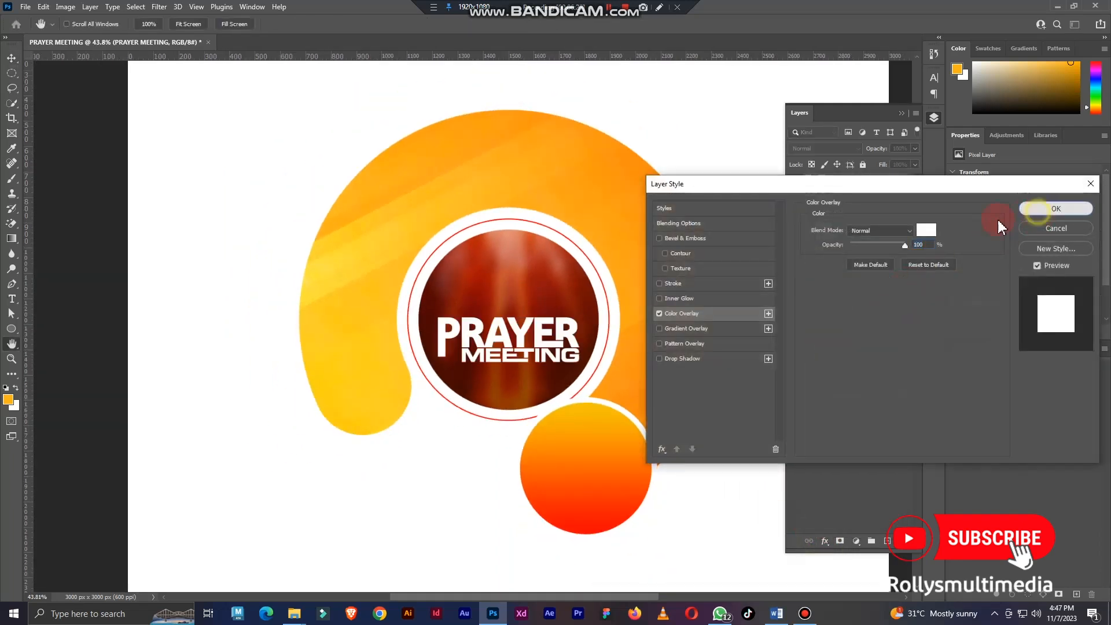
click(1041, 210)
Step: Place the LOGO image from the project folder and scale it to about 348 px wide above the title
scroll(549, 283, up, 4)
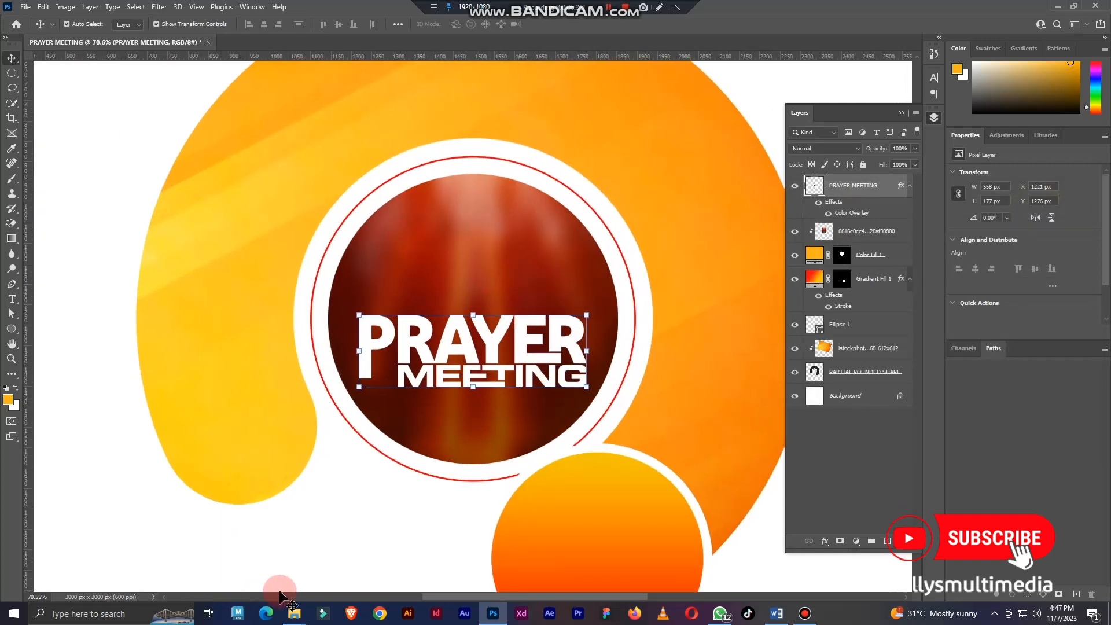
click(296, 615)
drag(572, 87, 489, 442)
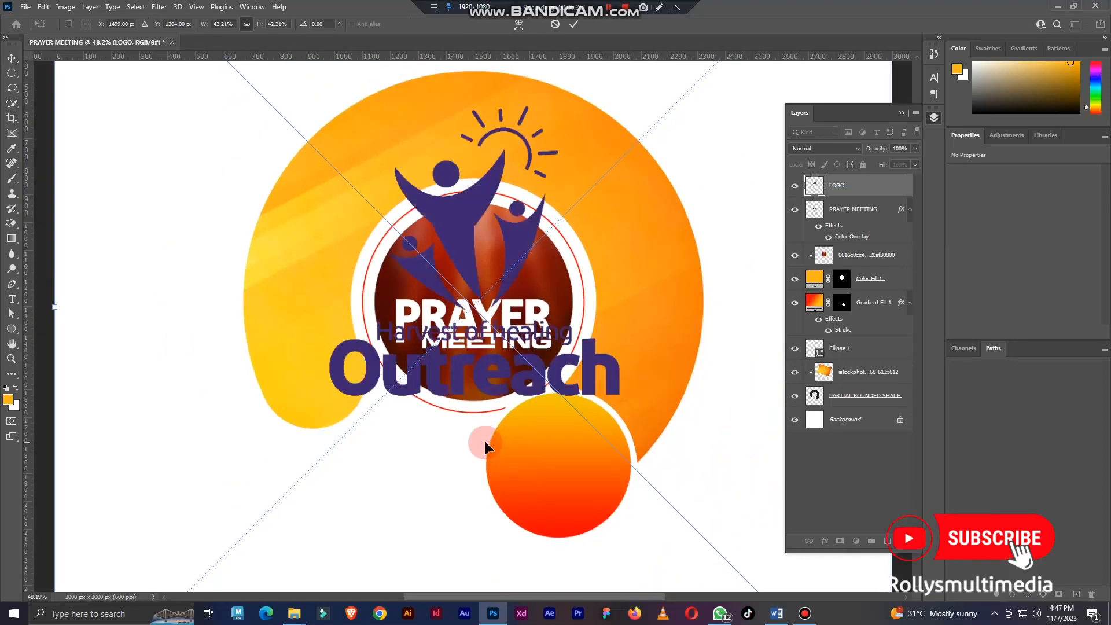
scroll(501, 369, down, 1)
drag(483, 546, 509, 329)
Step: Rasterize the logo and scale it to about 173 px wide in the upper part of the central circle
right_click(847, 220)
click(880, 310)
scroll(497, 333, up, 8)
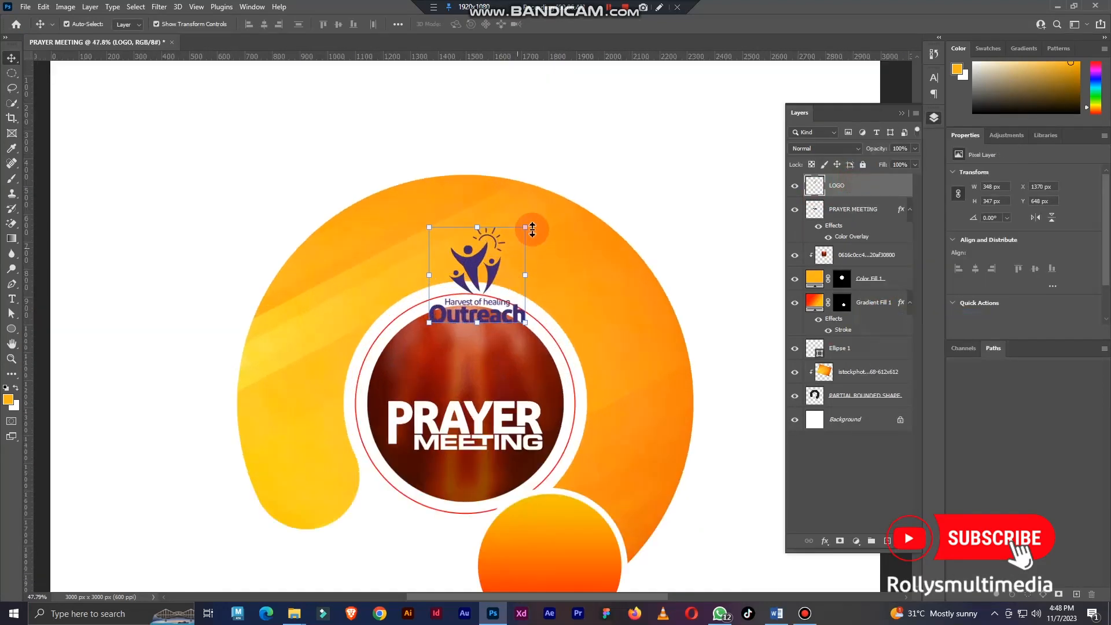
drag(526, 225, 481, 346)
scroll(455, 373, up, 5)
scroll(478, 318, up, 5)
key(Return)
Step: Give the logo a white colour overlay at 100% opacity
click(825, 540)
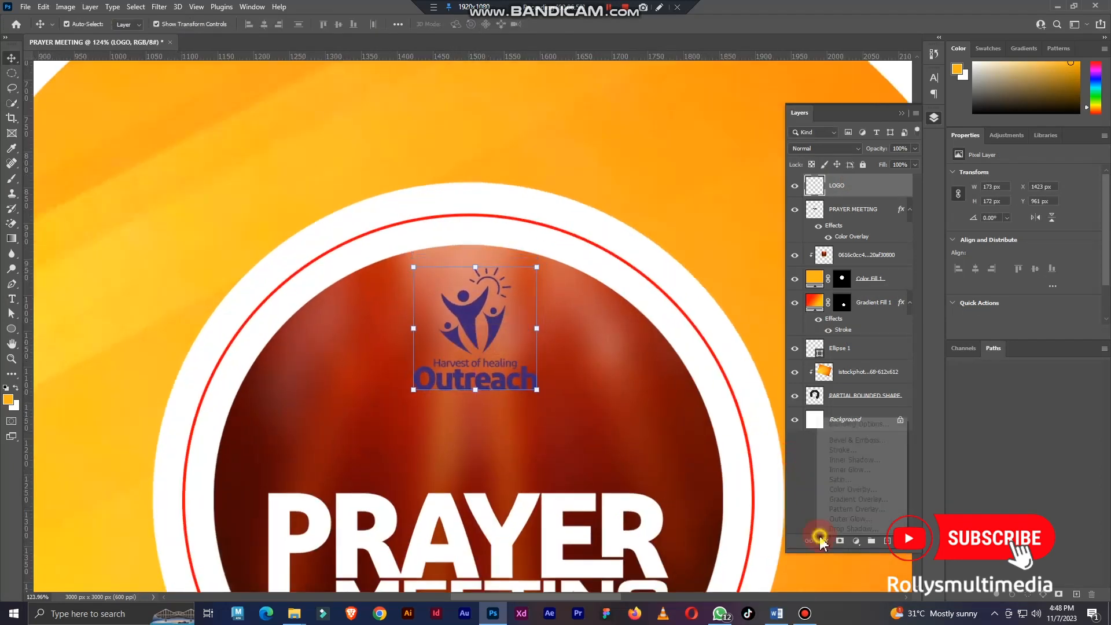
click(852, 490)
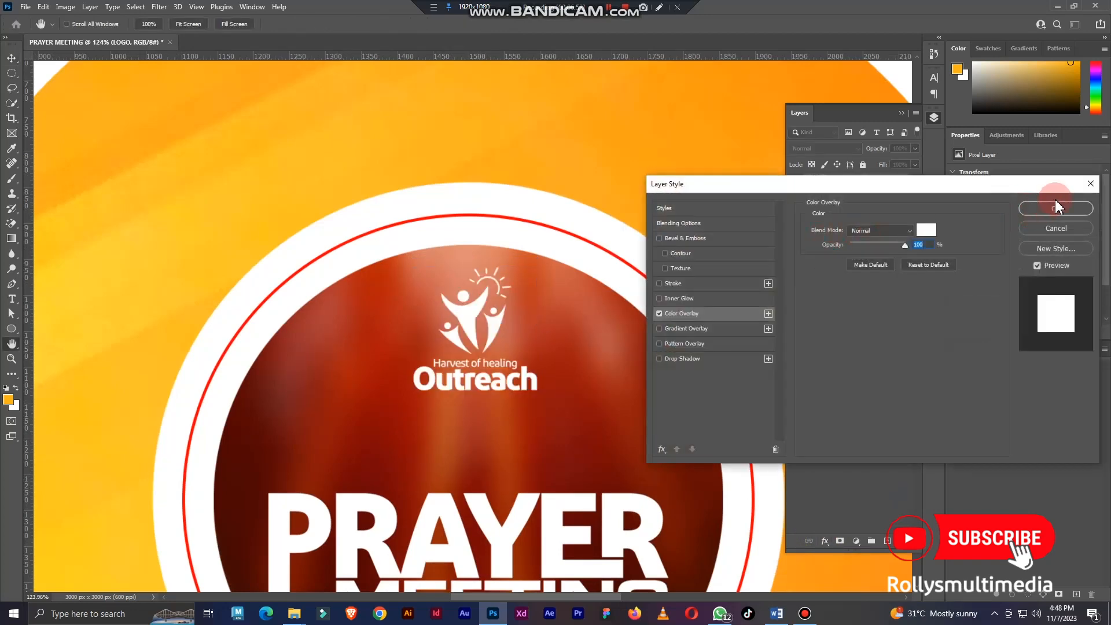
click(1056, 209)
Step: Add a text line reading PRESENTS between the logo and the PRAYER MEETING title
click(21, 303)
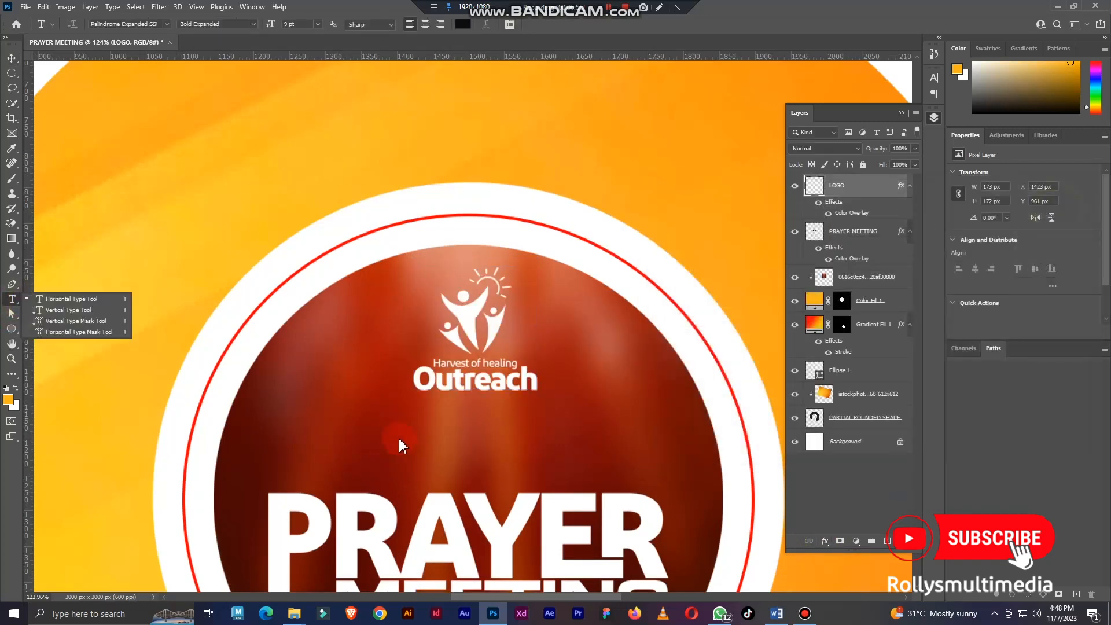
click(328, 412)
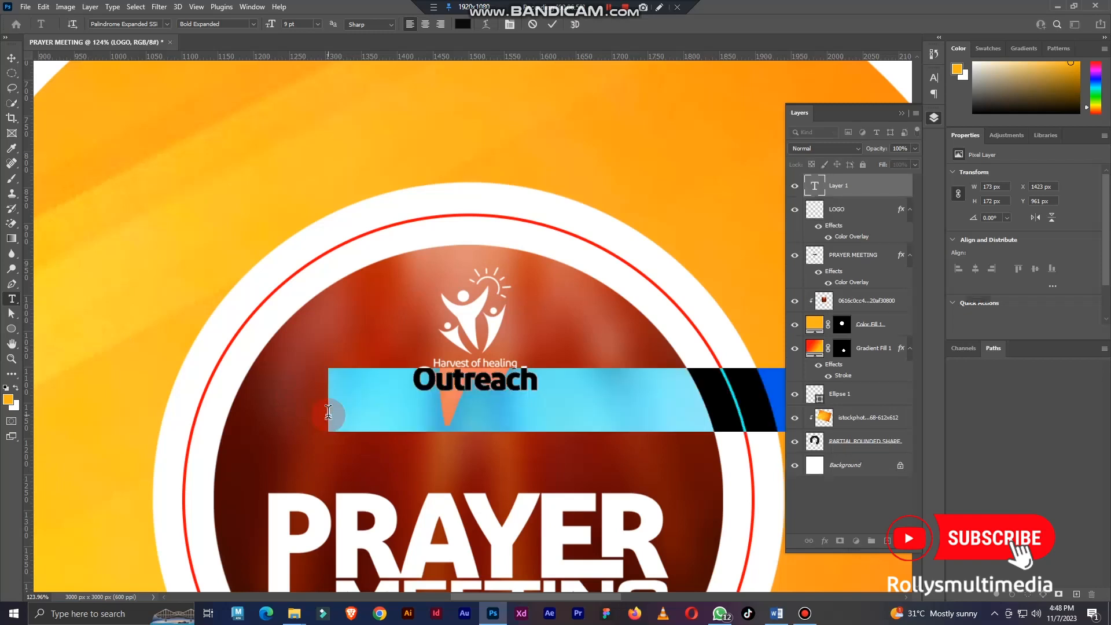
text(PRESENTS)
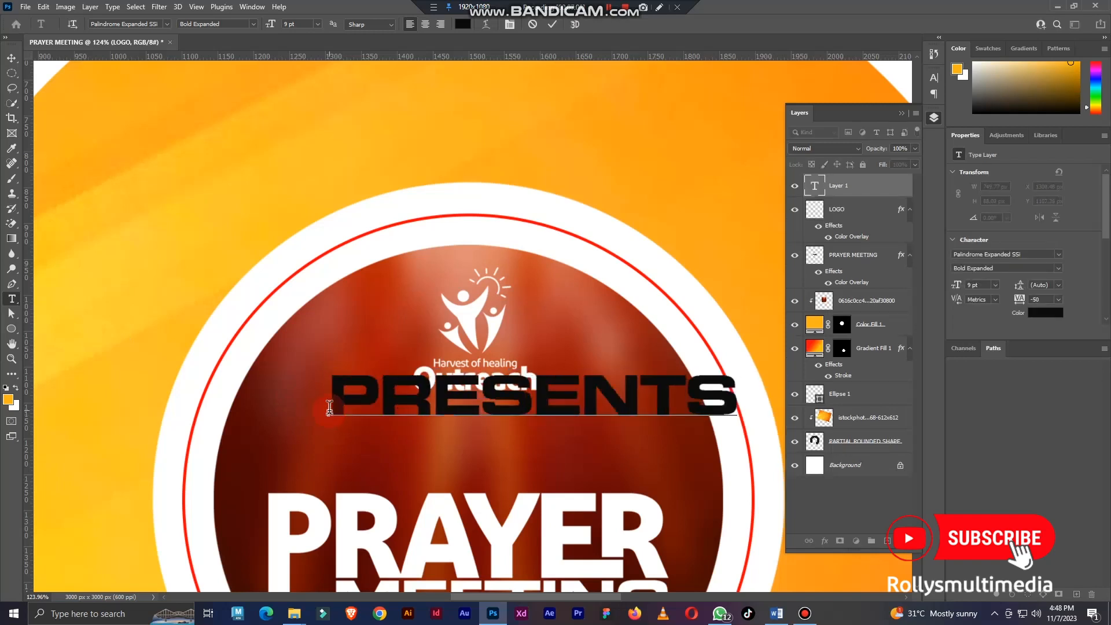
click(21, 55)
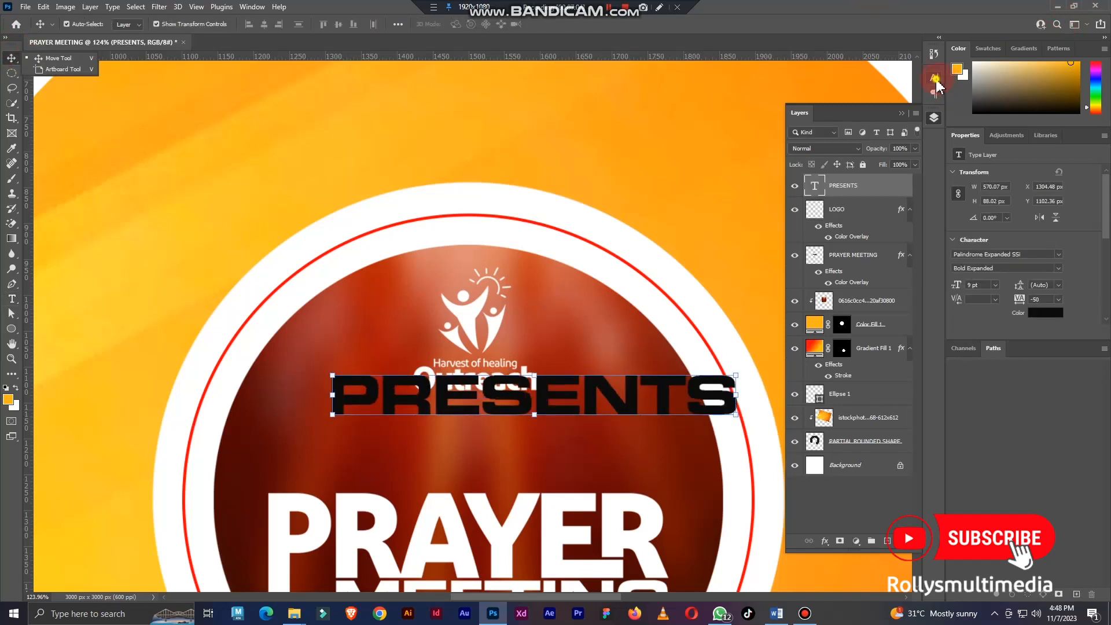
Step: Set the PRESENTS text's font to Diodrum Cyrilic Regular
click(934, 78)
click(830, 94)
text(DIODR)
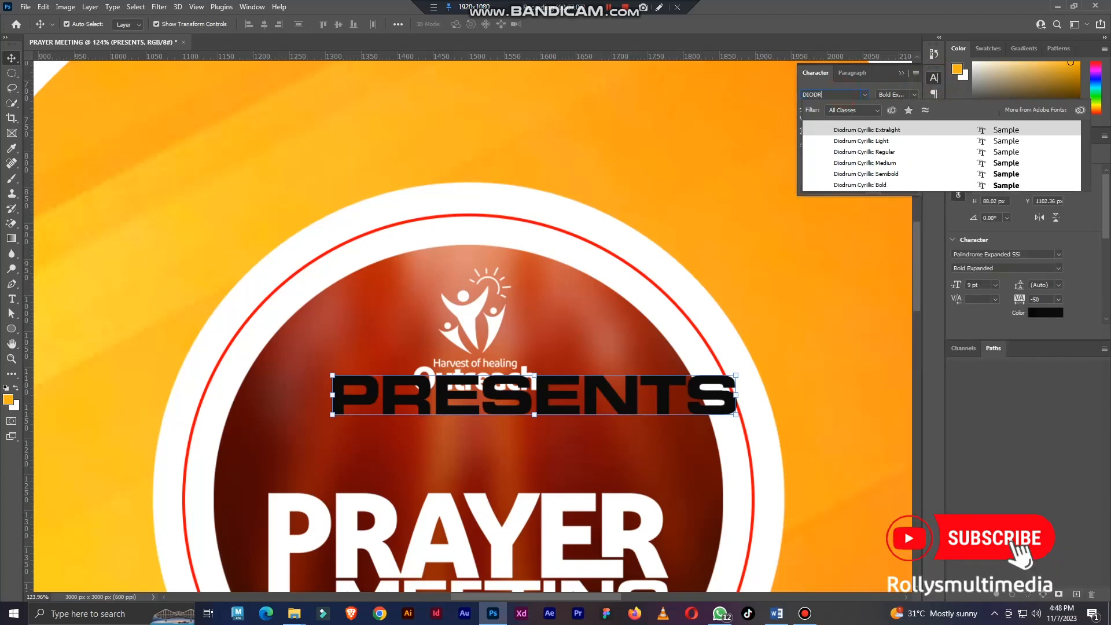
click(907, 153)
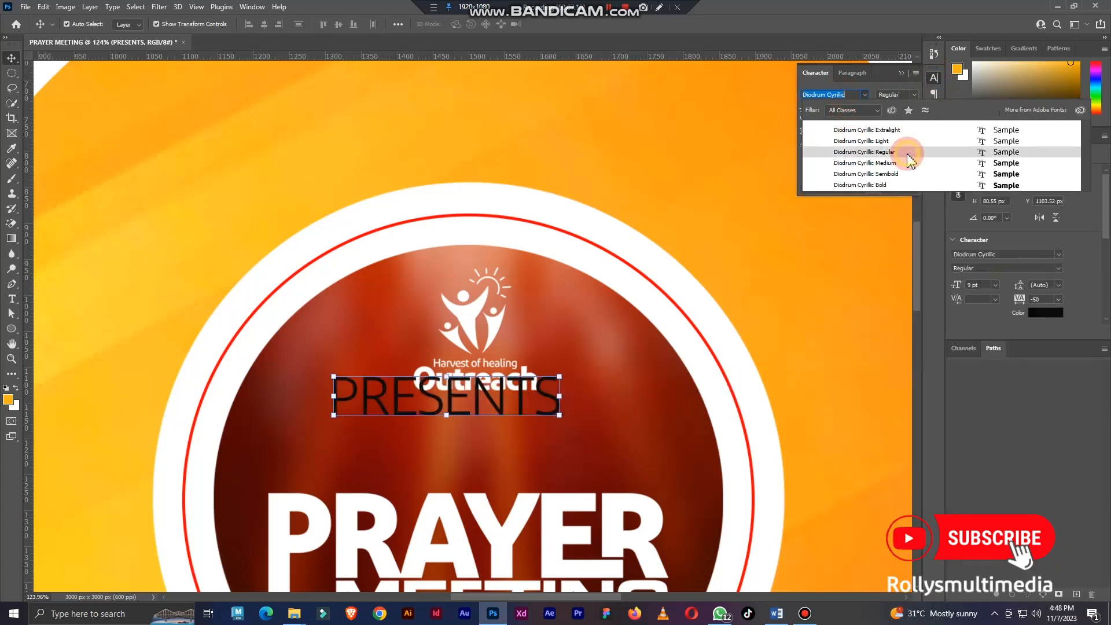
Step: Scale the PRESENTS text down to 3.8 pt just above the PRAYER MEETING title and enlarge the logo to about 195 px wide
click(612, 317)
drag(569, 378, 476, 469)
key(Return)
scroll(560, 162, down, 3)
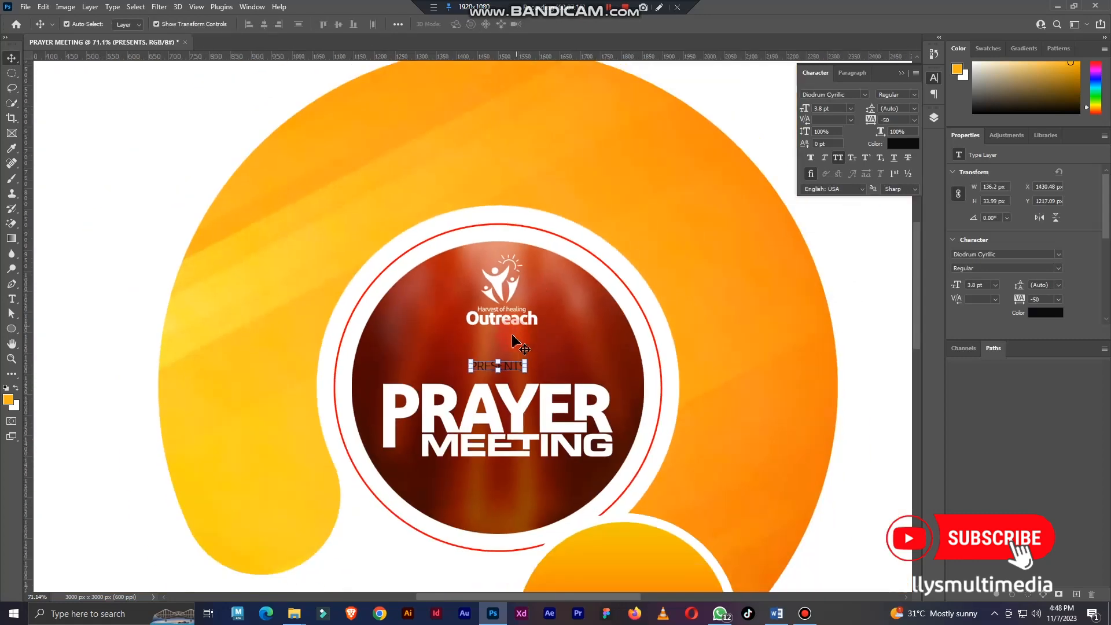
click(510, 325)
mouse_move(502, 324)
mouse_down()
mouse_move(501, 334)
mouse_move(509, 322)
mouse_up()
Step: Colour the PRESENTS text white (ffffff) and set its tracking to 350
click(523, 378)
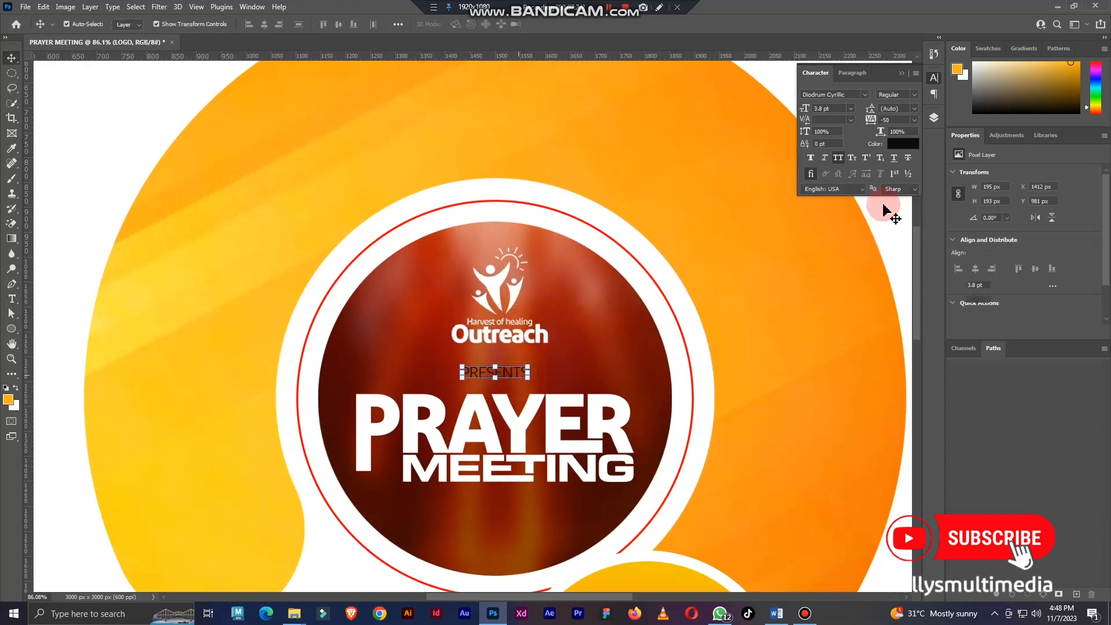
click(902, 143)
click(564, 426)
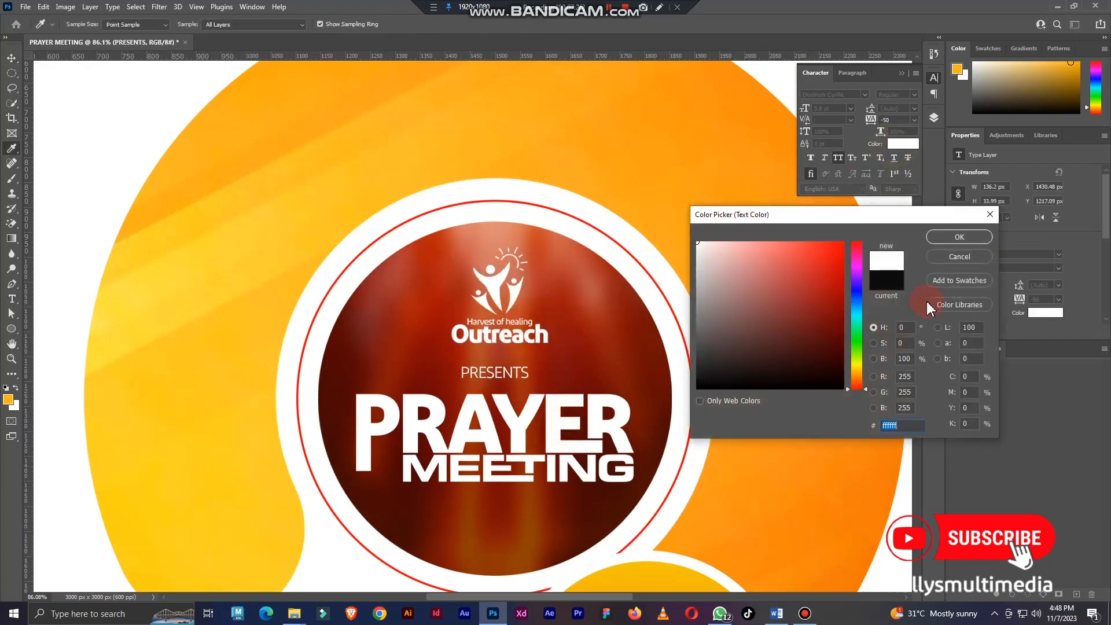
click(945, 241)
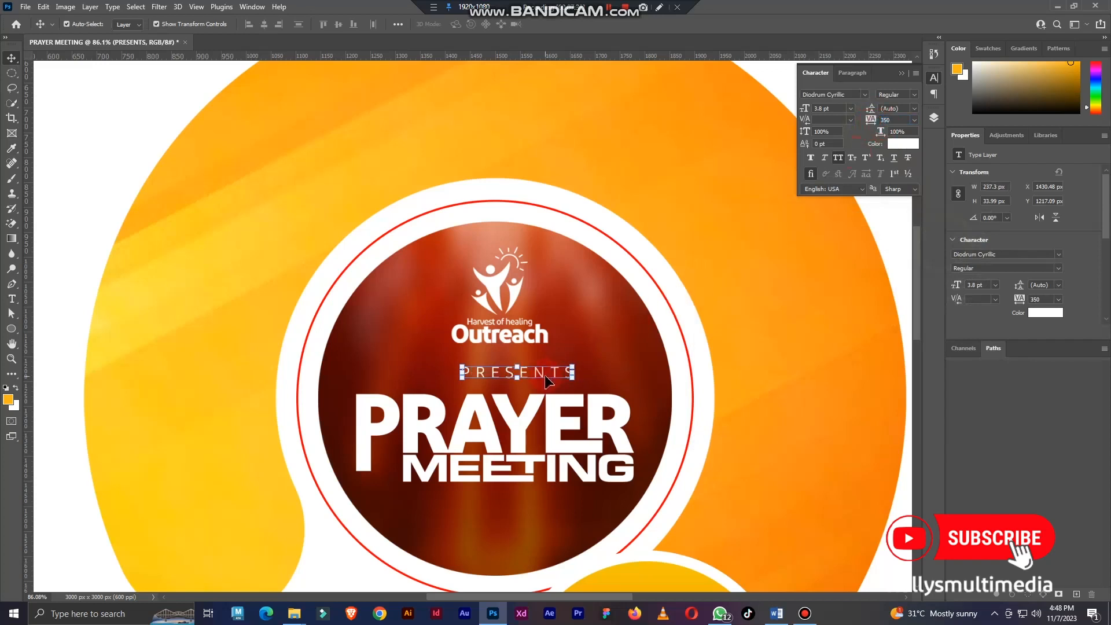
Step: Centre the PRESENTS text horizontally between the logo and the PRAYER MEETING title
drag(534, 374, 523, 378)
scroll(523, 378, down, 5)
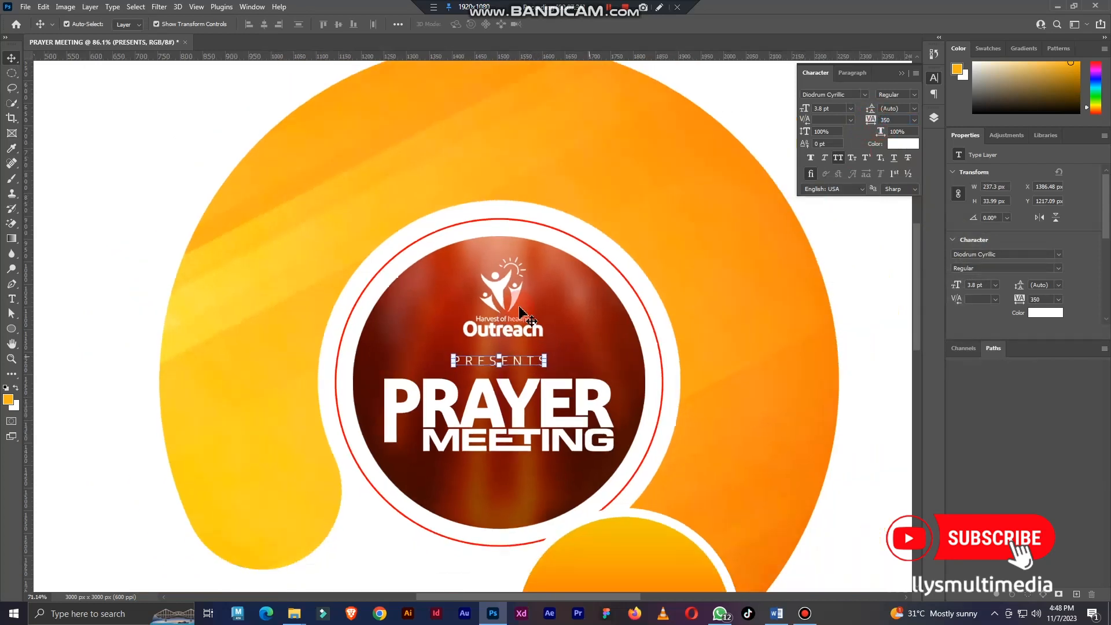
click(862, 330)
scroll(551, 313, up, 2)
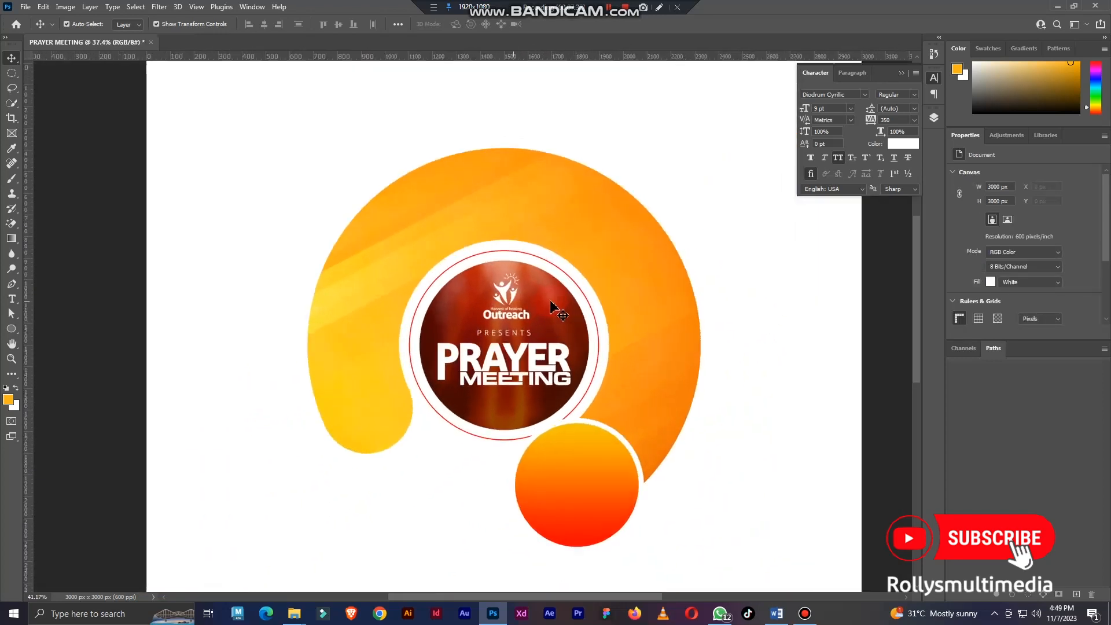
Step: Draw a 1500 px circle with no fill and a 3 px white stroke over the orange ring
drag(661, 358, 655, 345)
scroll(689, 249, down, 3)
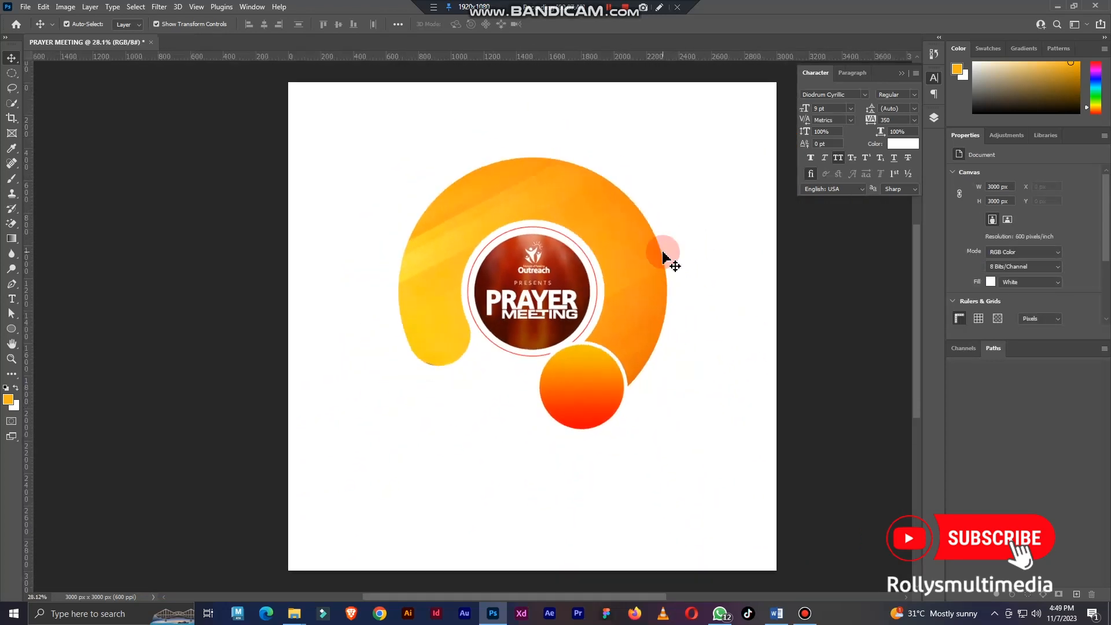
click(11, 329)
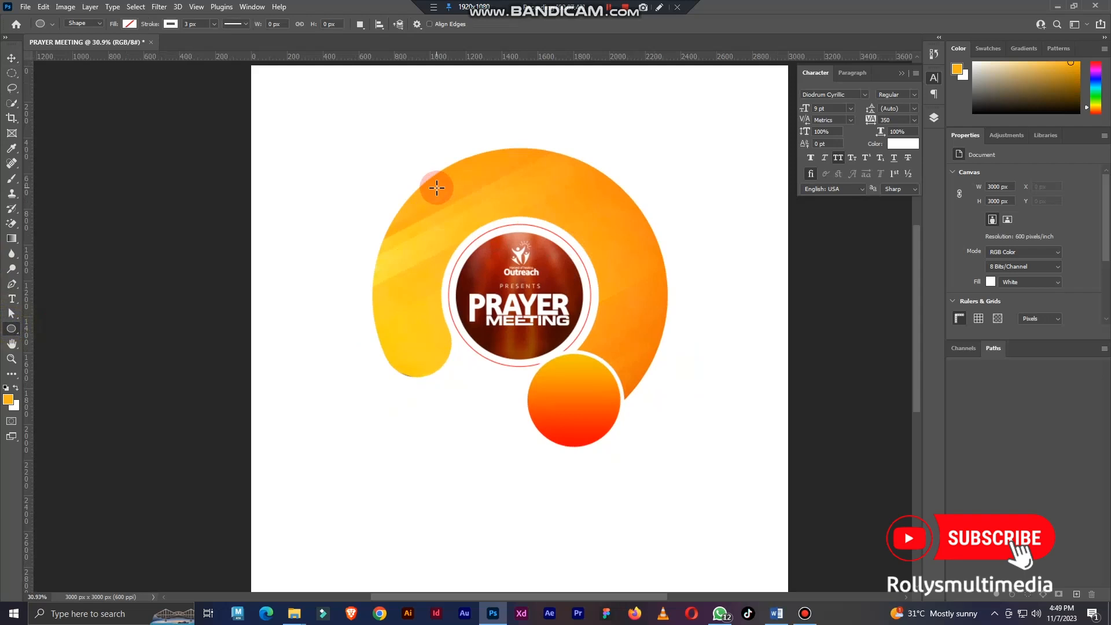
drag(437, 186, 752, 453)
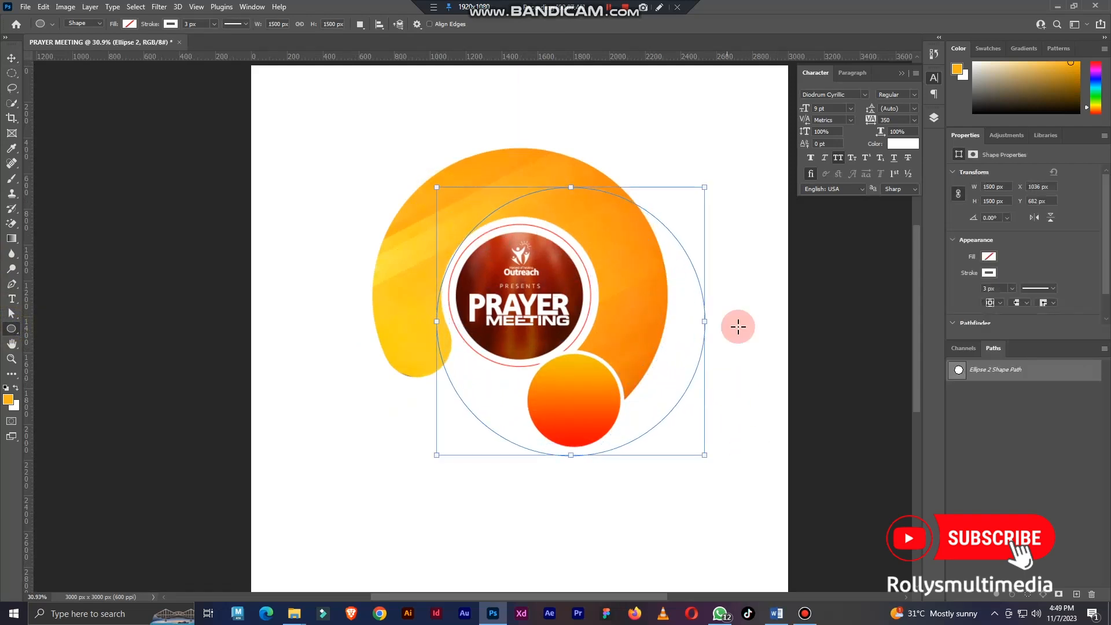
Step: Scale the new circle to about 1304 px and centre it around the central title circle, inside the orange ring
click(14, 60)
click(569, 186)
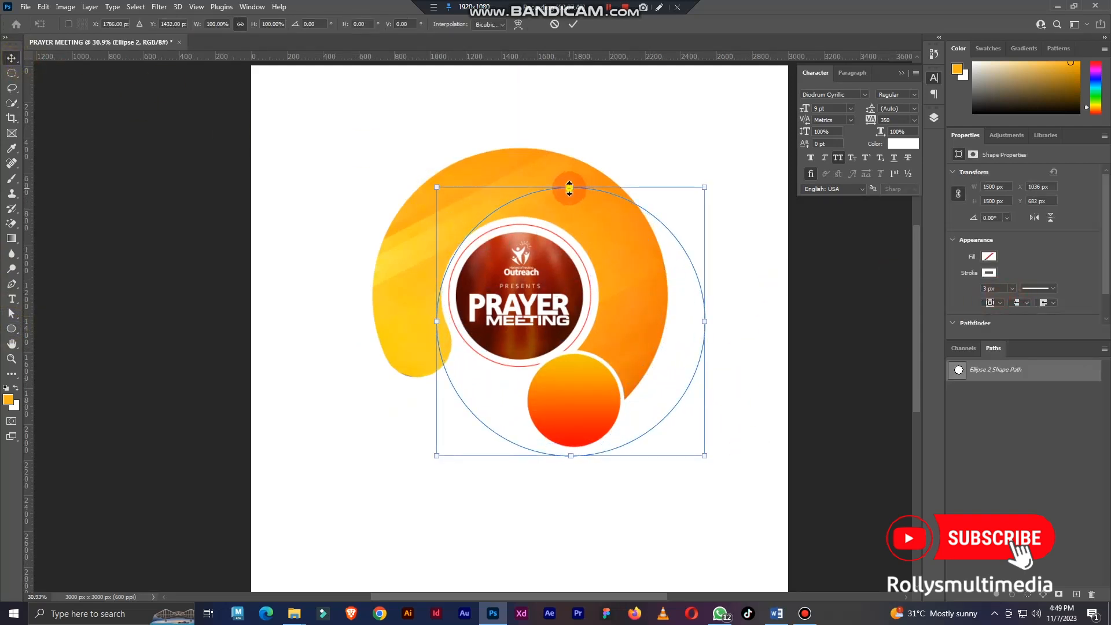
drag(609, 243, 569, 232)
drag(527, 443, 527, 400)
drag(568, 332, 555, 332)
click(622, 328)
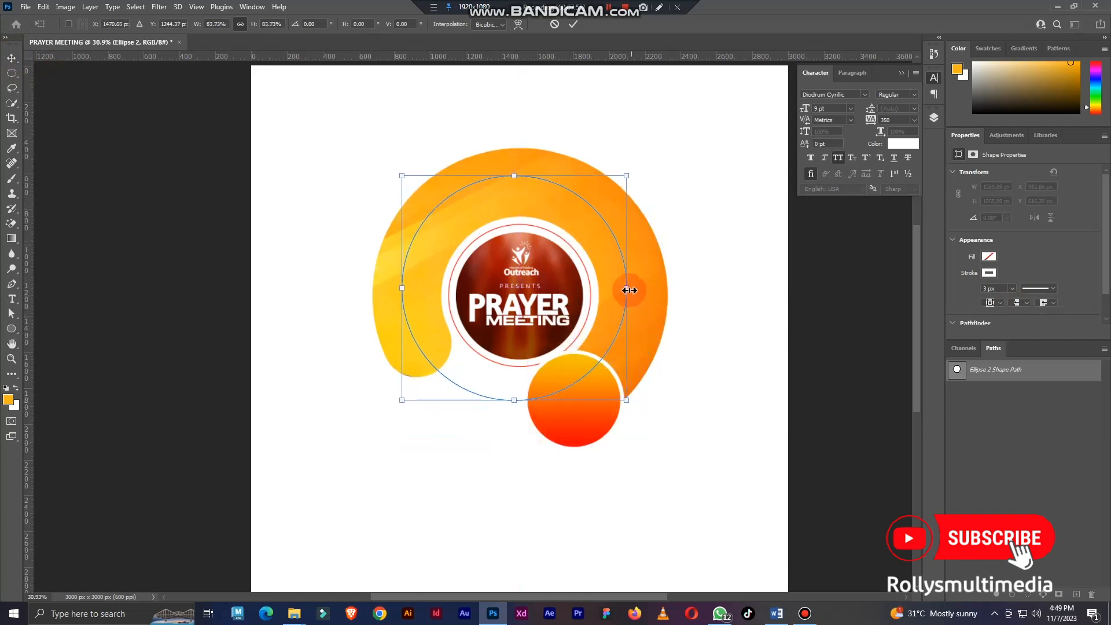
drag(629, 290, 606, 290)
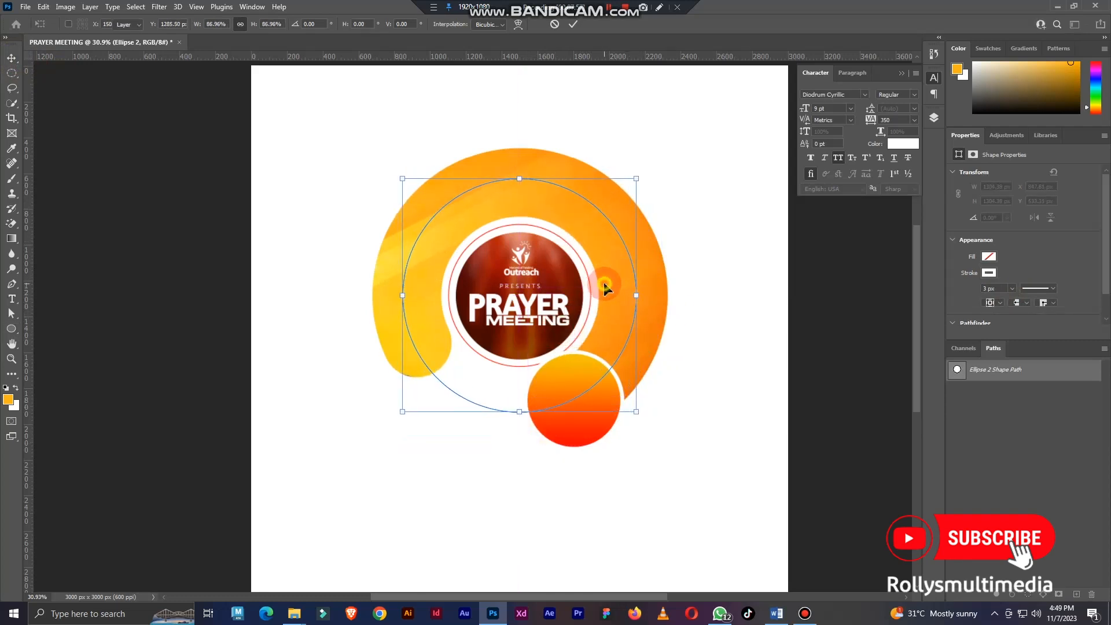
Step: Copy the line "Prayer for the healing of the sick in the nation and the world" from the Word document
click(11, 298)
click(777, 614)
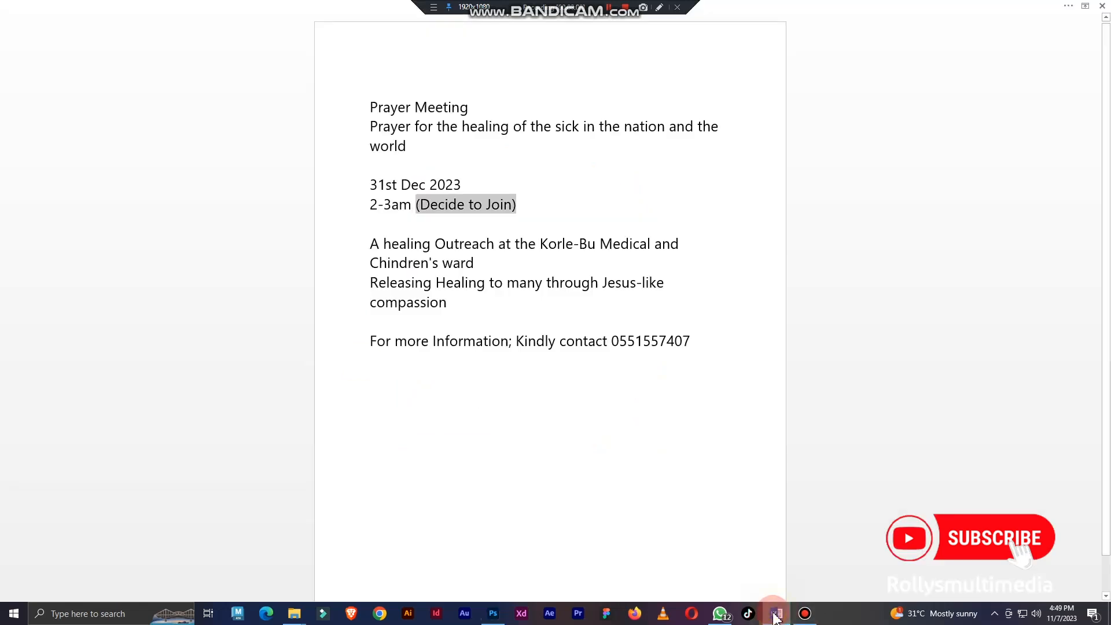
drag(489, 149, 371, 134)
key(ctrl+c)
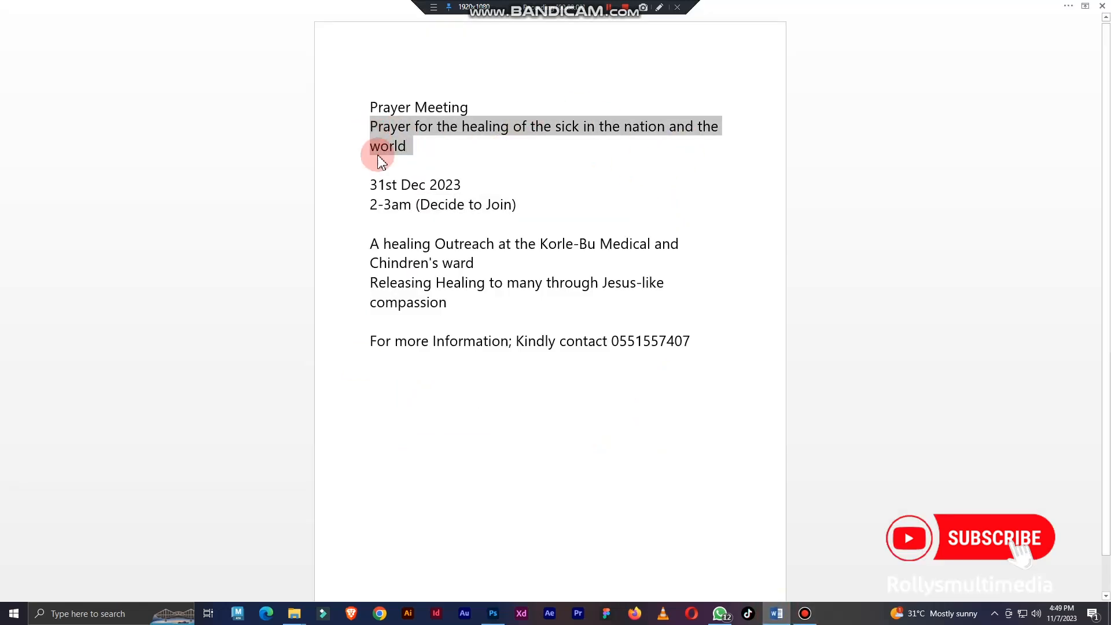
Step: Back in Photoshop, paste the copied line as type along the circle path, starting at the ring's lower-left part
click(493, 614)
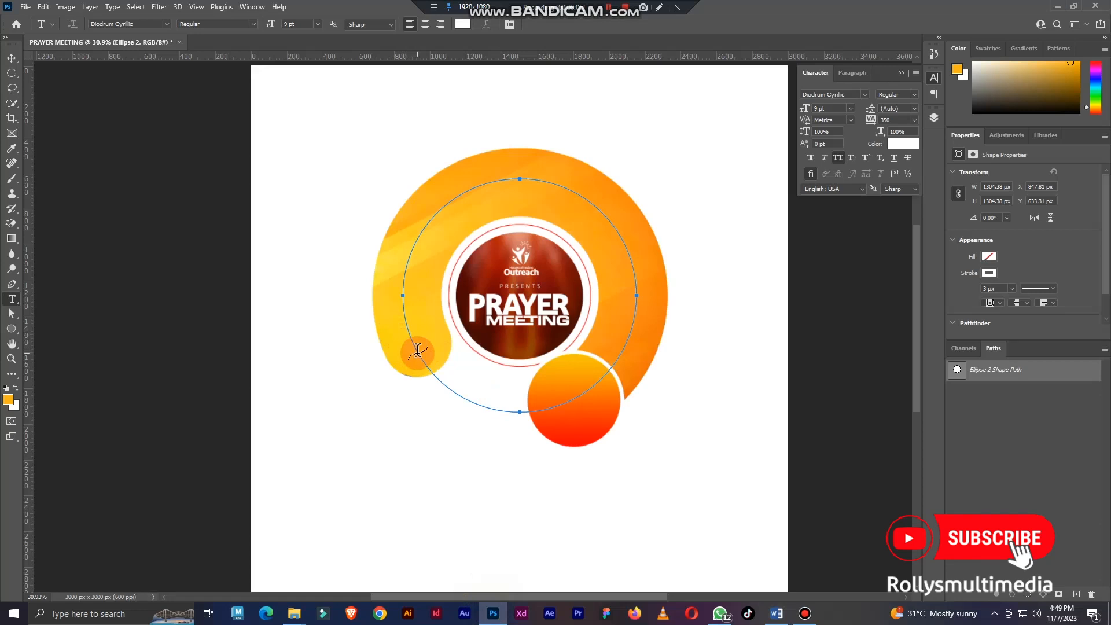
click(409, 328)
key(ctrl+v)
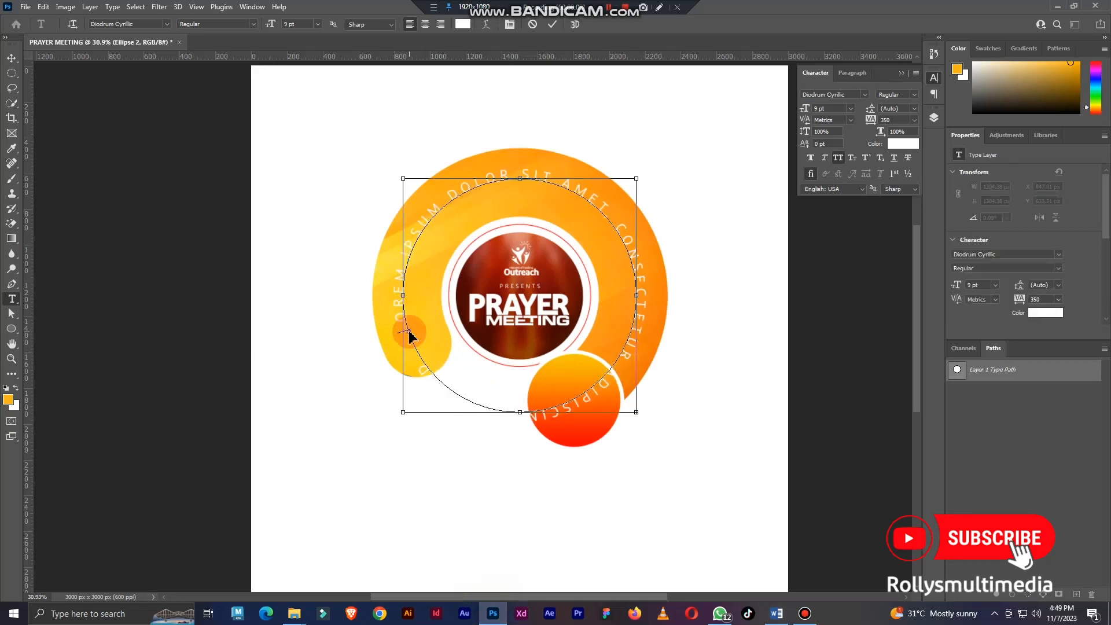
click(10, 58)
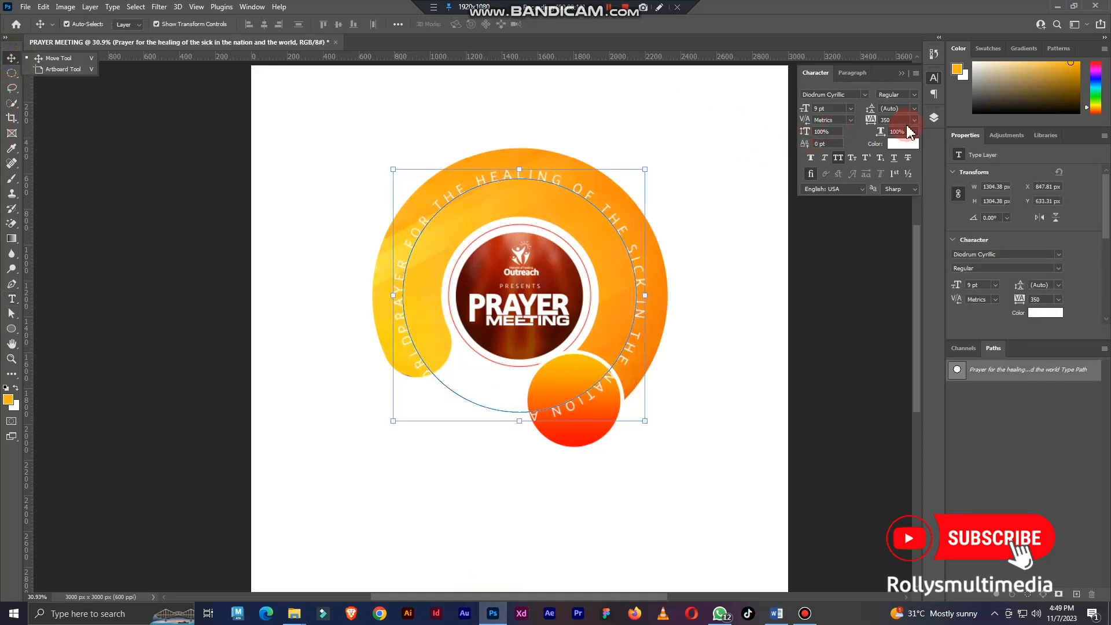
Step: Set the curved text's tracking to -50, its style to Semibold and its size to 10 pt
click(914, 120)
click(900, 155)
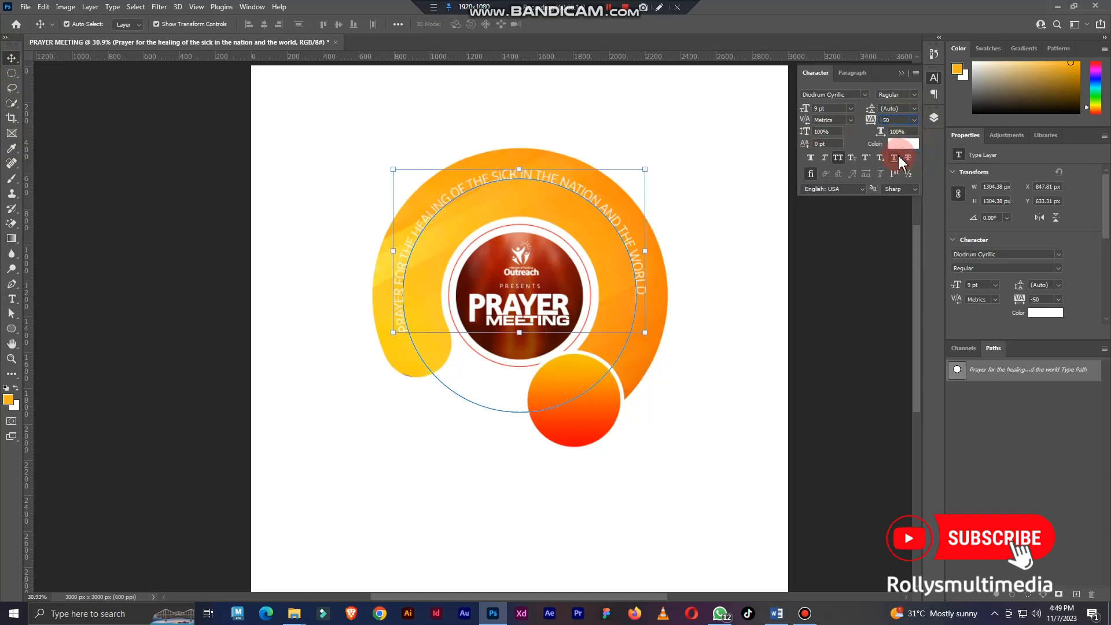
click(914, 95)
click(909, 145)
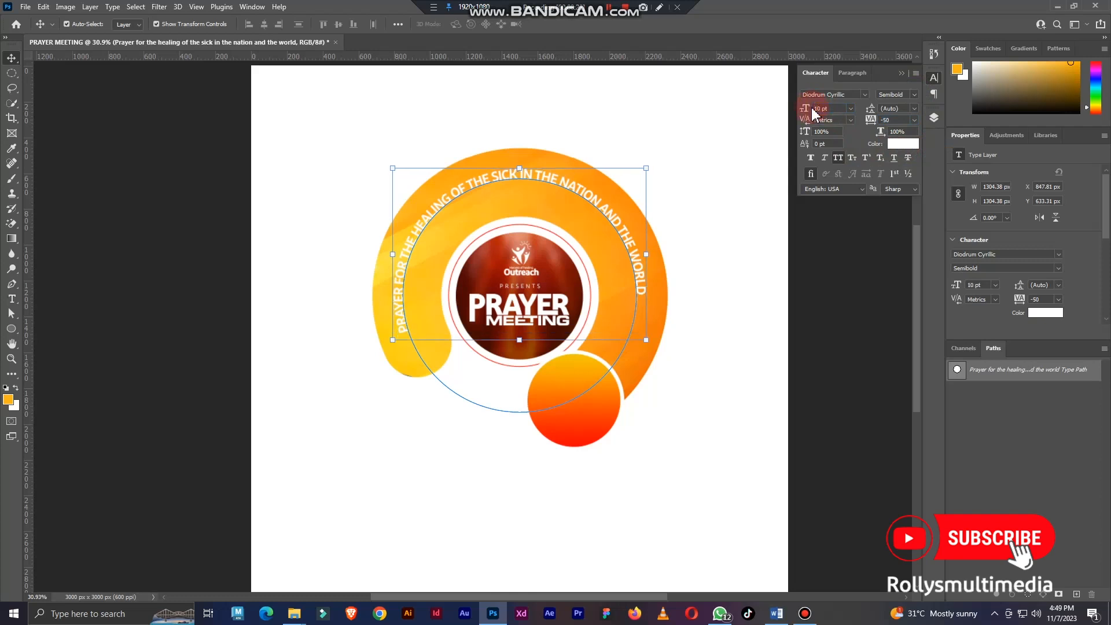
click(755, 90)
click(154, 300)
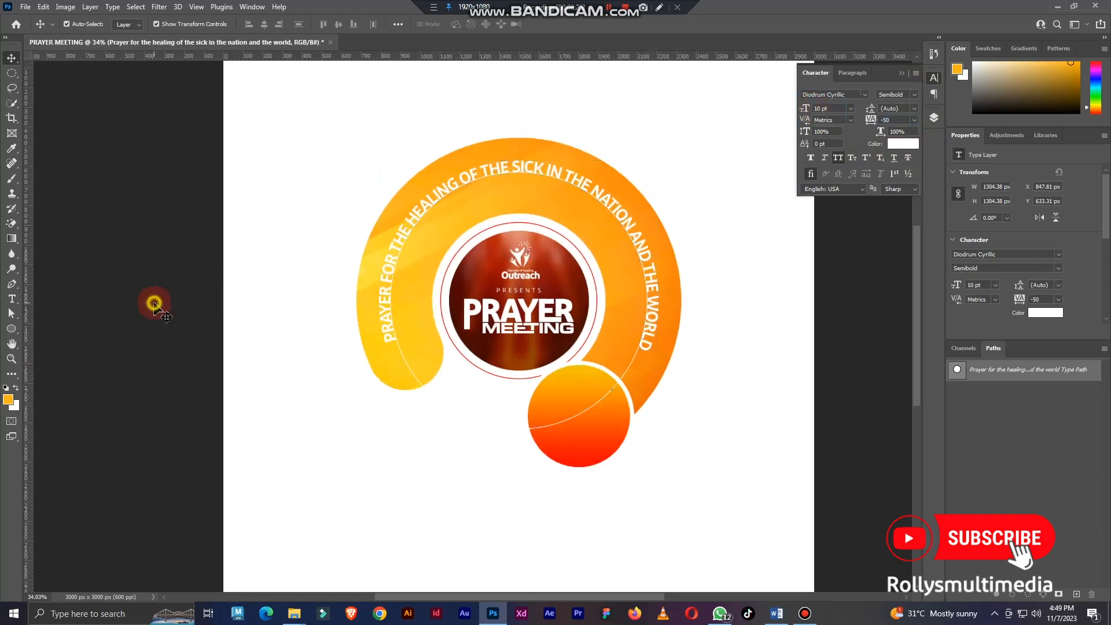
Step: Change the curved text's style to Bold and delete the guide circle layer Ellipse 2
scroll(612, 258, up, 2)
scroll(632, 242, up, 1)
click(639, 236)
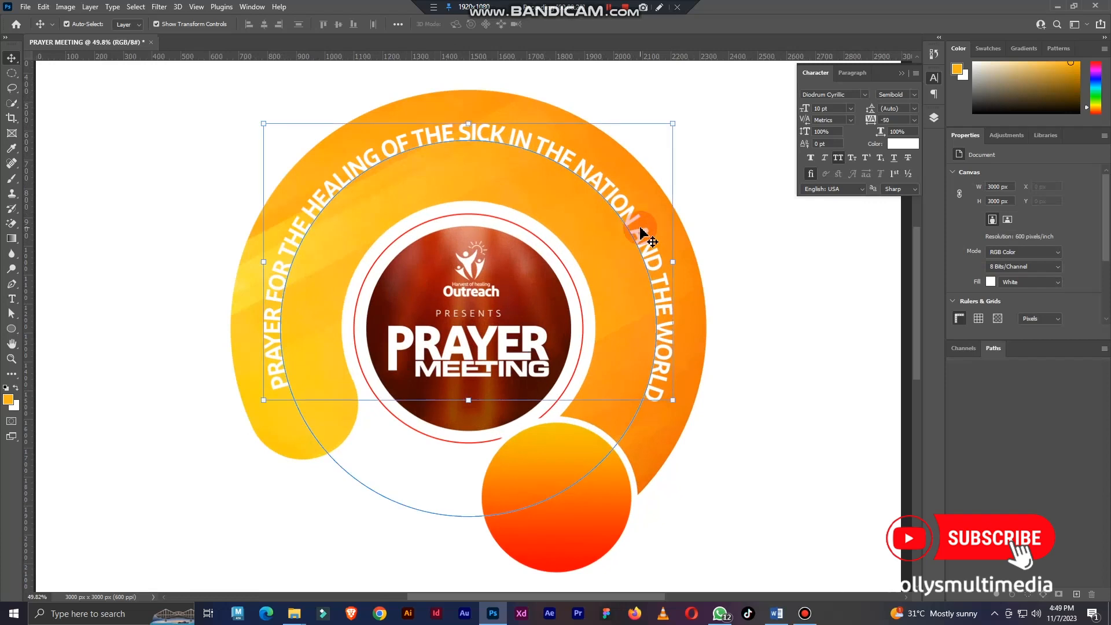
click(914, 94)
click(914, 151)
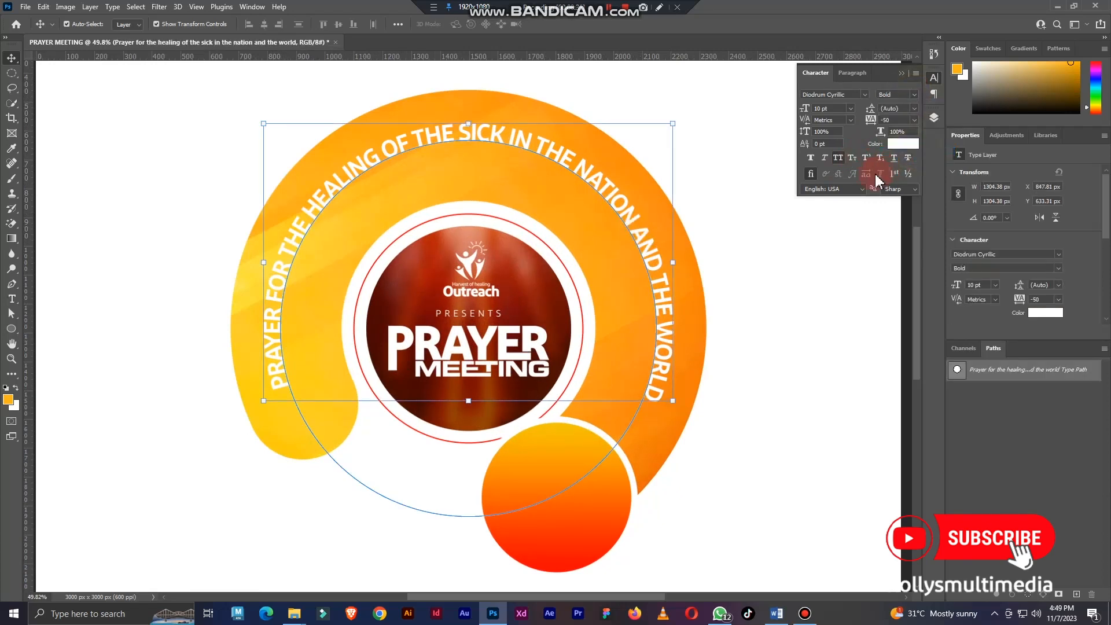
click(933, 118)
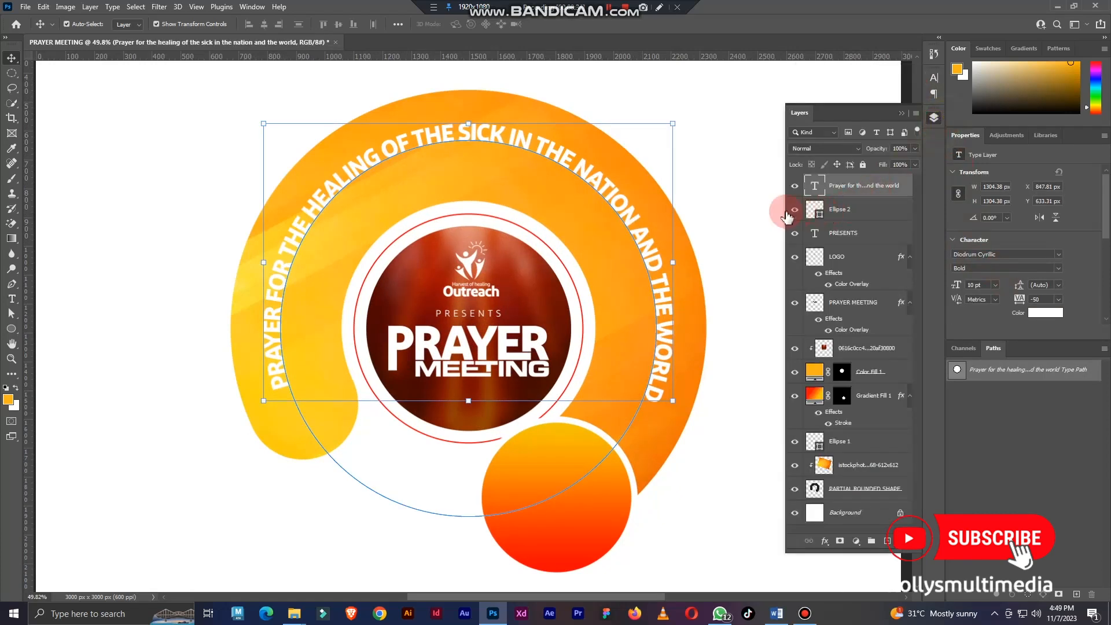
drag(840, 209, 902, 540)
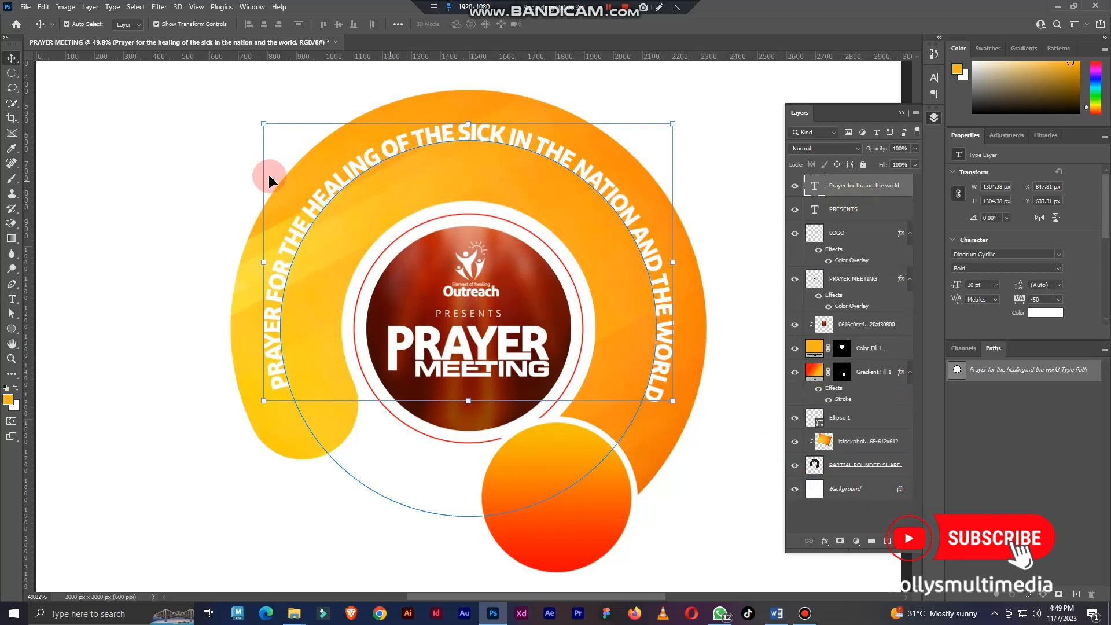
Step: Create a small white circle just below the start of the curved text from an elliptical selection and a Solid Color fill layer
click(11, 73)
scroll(255, 377, up, 5)
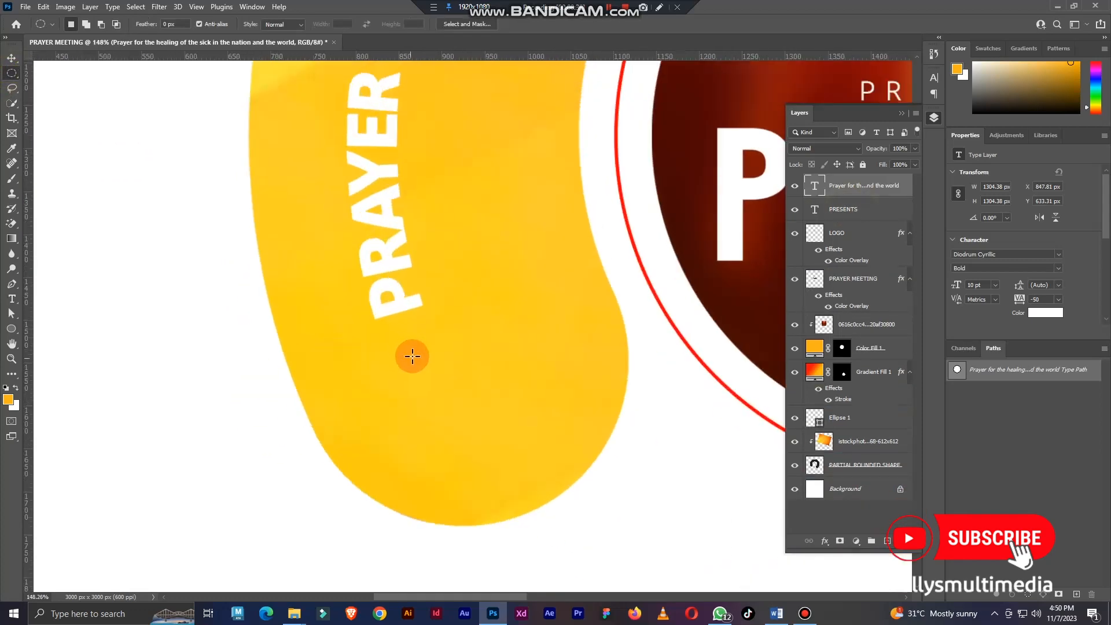
drag(400, 331, 426, 371)
scroll(426, 360, up, 3)
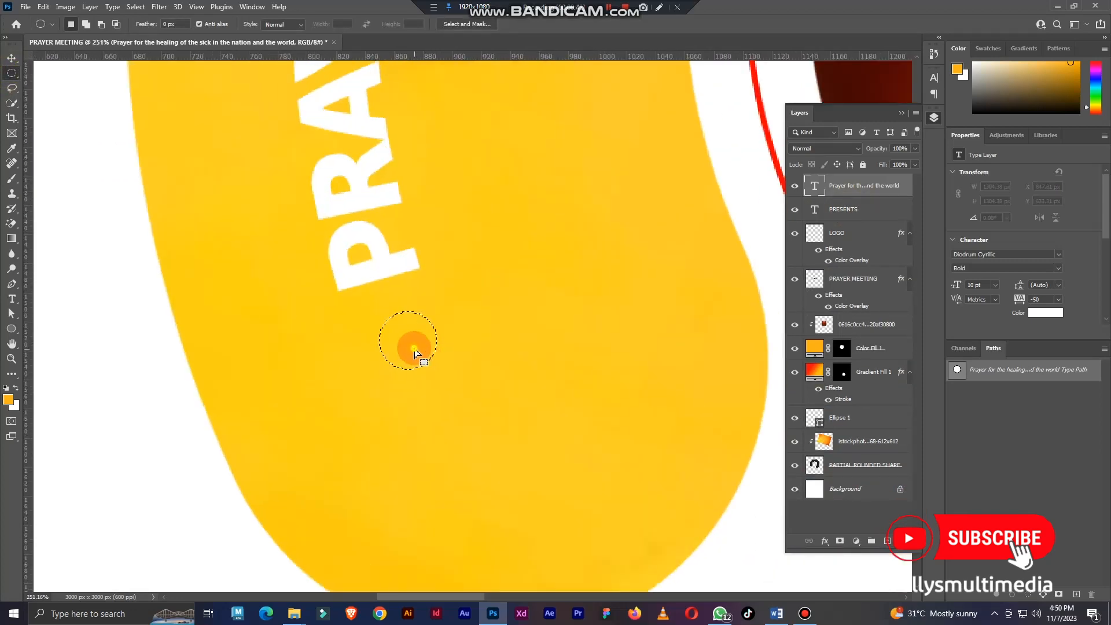
click(856, 542)
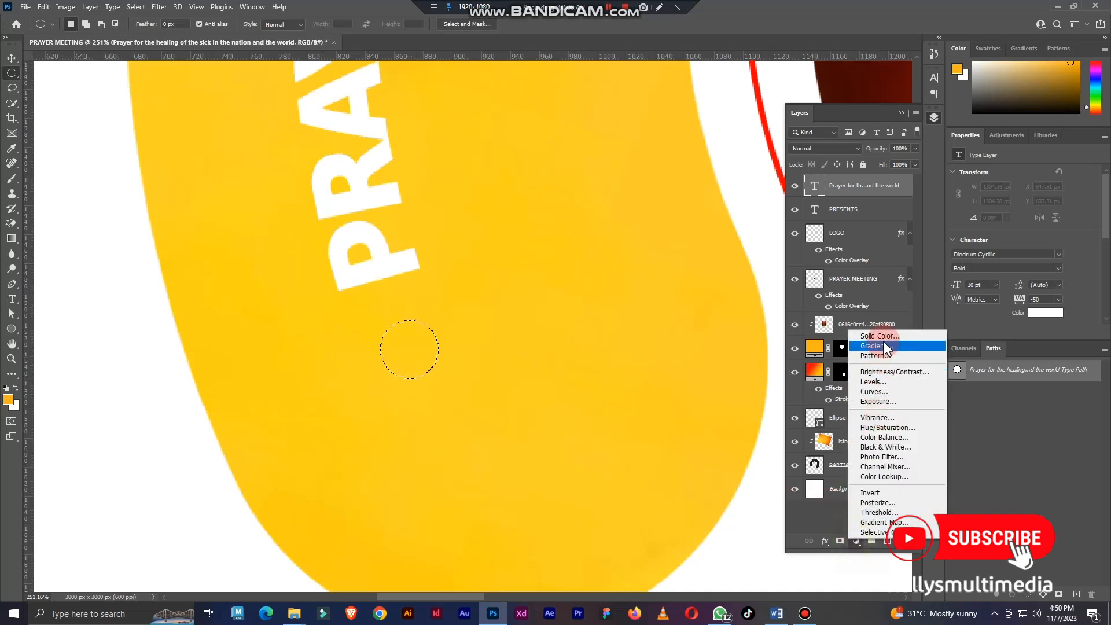
click(880, 335)
click(87, 419)
click(958, 237)
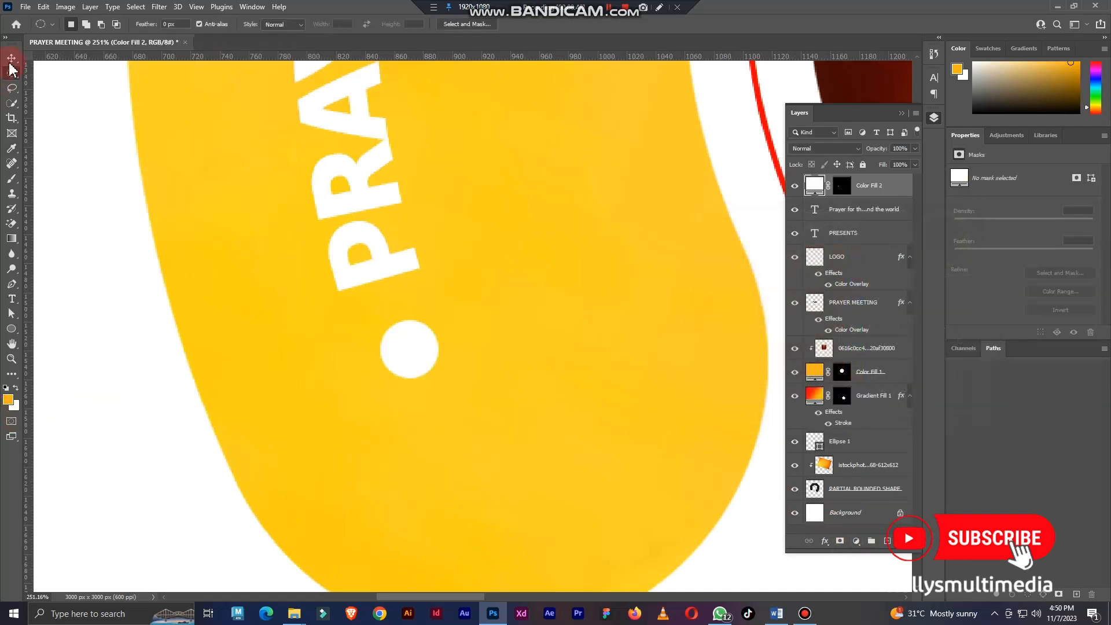
Step: Duplicate the white dot twice, spacing the copies diagonally down along the rounded end of the orange ring
key(v)
scroll(411, 359, up, 2)
drag(409, 355, 486, 461)
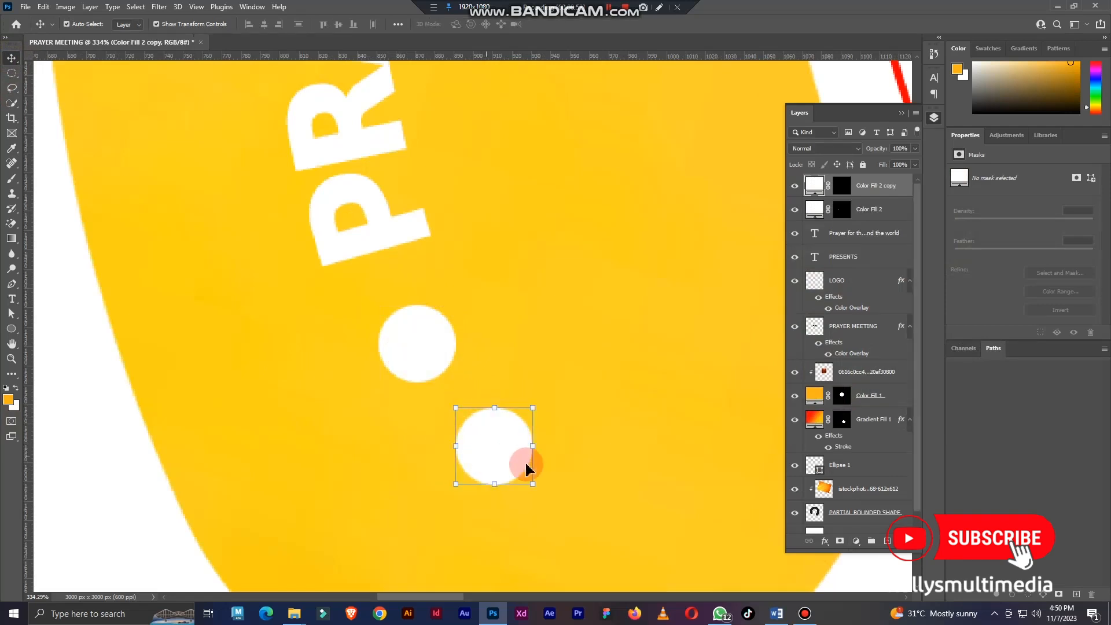
scroll(523, 320, down, 3)
scroll(523, 320, right, 2)
drag(392, 325, 464, 418)
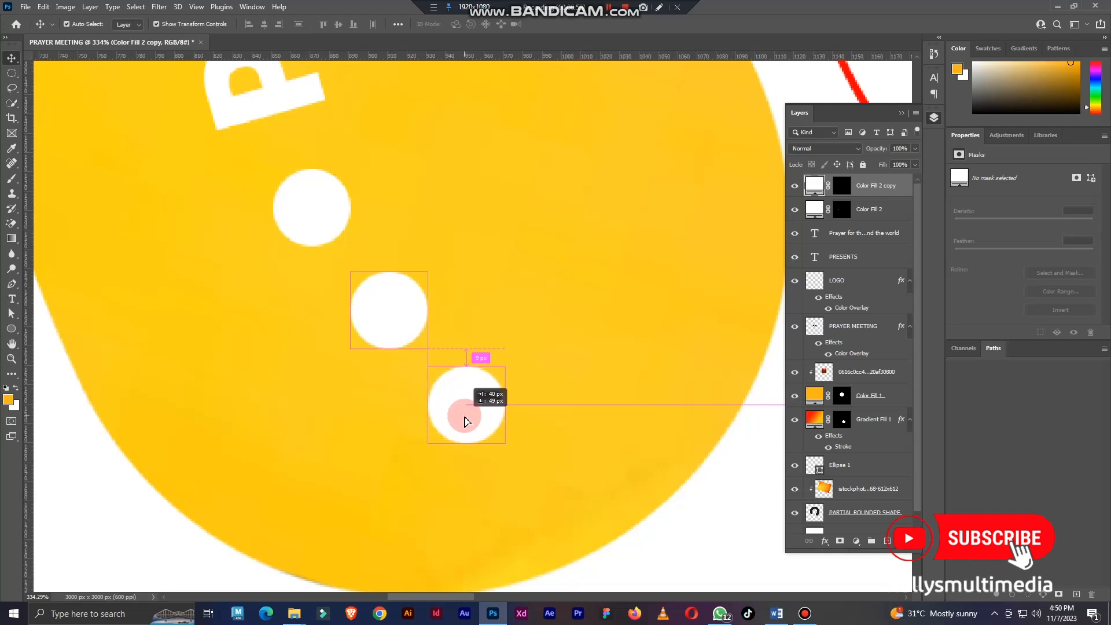
scroll(464, 416, down, 12)
scroll(648, 330, up, 4)
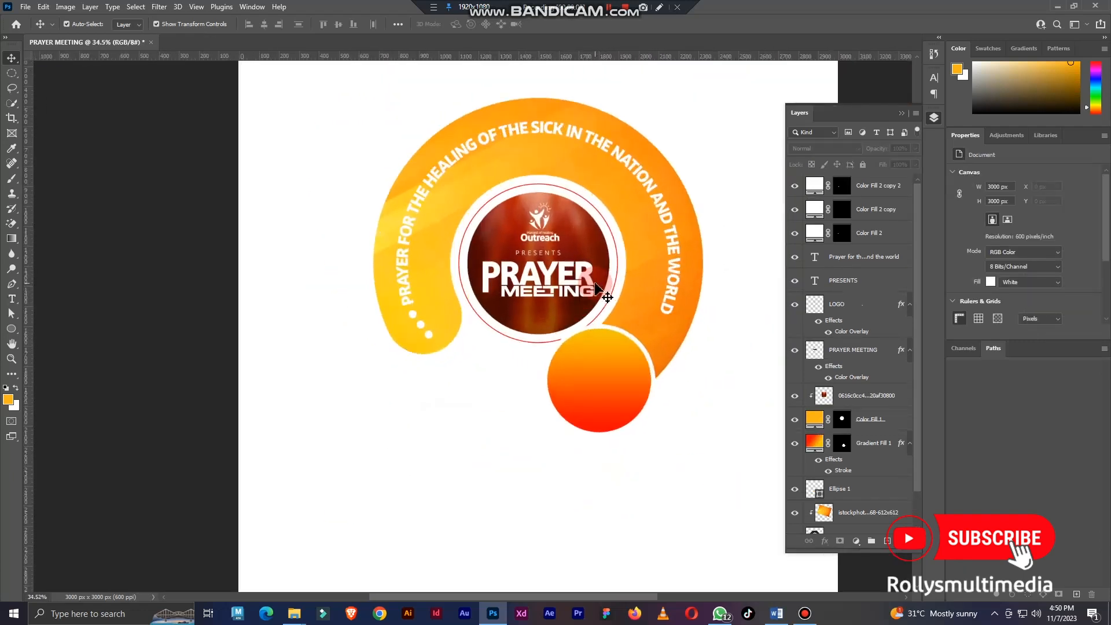
Step: Rasterize the layer style of the orange-red gradient circle's layer, Gradient Fill 1
scroll(615, 212, down, 1)
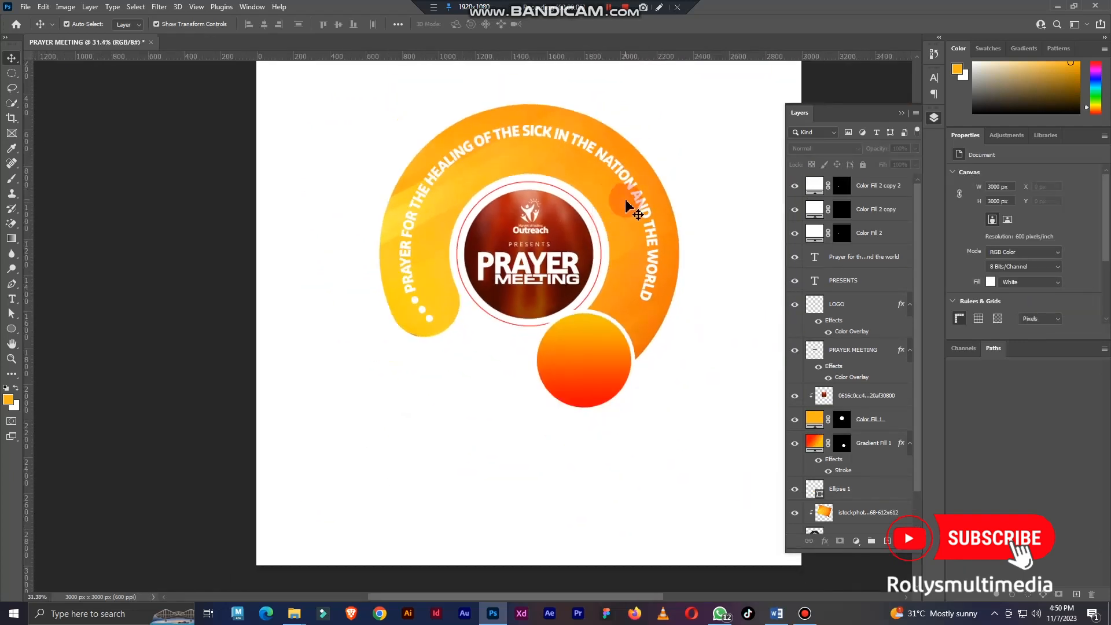
scroll(628, 209, down, 1)
drag(668, 213, 614, 215)
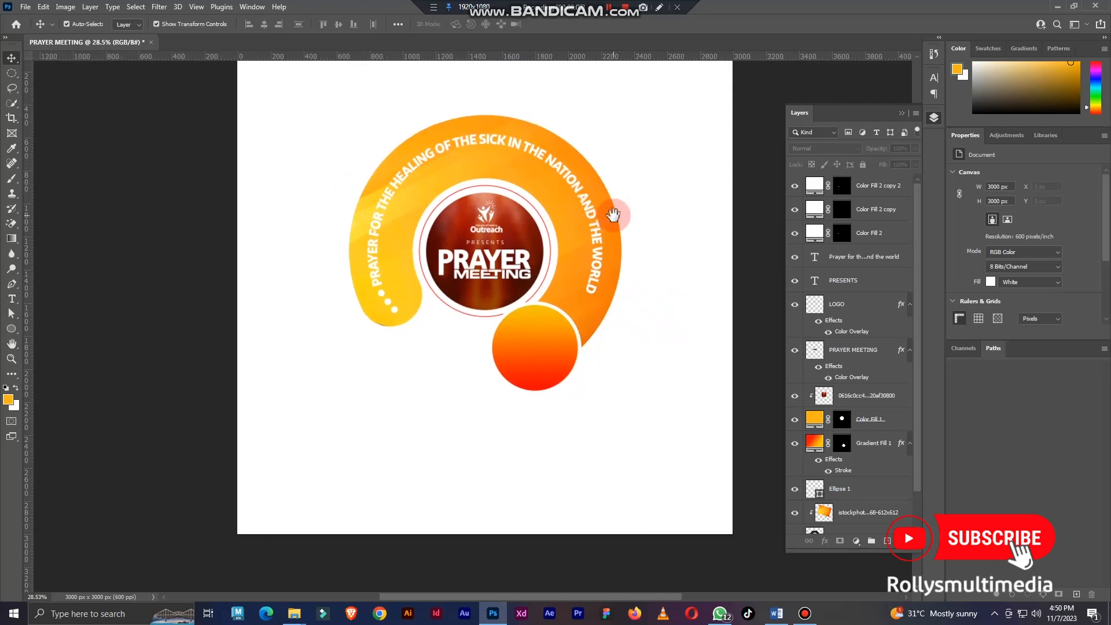
click(542, 349)
scroll(549, 344, up, 1)
right_click(872, 442)
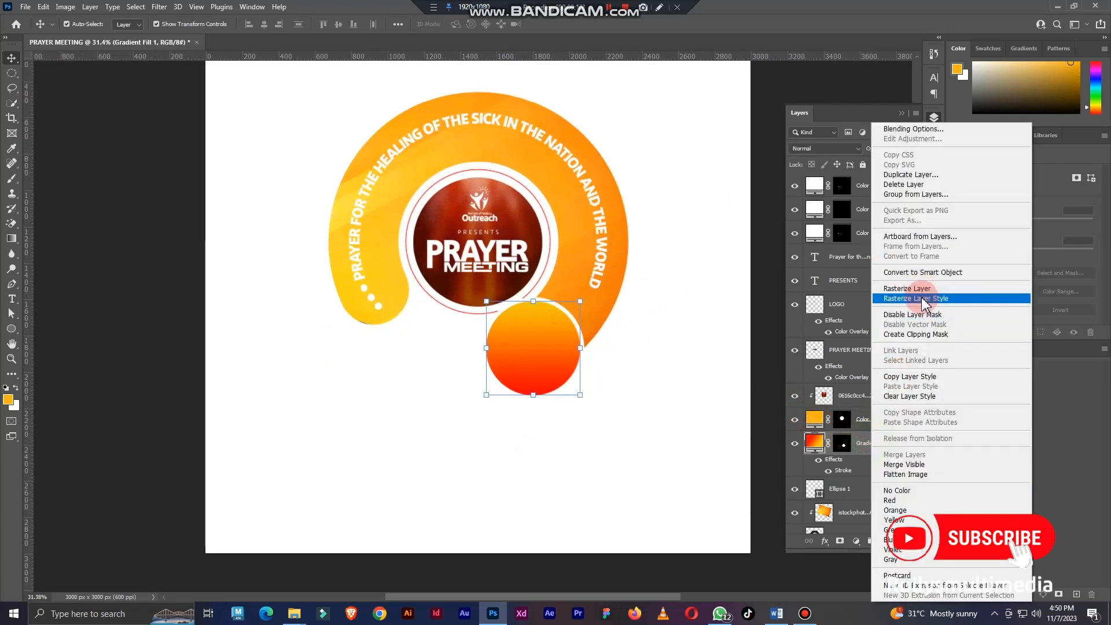
click(922, 298)
scroll(564, 346, up, 2)
scroll(596, 416, down, 3)
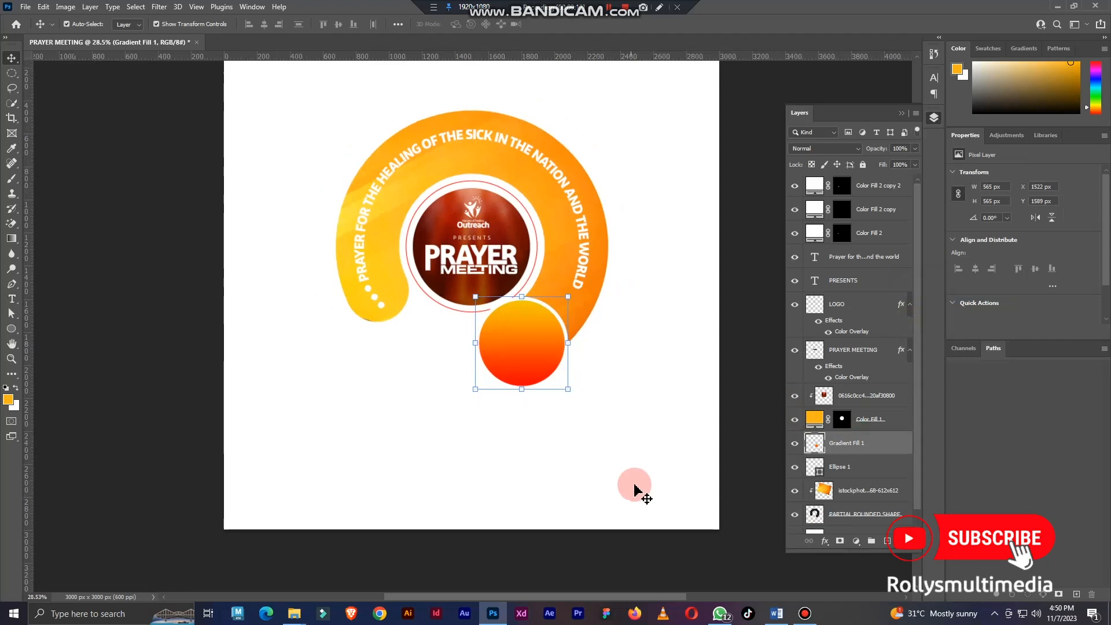
Step: Look up the meeting time in the Word notes and add "2-3AM" as white text on the orange-red gradient circle in Photoshop
click(777, 613)
click(414, 212)
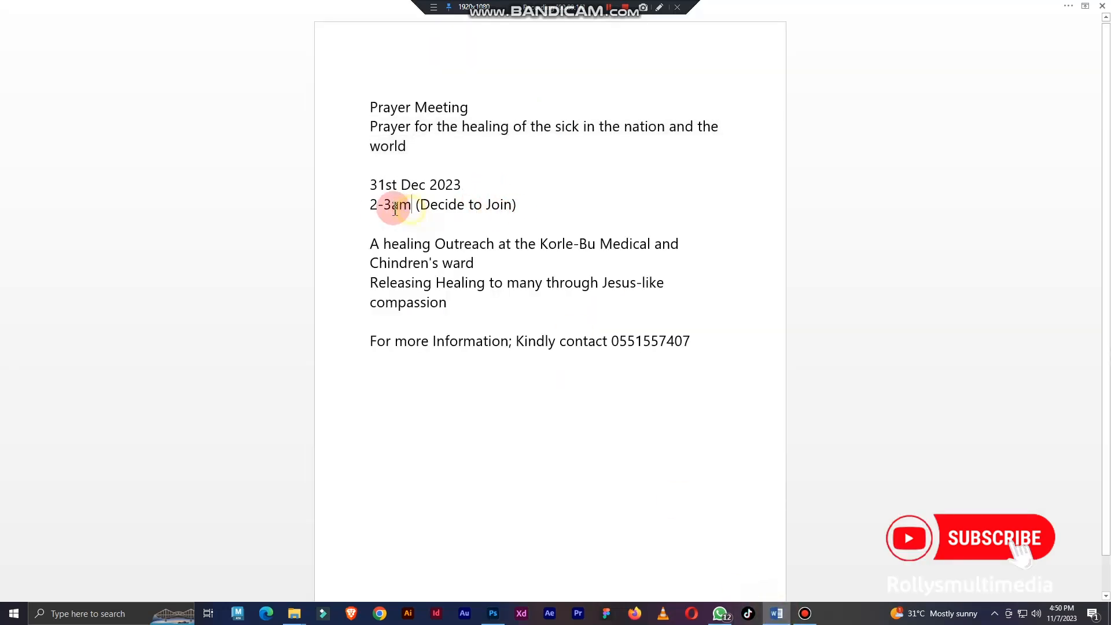
click(493, 613)
scroll(521, 455, up, 4)
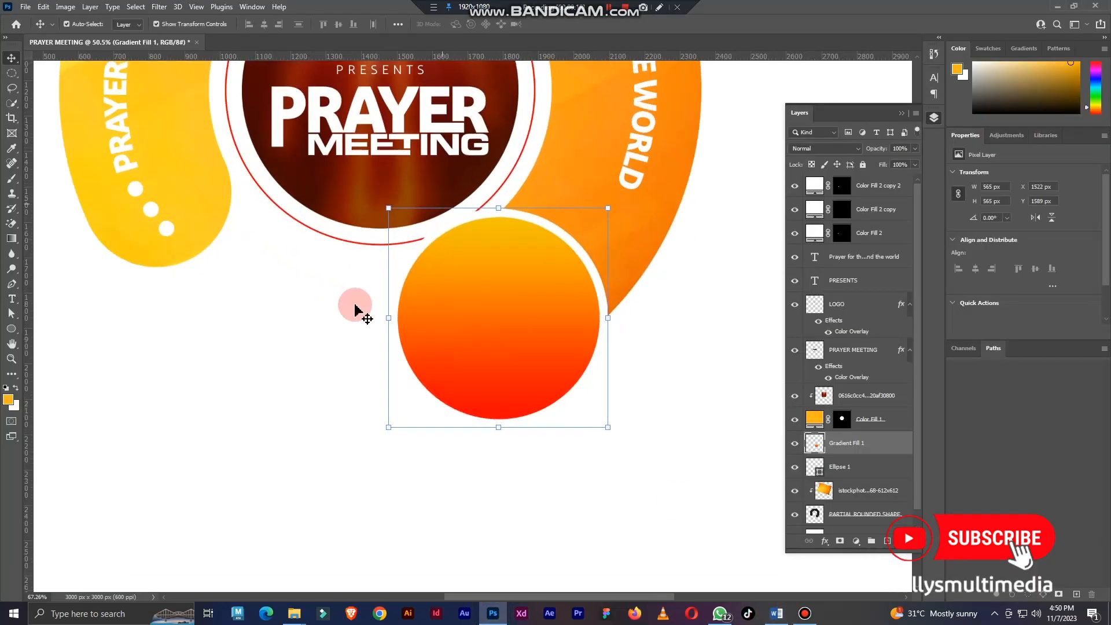
click(12, 299)
click(442, 310)
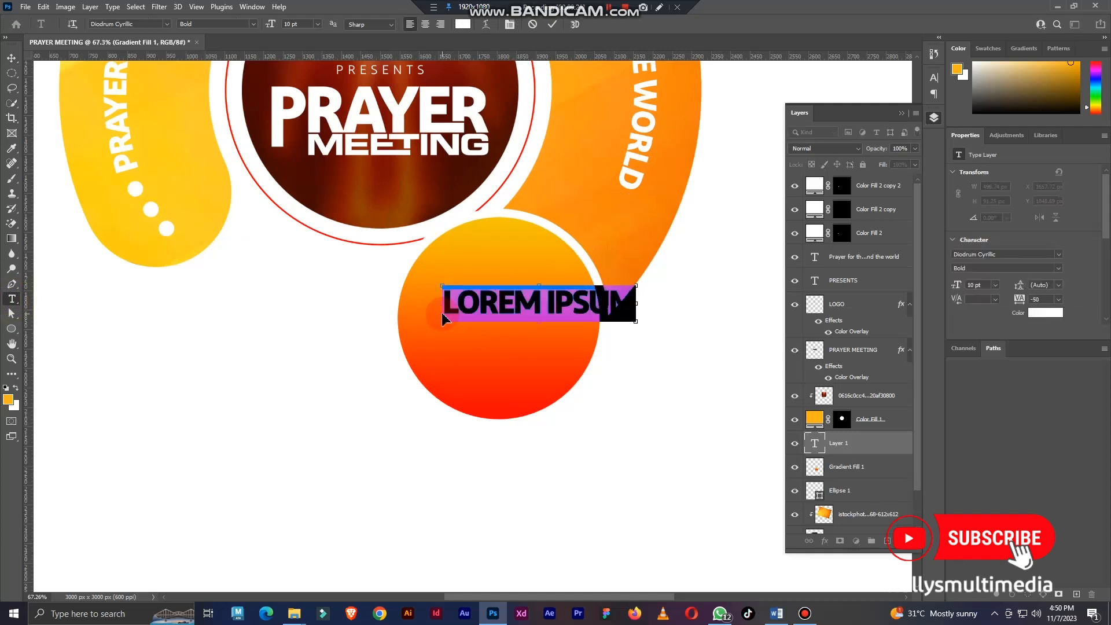
text(2-3AM)
Step: Enlarge the 2-3AM text to about 14.15 pt and place it in the upper half of the gradient circle
click(12, 58)
key(ctrl+t)
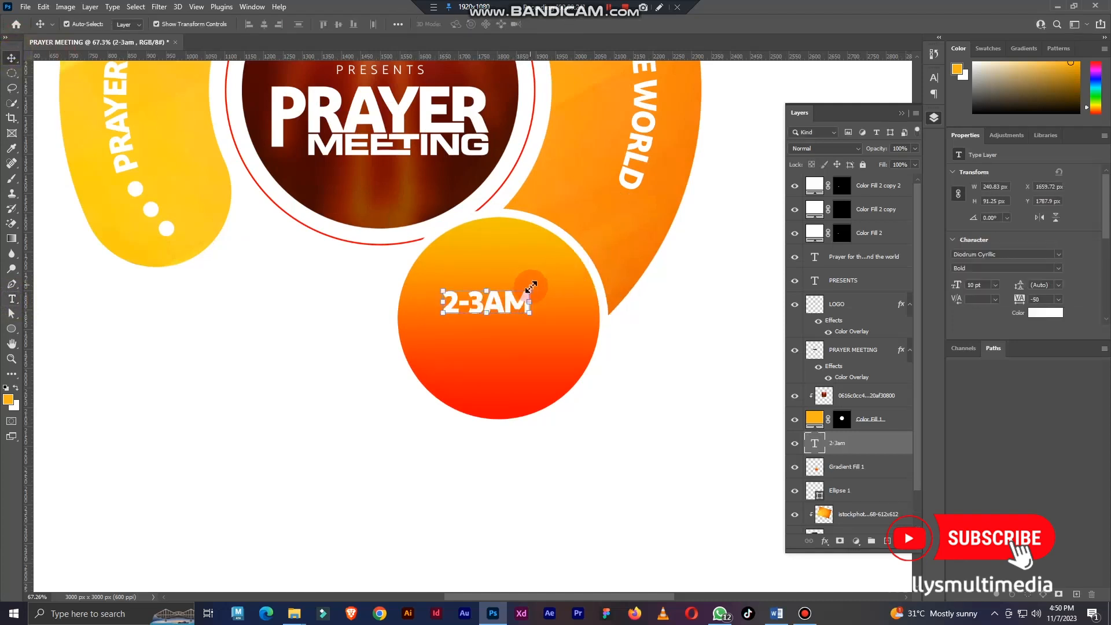
mouse_move(535, 286)
mouse_down()
mouse_move(574, 273)
mouse_move(534, 296)
mouse_up()
key(Return)
Step: Copy "(Decide to Join)" from the Word notes and paste it as a new text line just below 2-3AM in Photoshop
click(777, 614)
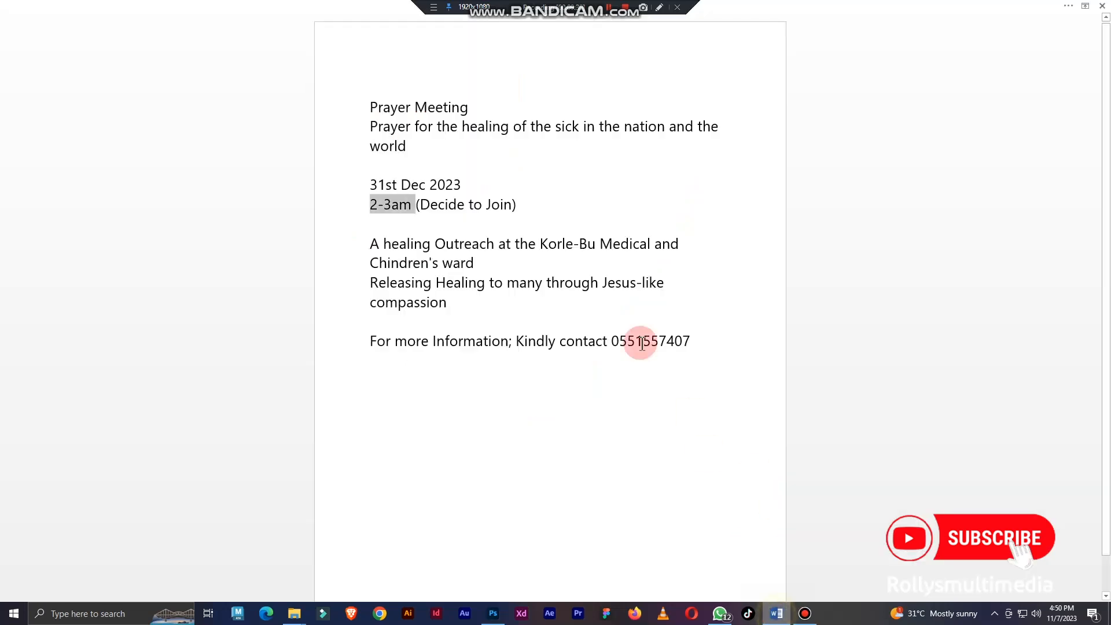
drag(502, 204, 435, 207)
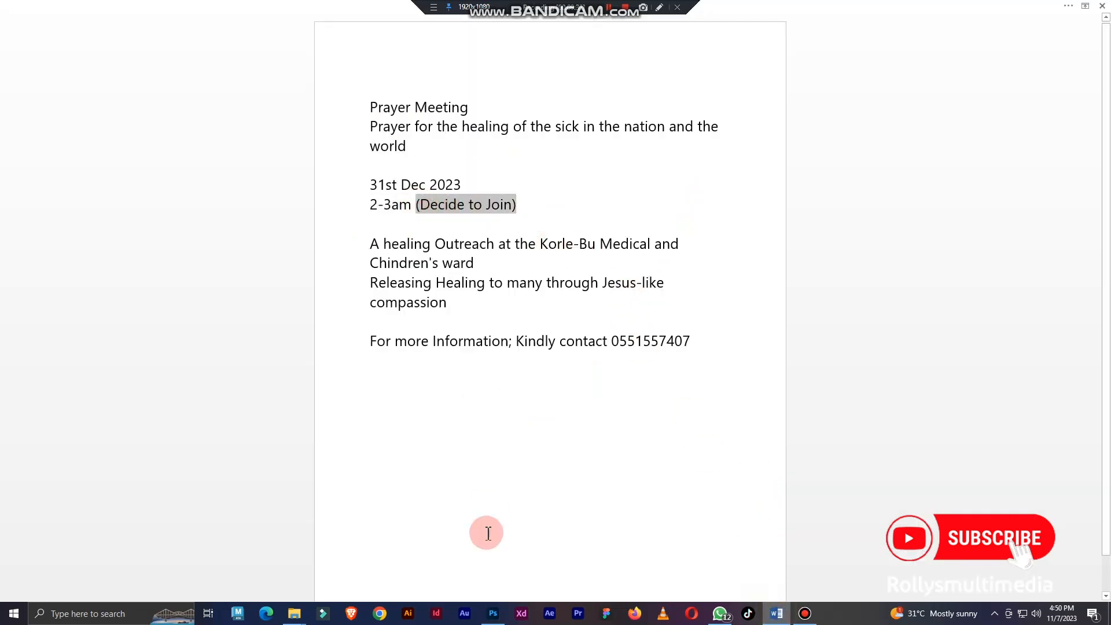
click(492, 613)
scroll(476, 327, up, 1)
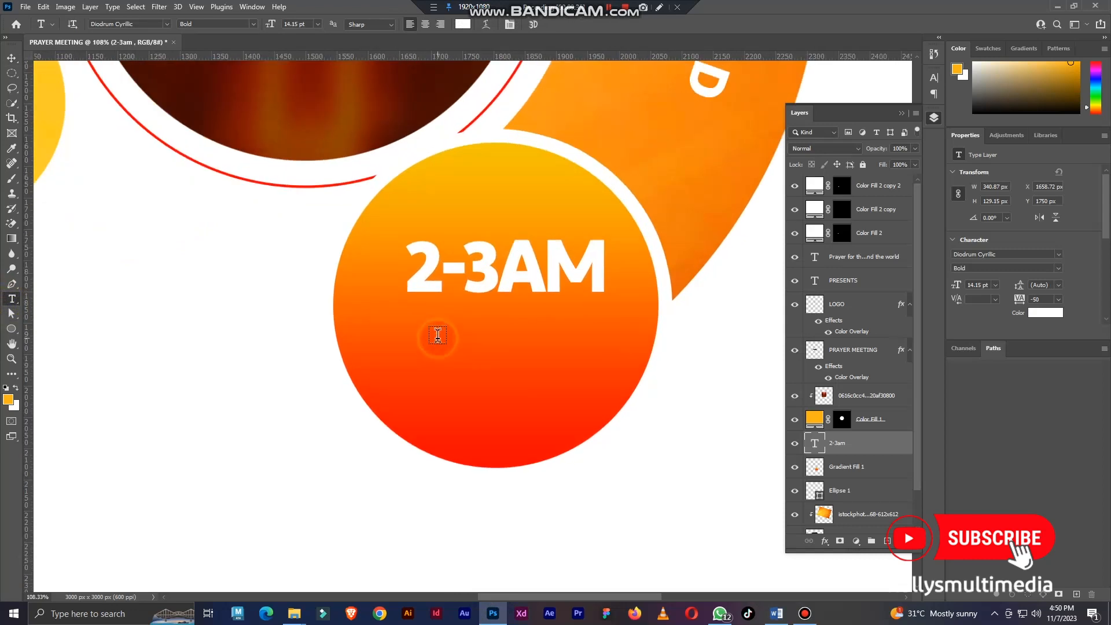
click(437, 338)
key(ctrl+v)
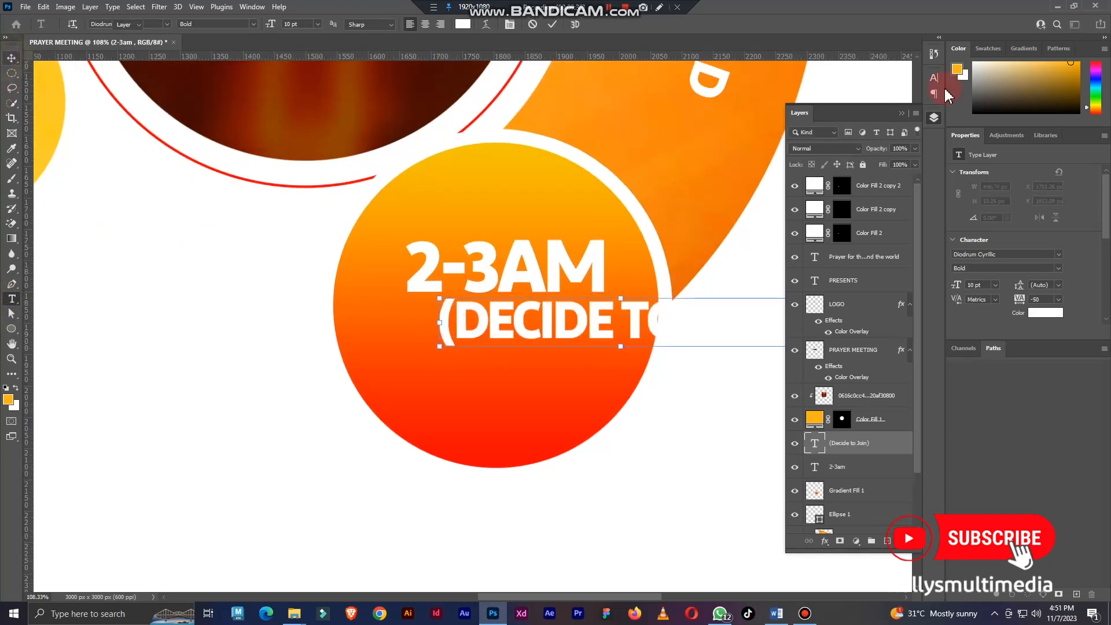
Step: Set the (DECIDE TO JOIN) text to Medium weight, shrink it to fit under 2-3AM, and move 2-3AM close above it
click(933, 77)
key(v)
scroll(623, 184, down, 2)
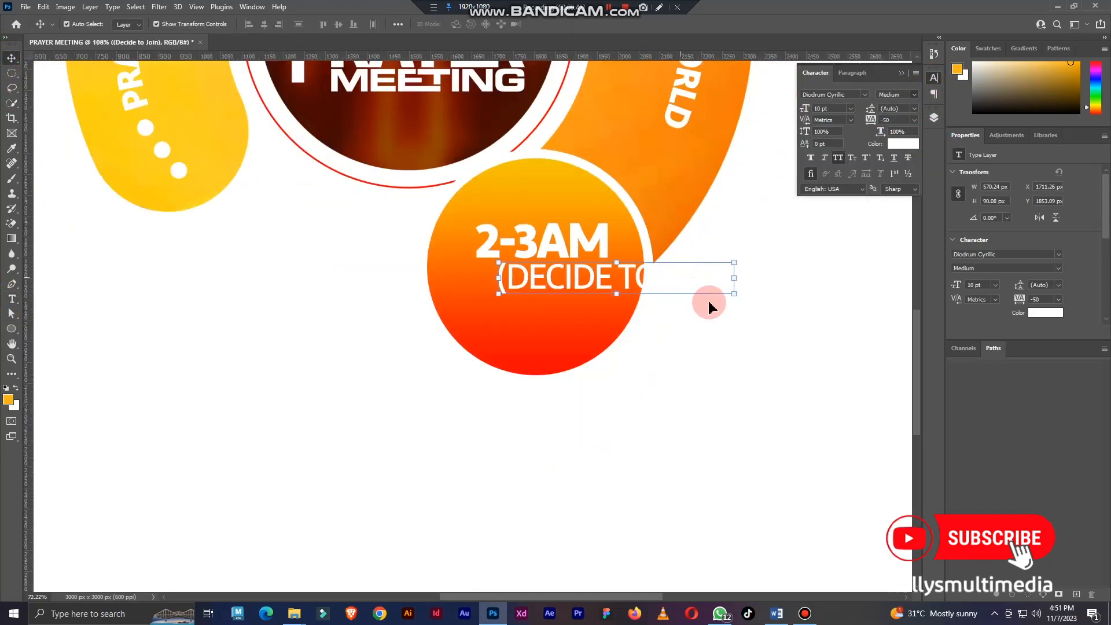
drag(737, 278, 556, 298)
key(Return)
scroll(585, 278, up, 2)
drag(570, 243, 569, 261)
Step: Draw an unfilled white circle about 410 px wide over the time text and set its stroke to 6 px
scroll(568, 261, down, 2)
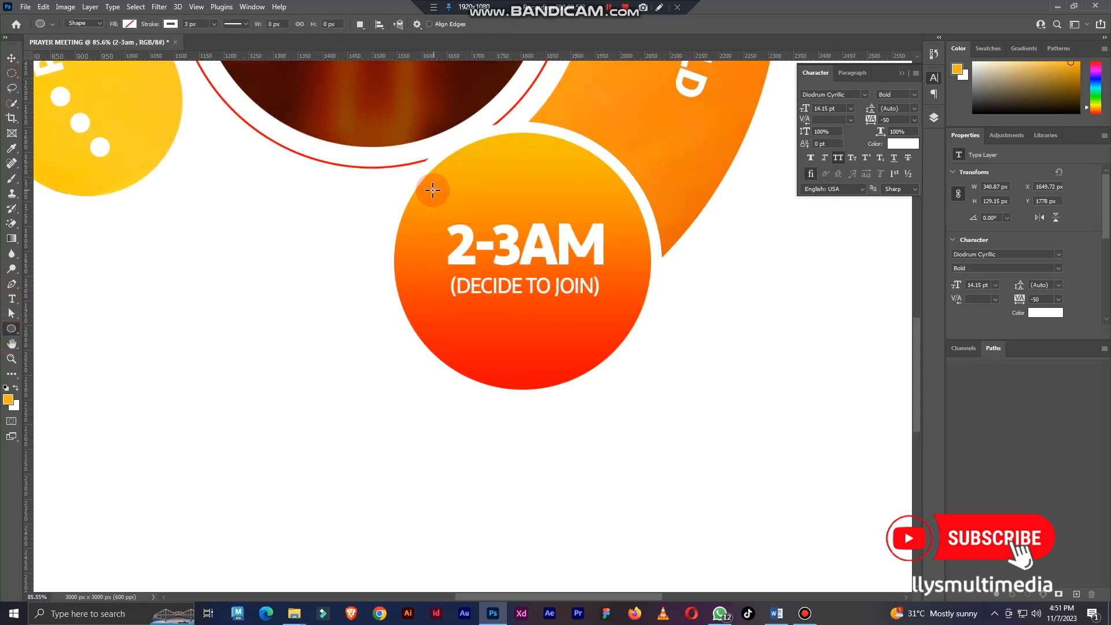
drag(432, 189, 634, 392)
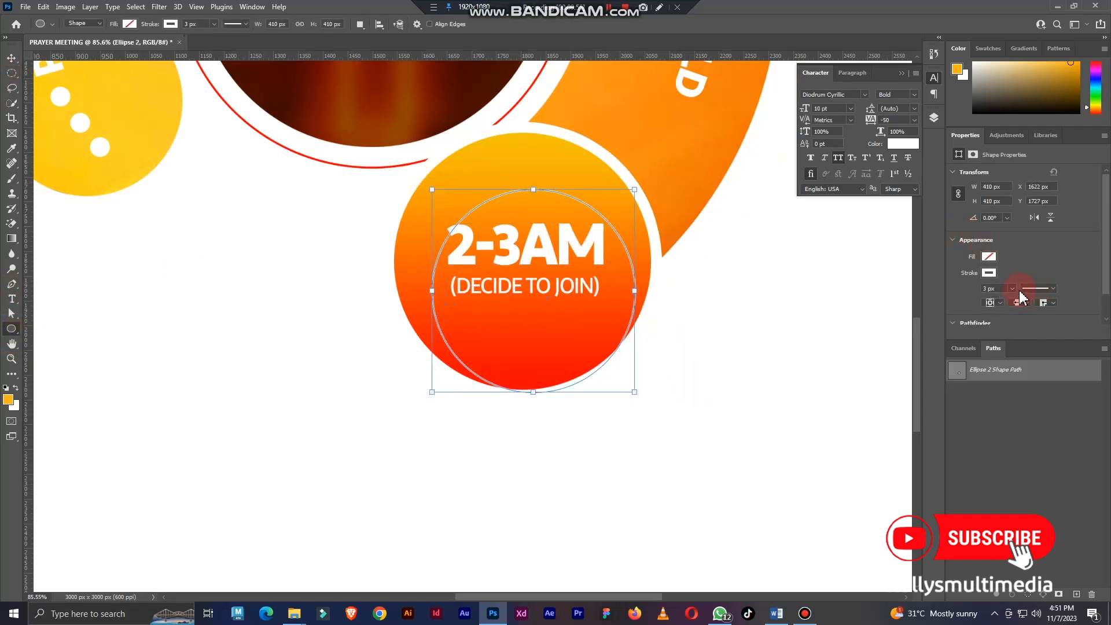
click(1013, 288)
drag(1015, 301, 1014, 300)
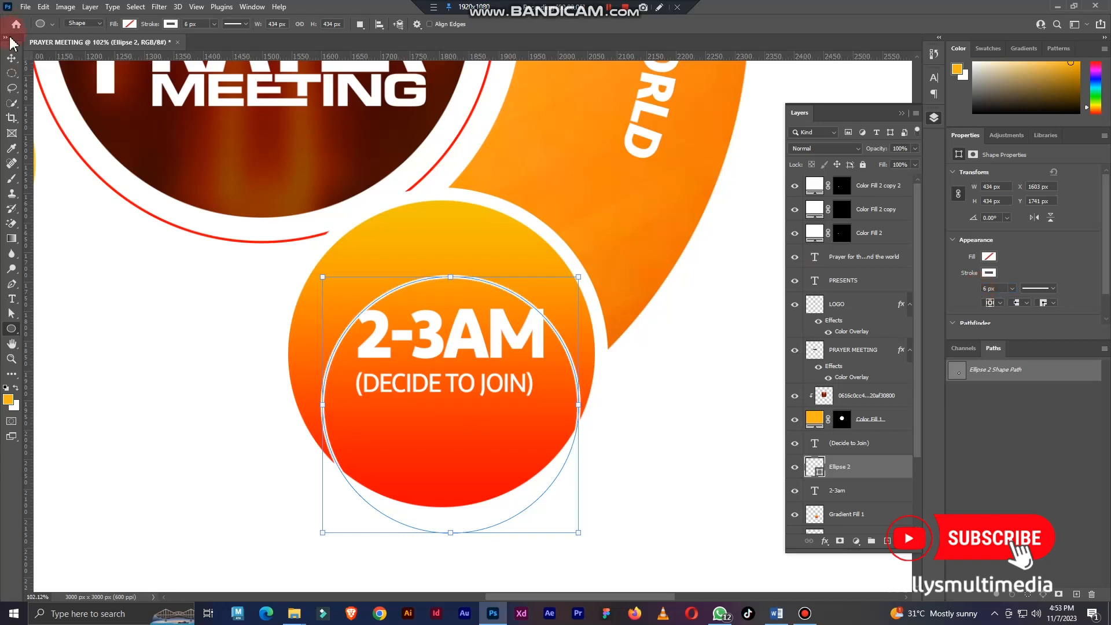
Step: Centre the white circle outline inside the orange-red gradient circle so that it frames the time text
click(11, 58)
click(446, 266)
drag(478, 332, 471, 281)
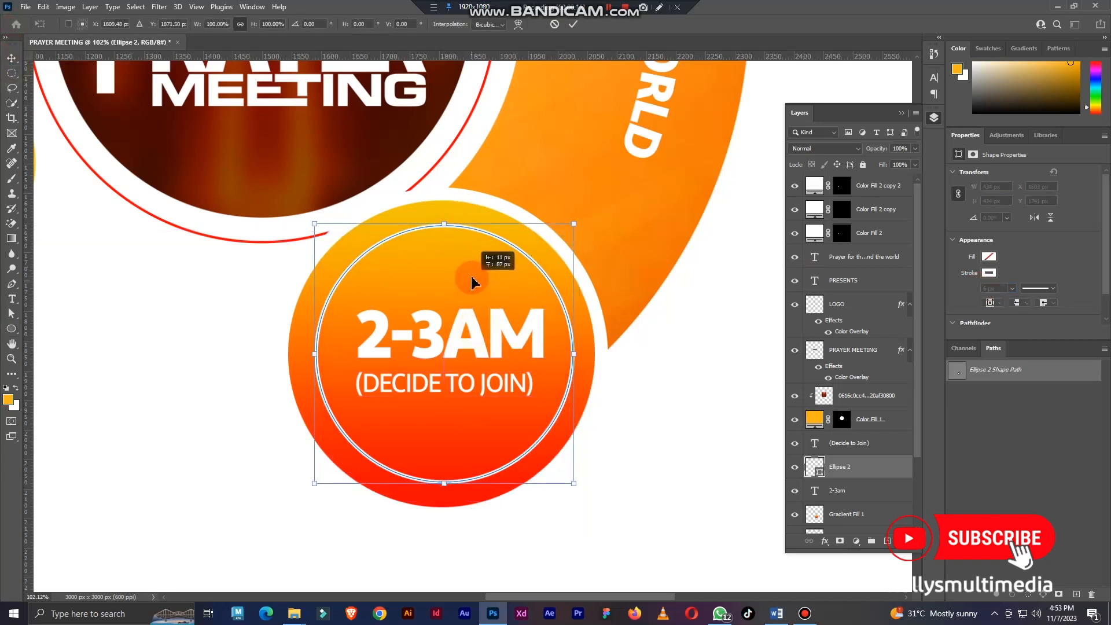
key(Return)
Step: Place the price-tag image from the Prayer Meeting Tut folder over the canvas's top-right corner, about 1236 px wide, and rasterize its layer
scroll(470, 280, down, 5)
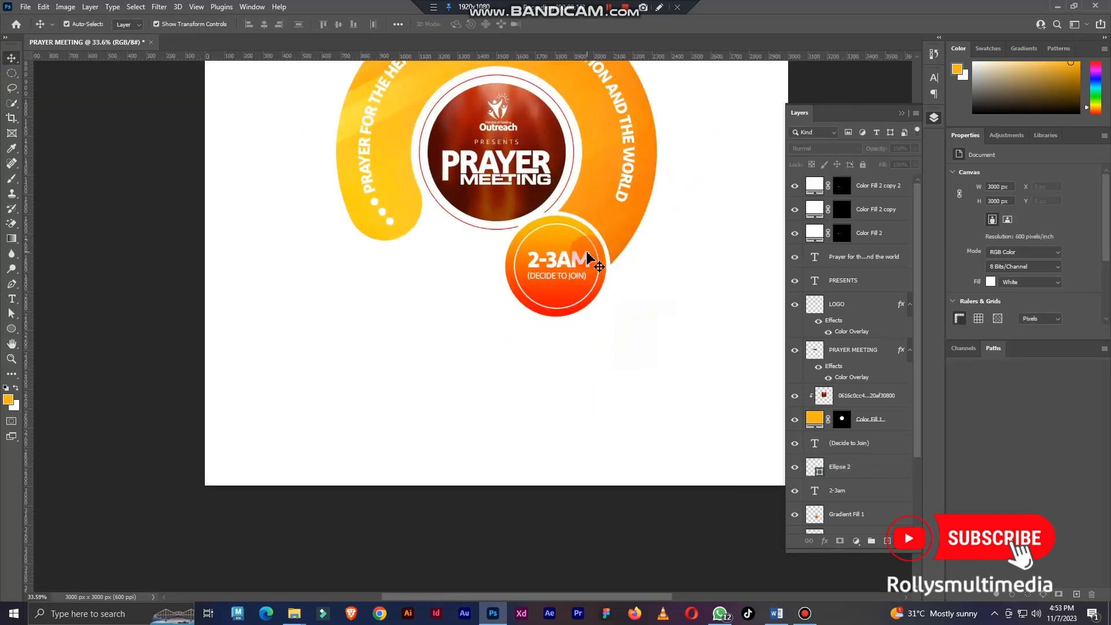
scroll(587, 258, down, 2)
drag(596, 156, 587, 215)
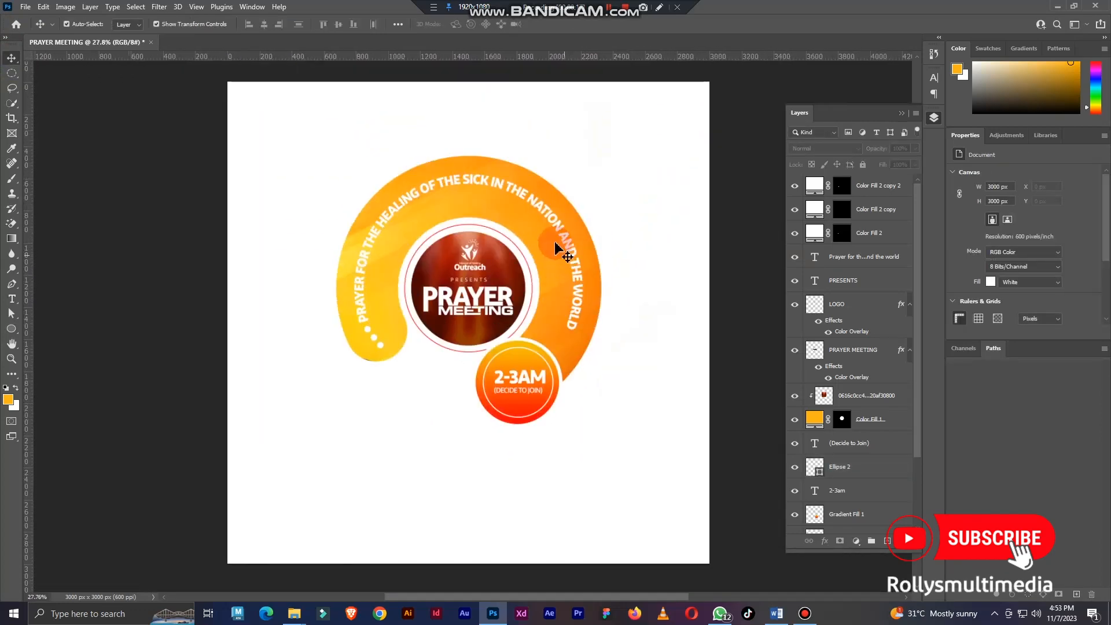
click(294, 612)
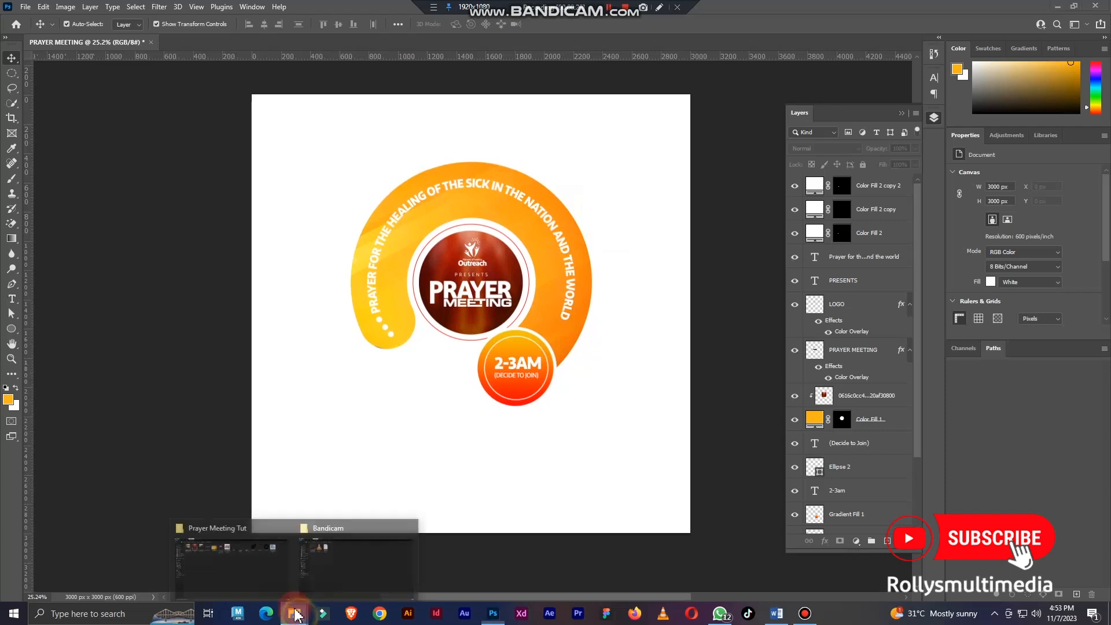
click(240, 564)
drag(761, 87, 443, 461)
drag(479, 521, 473, 131)
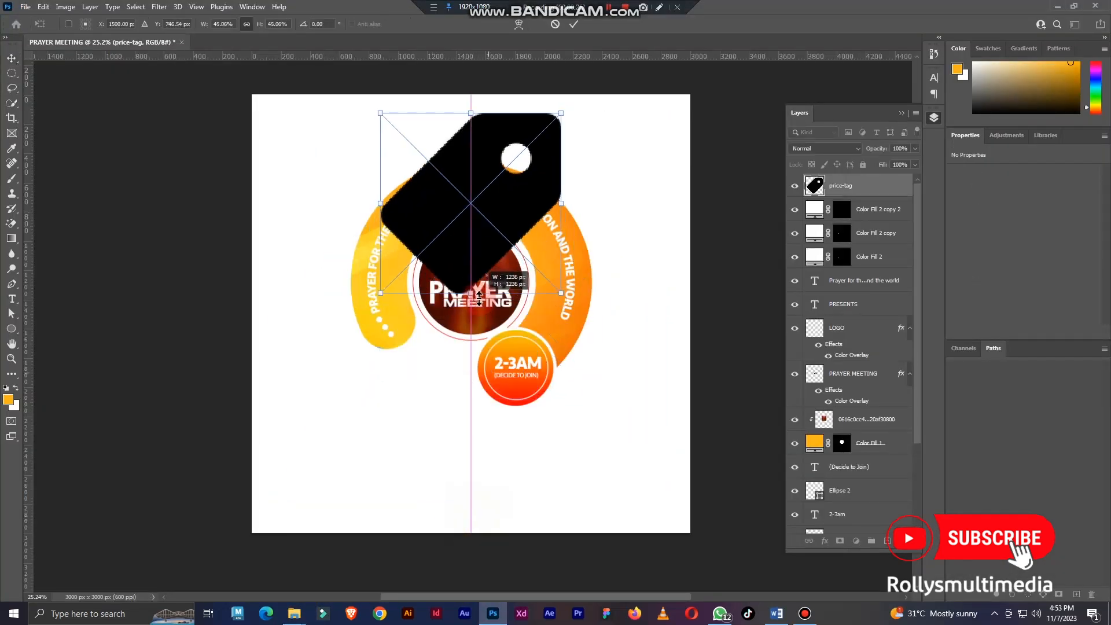
drag(471, 91, 625, 191)
key(Return)
right_click(855, 184)
click(896, 315)
Step: Place the crossed-hands image from the Prayer Meeting Tut folder over the black price-tag shape and scale it to about 122.74%
scroll(674, 178, up, 1)
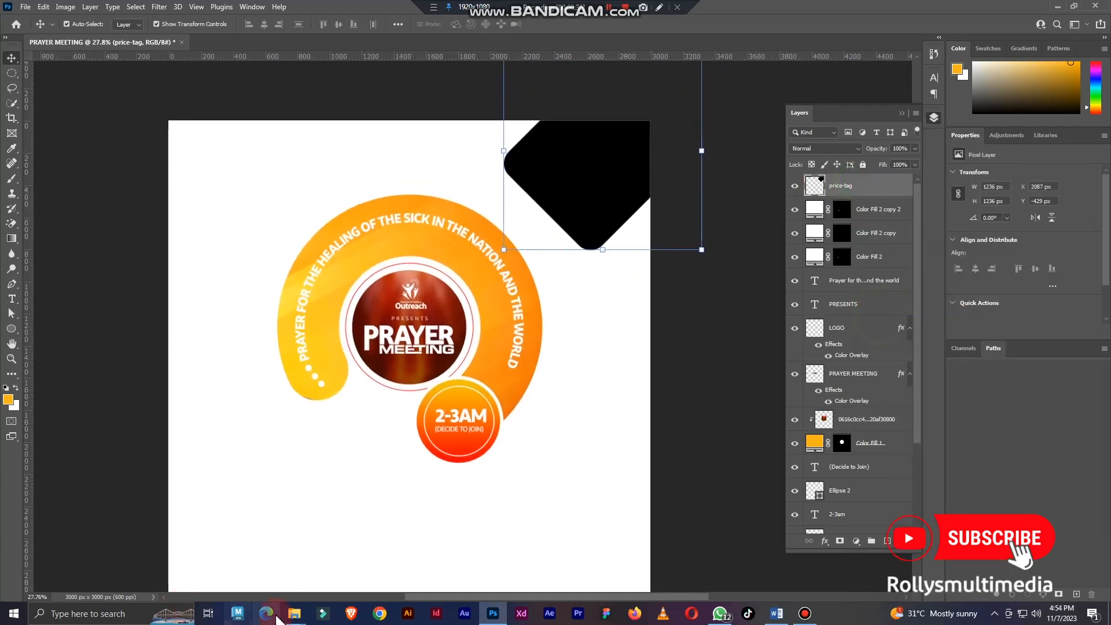
mouse_move(292, 615)
click(256, 550)
drag(131, 92, 556, 312)
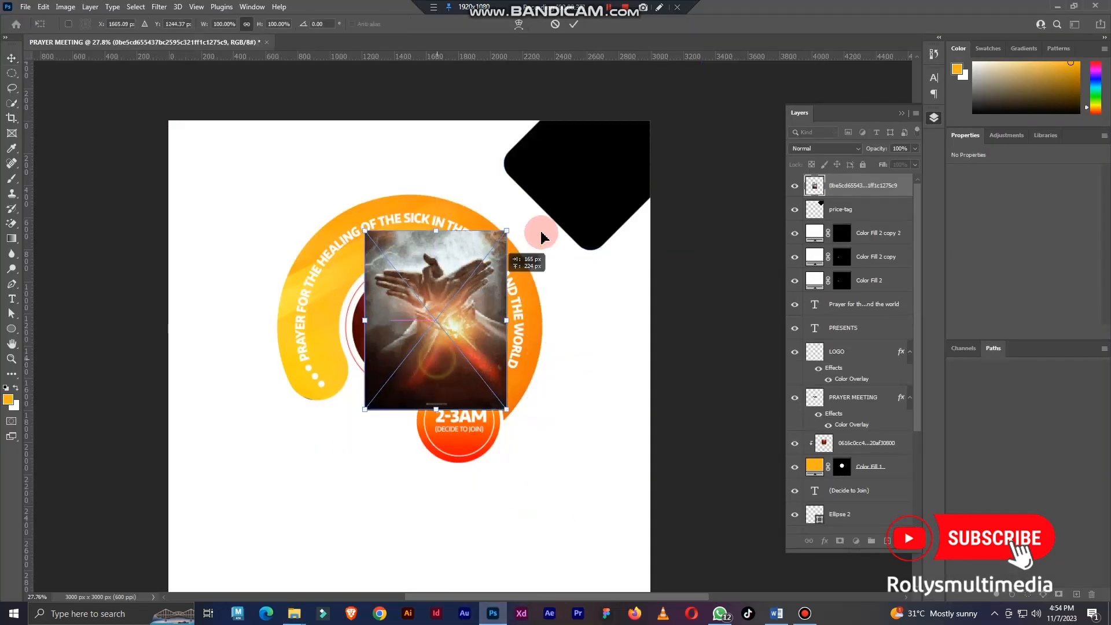
drag(543, 236, 633, 219)
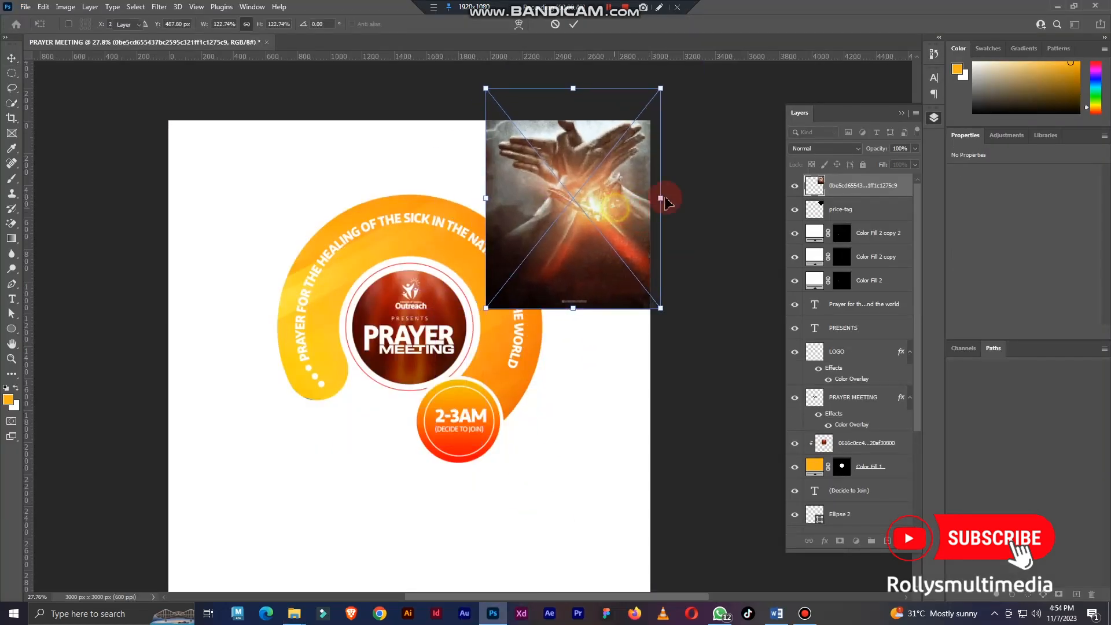
Step: Clip the crossed-hands image to the price-tag shape, then reposition it and scale it down to about 1004 × 1264 px
right_click(842, 185)
right_click(855, 186)
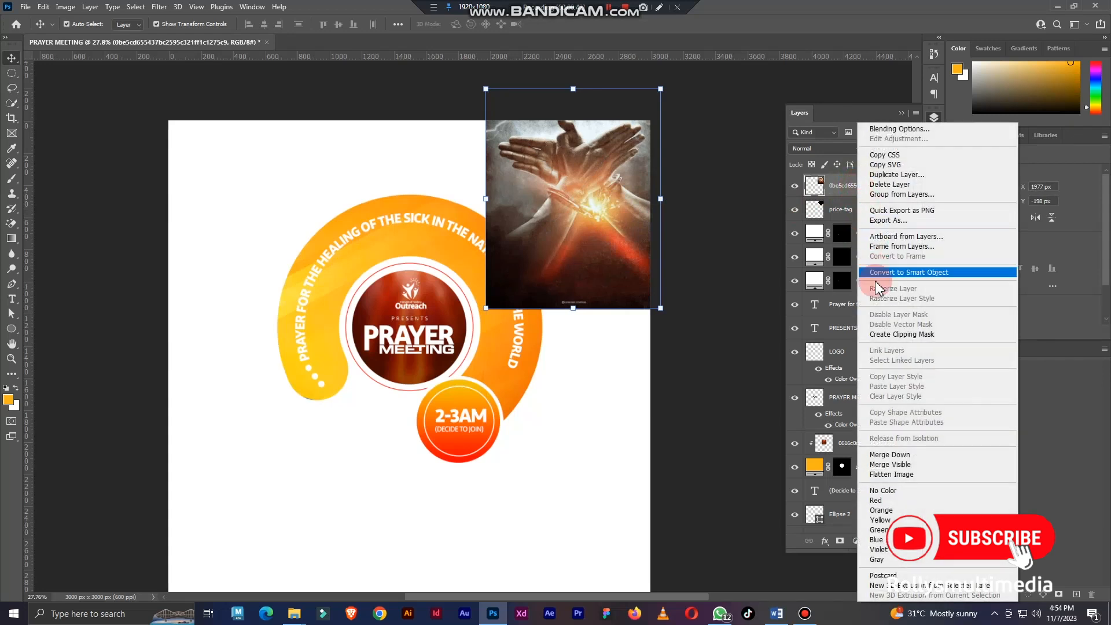
click(894, 334)
drag(599, 184, 606, 199)
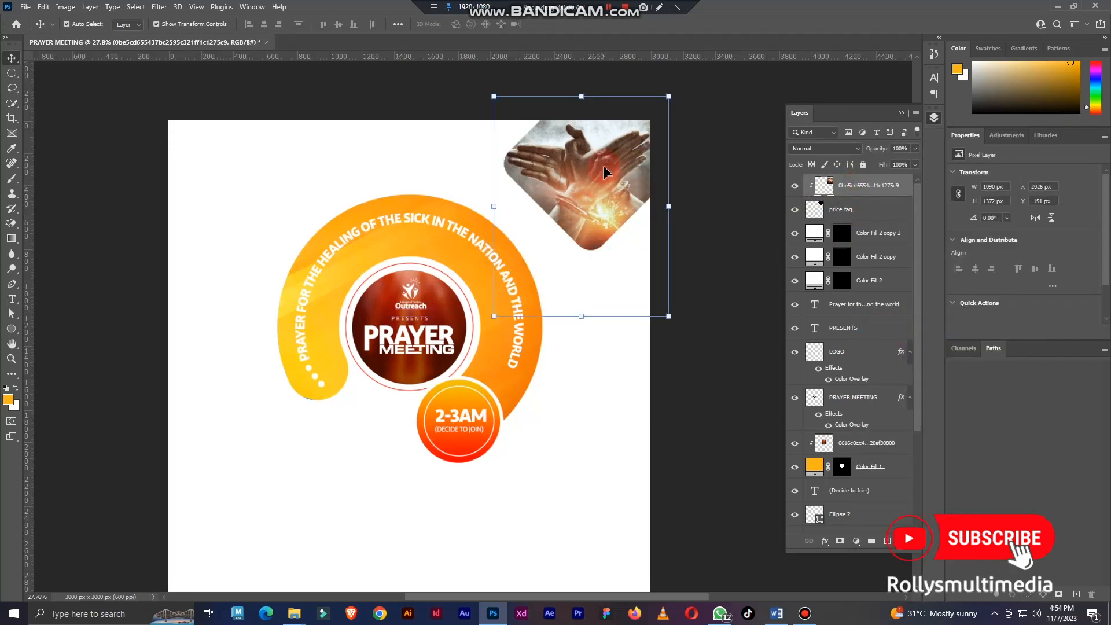
drag(582, 316, 584, 301)
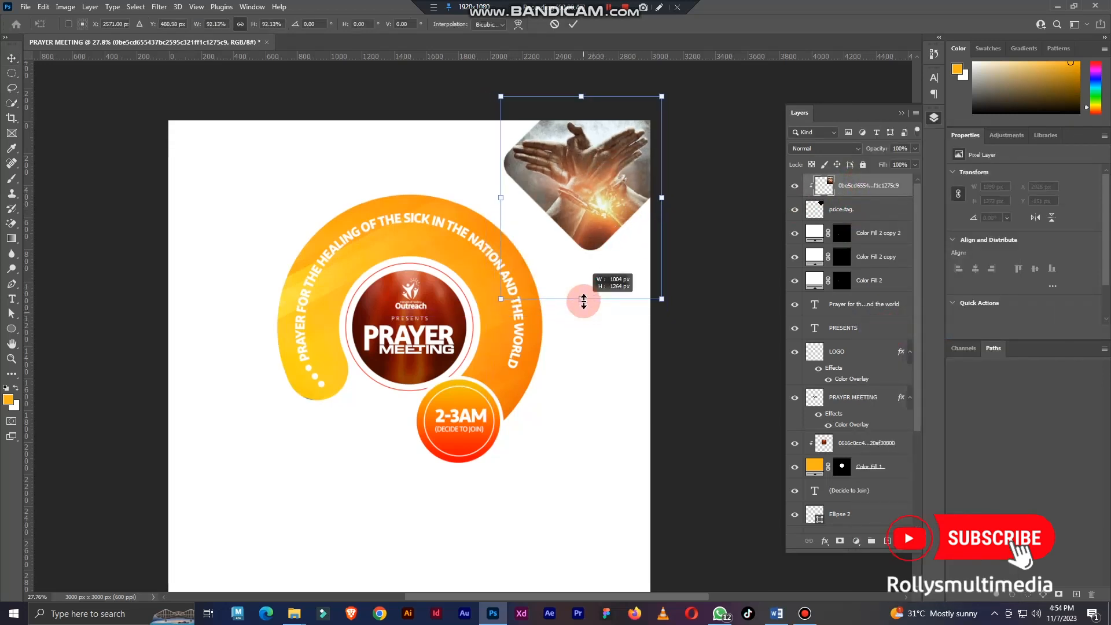
double_click(598, 185)
Step: Apply a Black & White adjustment with the Default preset to the crossed-hands image
click(65, 7)
mouse_move(112, 38)
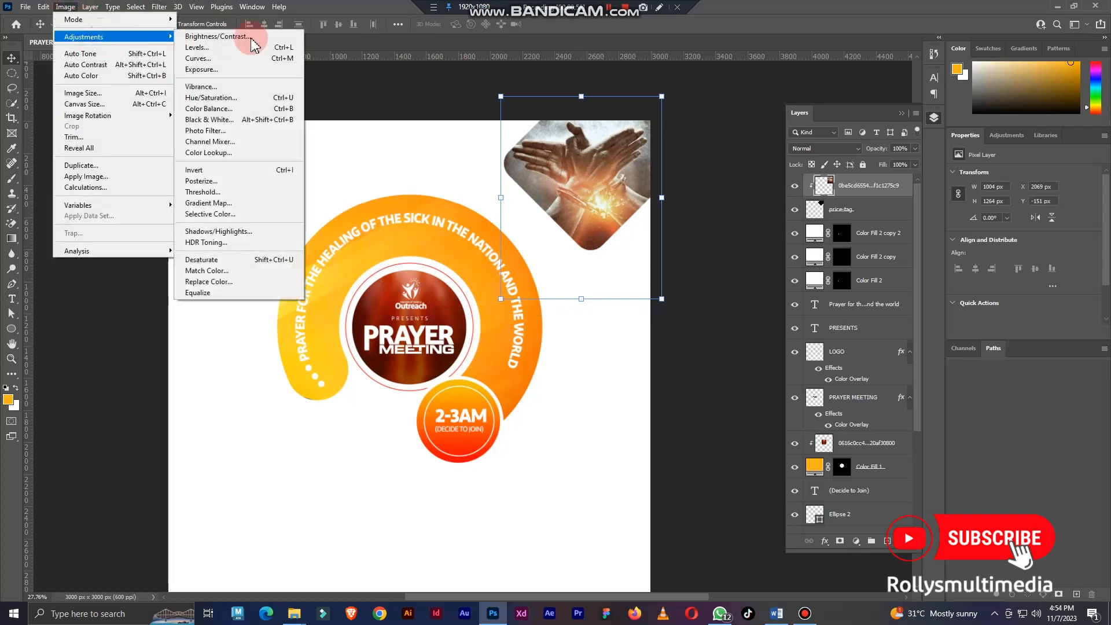
click(258, 120)
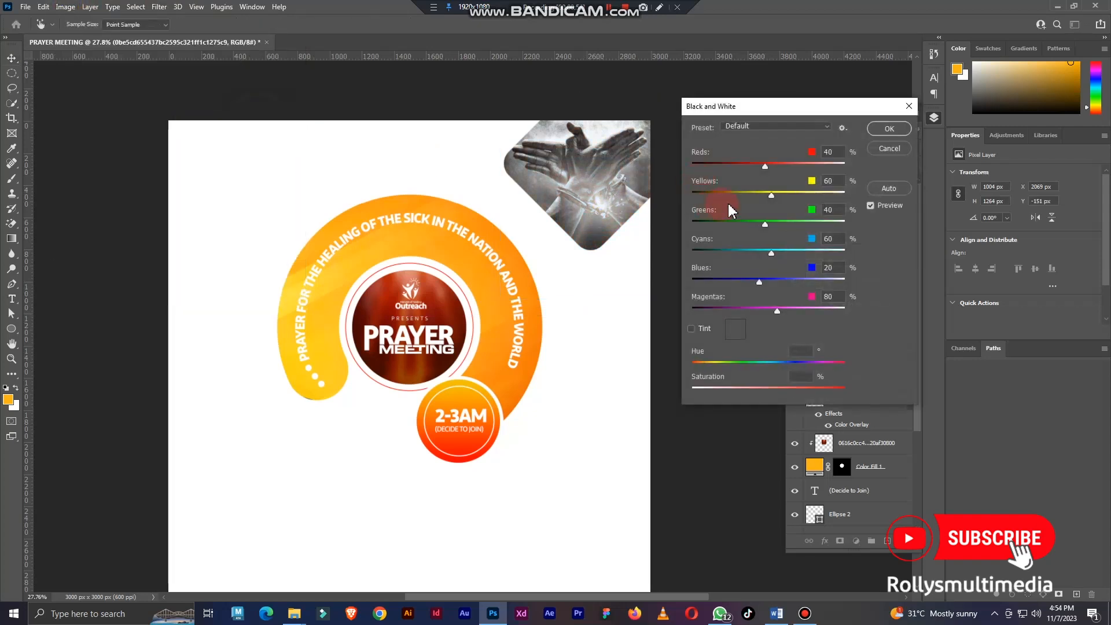
click(888, 129)
Step: Place the PARTIAL ROUNDED SLIM graphic partly off the canvas's upper-left edge, rotated about 31.5°, and rasterize its layer
scroll(756, 129, down, 1)
scroll(719, 208, left, 3)
scroll(665, 178, right, 2)
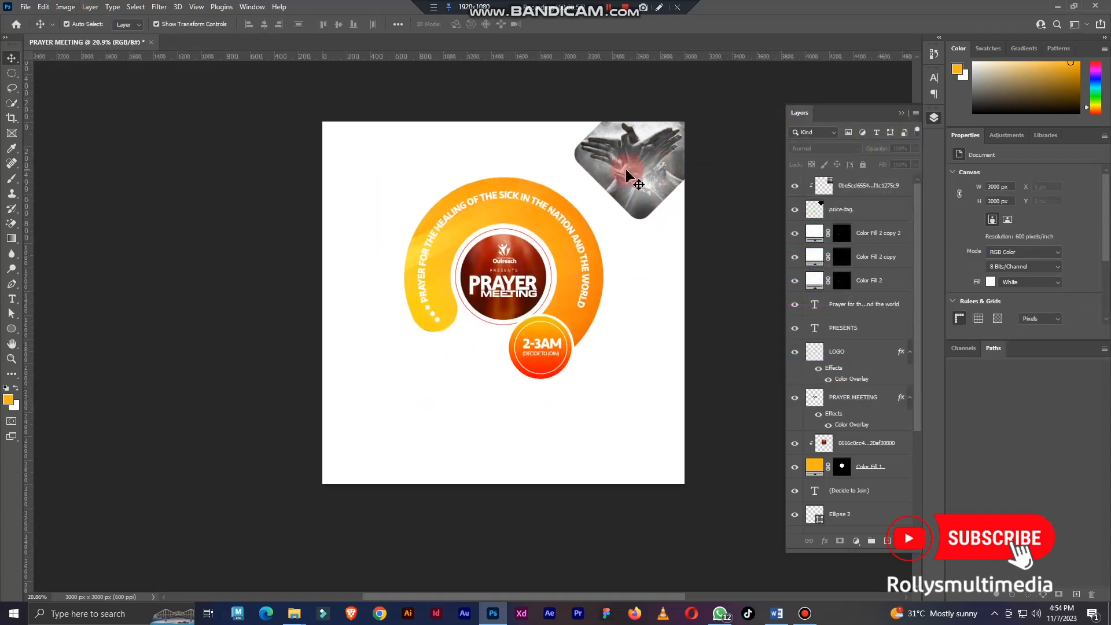
drag(619, 167, 611, 167)
click(291, 618)
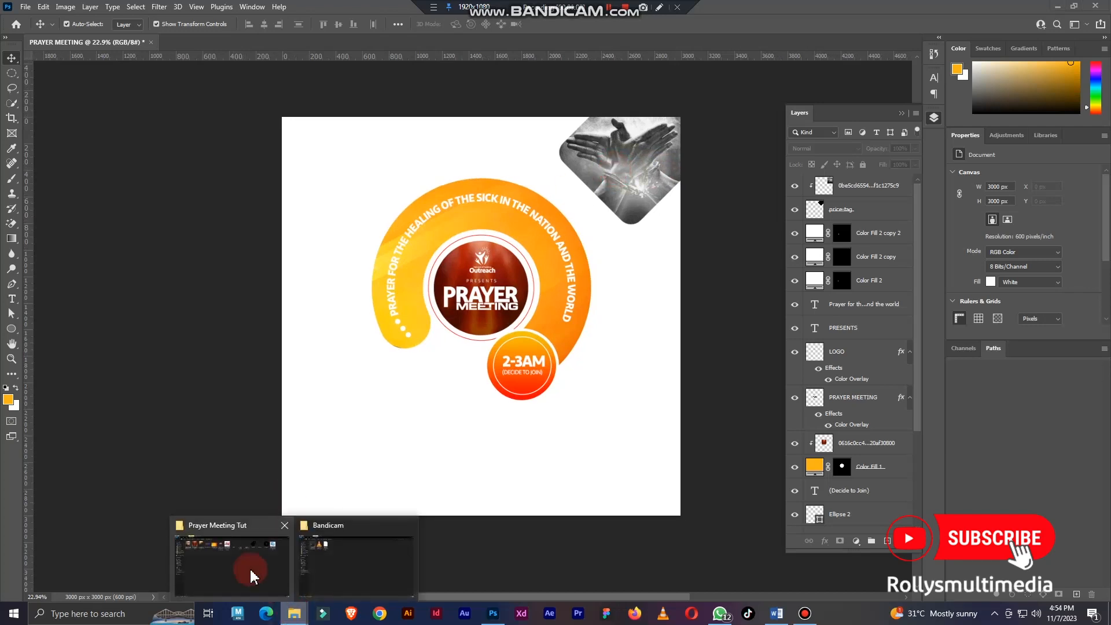
click(247, 570)
drag(660, 106, 460, 395)
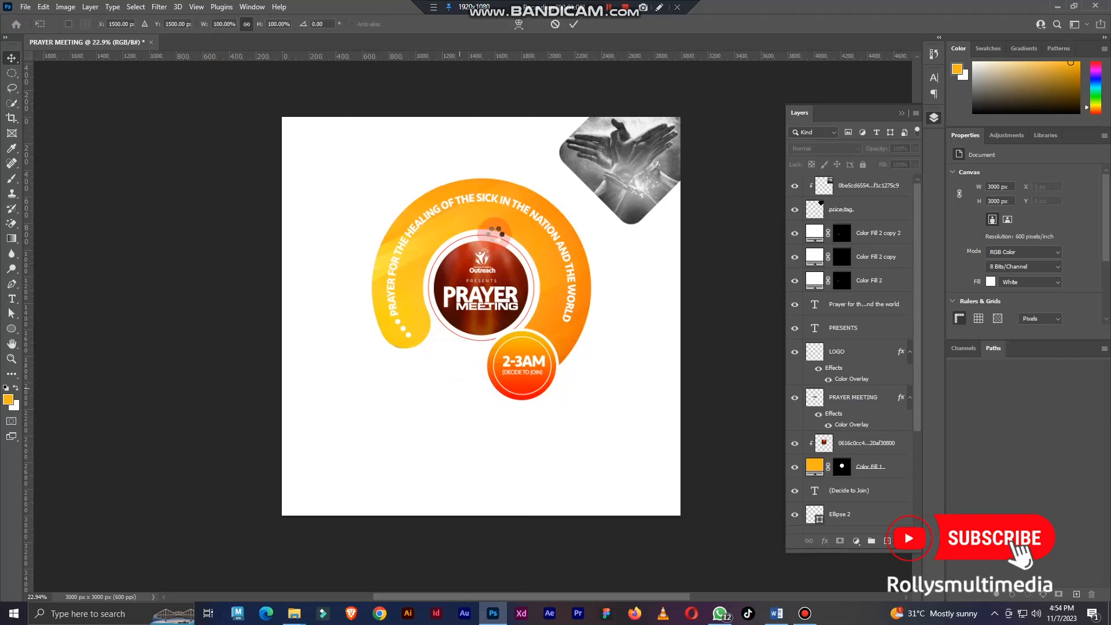
drag(674, 355, 520, 252)
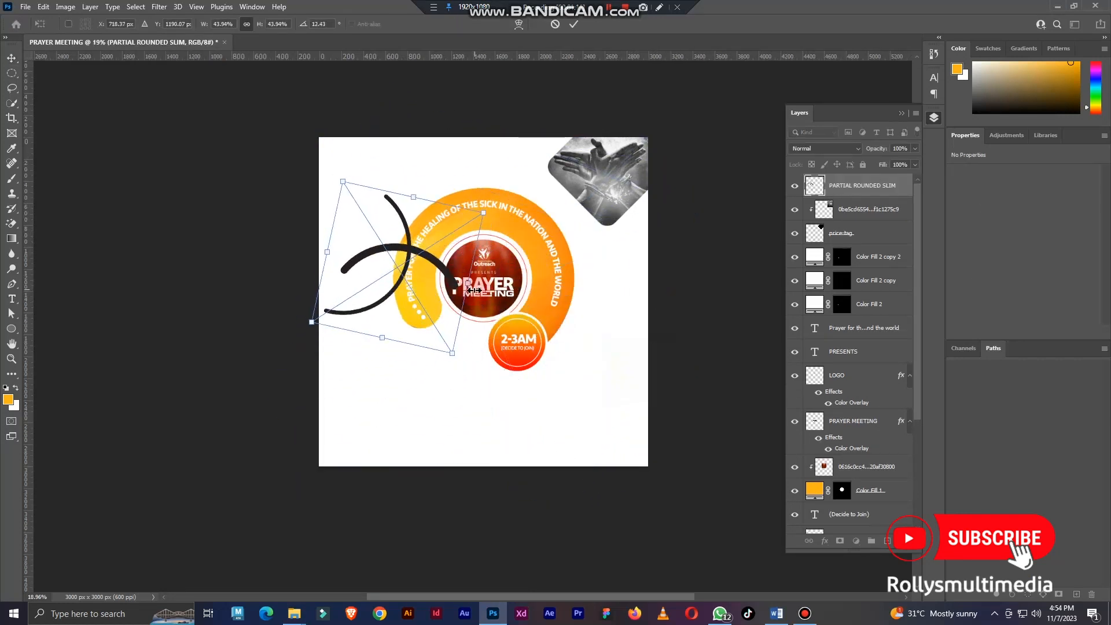
drag(310, 318, 364, 213)
key(Return)
scroll(350, 215, up, 1)
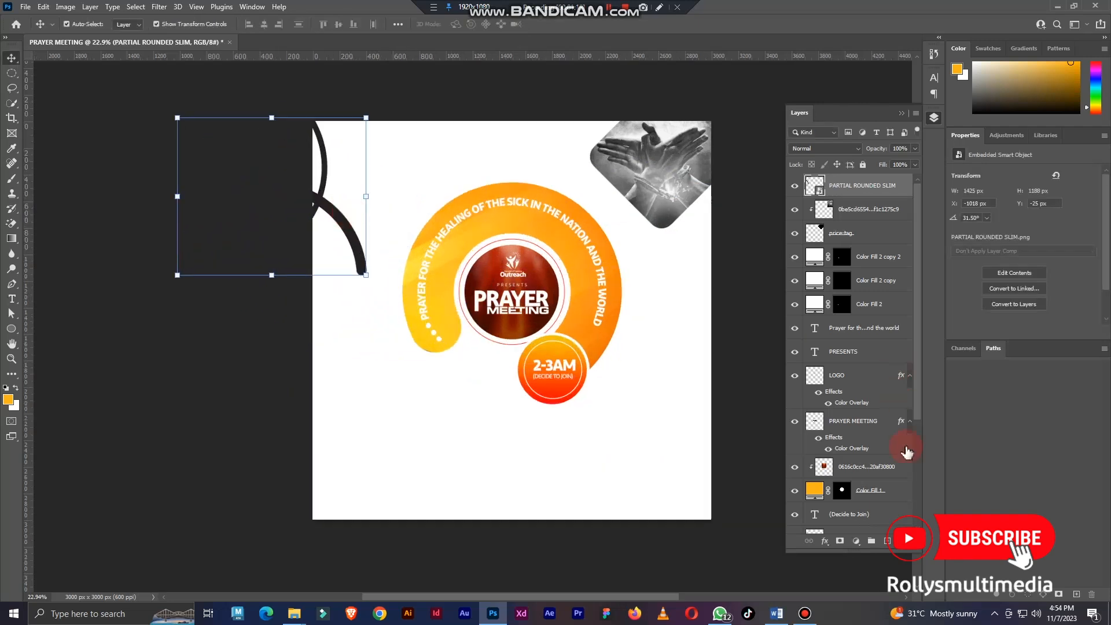
right_click(835, 197)
click(858, 312)
Step: Duplicate the slim arcs, rotate the copy about -61°, and position it across the canvas's bottom-left corner
drag(315, 197, 366, 463)
scroll(334, 209, down, 1)
scroll(392, 209, up, 1)
scroll(436, 478, down, 1)
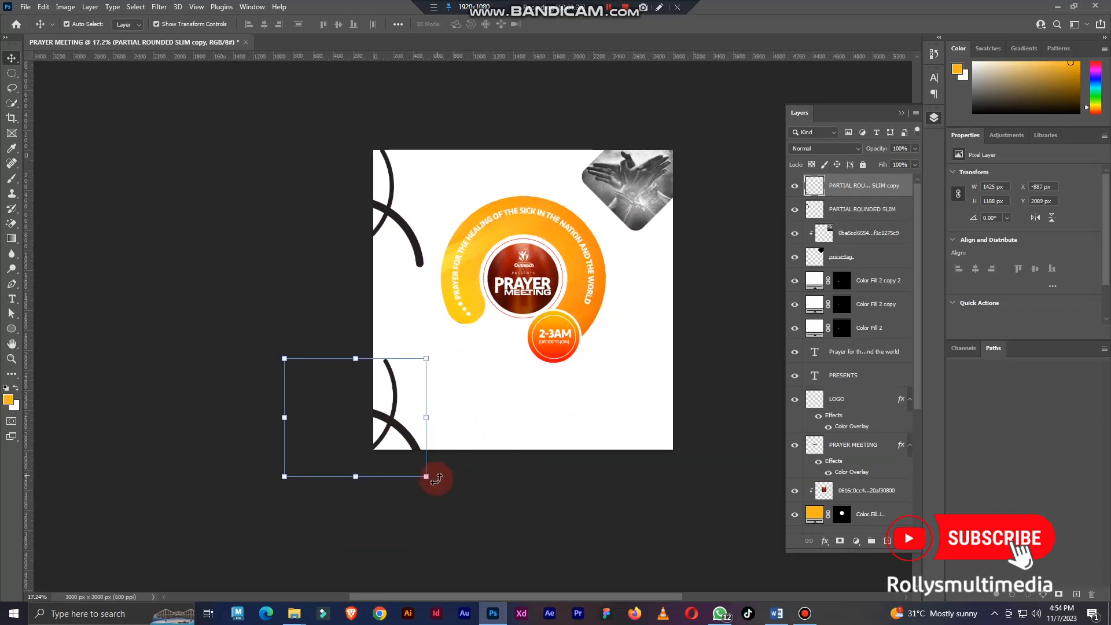
drag(437, 477, 509, 395)
drag(397, 417, 404, 428)
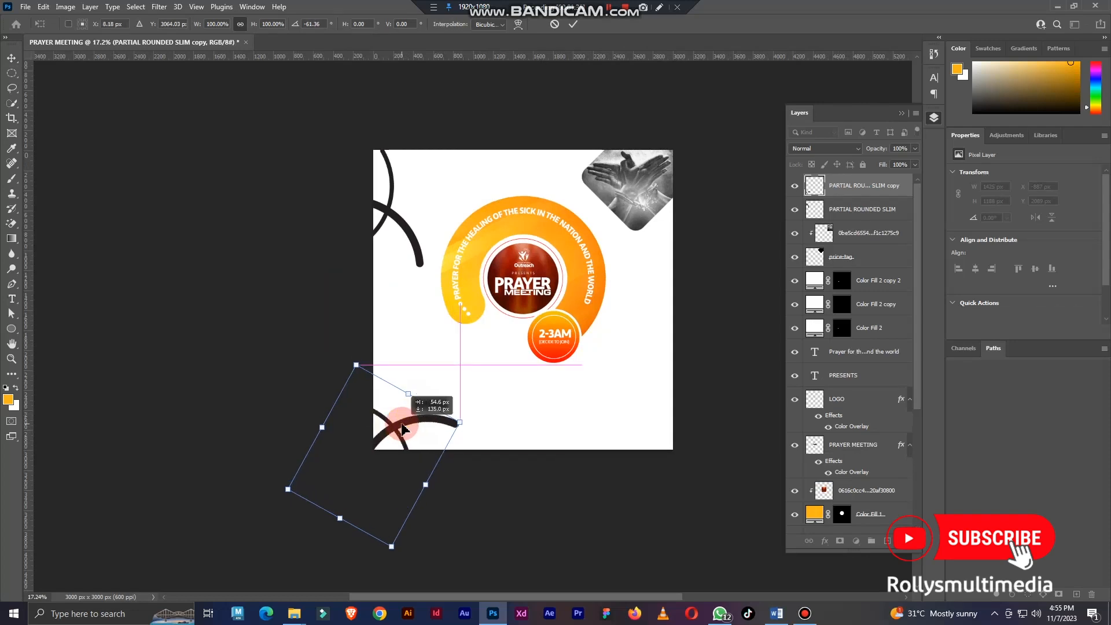
key(Return)
scroll(392, 428, up, 2)
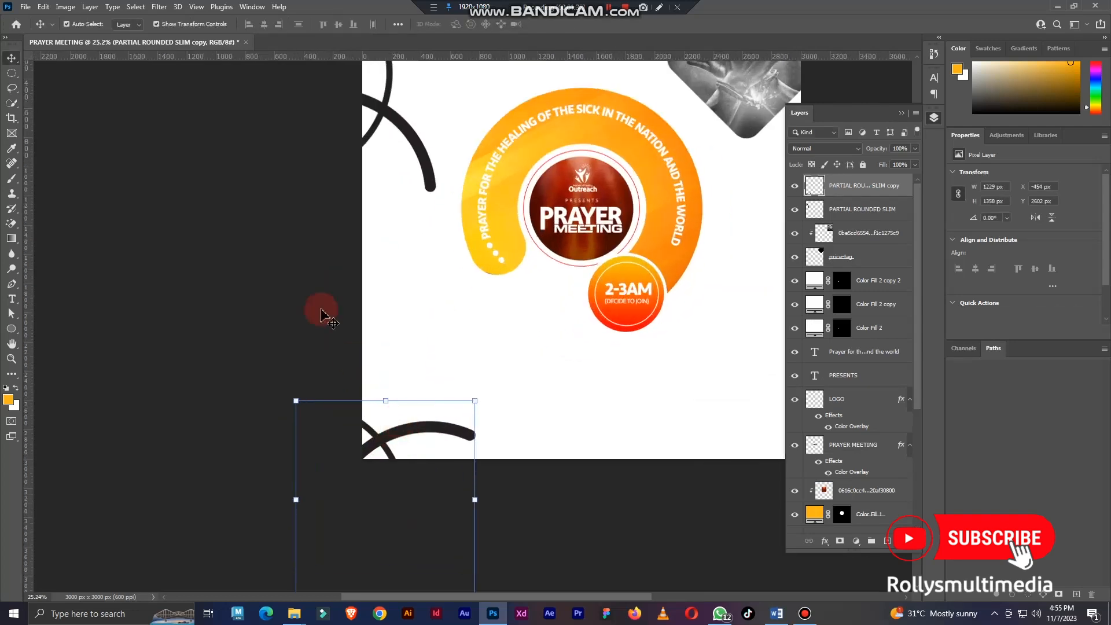
scroll(321, 315, down, 2)
click(376, 169)
mouse_move(295, 613)
click(249, 554)
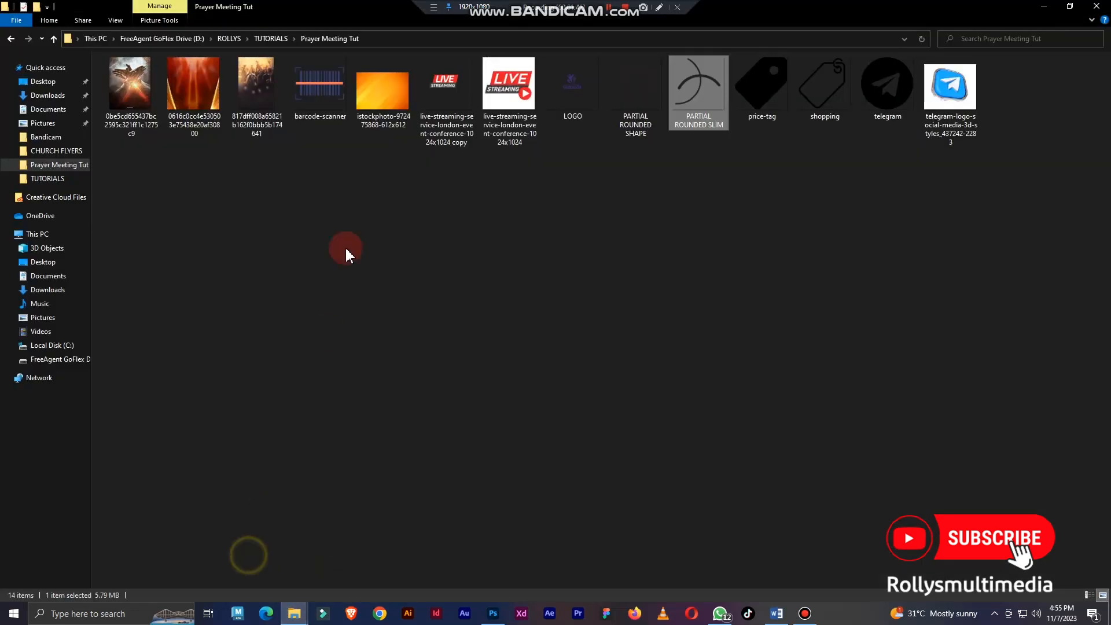
drag(383, 90, 373, 173)
right_click(467, 247)
click(515, 353)
drag(373, 226, 374, 230)
double_click(384, 186)
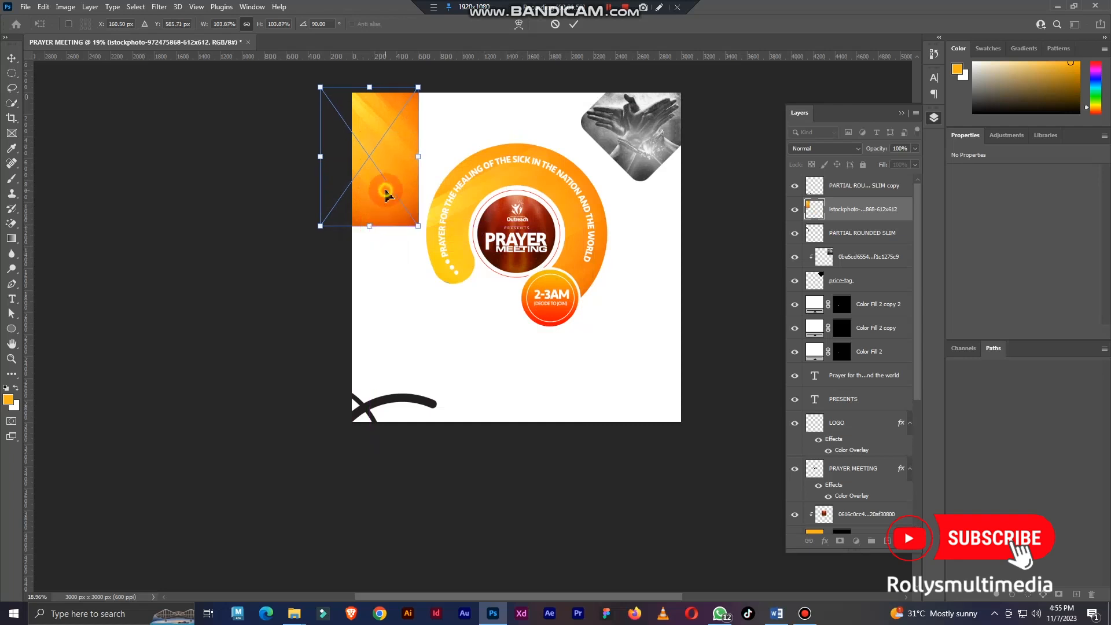
Step: Rasterize the orange istockphoto image layer, clip it to the PARTIAL ROUNDED SLIM layer beneath, and lock it
right_click(872, 214)
click(919, 315)
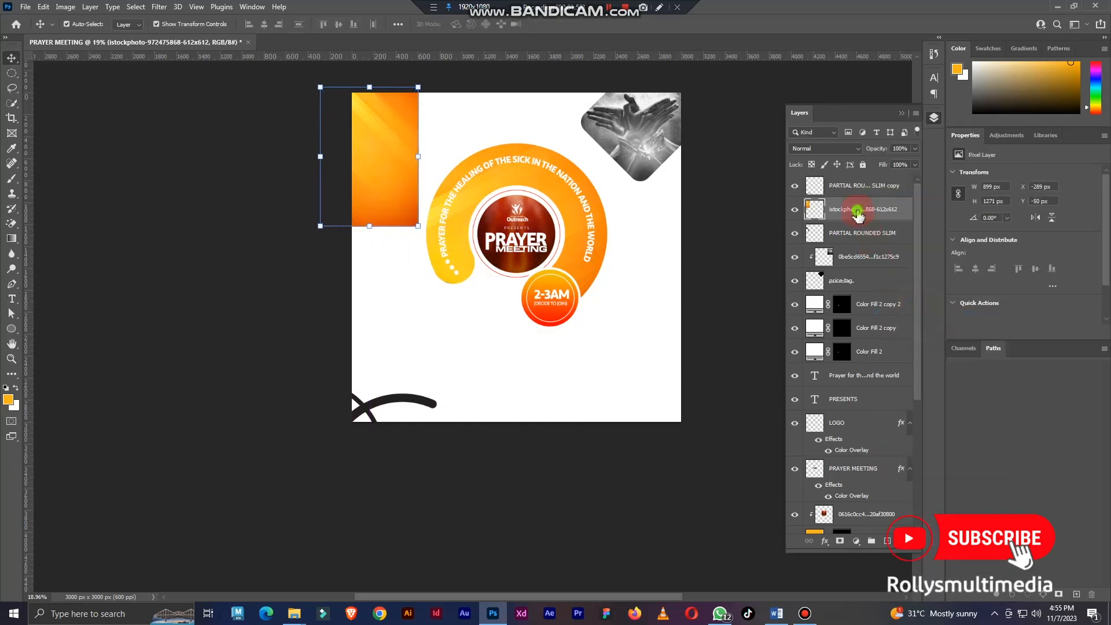
right_click(855, 211)
click(916, 261)
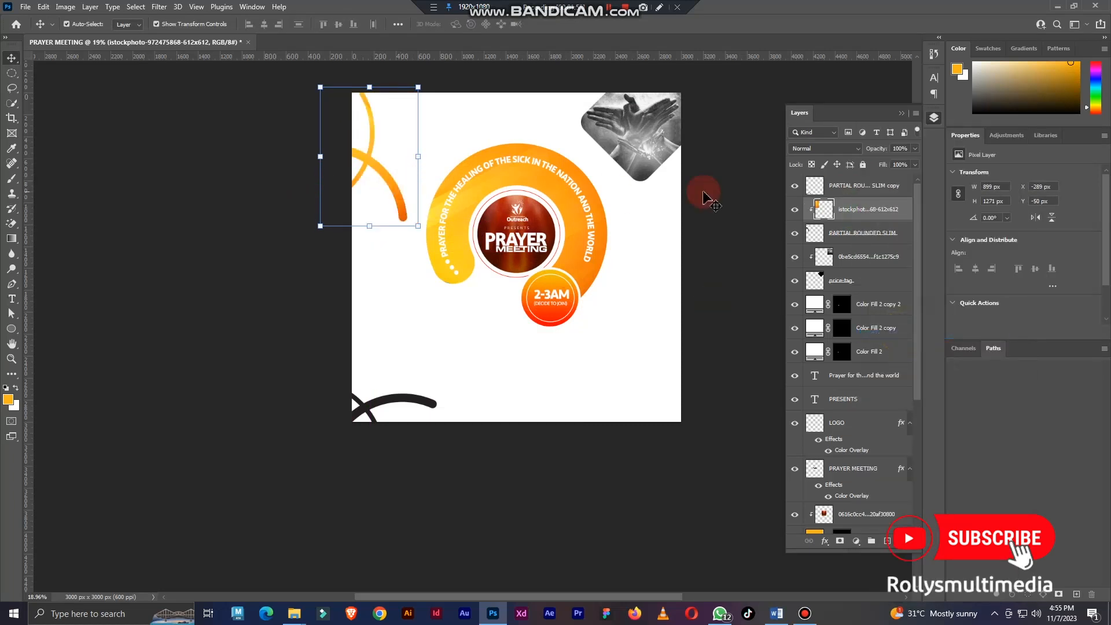
Step: Delete the duplicated dark arcs across the canvas's bottom-left corner
click(418, 411)
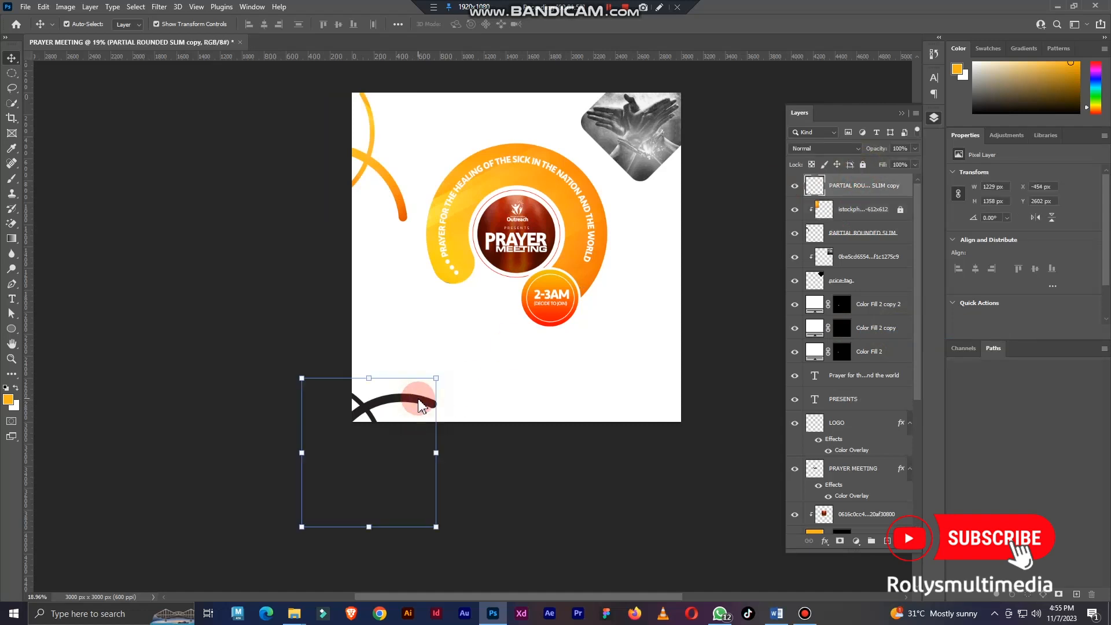
key(Delete)
scroll(614, 203, up, 2)
scroll(613, 202, up, 3)
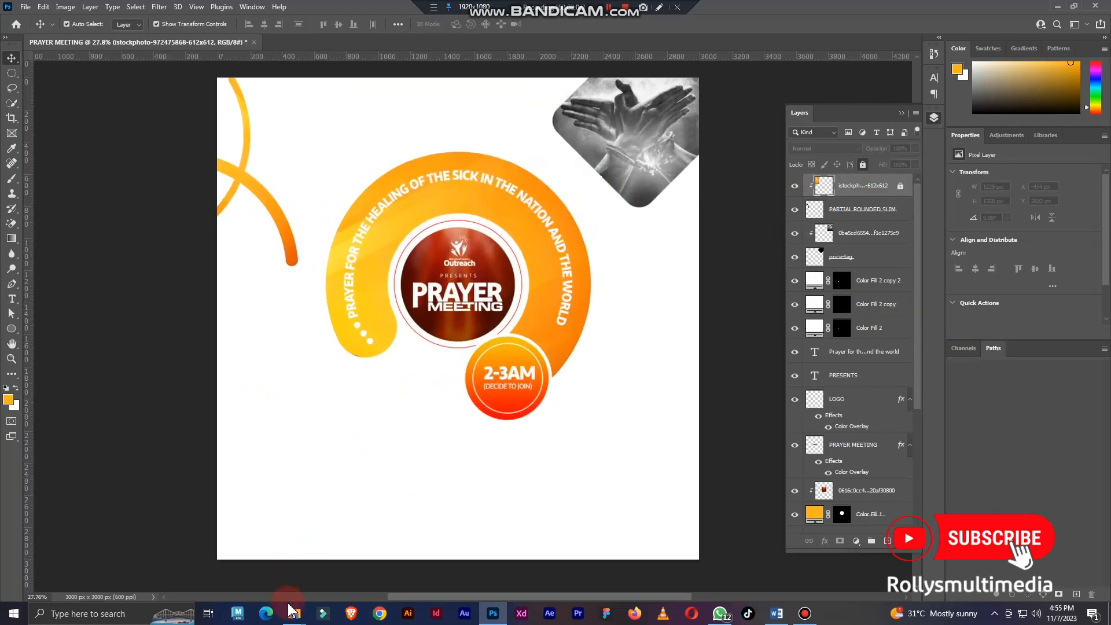
Step: Place the live-streaming copy image between the upper-left arcs and the ring at about 493 × 224 px, and rasterize its layer
mouse_move(292, 610)
click(255, 579)
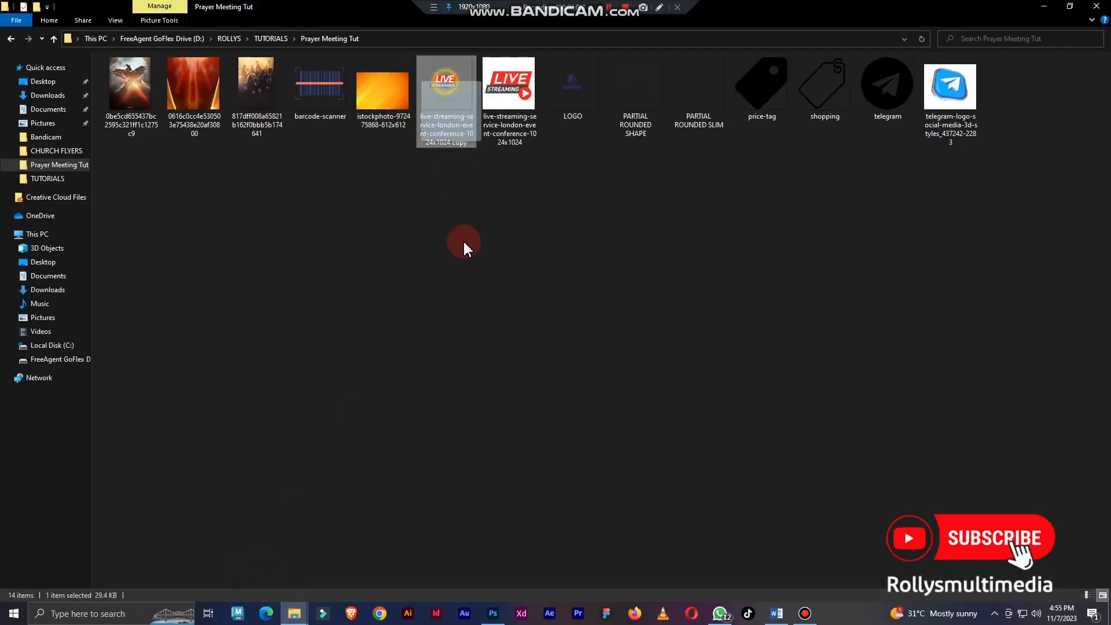
drag(466, 248, 381, 266)
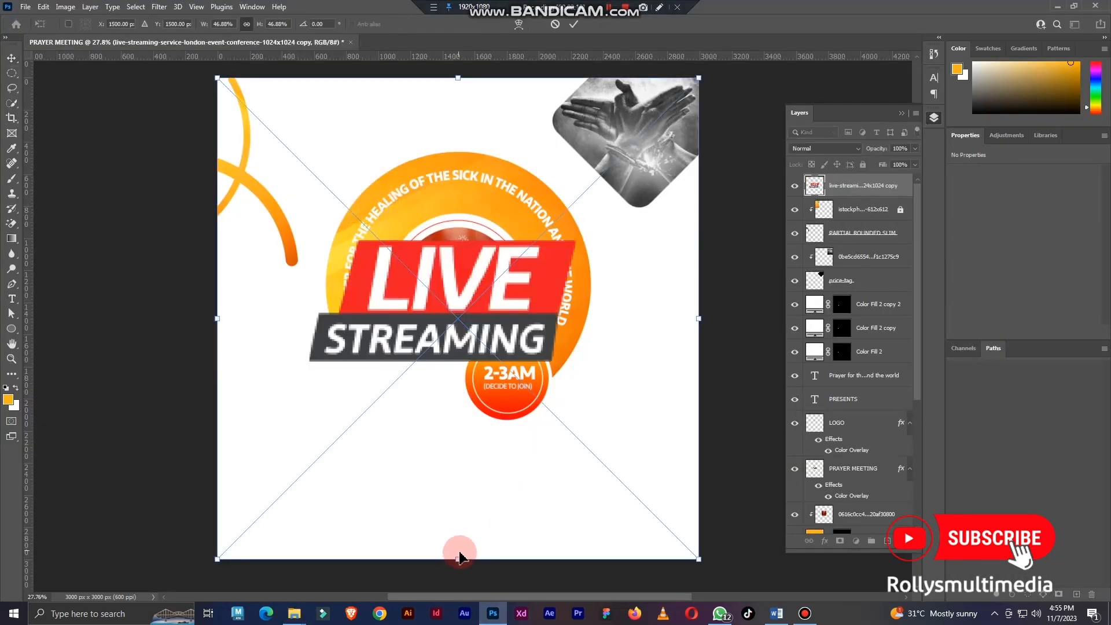
drag(460, 555, 458, 219)
drag(441, 145, 313, 145)
double_click(369, 152)
click(843, 188)
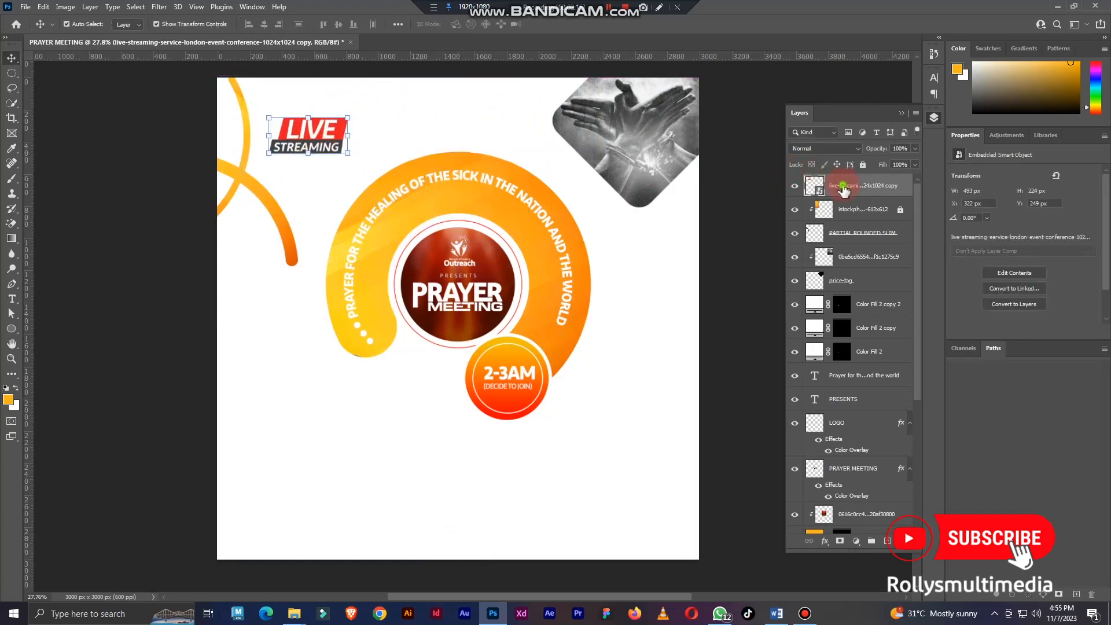
right_click(843, 188)
click(885, 315)
scroll(301, 124, up, 1)
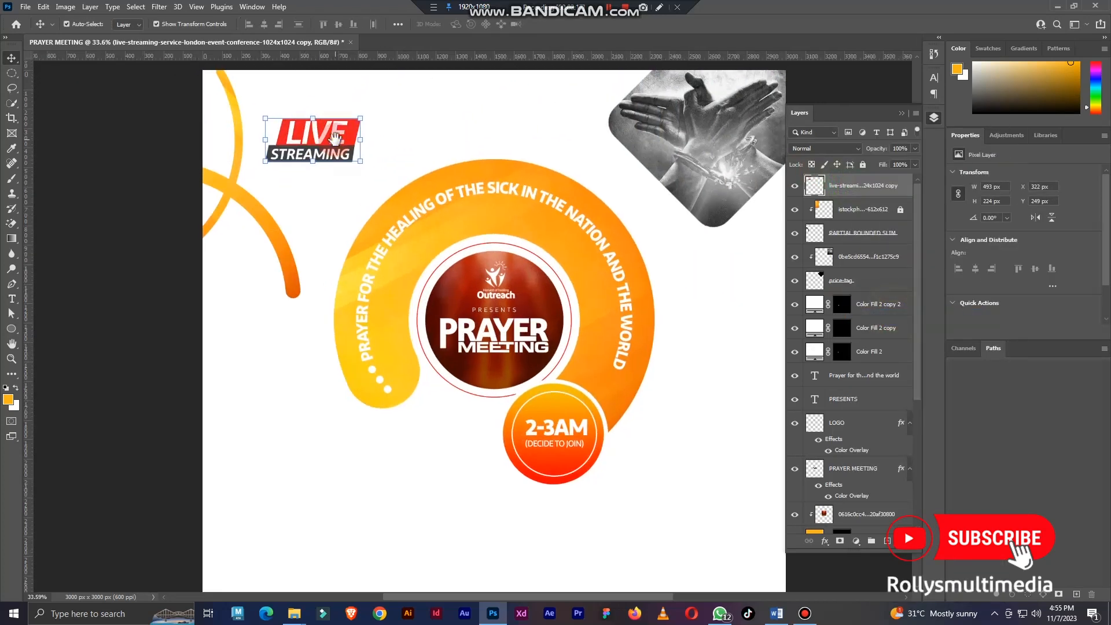
Step: Place the telegram icon just beneath the left end of the LIVE STREAMING graphic, scaled to about 101 × 100 px
click(295, 614)
click(261, 583)
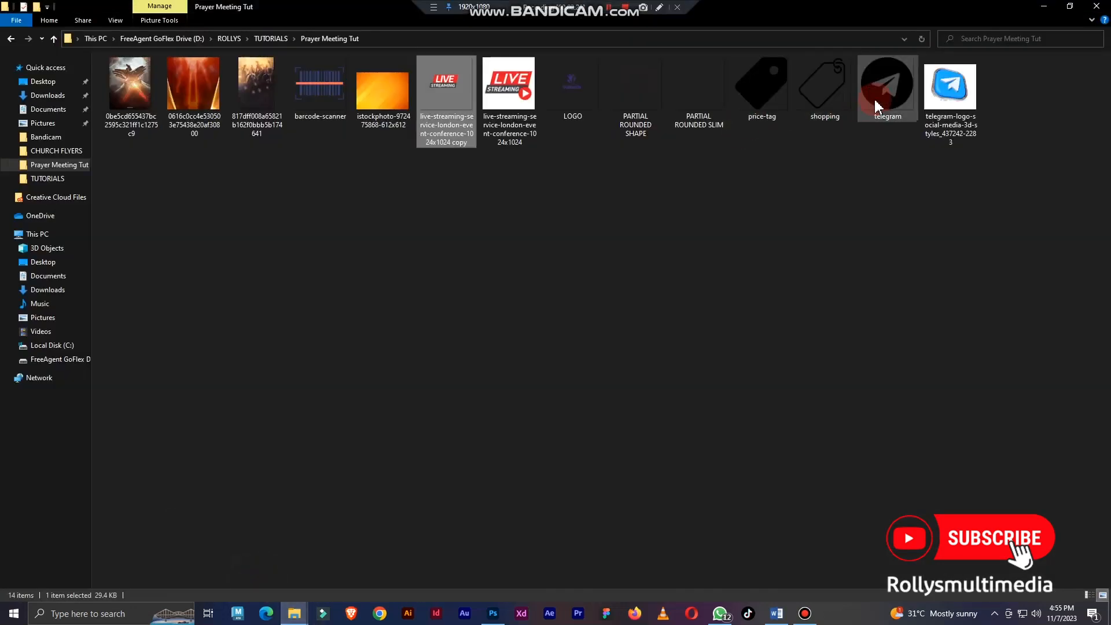
drag(881, 92, 619, 414)
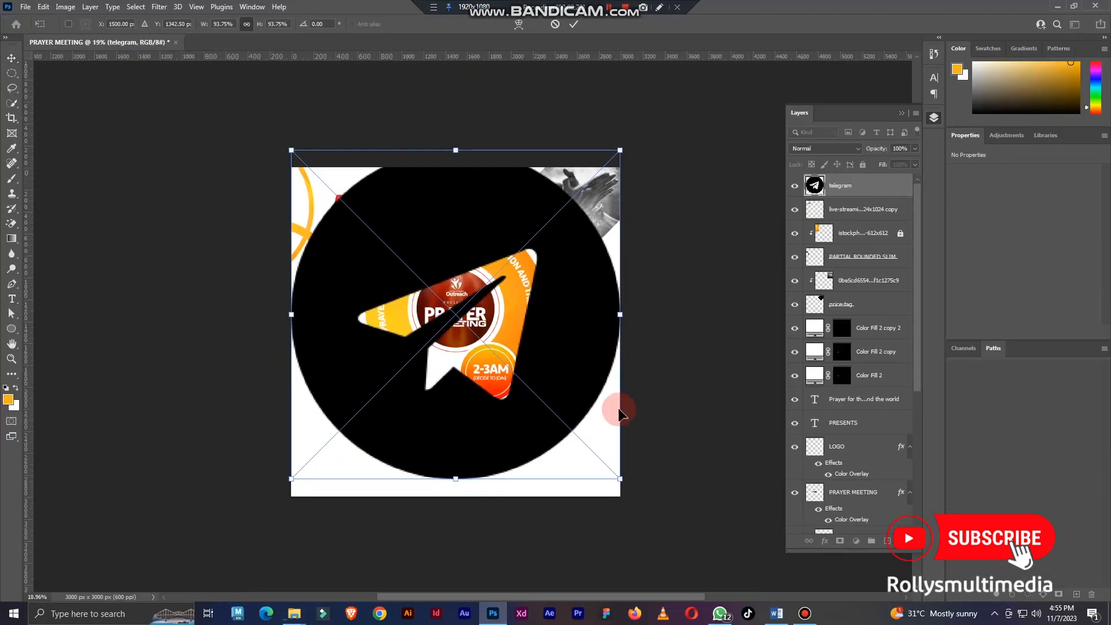
drag(625, 316, 349, 234)
scroll(349, 230, up, 5)
drag(309, 364, 314, 219)
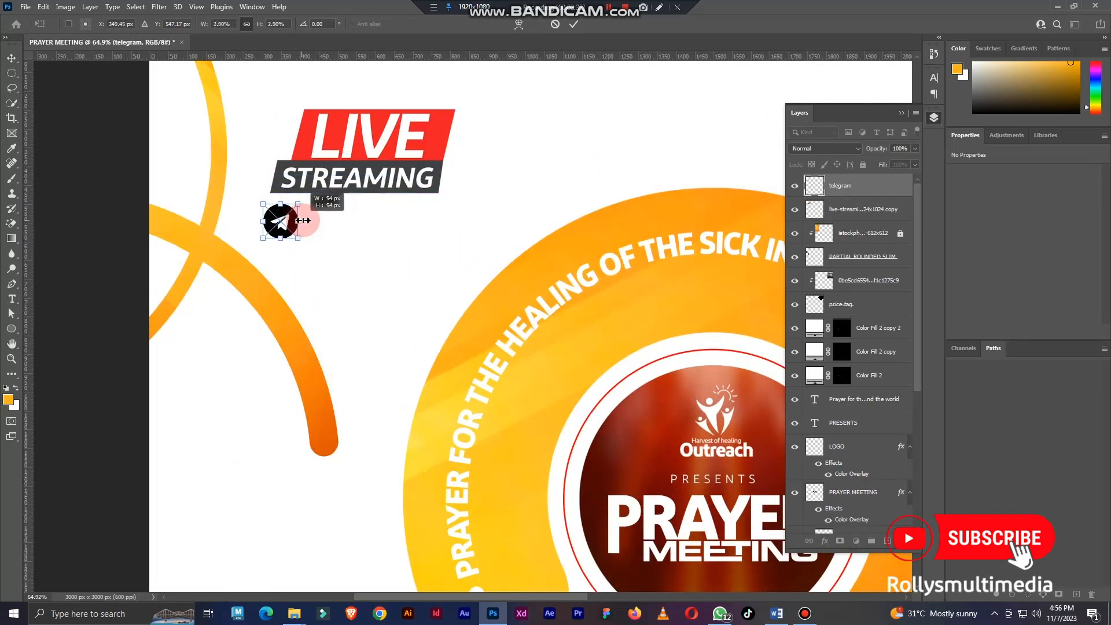
key(Return)
Step: Apply a Color Overlay to the telegram icon using the red sampled from the LIVE banner
click(824, 541)
click(853, 495)
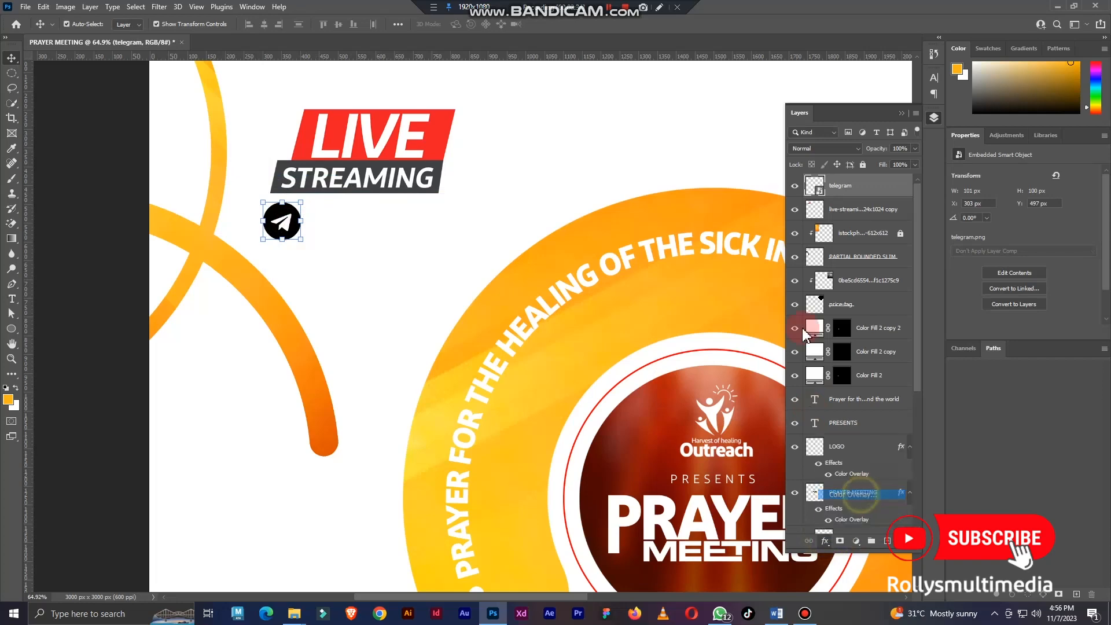
click(927, 231)
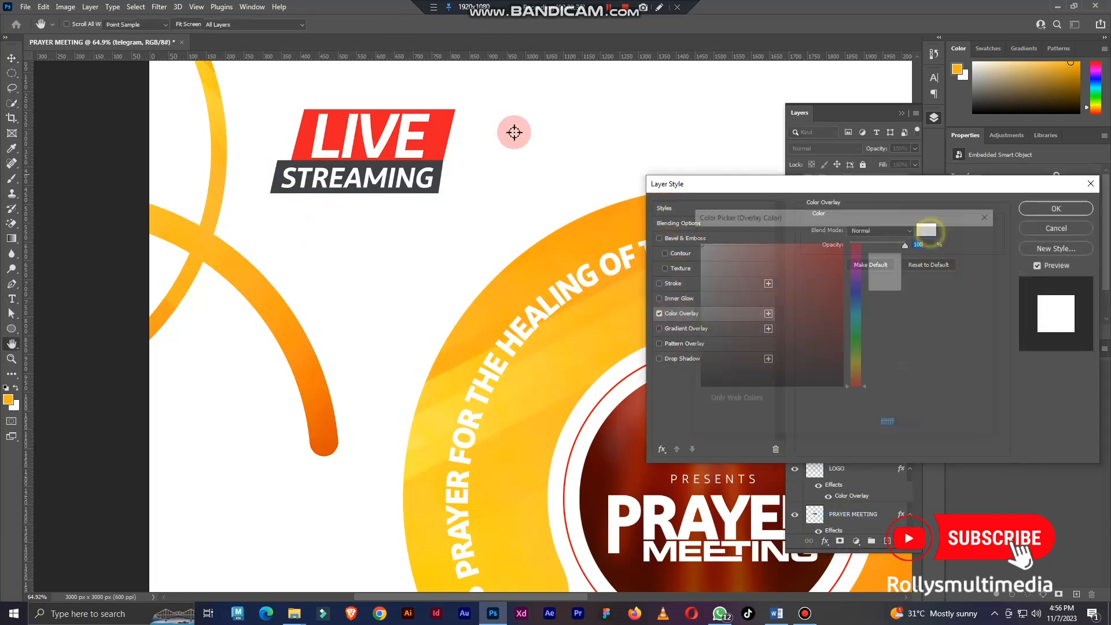
click(438, 120)
click(932, 237)
click(1054, 208)
key(v)
scroll(190, 294, down, 4)
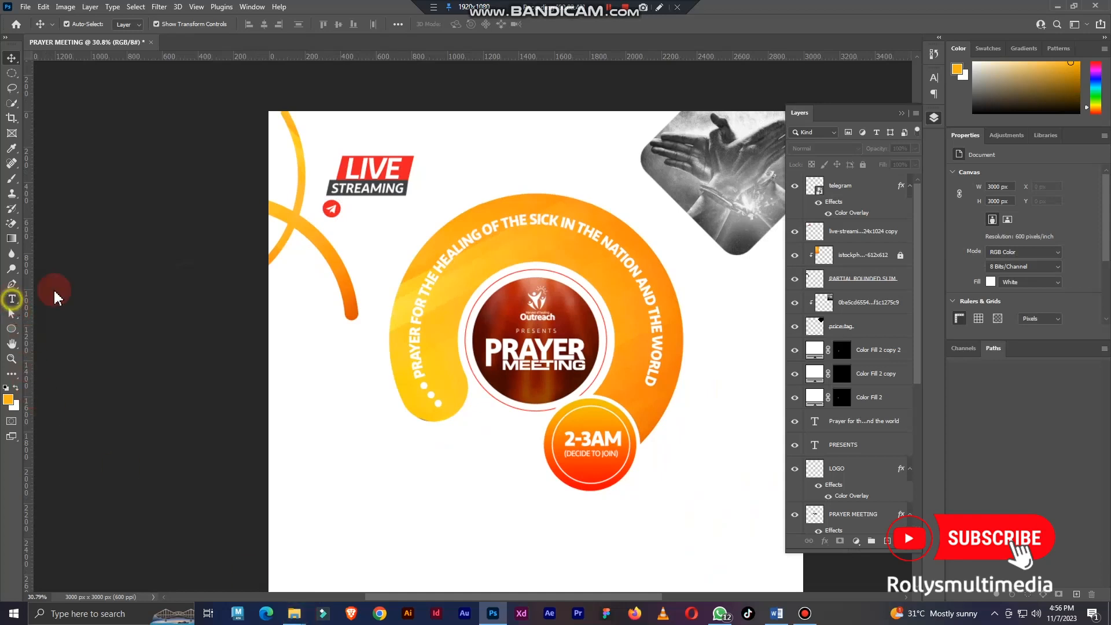
Step: Add the text TELEGRAM beside the telegram icon in 10 pt Diodrum Cyrillic Bold
key(t)
scroll(347, 208, up, 4)
click(341, 222)
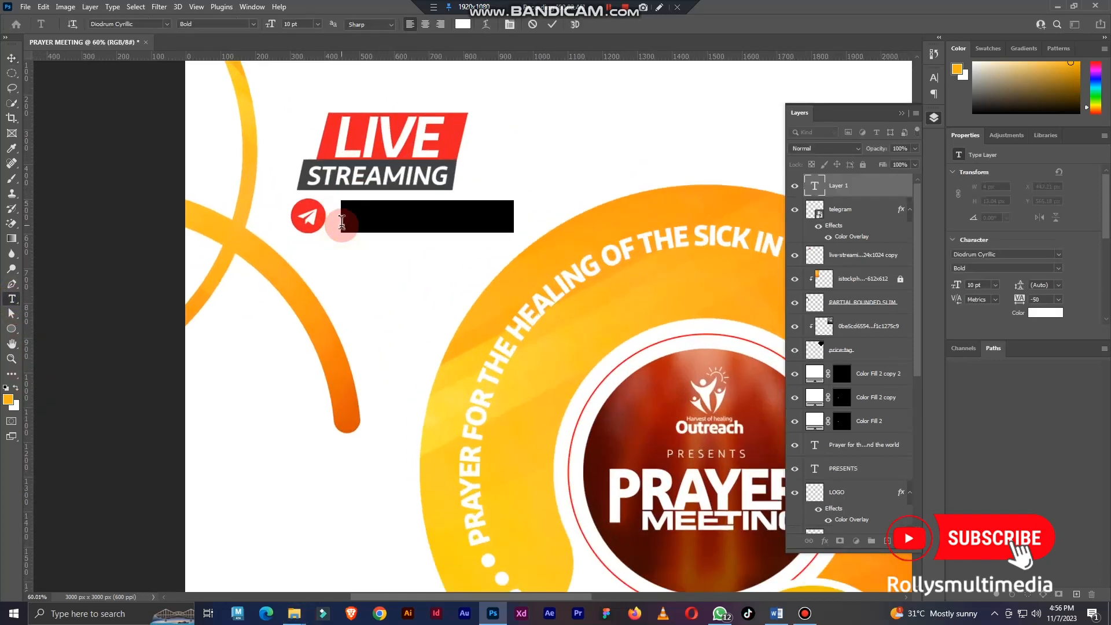
key(BackSpace)
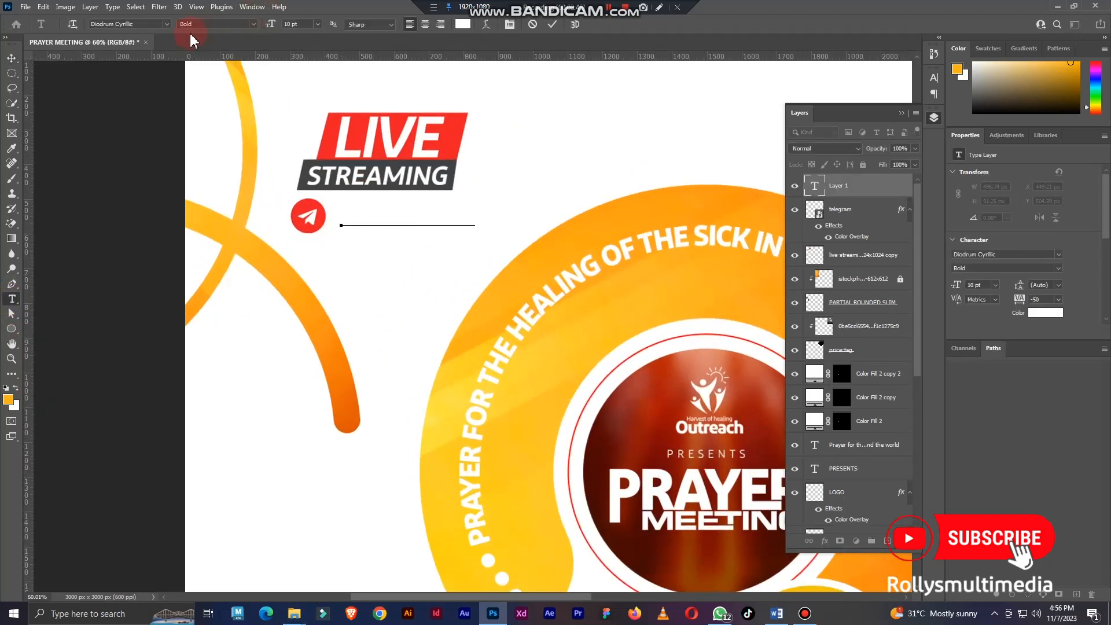
click(13, 57)
Step: Recolor the TELEGRAM text with the dark grey sampled from the STREAMING banner
click(1040, 316)
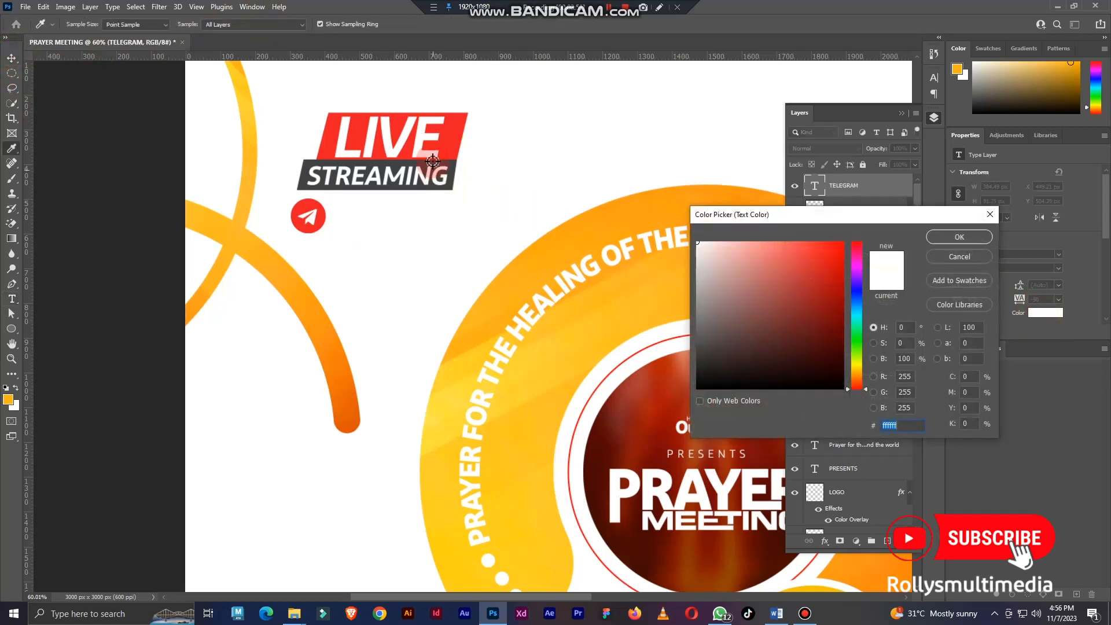
click(430, 162)
click(958, 236)
scroll(440, 215, up, 4)
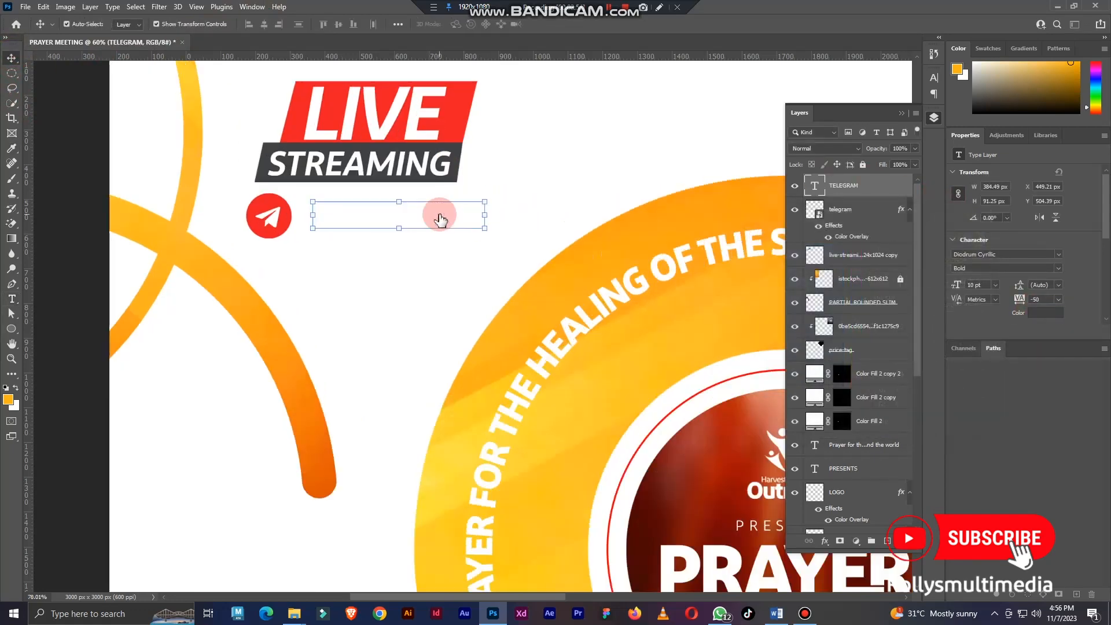
Step: Set the TELEGRAM text to the Semibold weight with an italic slant
click(937, 81)
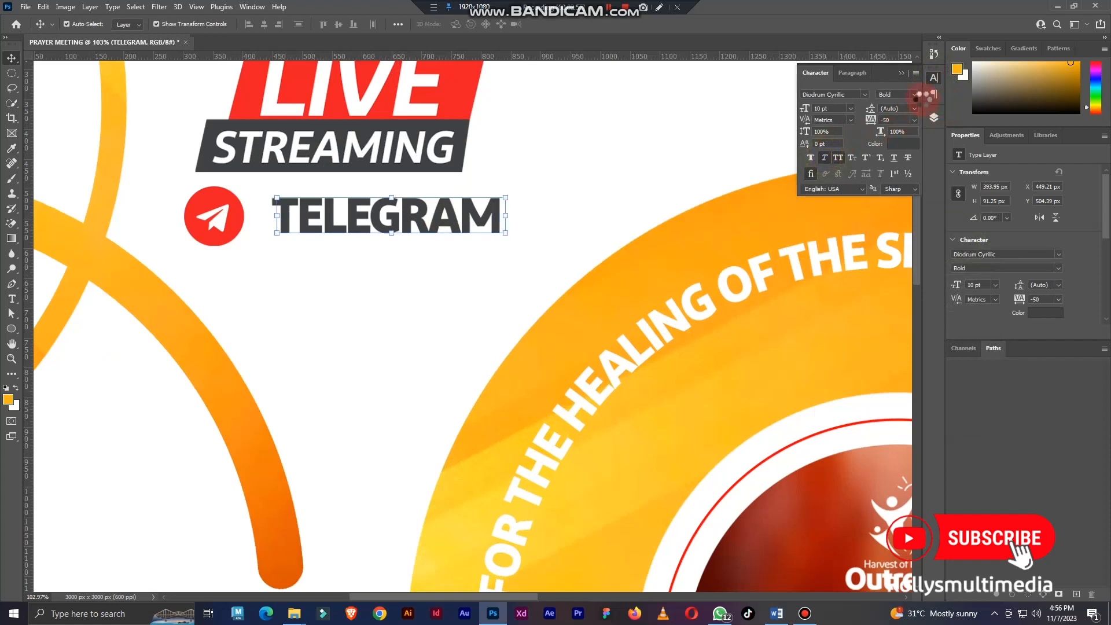
click(914, 95)
click(919, 143)
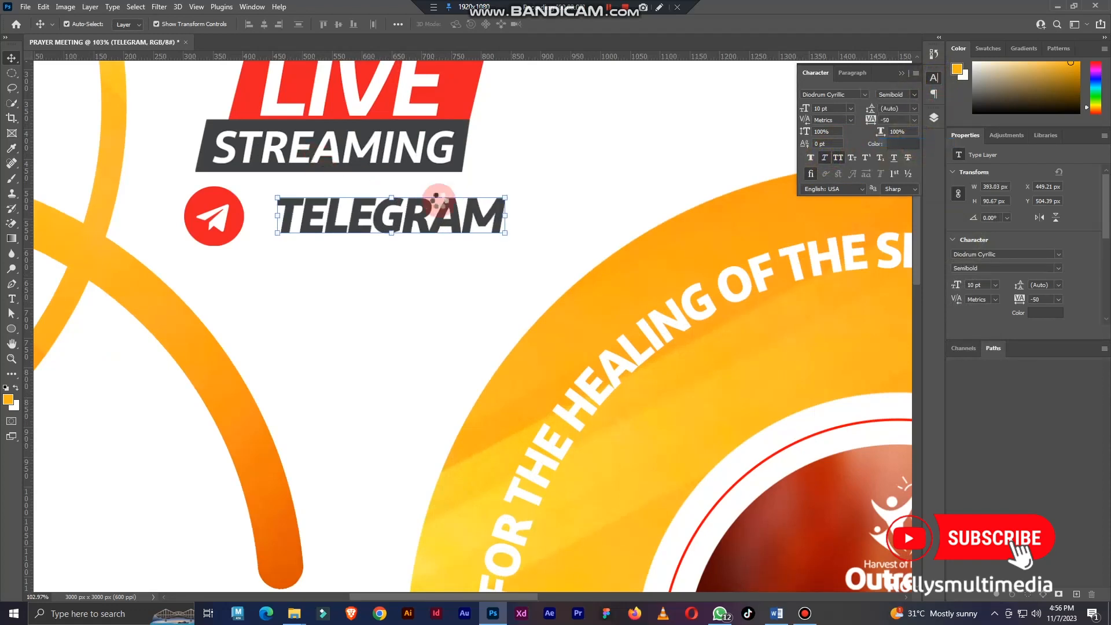
Step: Scale the TELEGRAM text down to about 8.81 pt and fit it beneath STREAMING, close to the telegram icon
drag(506, 220, 462, 207)
key(Return)
scroll(434, 179, down, 4)
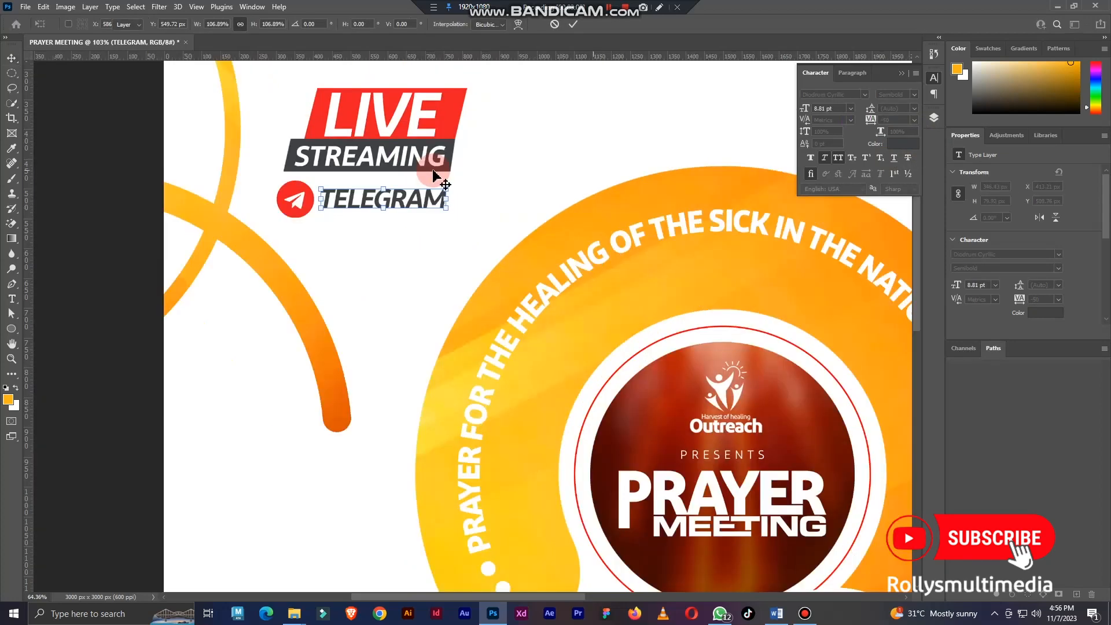
key(Return)
scroll(417, 176, up, 3)
scroll(413, 177, down, 6)
click(270, 238)
scroll(424, 191, up, 5)
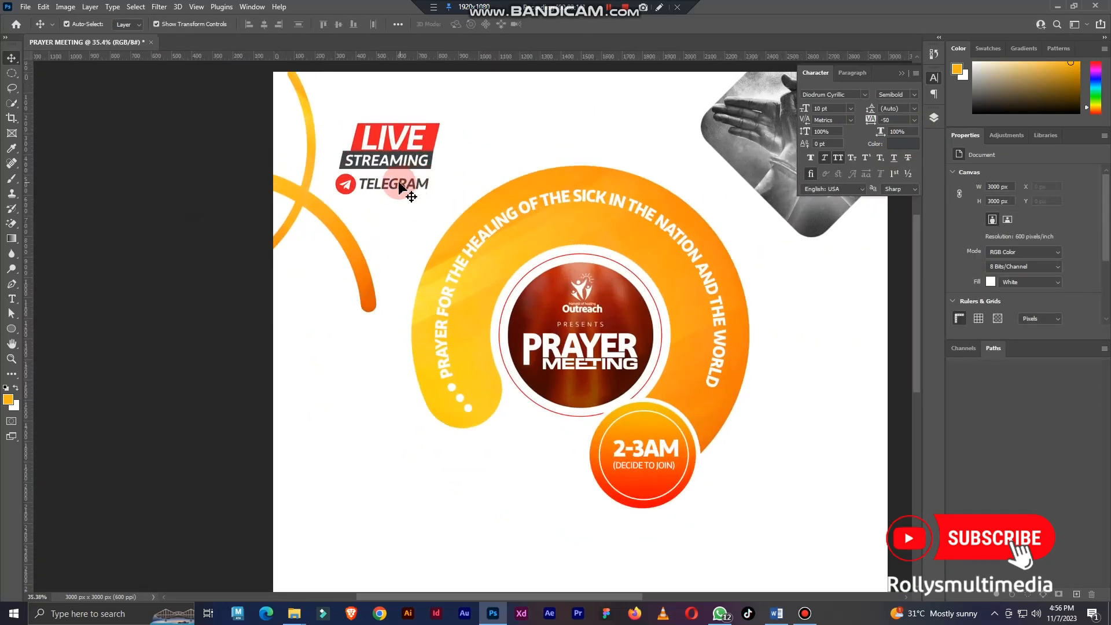
Step: Move the TELEGRAM text up toward STREAMING, and shrink the telegram icon to about 83 px, aligned with the text
drag(403, 186, 405, 181)
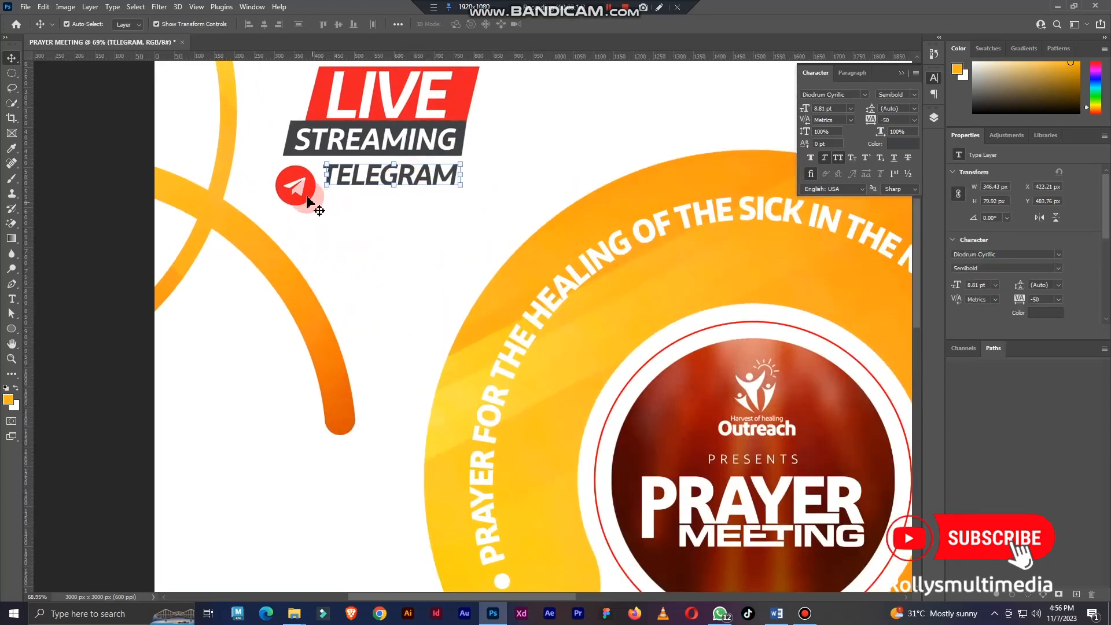
scroll(307, 199, up, 3)
drag(291, 200, 301, 179)
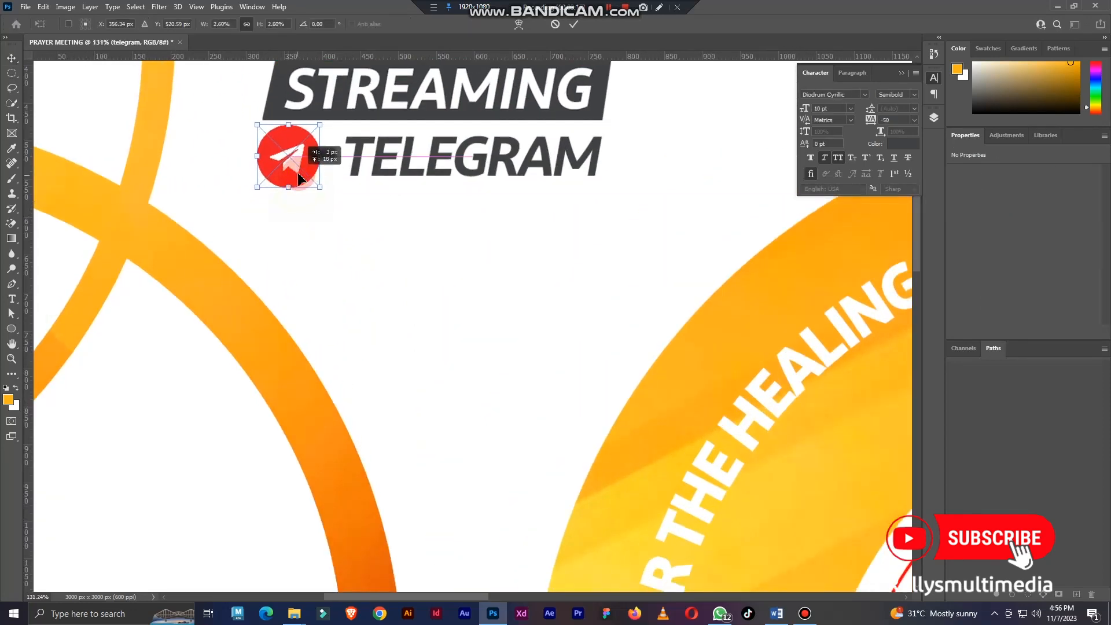
key(Return)
scroll(379, 206, down, 5)
click(183, 243)
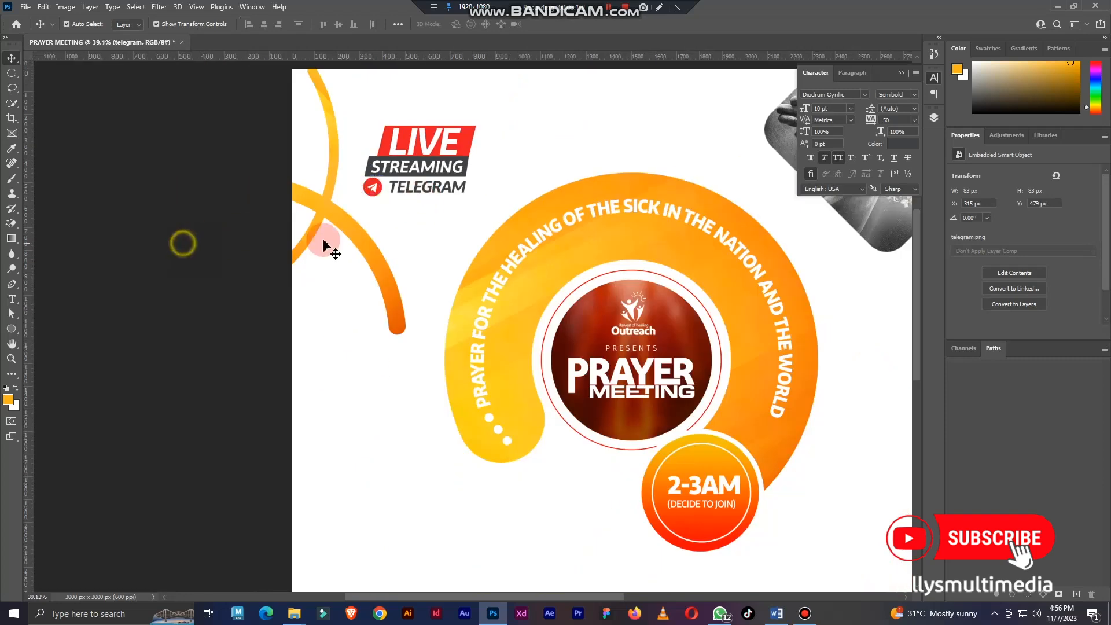
Step: Nudge the telegram icon slightly closer to the TELEGRAM text
scroll(380, 186, up, 5)
scroll(367, 187, up, 3)
drag(384, 172, 402, 180)
scroll(347, 231, down, 10)
click(206, 255)
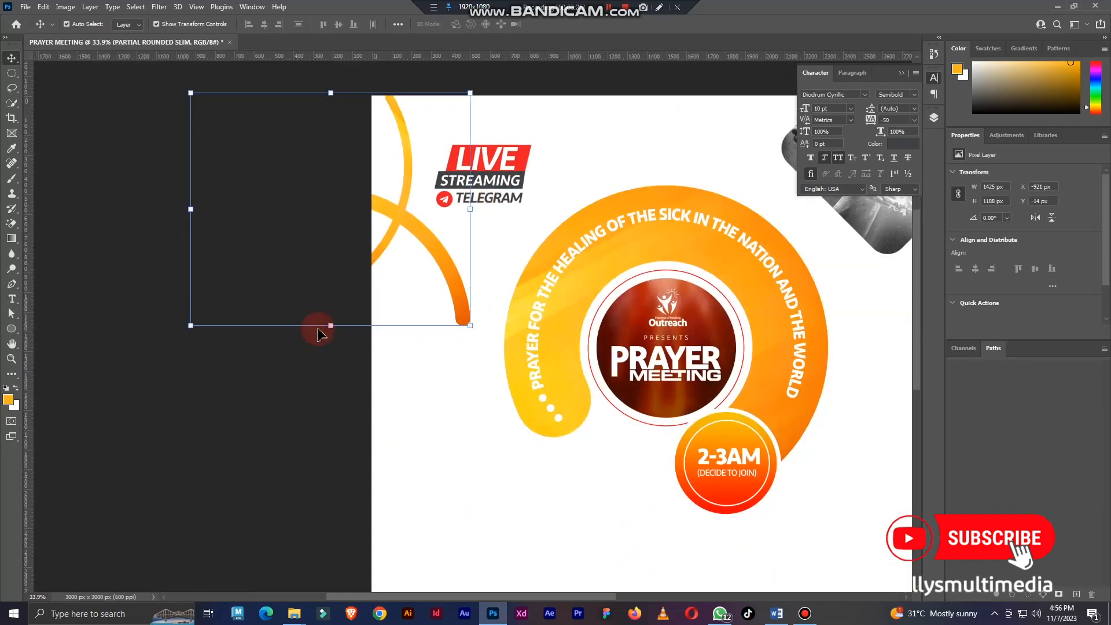
scroll(524, 252, up, 3)
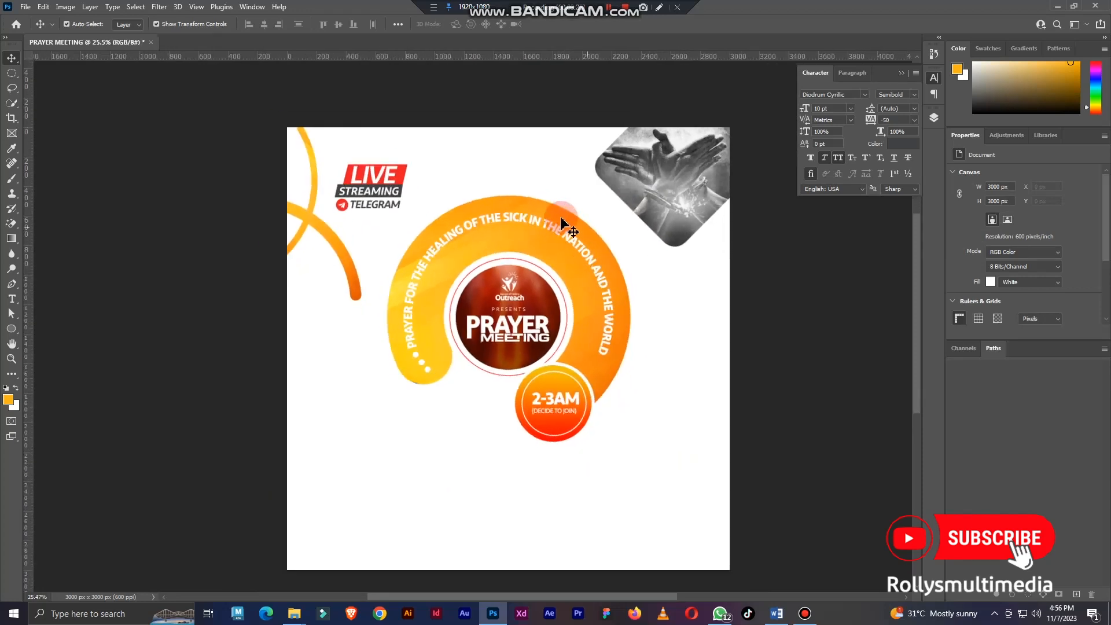
drag(609, 242, 593, 210)
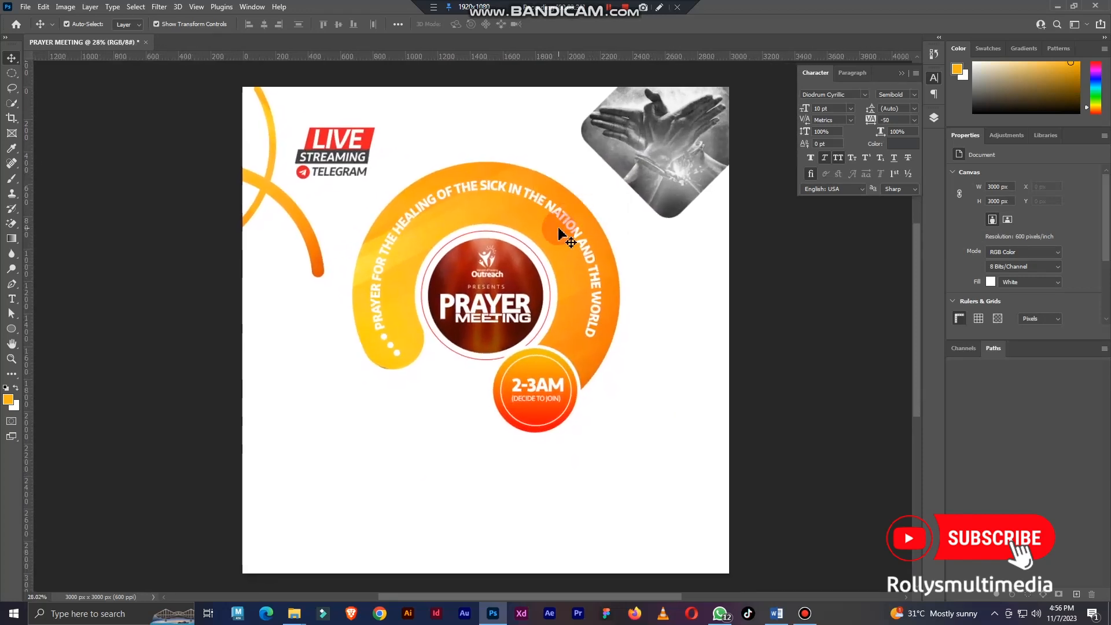
scroll(570, 237, down, 1)
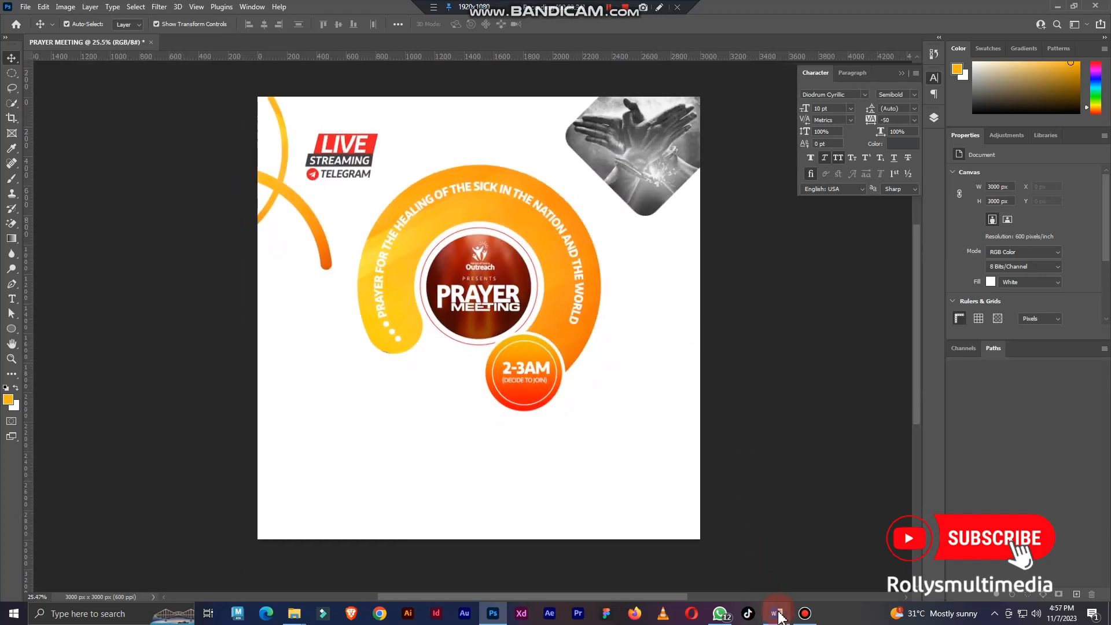
Step: Switch to the Word document, copy the date line "31st Dec 2023", and return to Photoshop
click(777, 615)
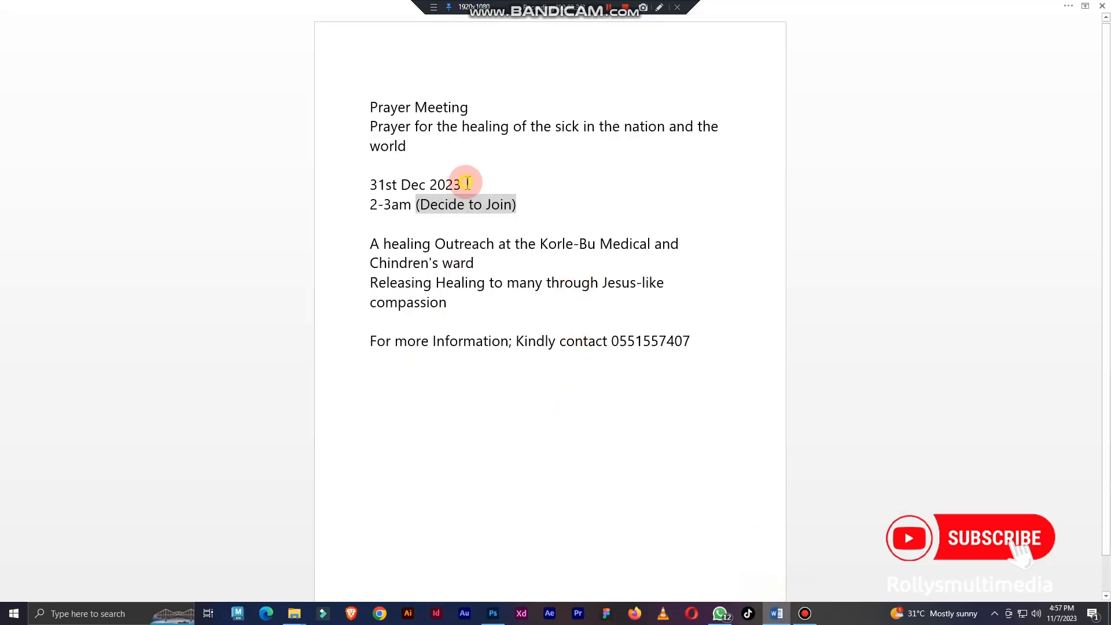
drag(467, 183, 340, 186)
click(493, 613)
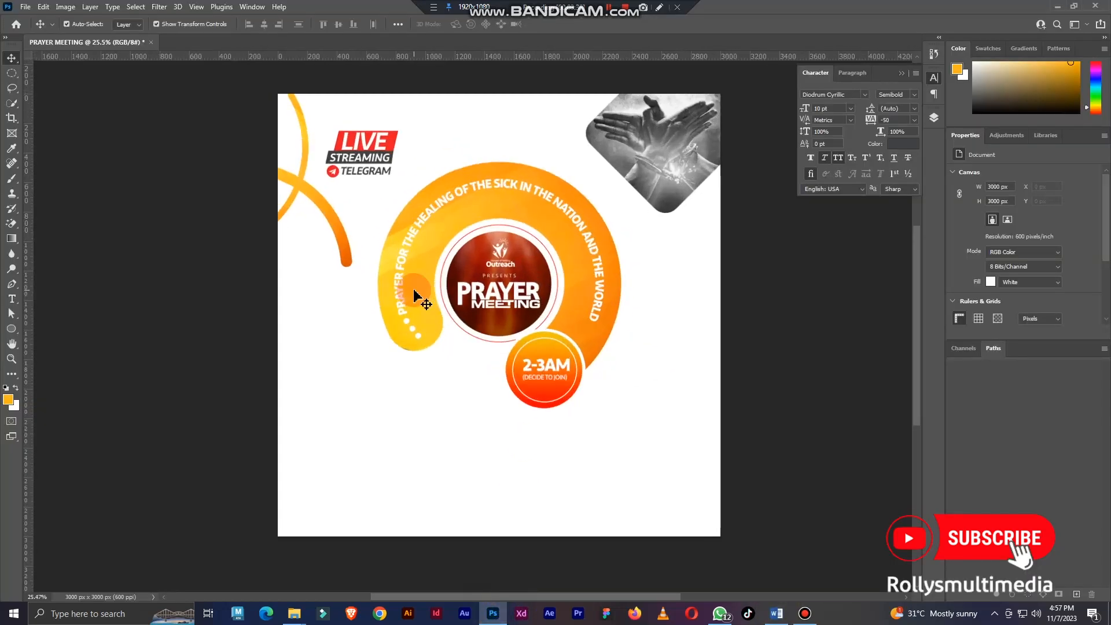
Step: Place the price-tag graphic directly above the Background layer, scaled to about 25%, rotated about -5.3°, and tucked behind the ring's lower-left end
scroll(414, 297, up, 2)
click(934, 119)
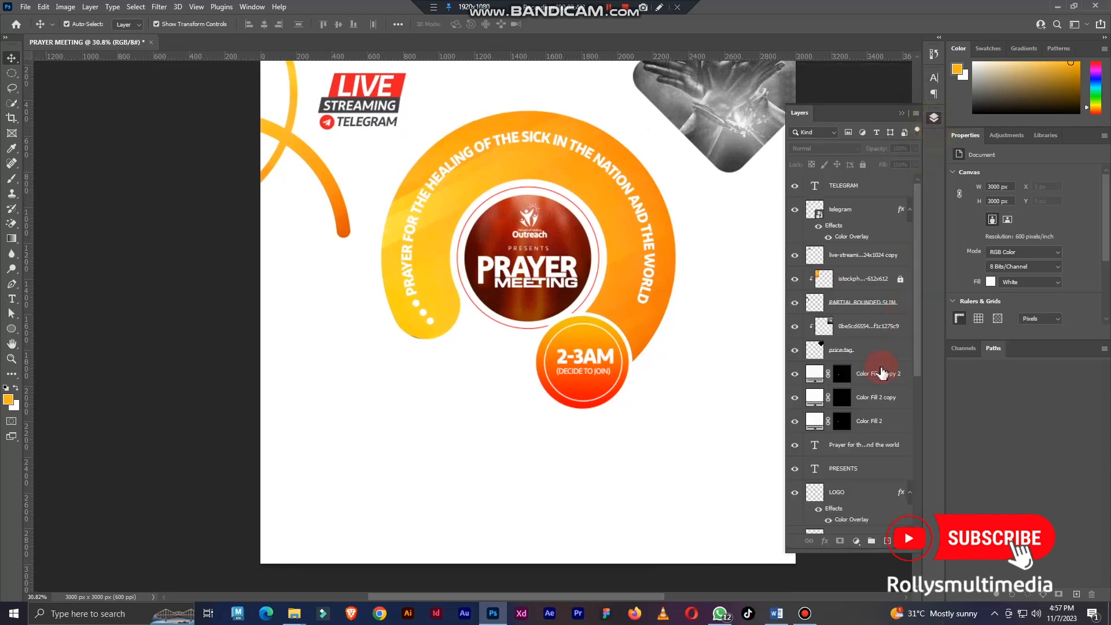
mouse_move(295, 613)
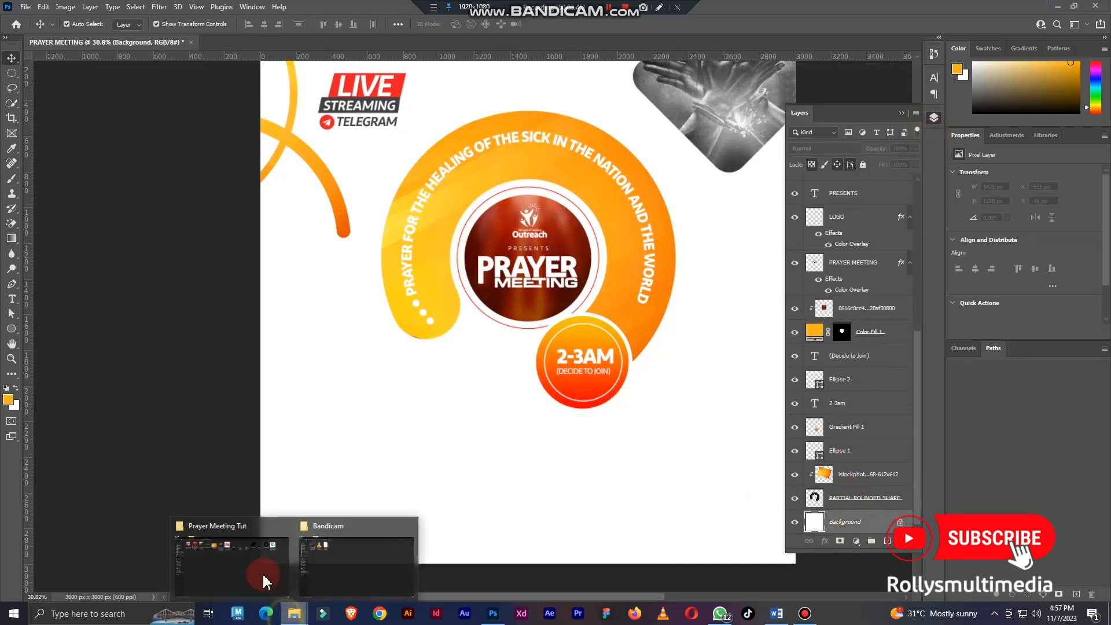
click(255, 570)
drag(761, 102, 468, 465)
drag(506, 519, 539, 279)
drag(533, 221, 417, 350)
drag(425, 409, 434, 373)
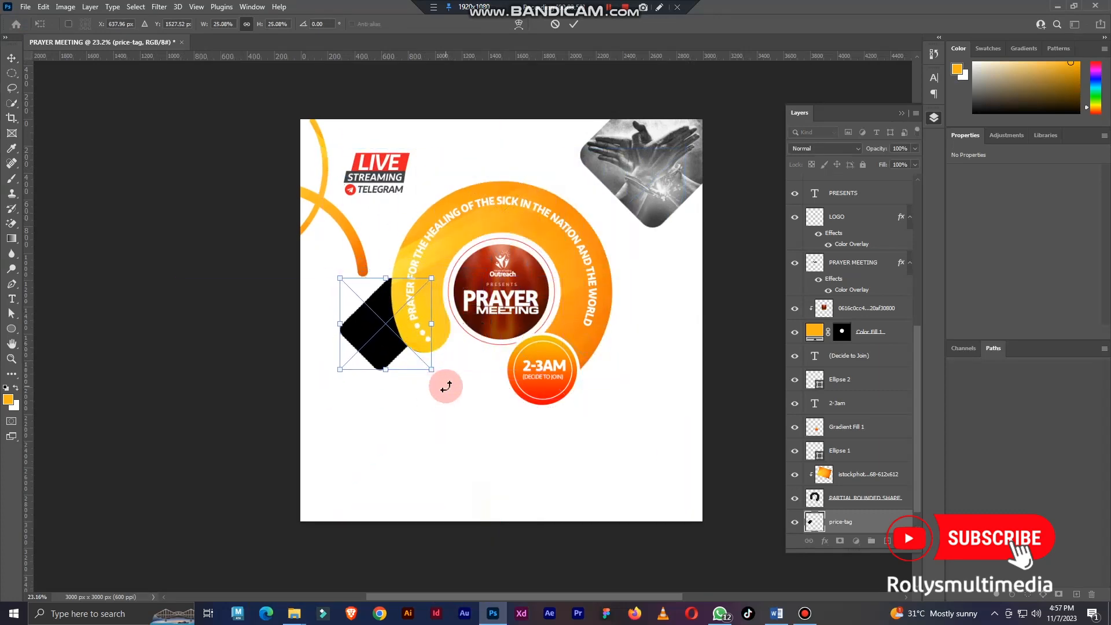
drag(386, 339, 389, 341)
key(Return)
scroll(361, 340, up, 5)
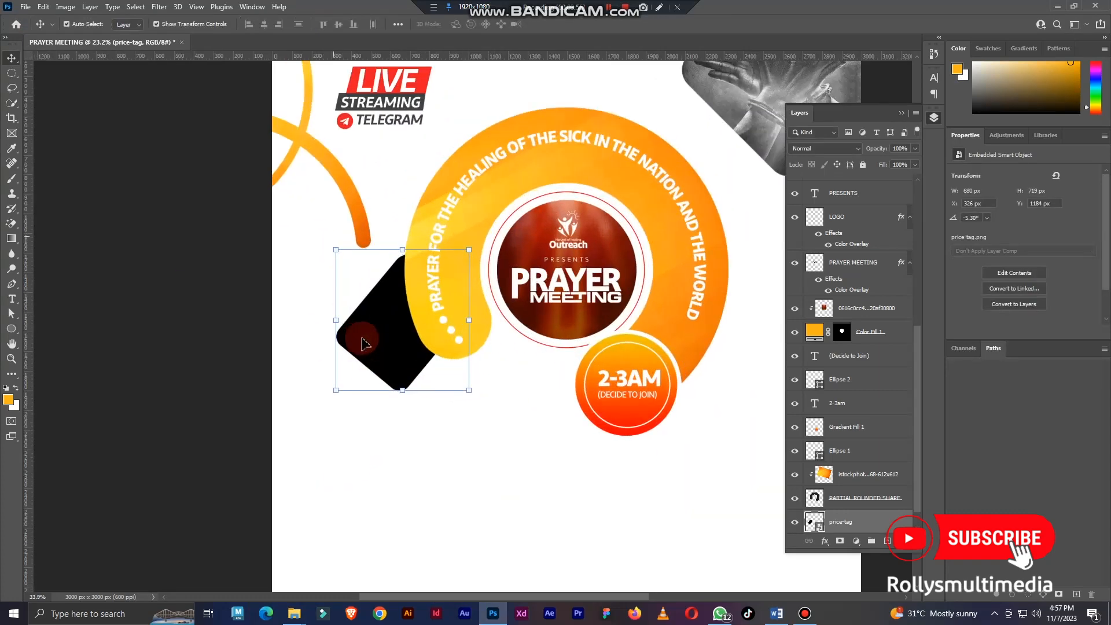
Step: Apply a Color Overlay to the price-tag layer in red-orange sampled from the 2-3AM badge, and rasterize the layer
click(824, 542)
click(845, 501)
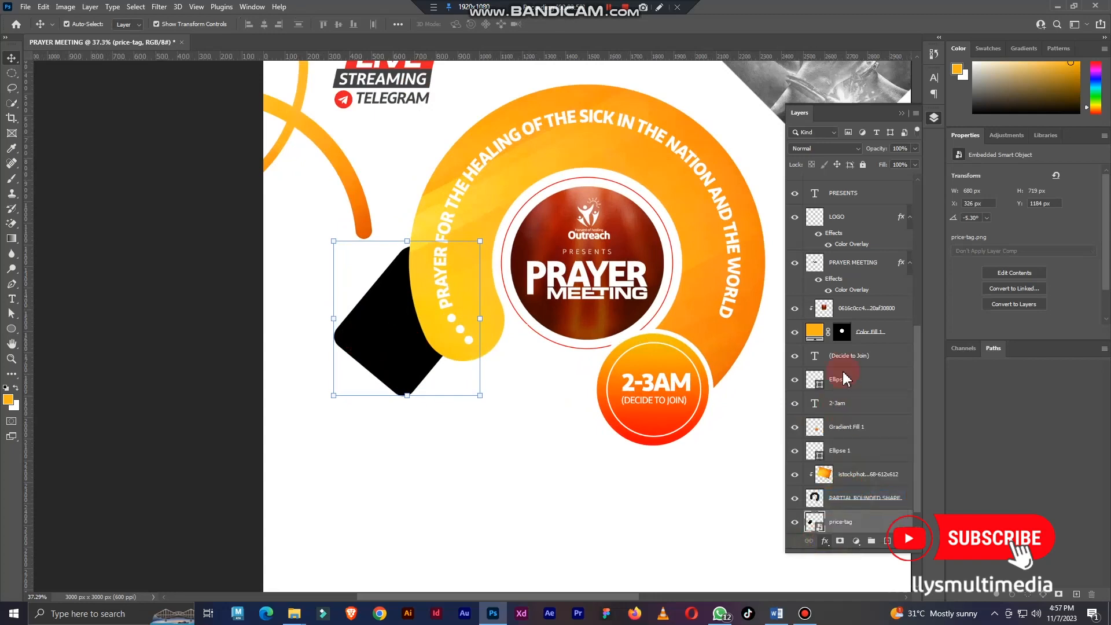
click(931, 234)
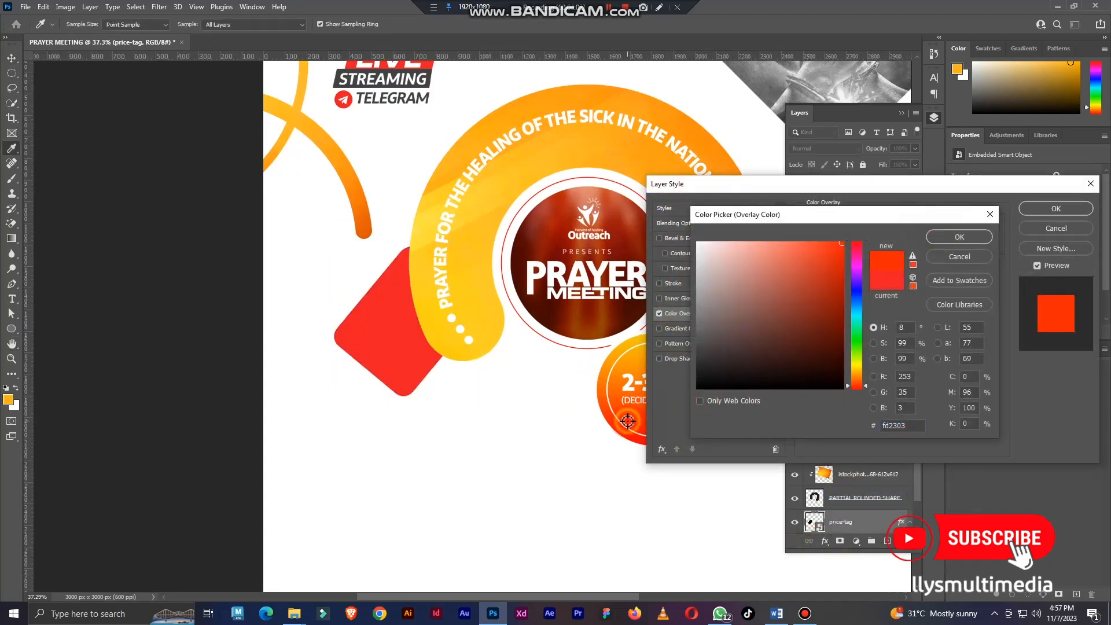
click(953, 240)
click(1042, 210)
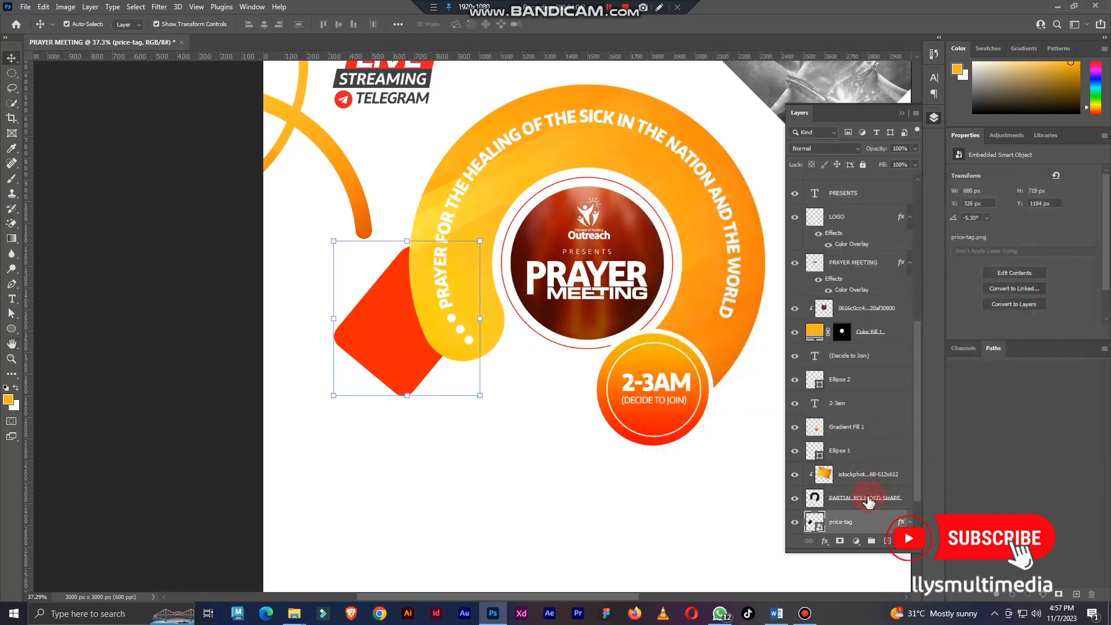
right_click(862, 521)
click(917, 240)
Step: Add the date text "31ST DEC 2023" on the price tag, broken into three lines
click(11, 299)
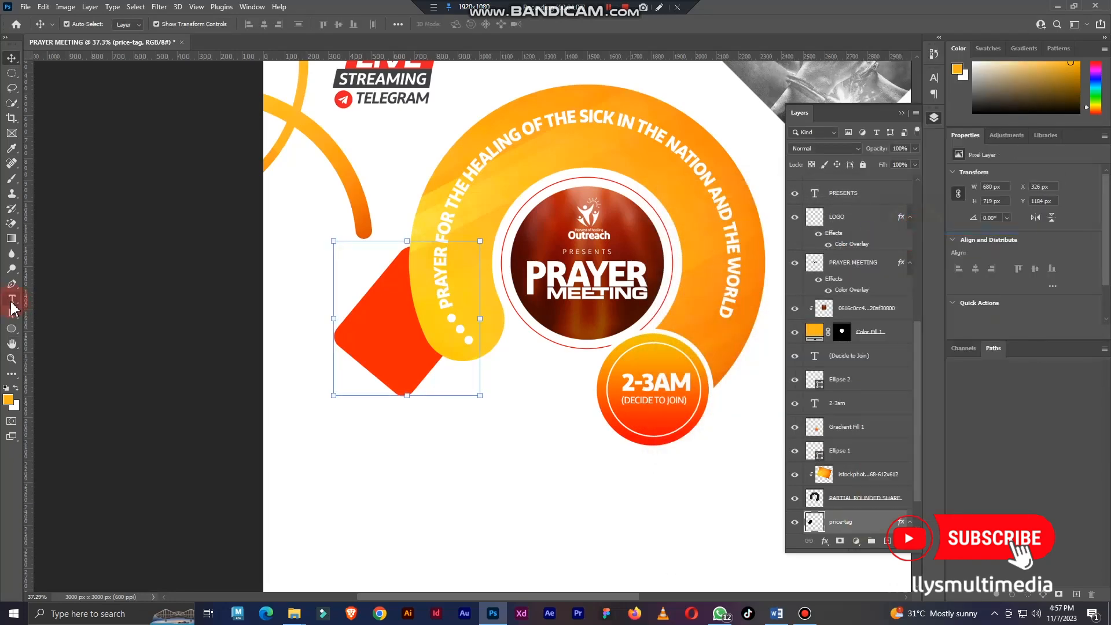
scroll(361, 322, up, 3)
click(360, 323)
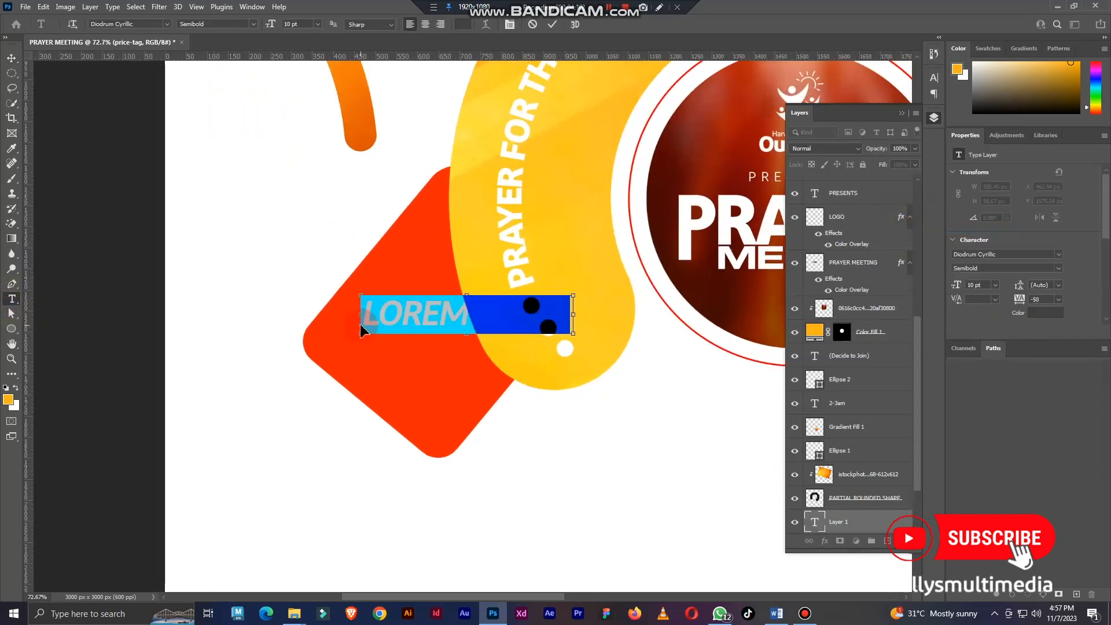
text(31ST DE)
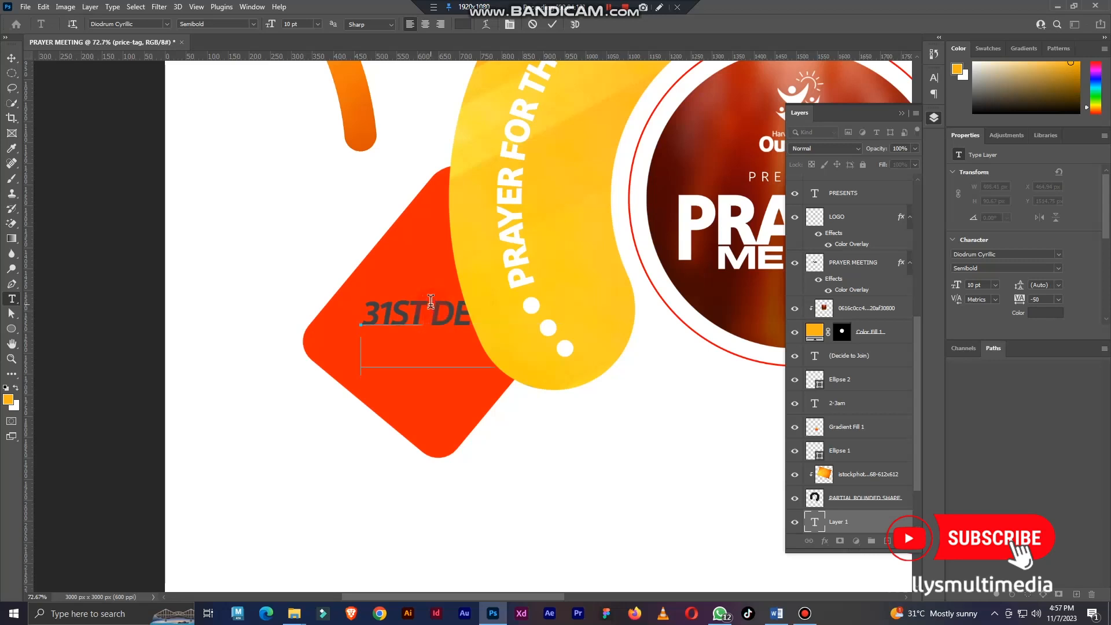
key(BackSpace)
key(Return)
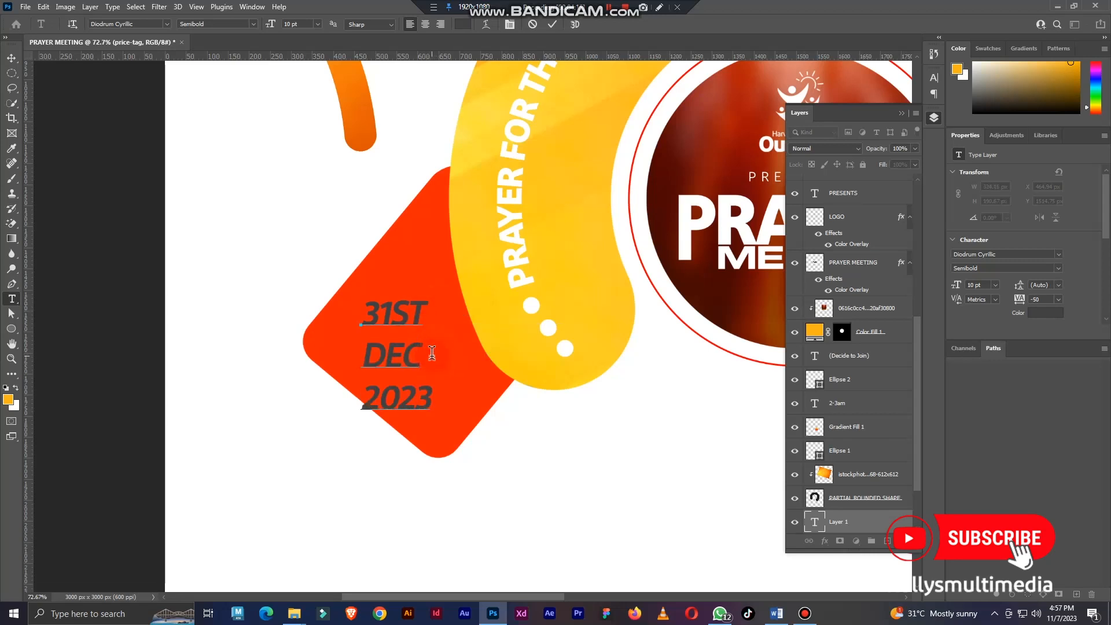
click(11, 58)
Step: Set the date text's leading to 8 pt
click(933, 78)
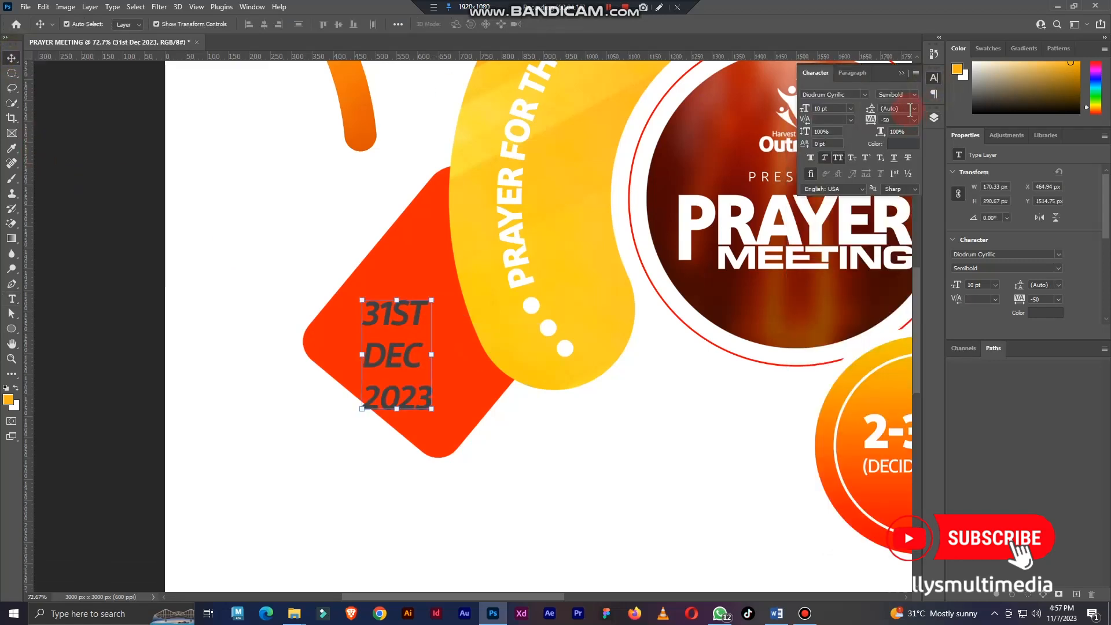
click(914, 109)
click(898, 134)
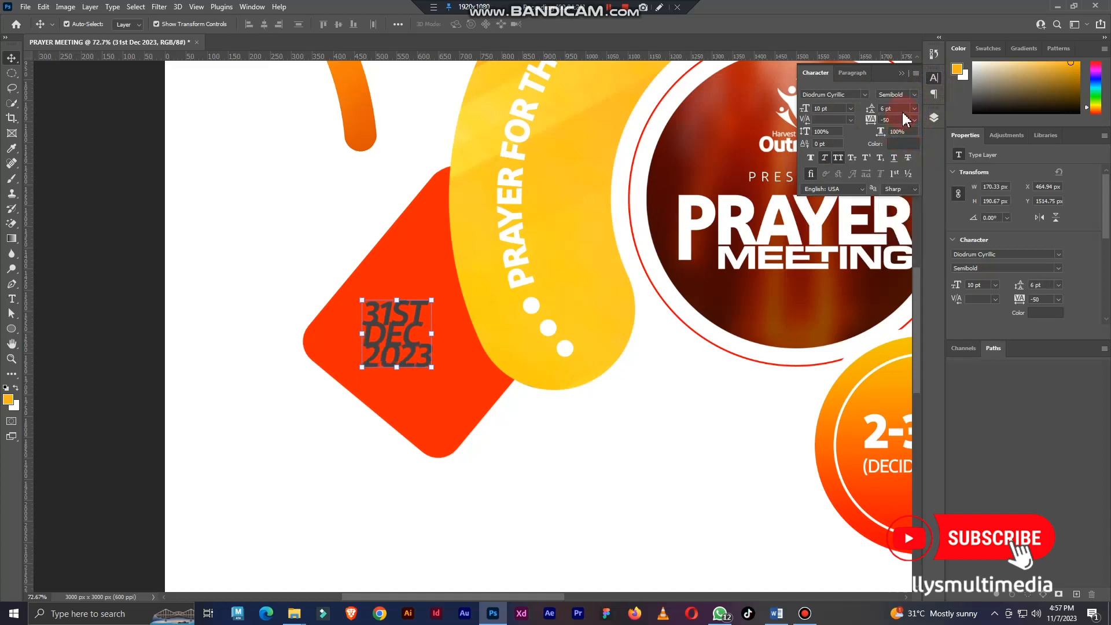
click(914, 108)
click(895, 142)
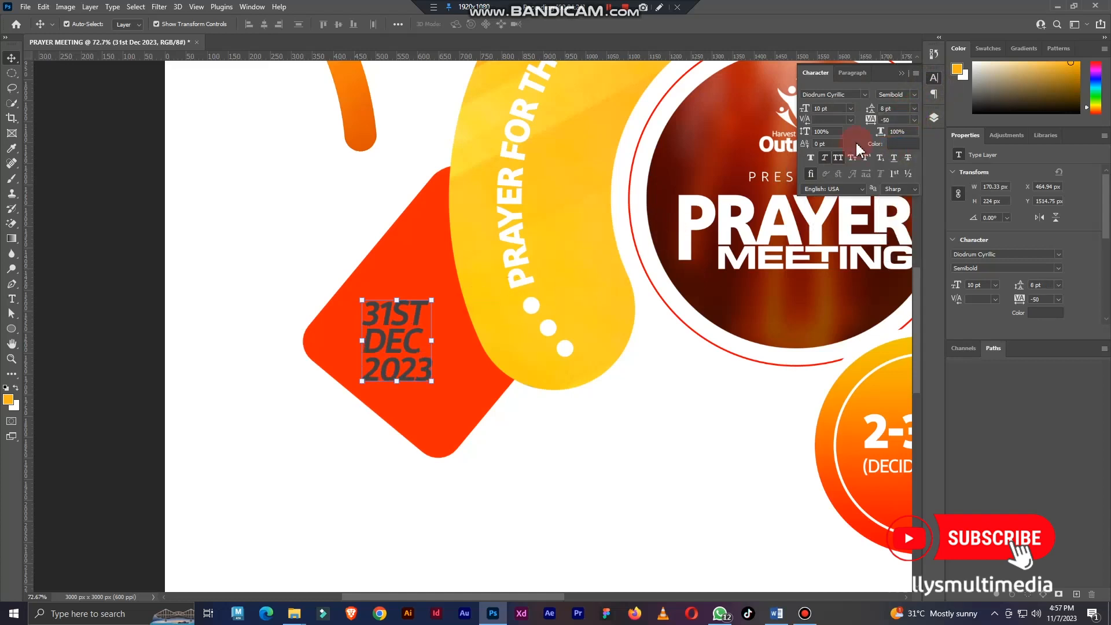
Step: Set the date text's weight to Bold and its colour to white
click(913, 94)
click(899, 149)
click(900, 144)
click(314, 224)
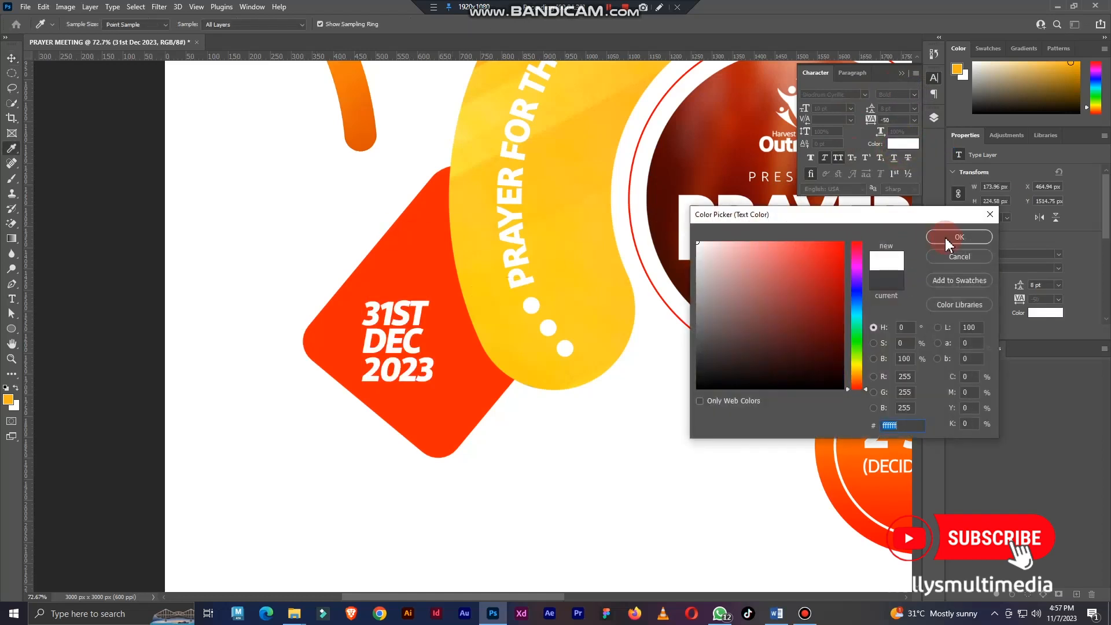
click(946, 238)
Step: Enlarge the date text to about 12.49 pt and nudge it up to sit centred on the tag
scroll(425, 314, up, 2)
scroll(426, 314, up, 1)
drag(444, 290, 470, 246)
key(Return)
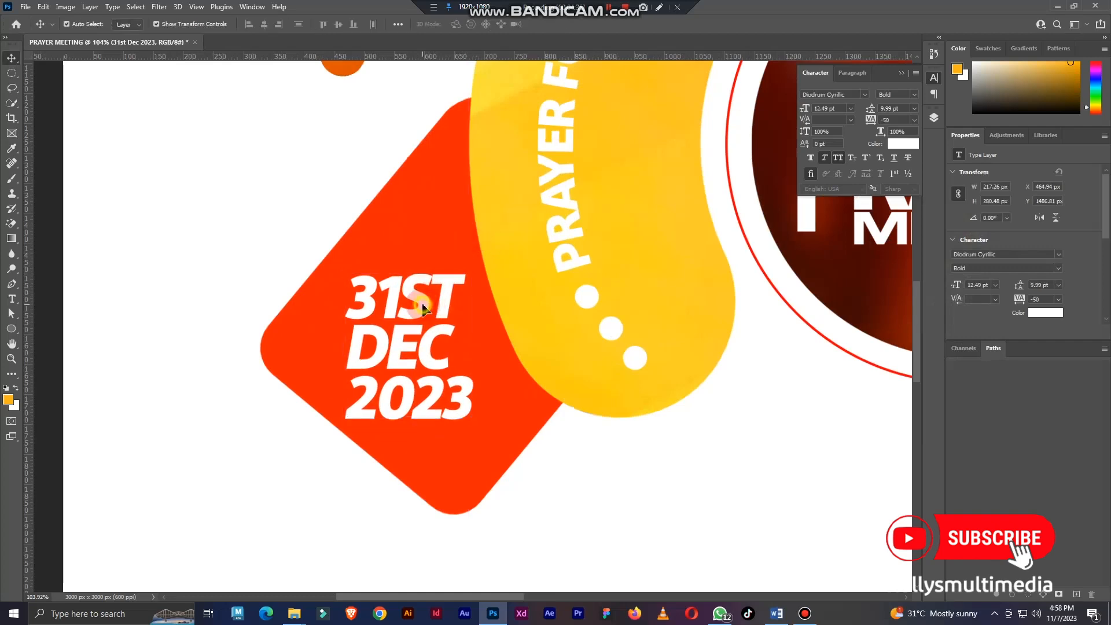
scroll(422, 289, down, 2)
scroll(417, 292, down, 8)
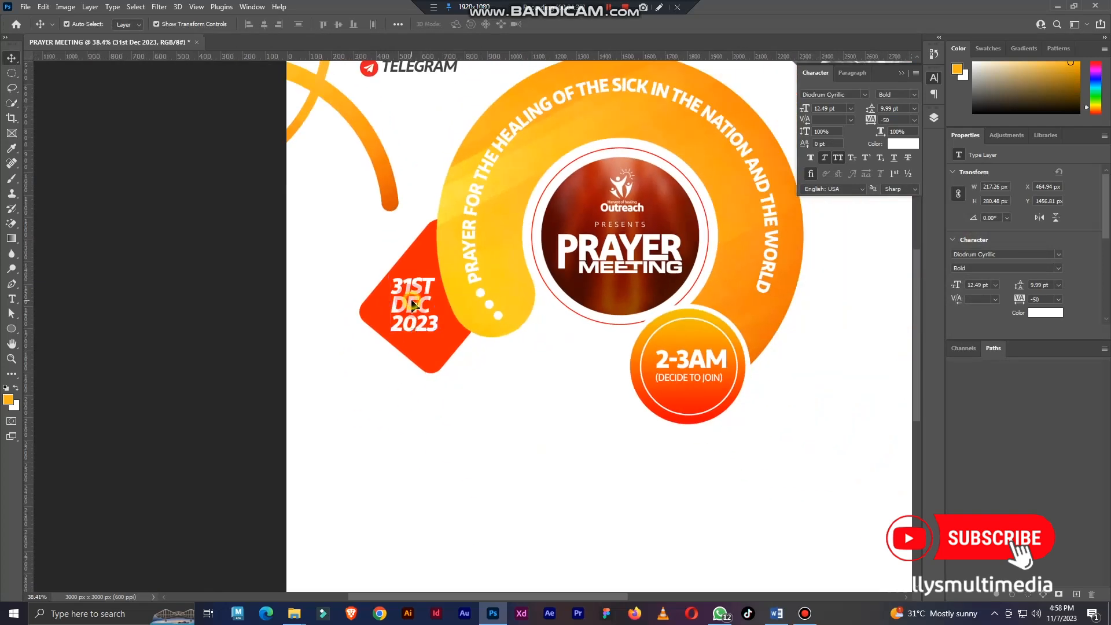
Step: Add a white 22 px outside Stroke to the PARTIAL ROUNDED SHAPE ring layer
click(457, 314)
scroll(457, 314, down, 3)
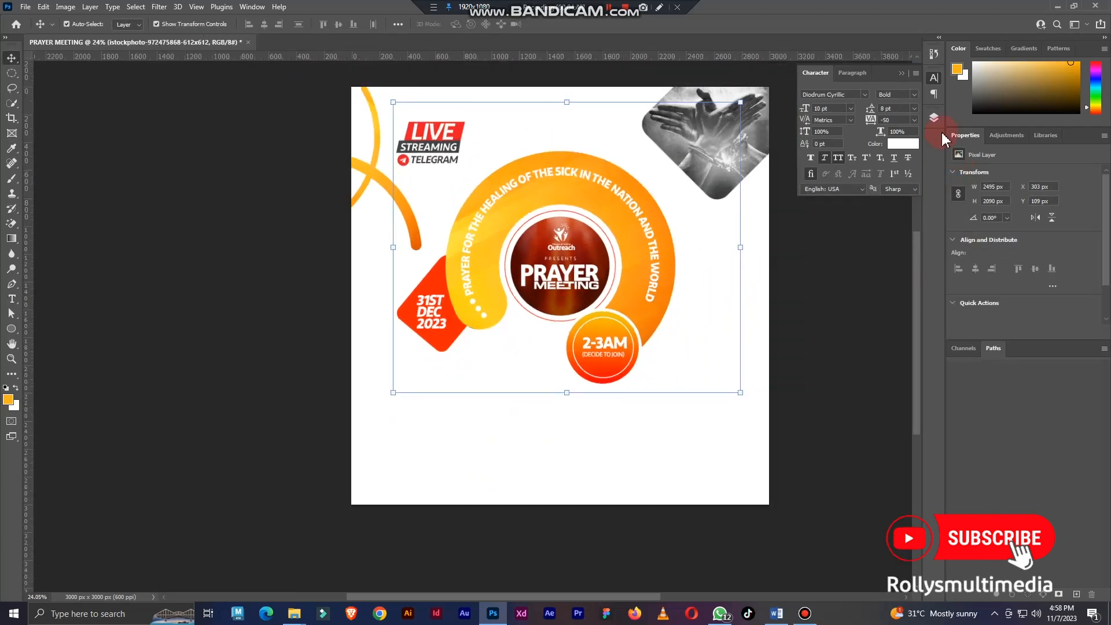
key(F7)
scroll(605, 275, down, 2)
click(870, 477)
click(873, 499)
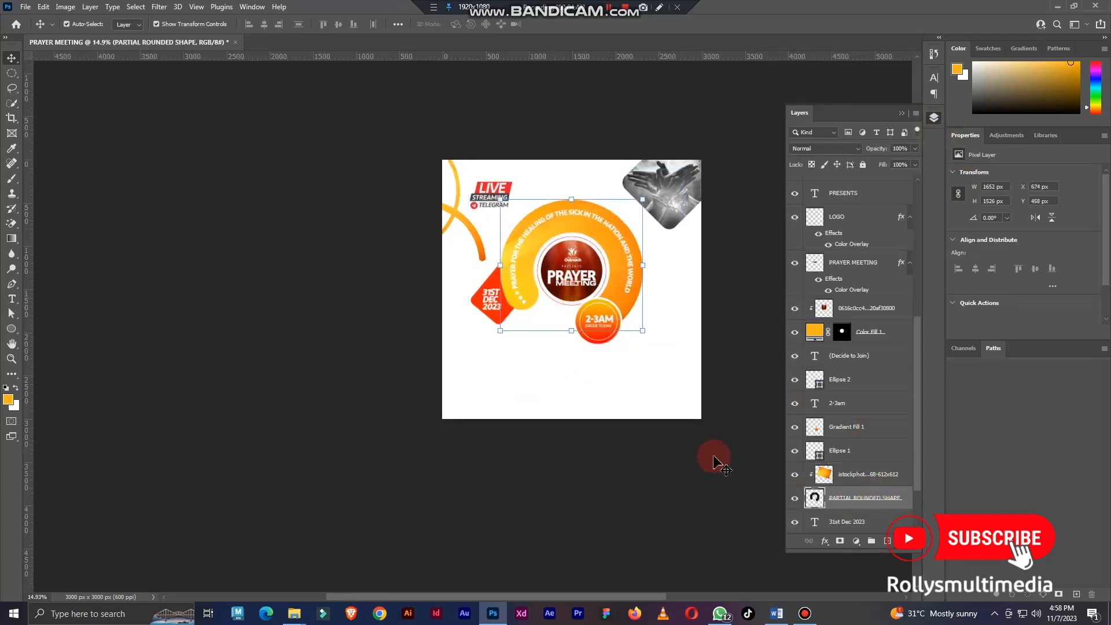
scroll(682, 223, up, 3)
right_click(865, 505)
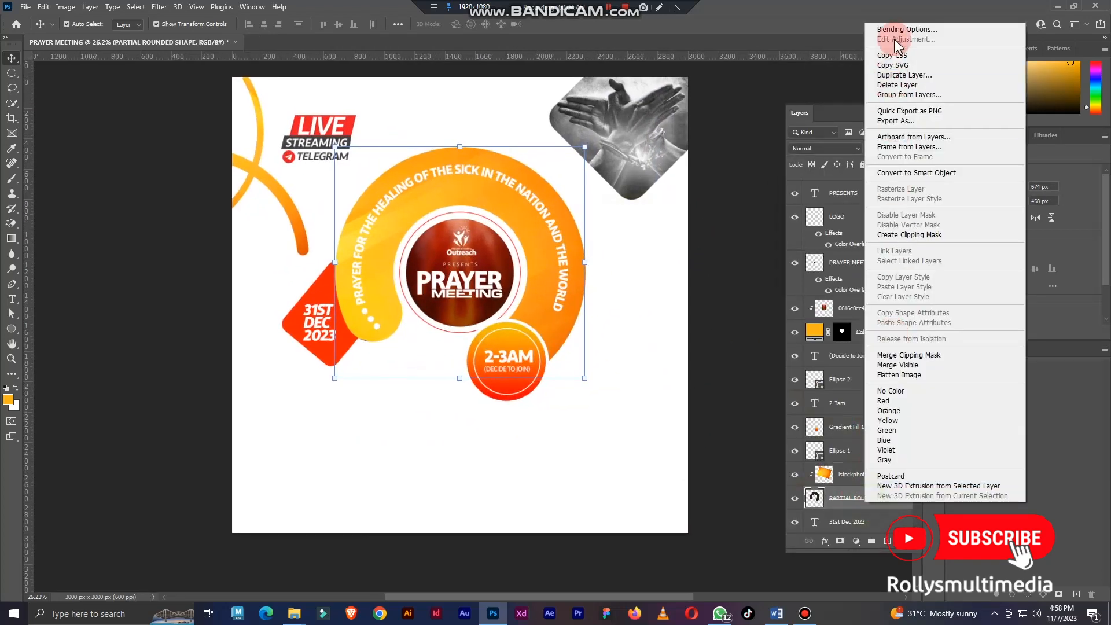
click(891, 28)
click(674, 283)
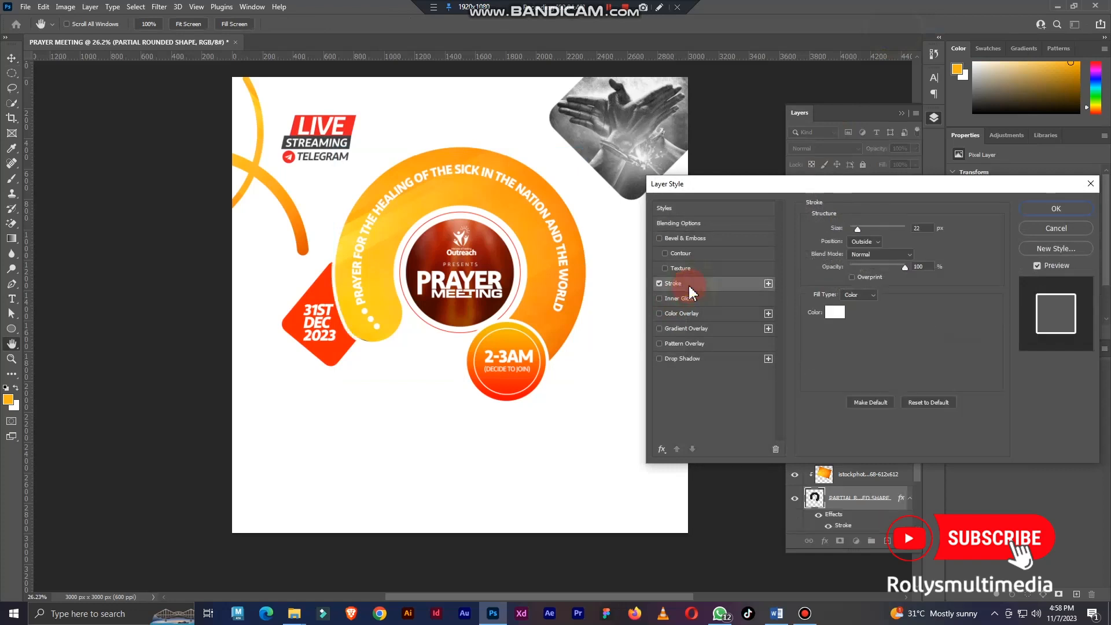
click(1037, 213)
click(933, 118)
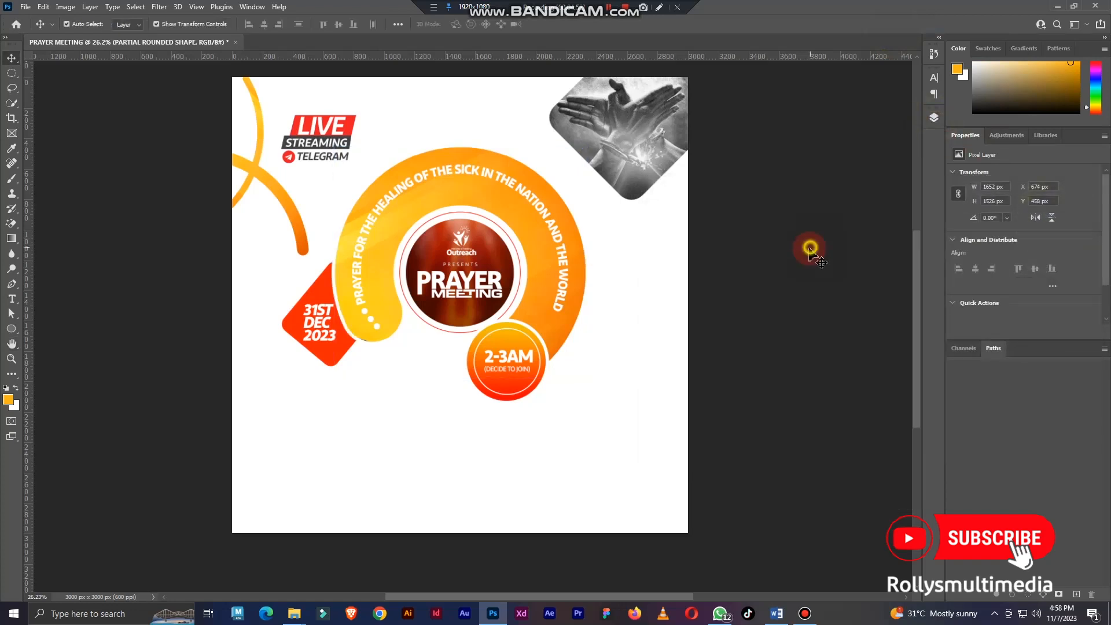
Step: Draw a wide rectangular marquee about 1900 × 140 px below the ring and time badge
key(v)
scroll(711, 289, down, 1)
click(598, 304)
scroll(601, 305, up, 1)
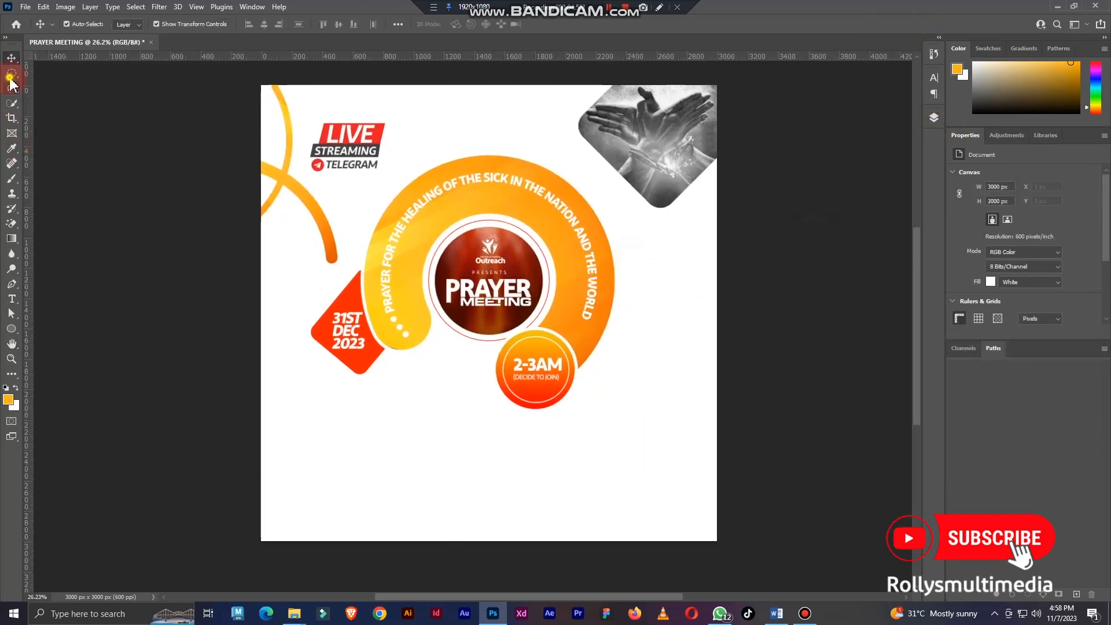
click(12, 74)
click(58, 75)
mouse_move(323, 444)
mouse_down()
mouse_move(603, 449)
mouse_move(608, 464)
mouse_move(588, 472)
mouse_up()
Step: Fill the selection with a #404143 Solid Color layer sampled from the STREAMING label, and shift the bar slightly right
click(933, 118)
click(855, 541)
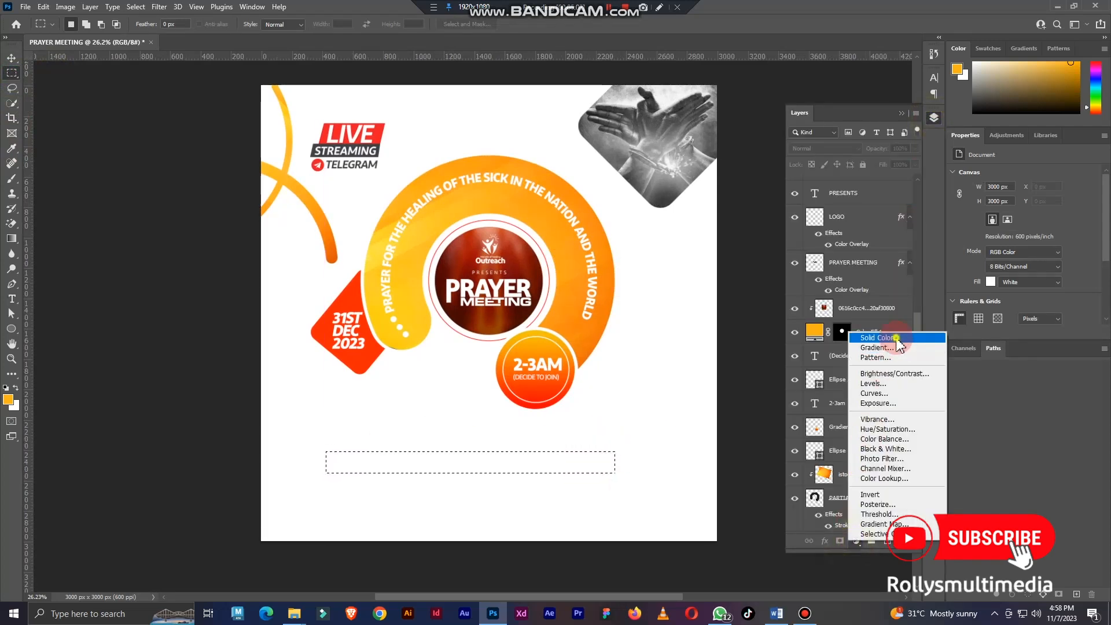
click(880, 338)
click(371, 147)
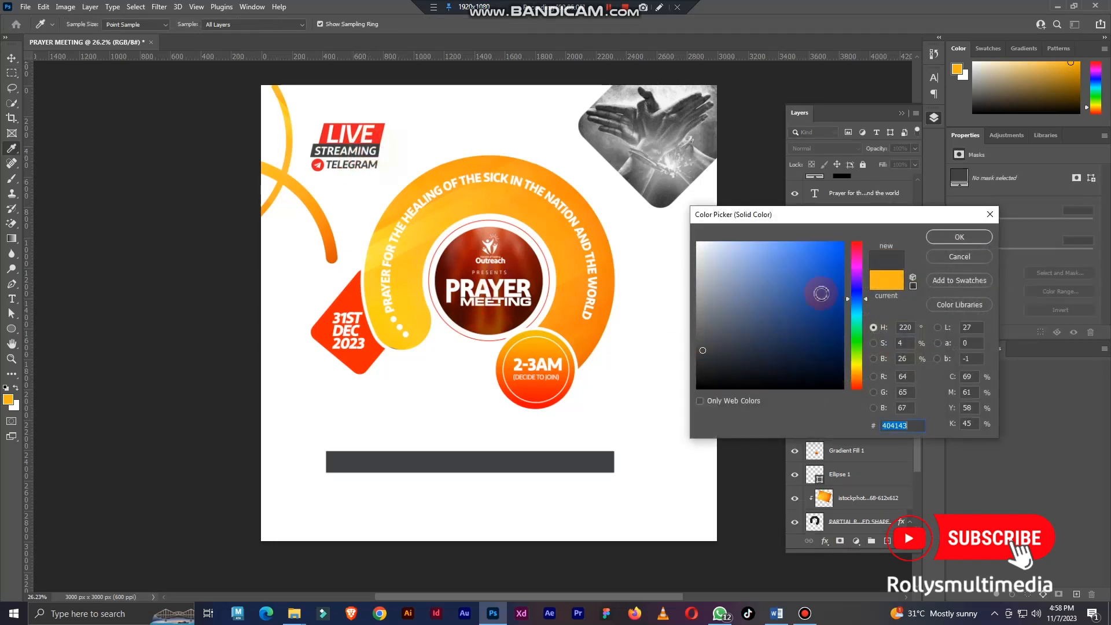
click(965, 243)
click(11, 58)
click(532, 466)
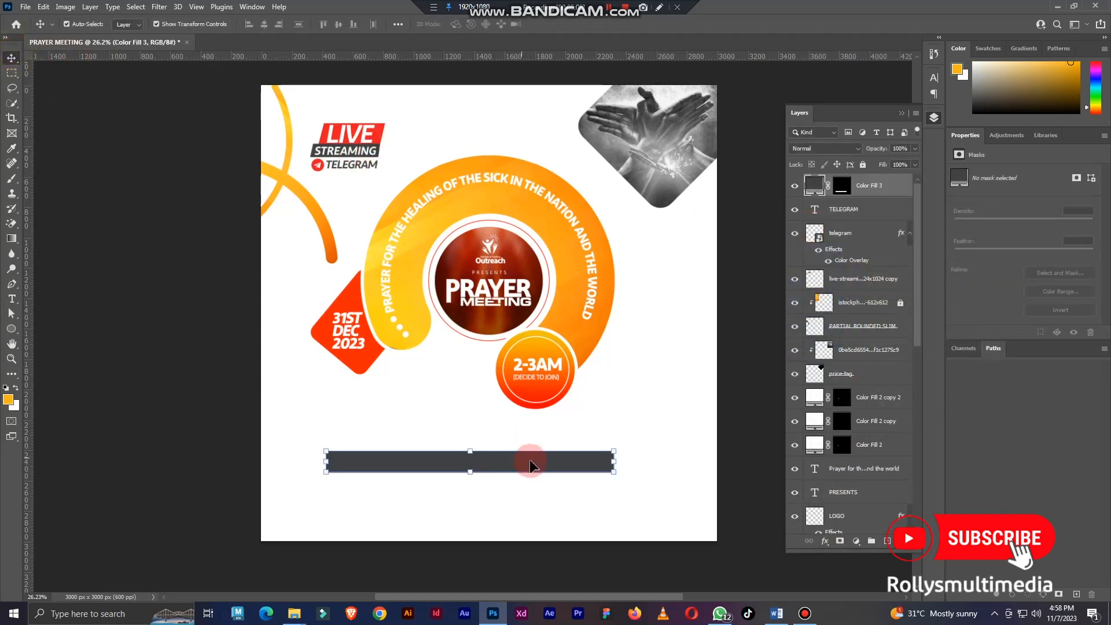
drag(539, 466, 539, 466)
Step: Copy "A healing Outreach at the Korle-Bu Medical and Chindren's ward" from the Word document and paste it as Photoshop text above the dark bar
click(775, 612)
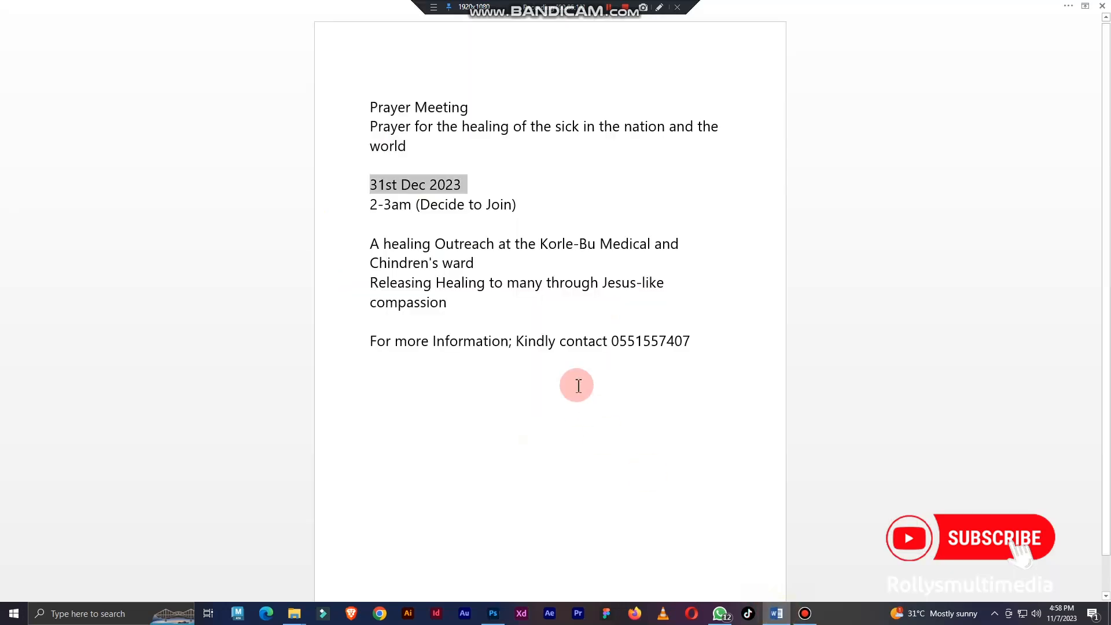
drag(538, 264, 361, 243)
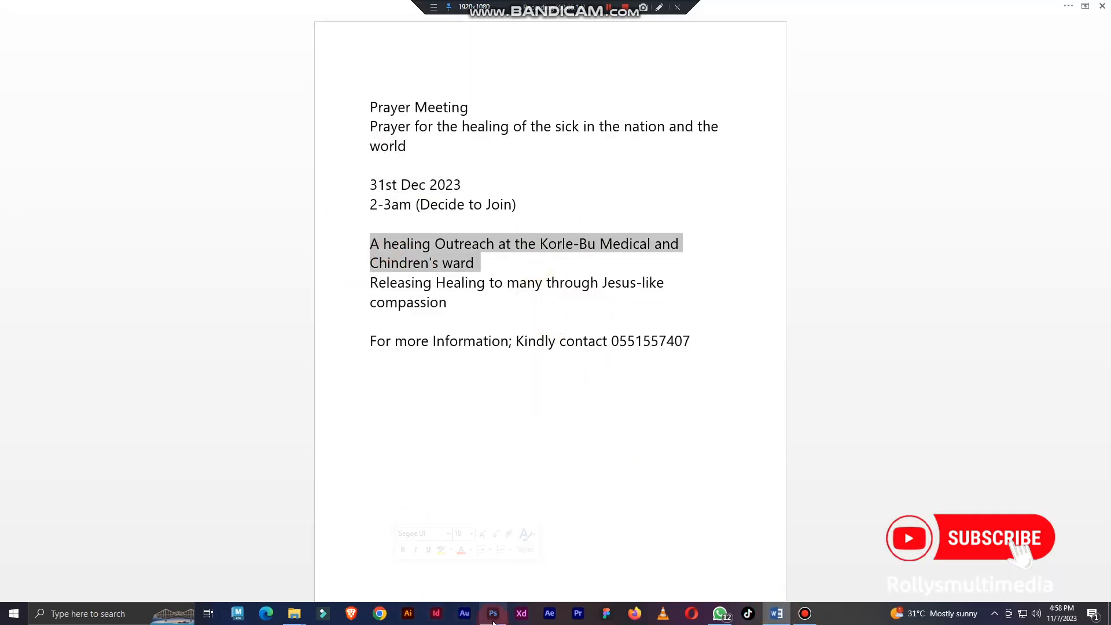
click(493, 612)
click(12, 298)
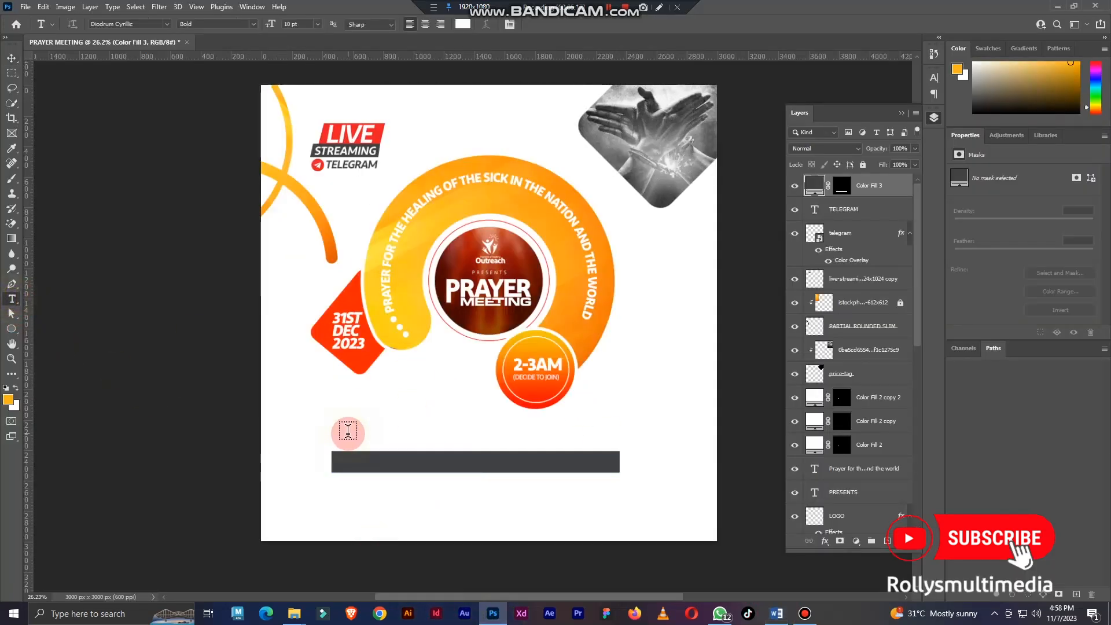
click(348, 431)
key(ctrl+v)
click(12, 56)
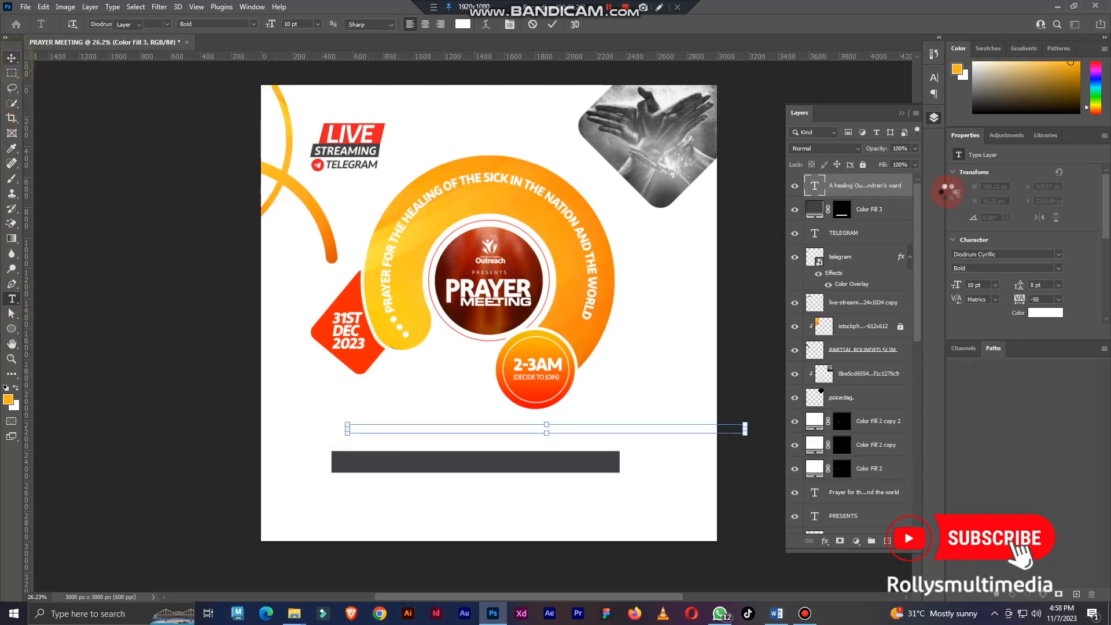
Step: Set the outreach line's text colour to #404143, sampled from the dark bar
click(1045, 312)
click(457, 456)
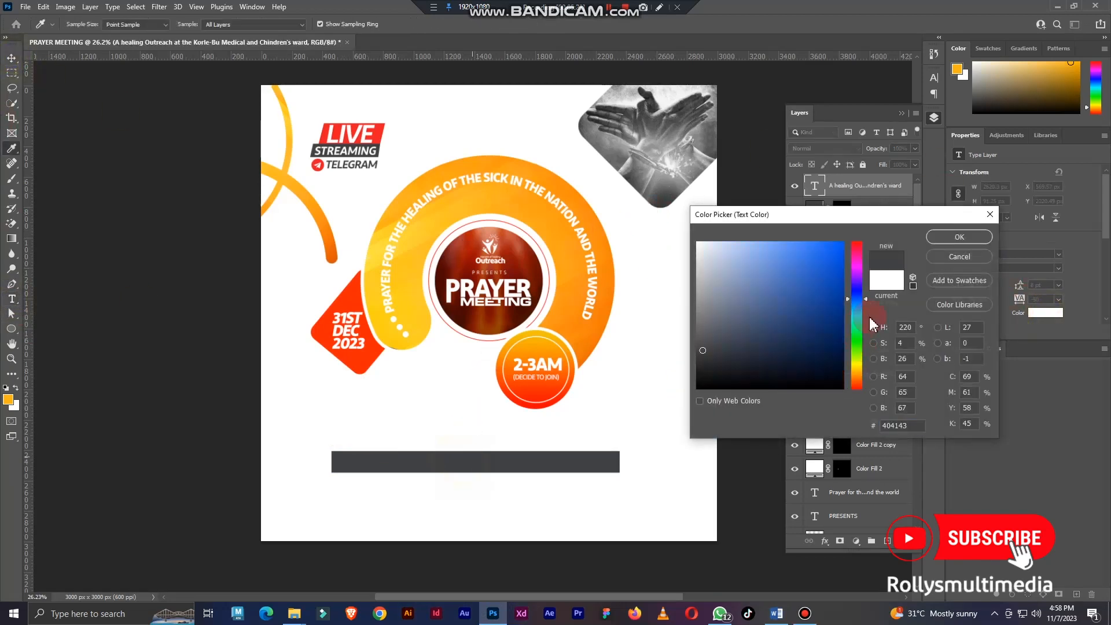
click(959, 236)
Step: Turn off All Caps for the outreach line and set its weight to Regular
click(934, 78)
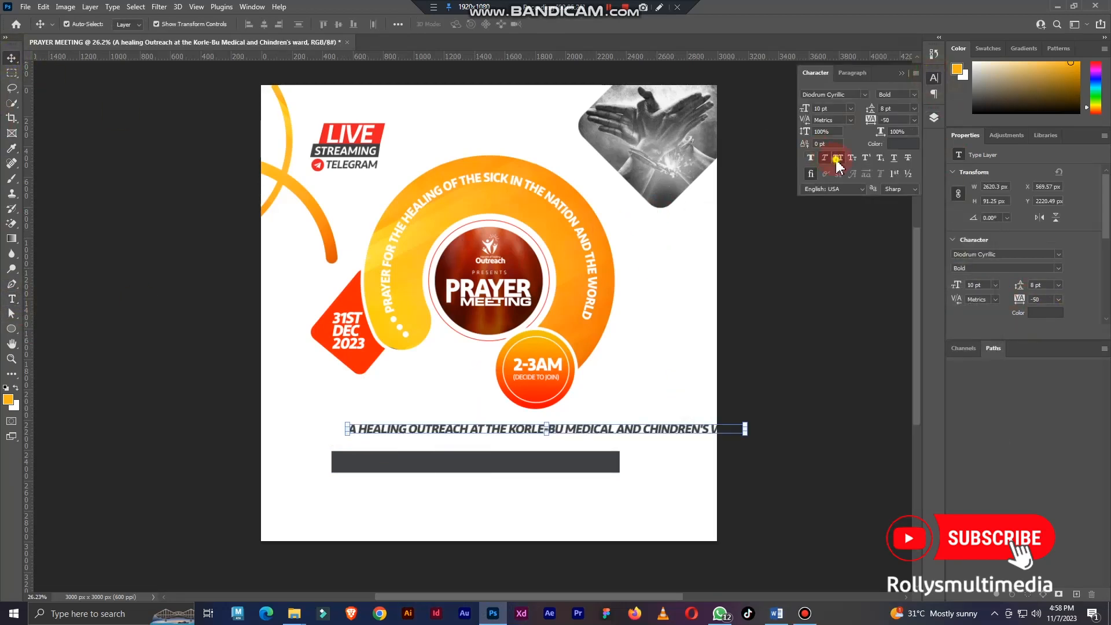
click(914, 94)
click(912, 123)
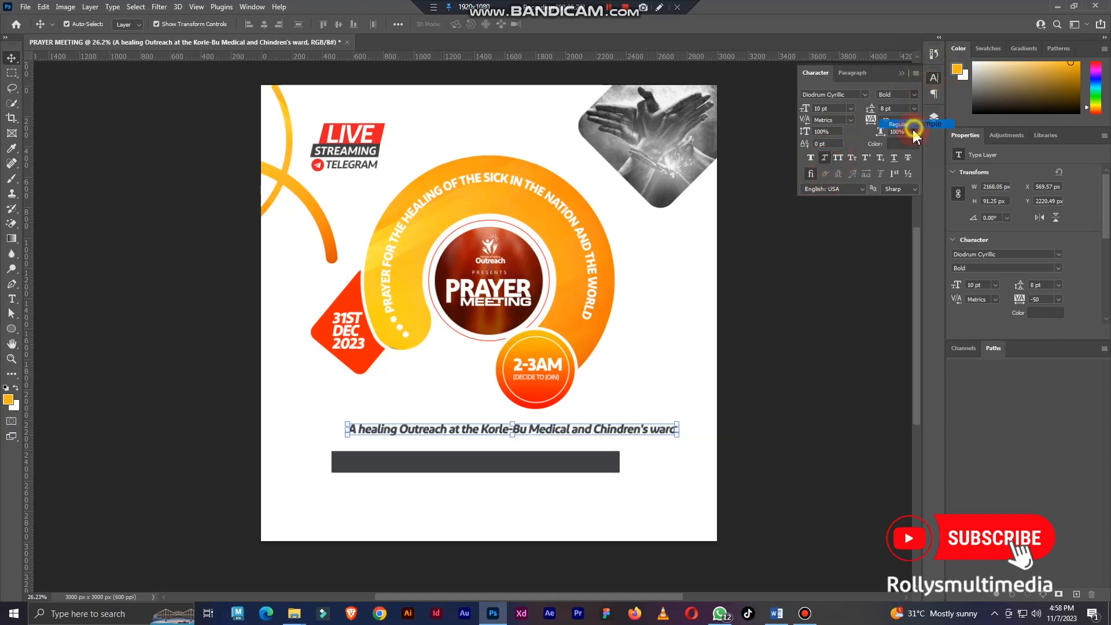
Step: Place the outreach line just above the dark bar, scaled to about 8.62 pt, and set its weight to Medium
click(595, 430)
scroll(591, 432, up, 3)
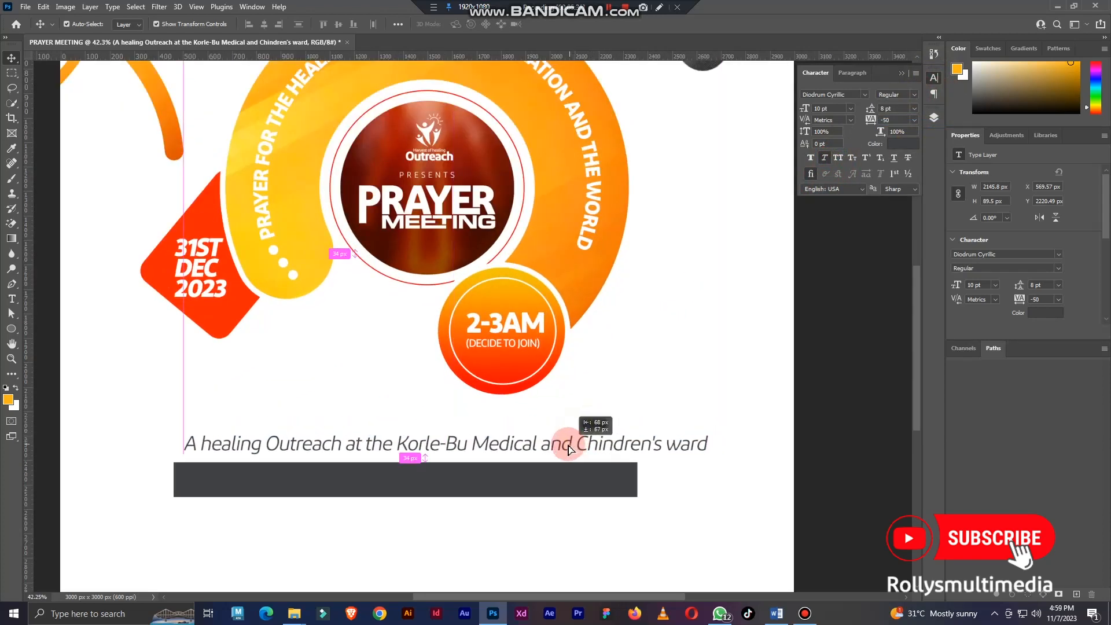
drag(697, 443, 628, 444)
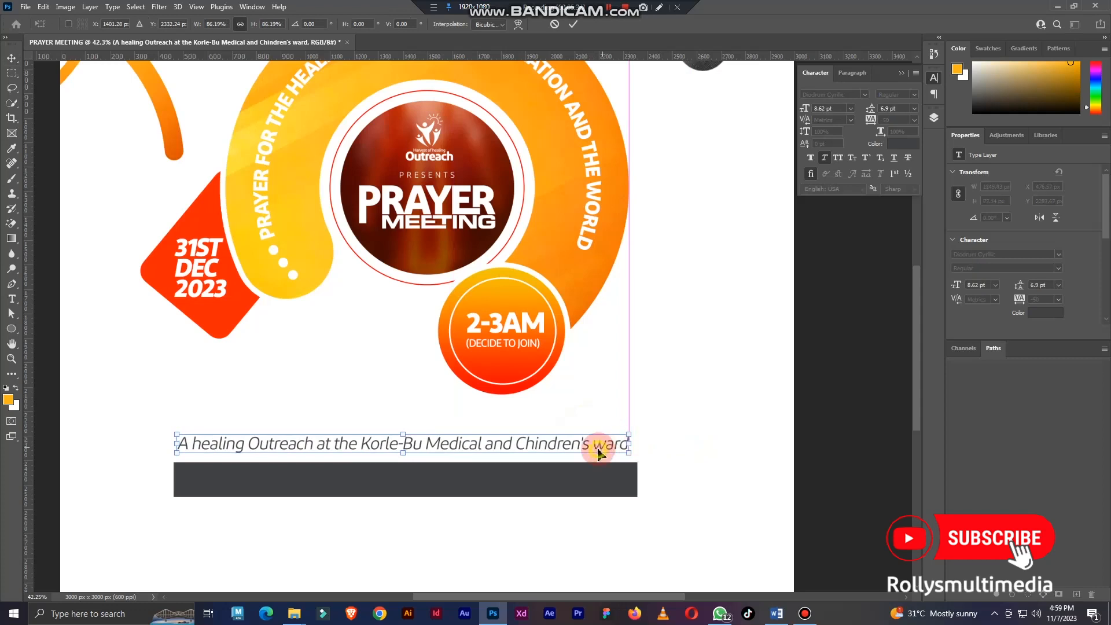
key(Return)
click(914, 94)
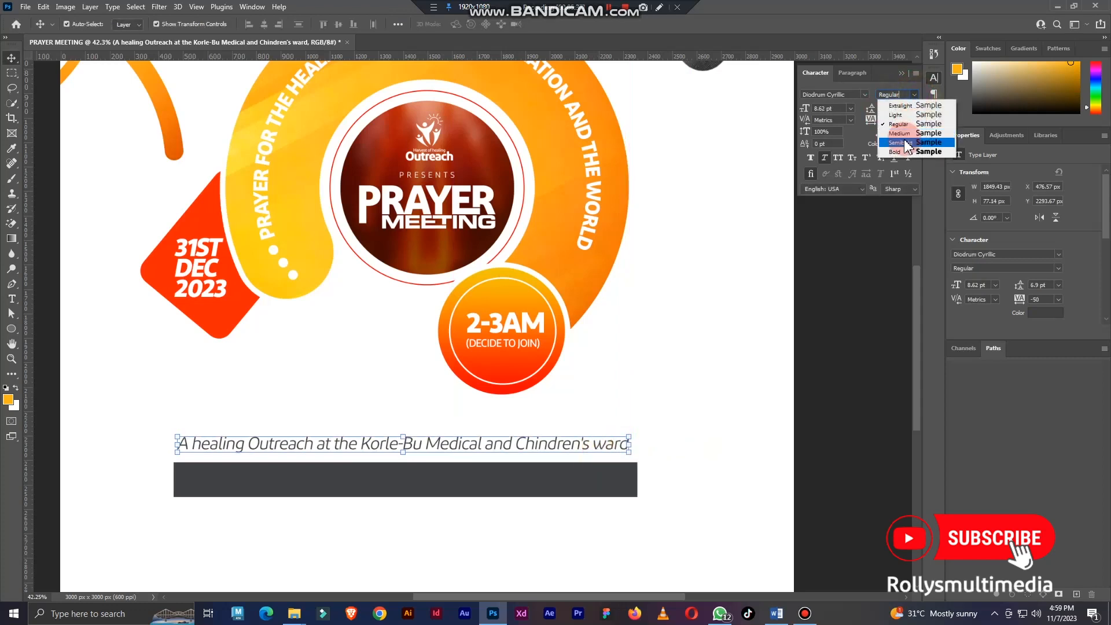
click(900, 133)
Step: Fit the outreach line to the bar's full width and duplicate it onto the dark bar in white
key(ctrl+t)
drag(628, 443, 594, 487)
key(Return)
click(903, 150)
click(360, 397)
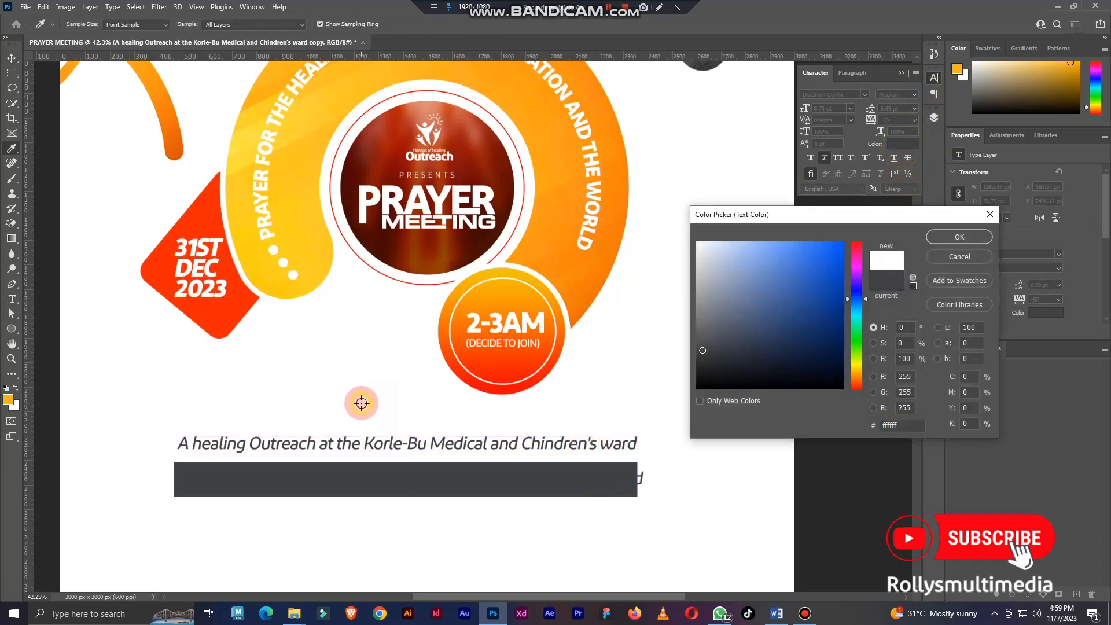
click(960, 237)
Step: Switch to the Word document and copy the line "Releasing Healing to many through Jesus-like compassion"
click(776, 613)
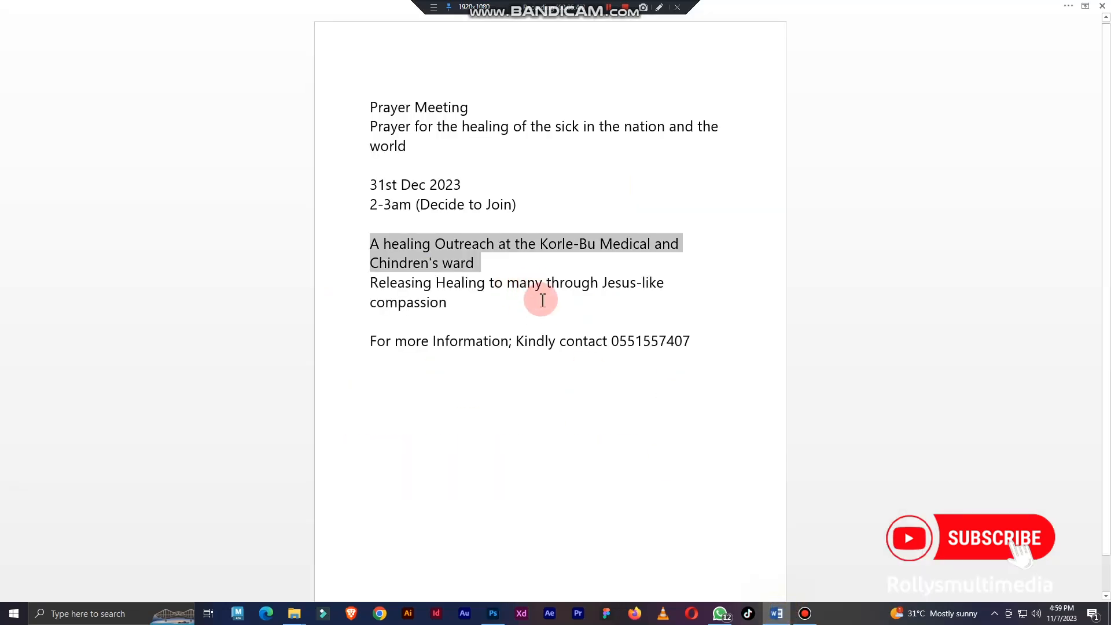
drag(538, 300, 373, 296)
key(ctrl+c)
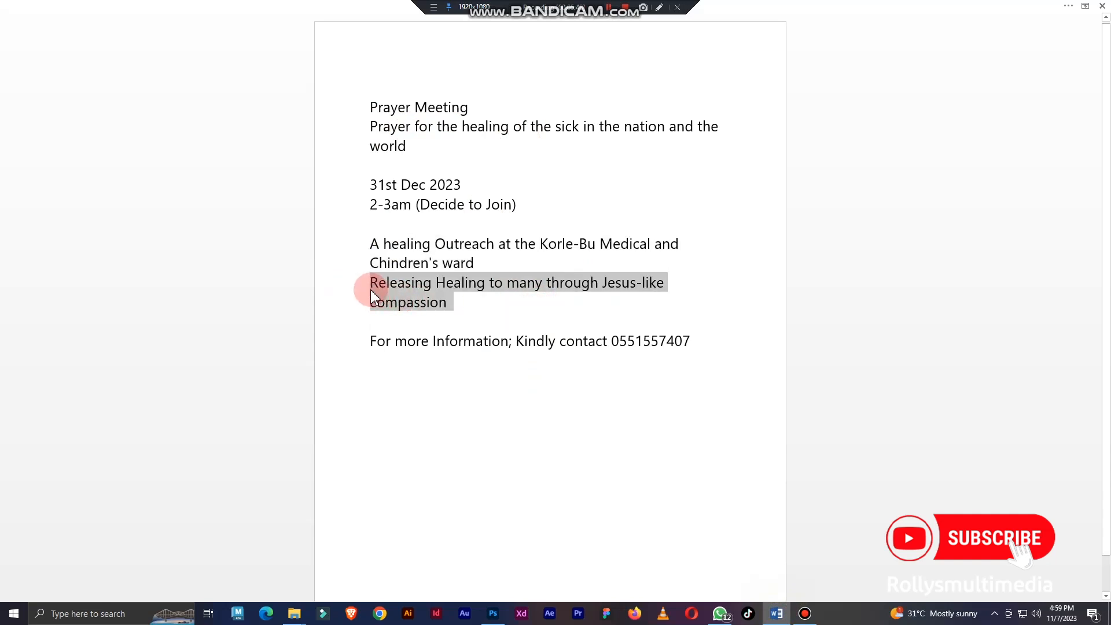
Step: Switch to Photoshop and replace the white line on the dark bar with "Releasing Healing to many through Jesus-like compassion"
click(493, 613)
click(458, 470)
key(ctrl+a)
key(ctrl+v)
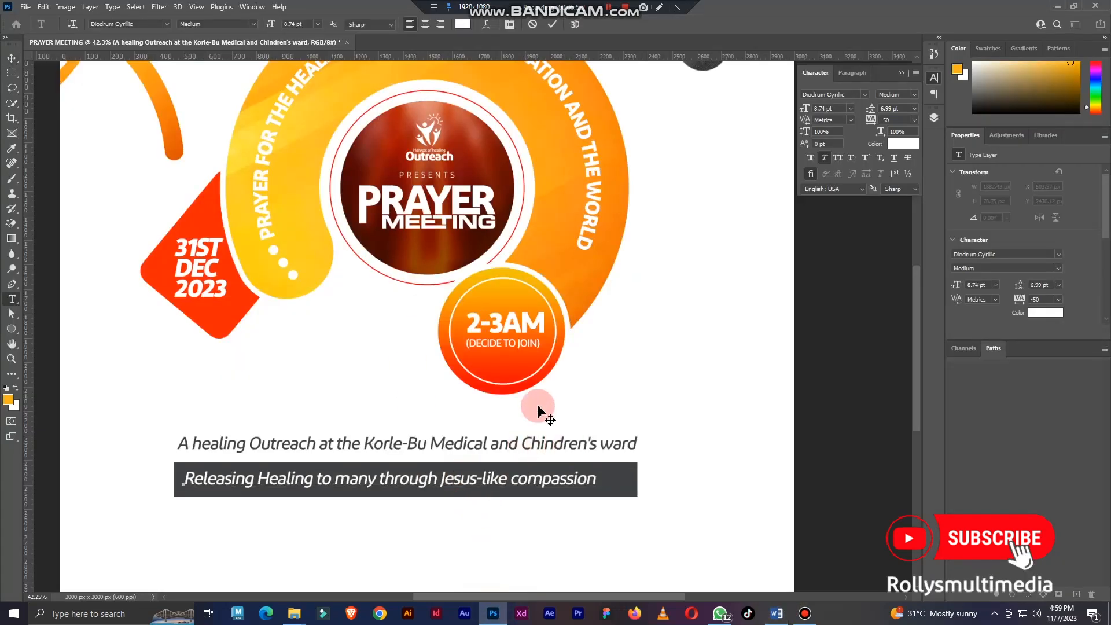
click(18, 63)
Step: Set the "Releasing Healing" line's tracking to -25 and scale it up to span the dark bar
click(914, 120)
click(893, 137)
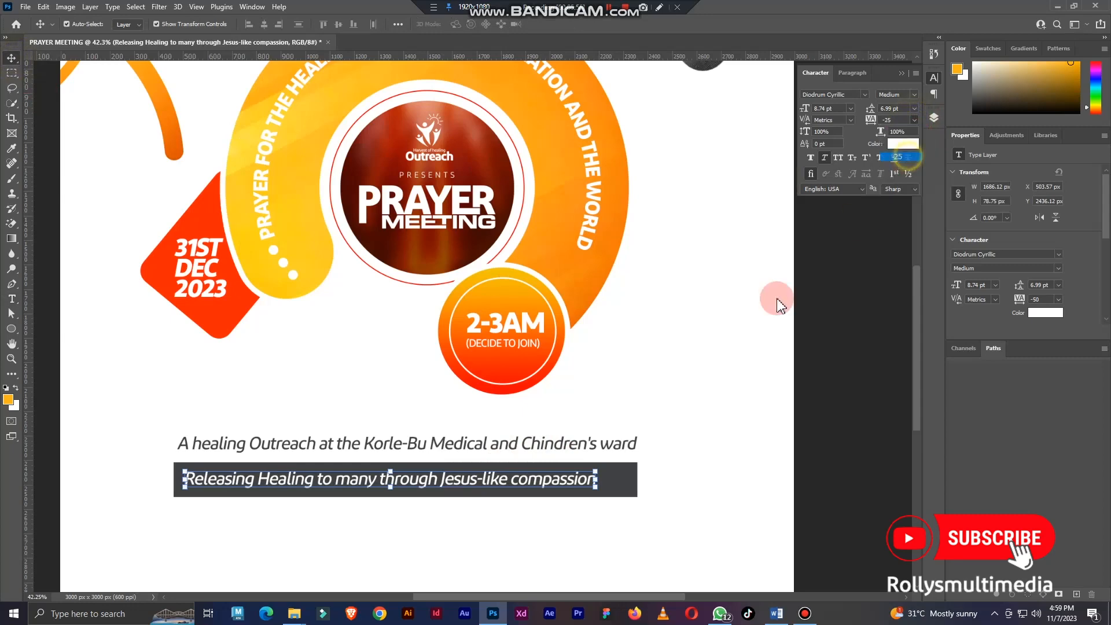
drag(620, 472, 628, 479)
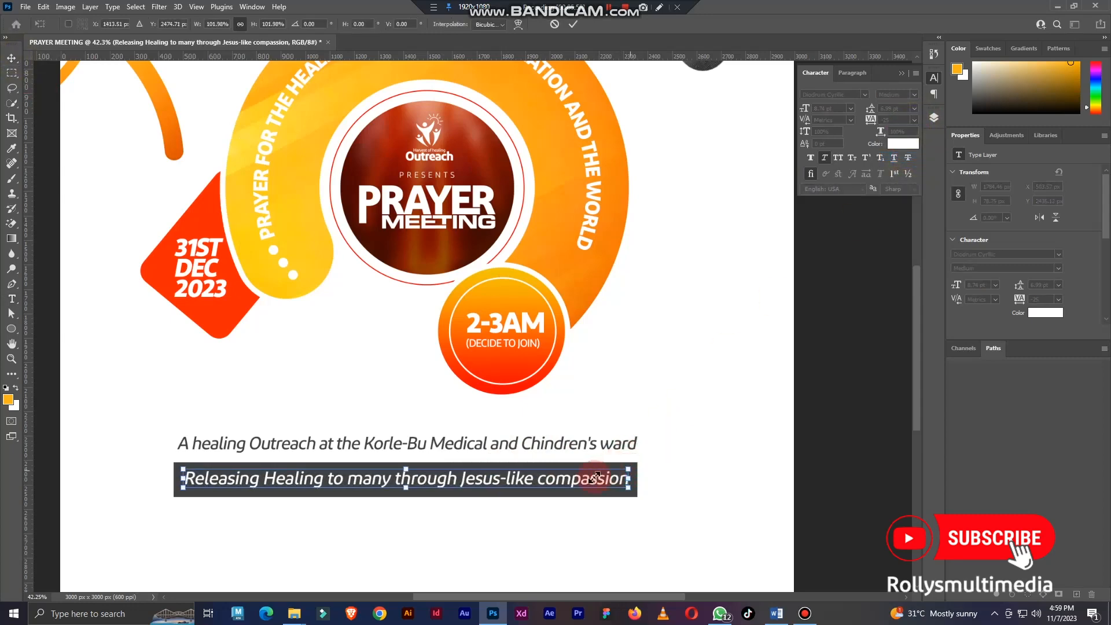
key(Return)
scroll(684, 320, down, 3)
click(800, 324)
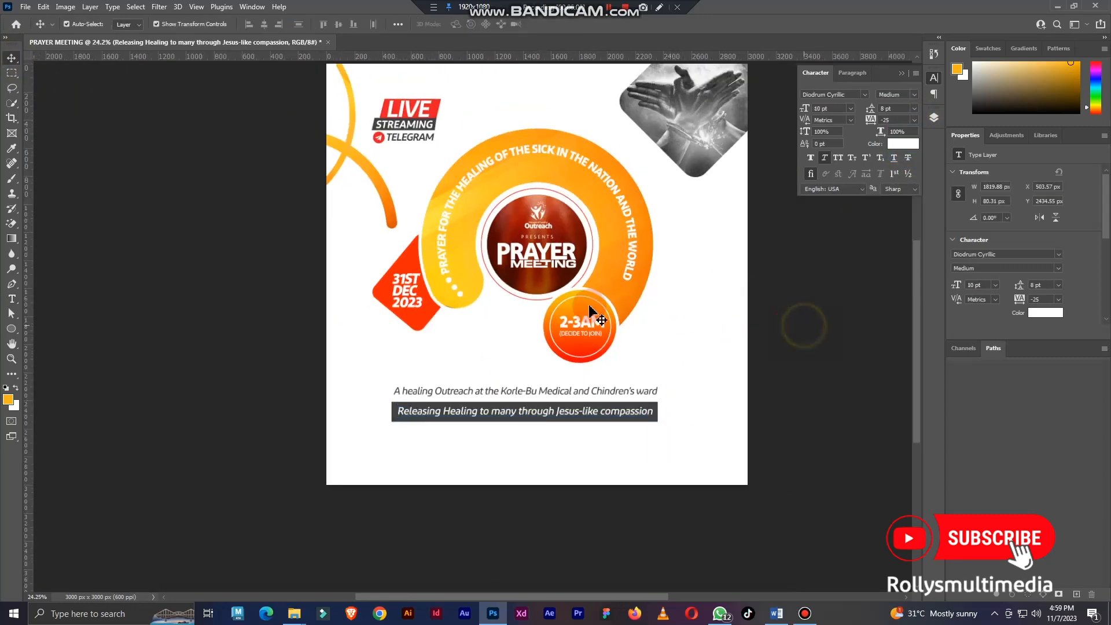
scroll(801, 324, up, 1)
Step: Copy the "For more Information; Kindly contact" line with its phone number from the Word document and return to Photoshop
click(776, 614)
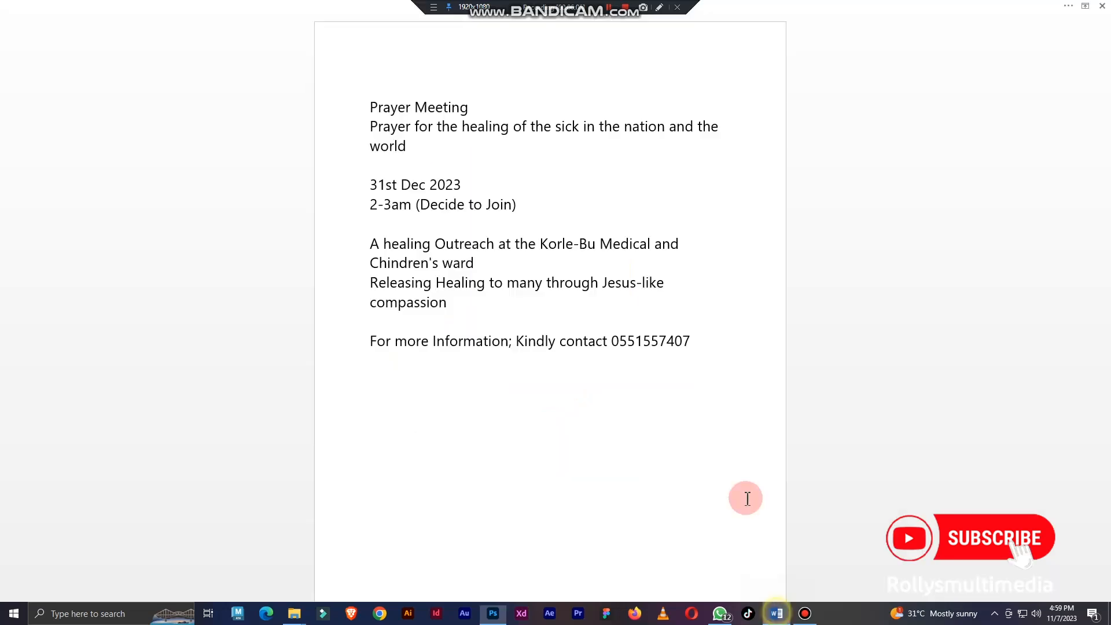
drag(697, 341, 416, 341)
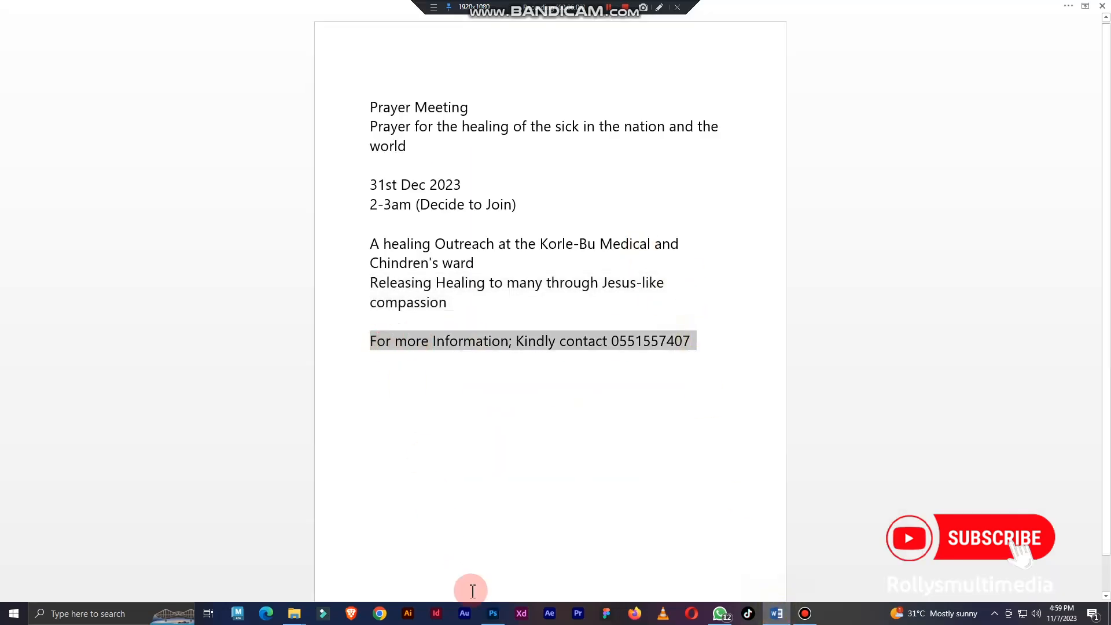
click(493, 614)
Step: Duplicate the dark bar and place the copy just below the original, aligned with its edges
scroll(447, 460, up, 1)
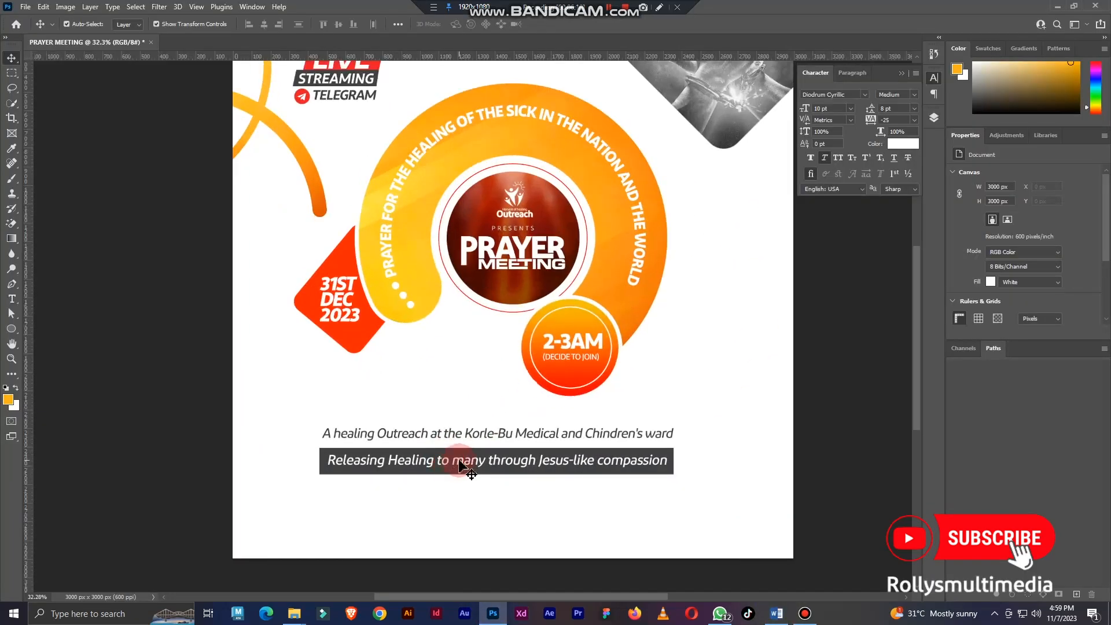
click(11, 75)
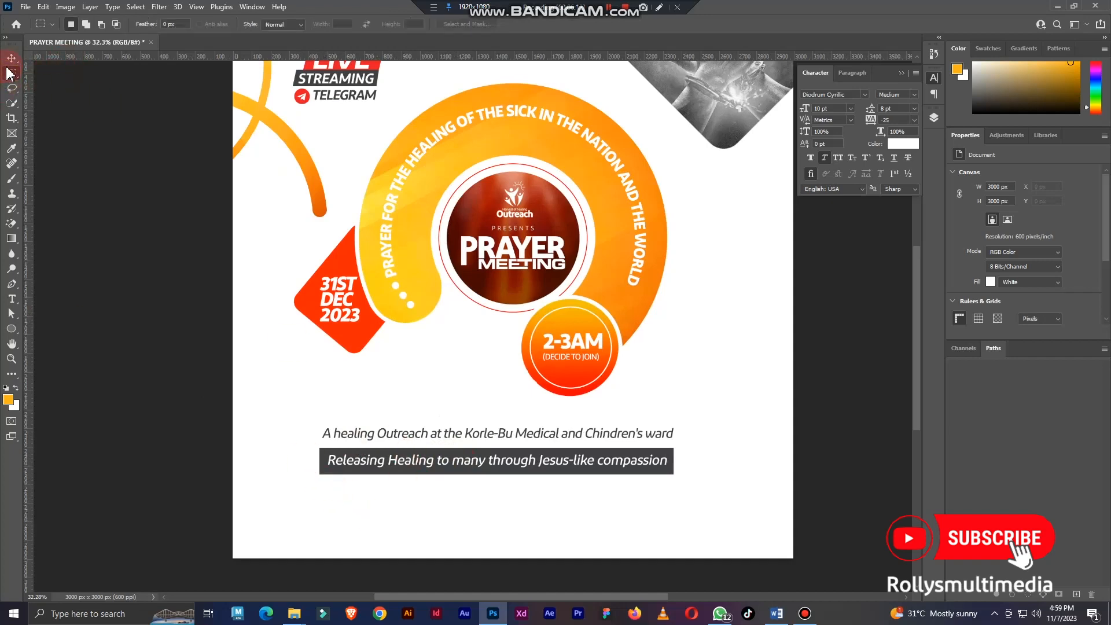
key(v)
scroll(471, 479, up, 2)
click(479, 471)
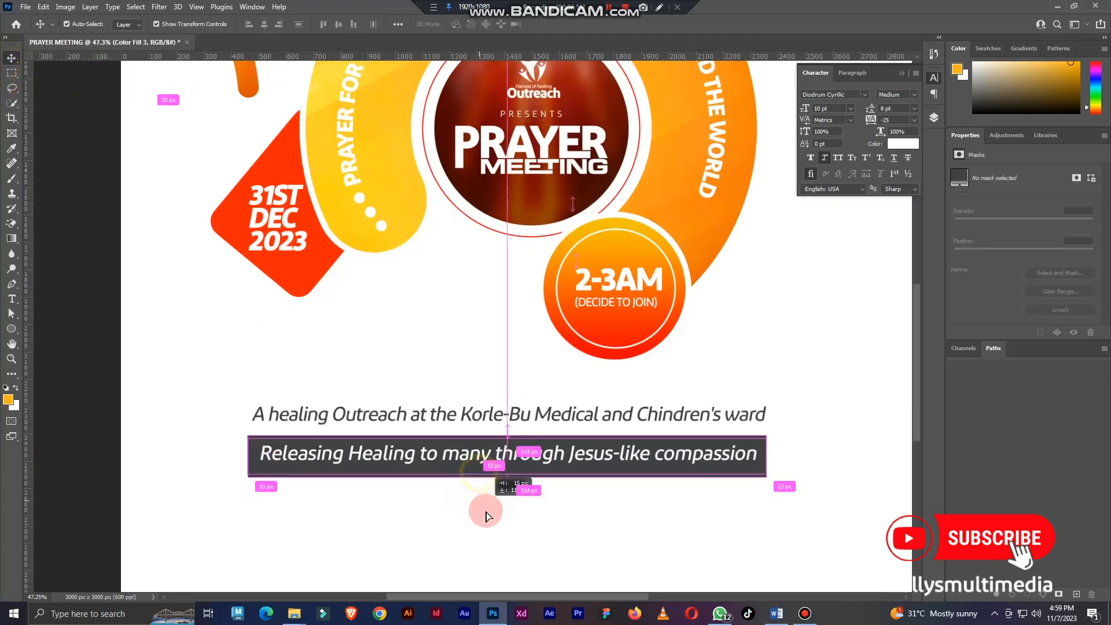
drag(486, 515, 479, 524)
Step: Recolor the lower bar with the red sampled from the lower part of the 2-3AM badge
click(933, 117)
double_click(814, 231)
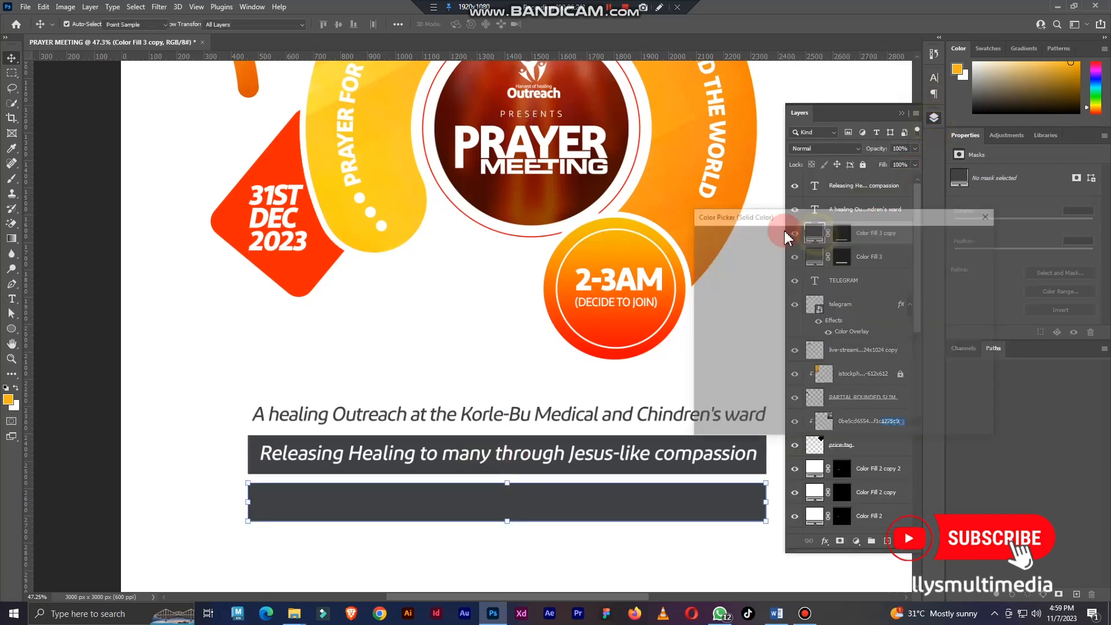
click(613, 336)
click(951, 237)
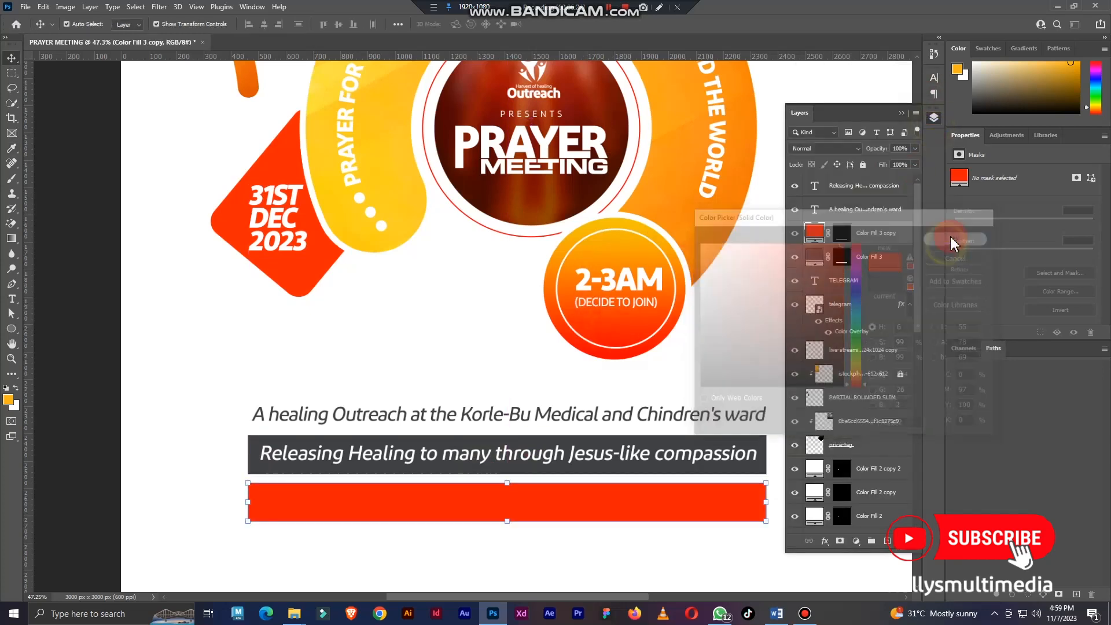
Step: Paste the contact information line as white text and center it on the red bar
click(11, 299)
click(272, 494)
key(ctrl+v)
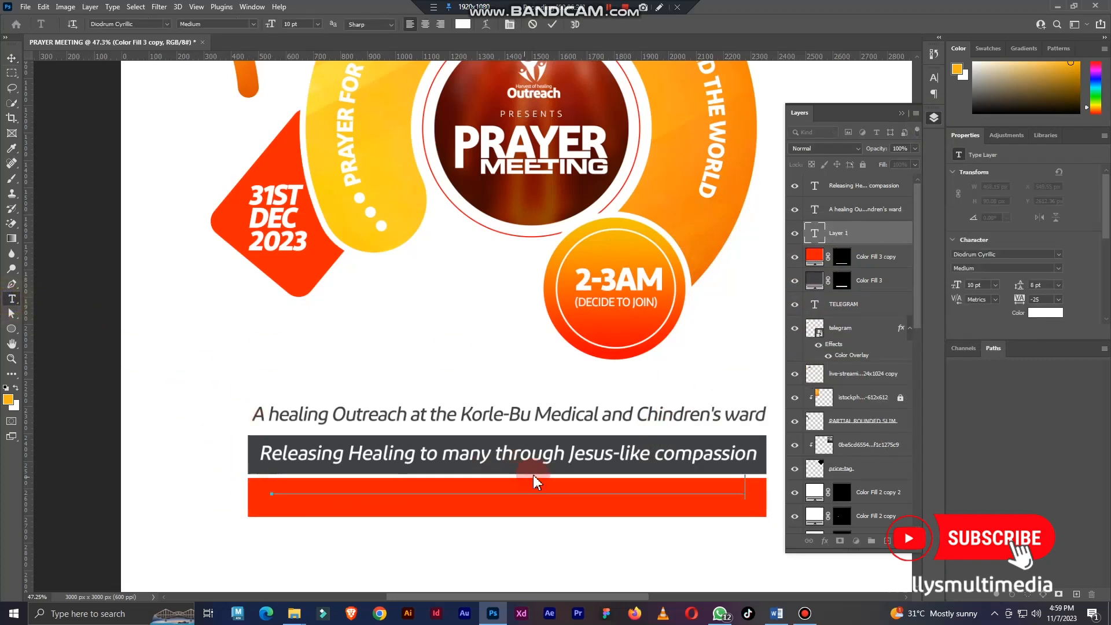
click(11, 58)
drag(612, 494, 608, 504)
Step: Select the three text lines together with both bars and stretch them slightly wider as one group
scroll(602, 404, down, 3)
scroll(520, 405, down, 2)
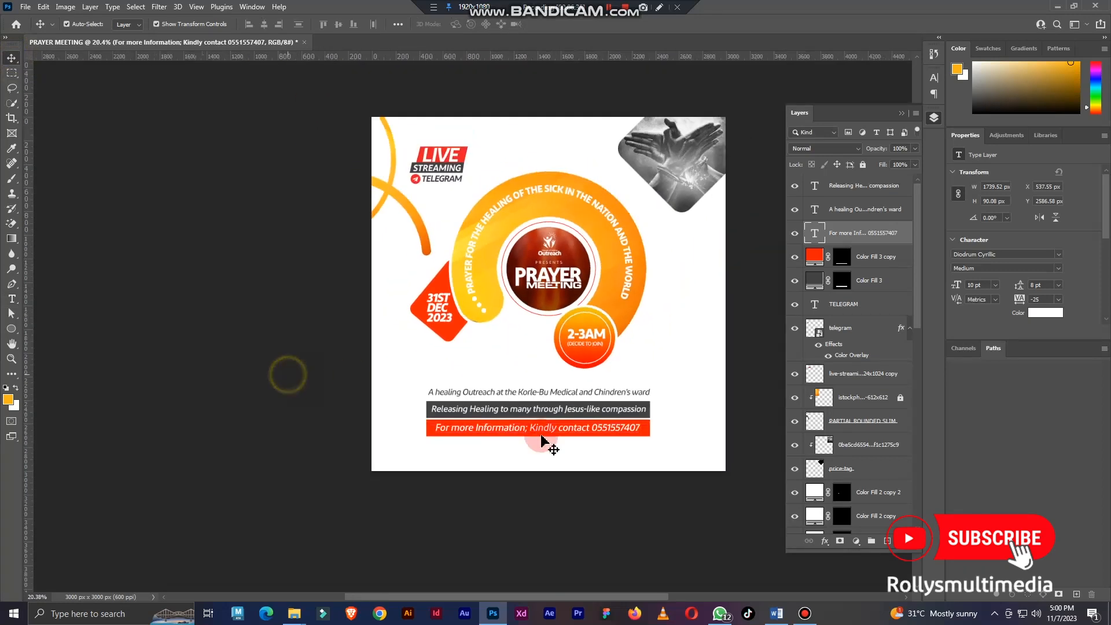
drag(676, 500, 388, 396)
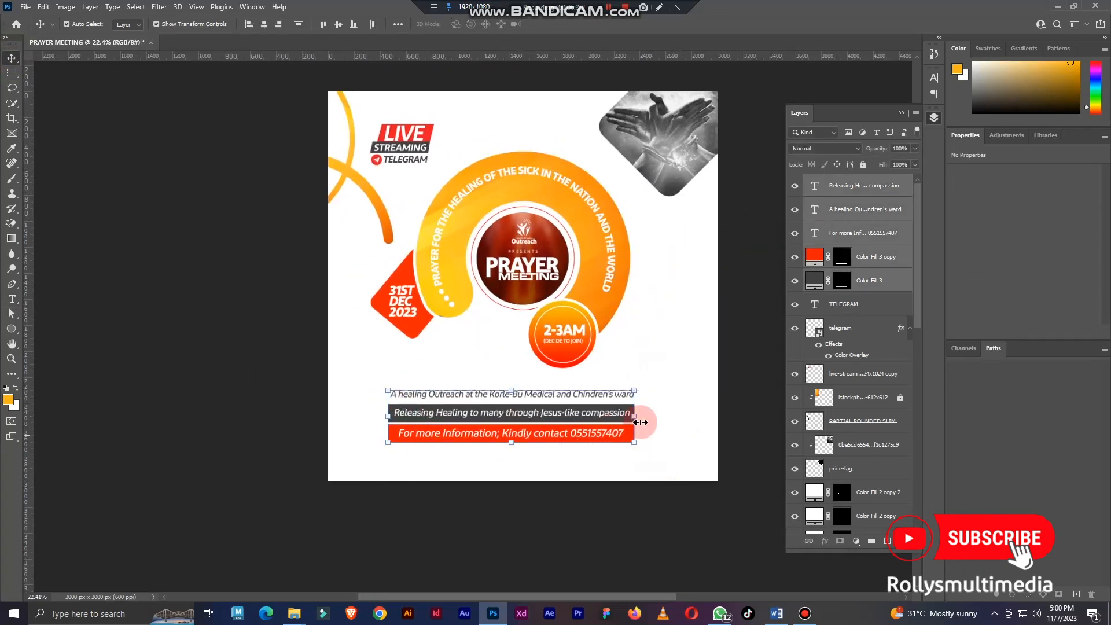
drag(634, 415, 641, 416)
click(655, 512)
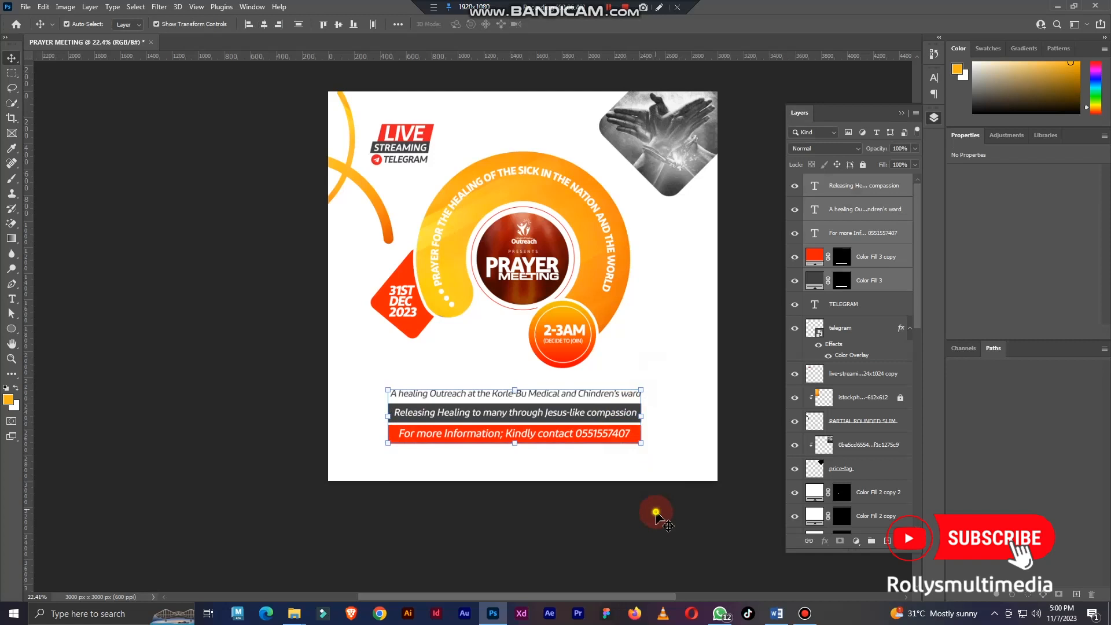
Step: Set the contact information line's font weight to Semibold
click(581, 435)
scroll(572, 405, up, 2)
click(934, 81)
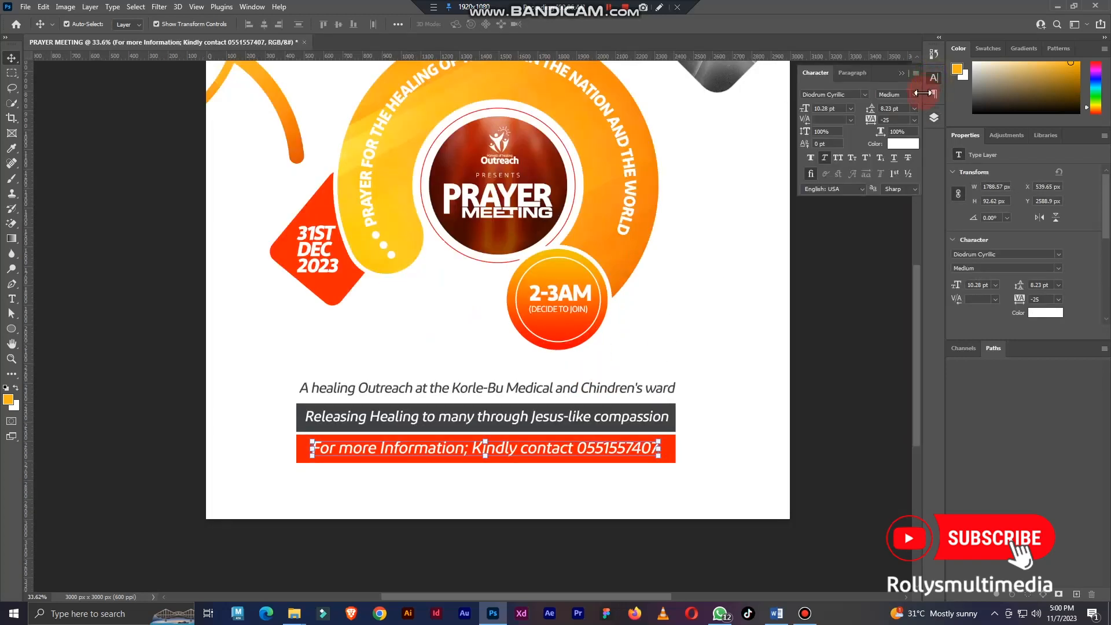
click(911, 94)
click(913, 142)
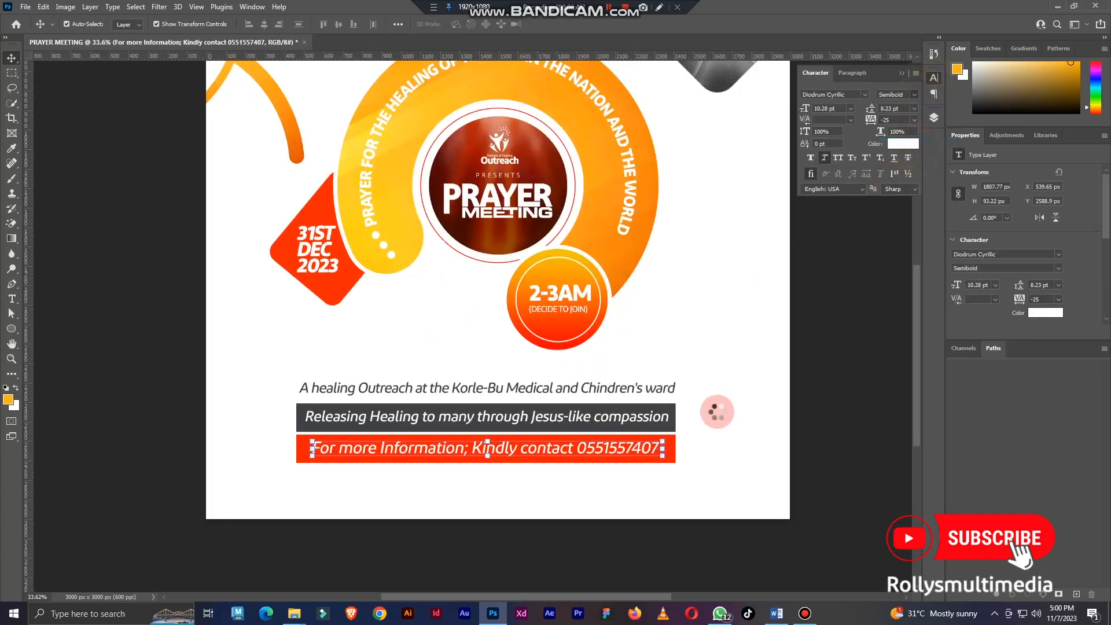
click(820, 442)
Step: Add a Color Balance adjustment layer above the "Releasing Healing" text layer with the default layer options
scroll(661, 384, down, 2)
drag(689, 258, 629, 276)
click(934, 118)
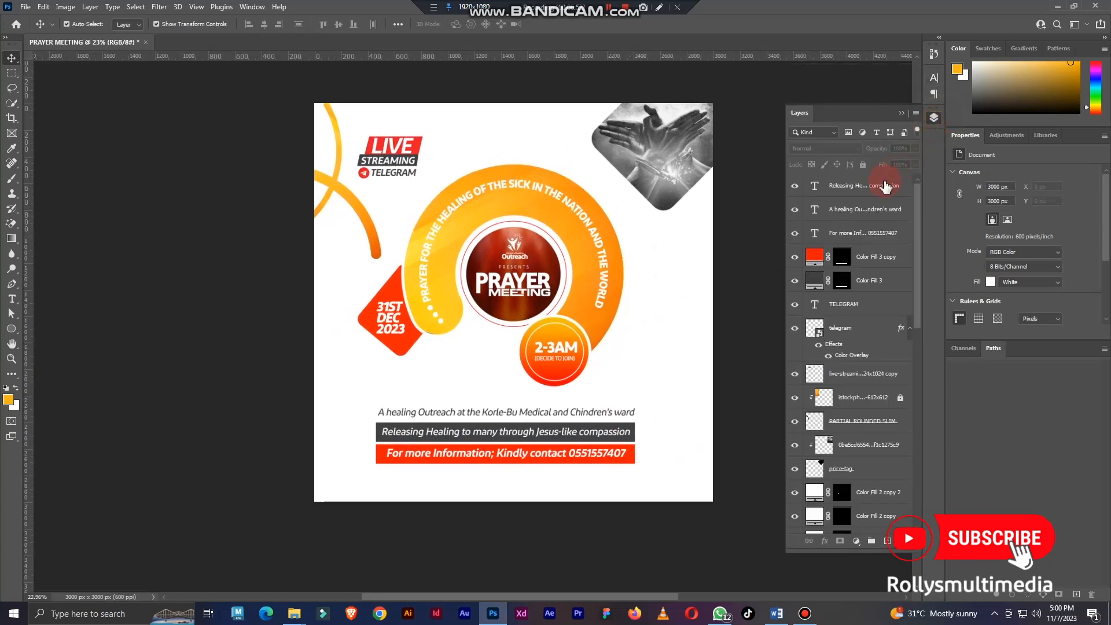
click(877, 195)
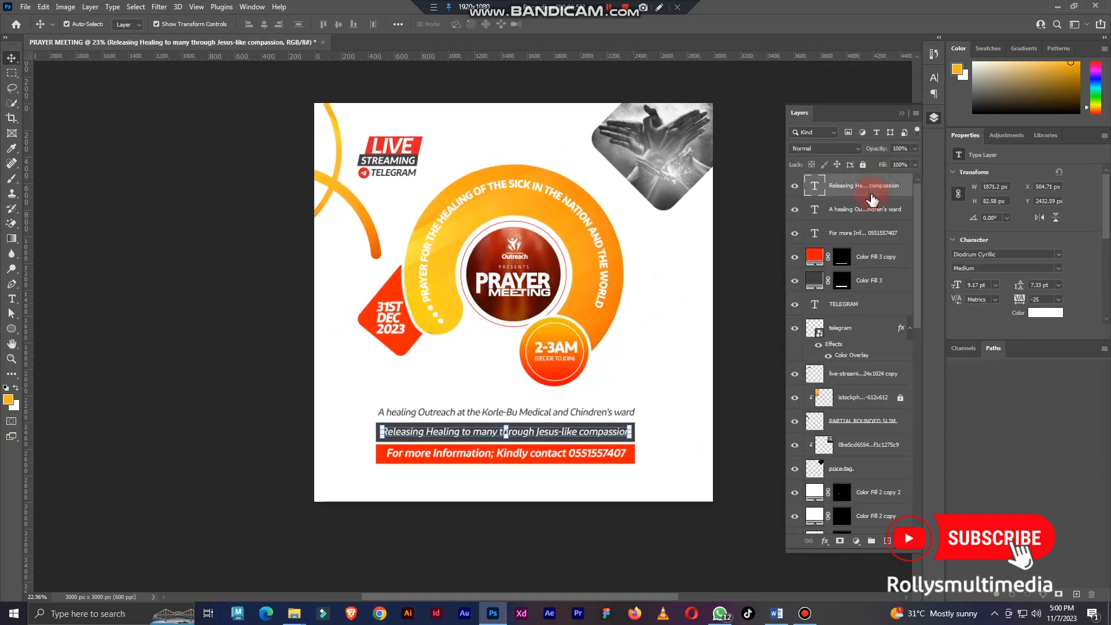
click(91, 7)
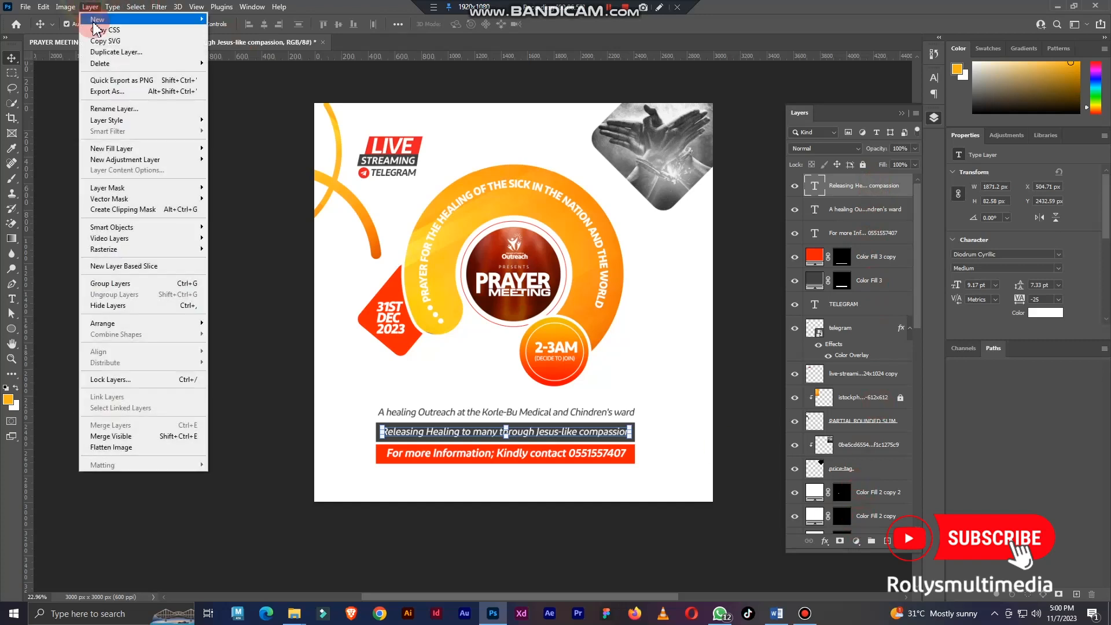
mouse_move(134, 161)
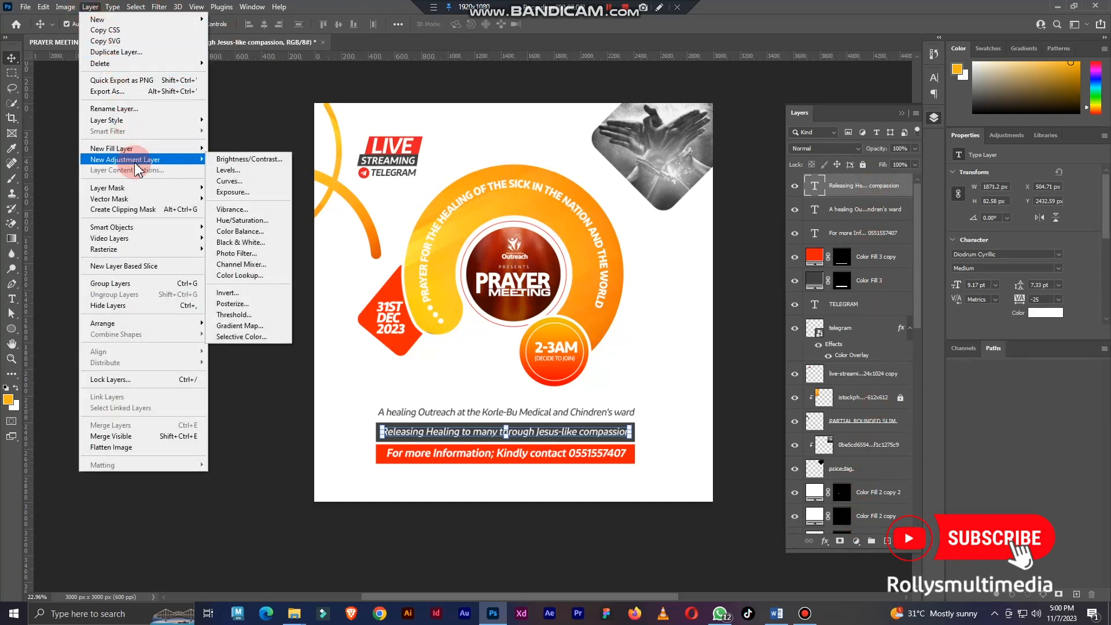
click(281, 234)
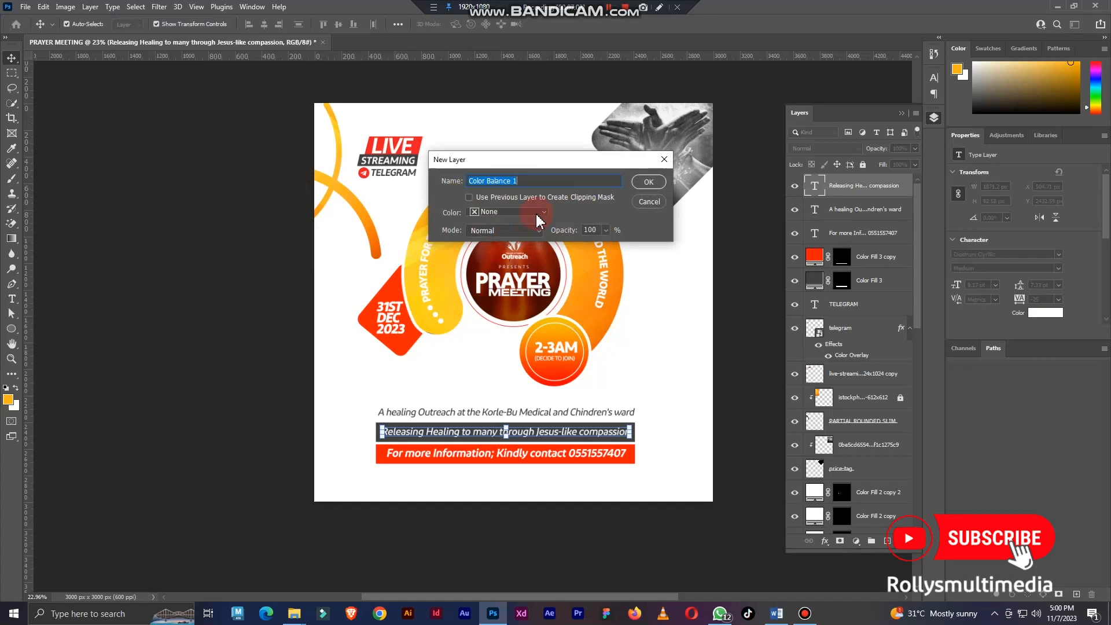
click(643, 183)
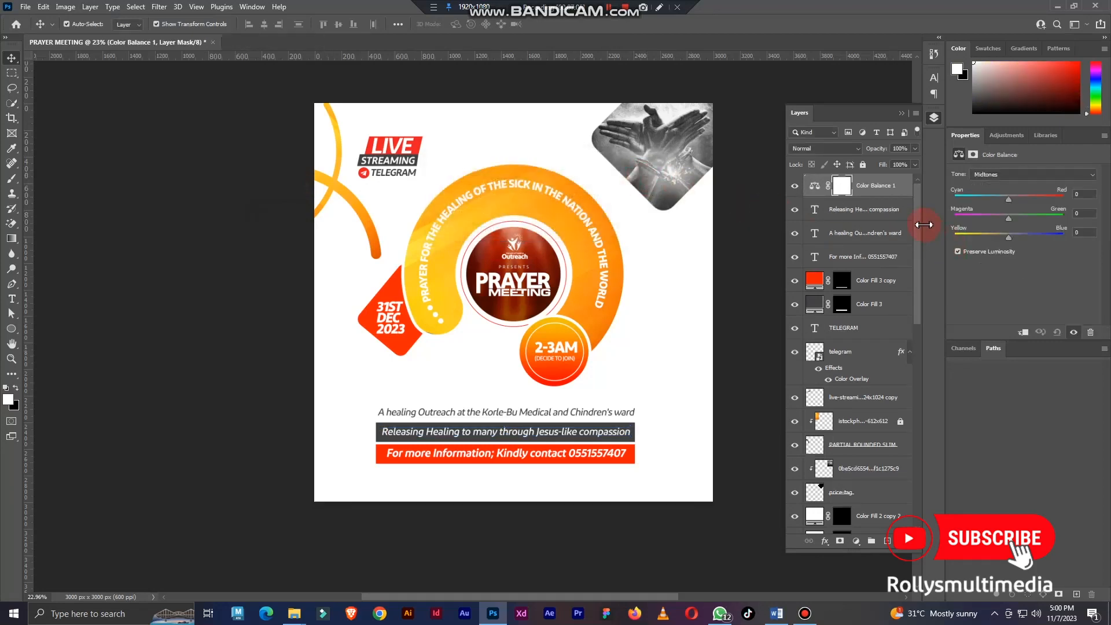
Step: Add a new layer at the top of the stack and fill it with 50% Gray
click(887, 540)
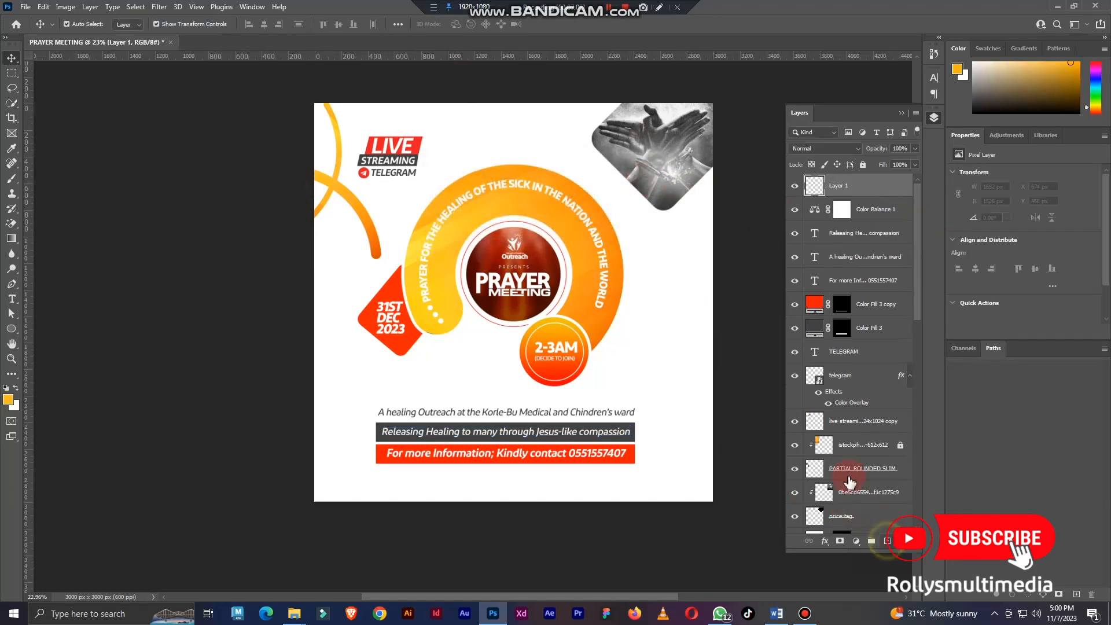
click(51, 7)
click(53, 166)
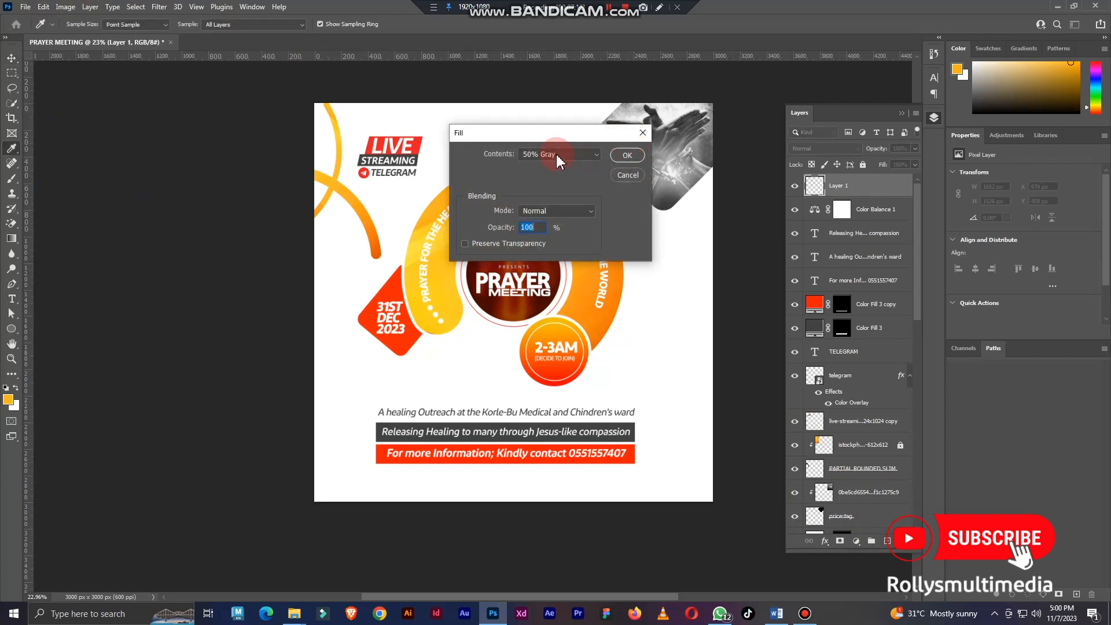
click(557, 155)
click(544, 248)
click(627, 155)
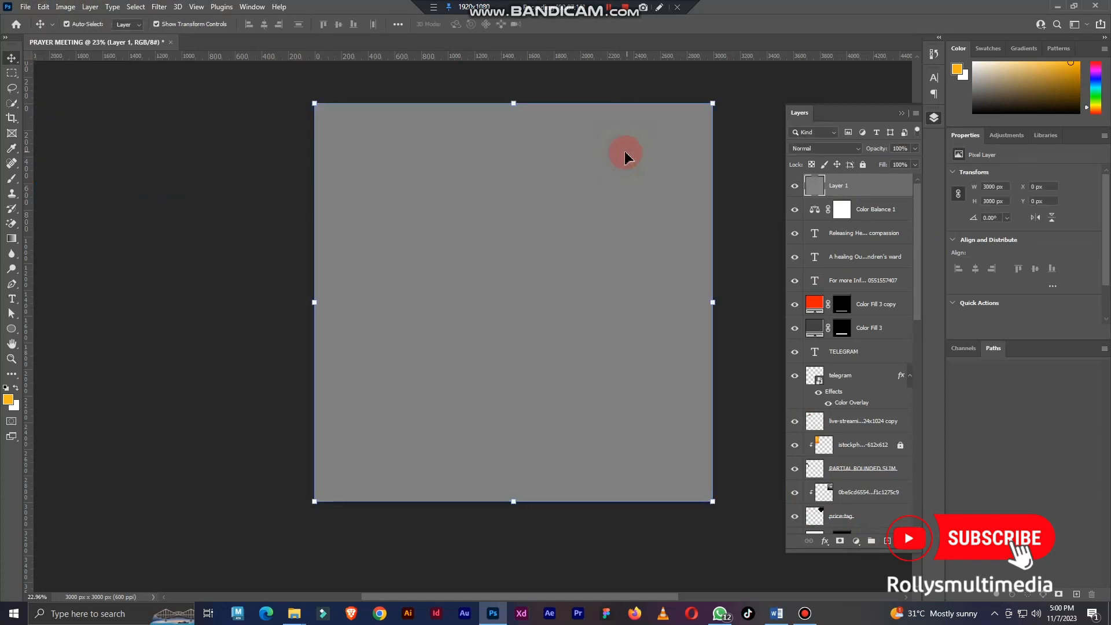
Step: Apply two stacked dot Halftone Pattern effects to the gray layer through the Filter Gallery, setting the lower effect's size to 4
click(158, 7)
click(196, 70)
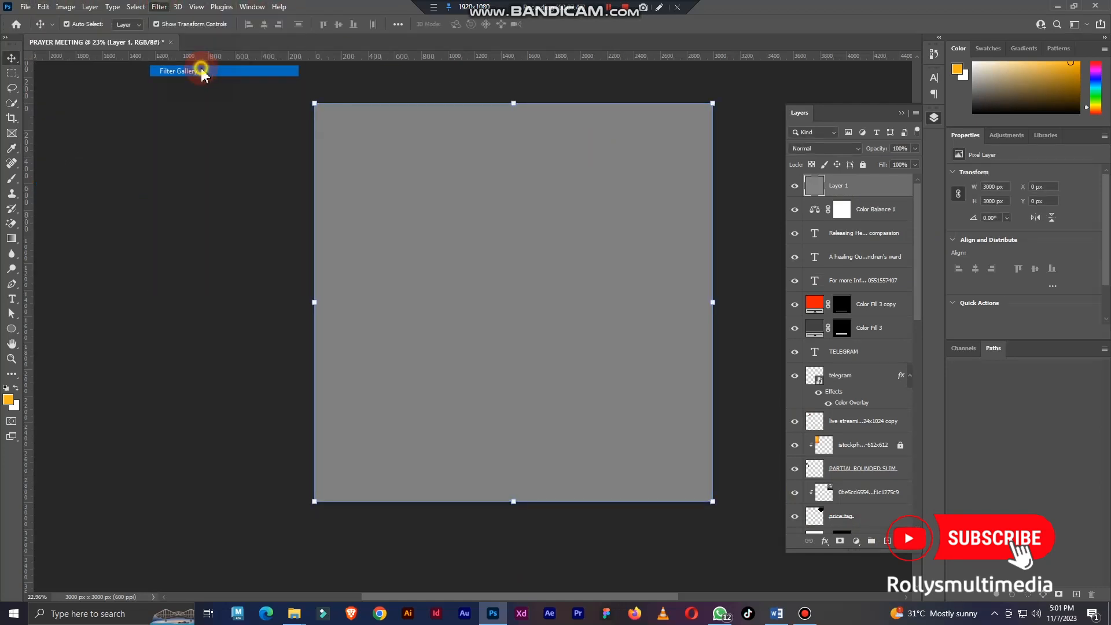
scroll(569, 203, down, 4)
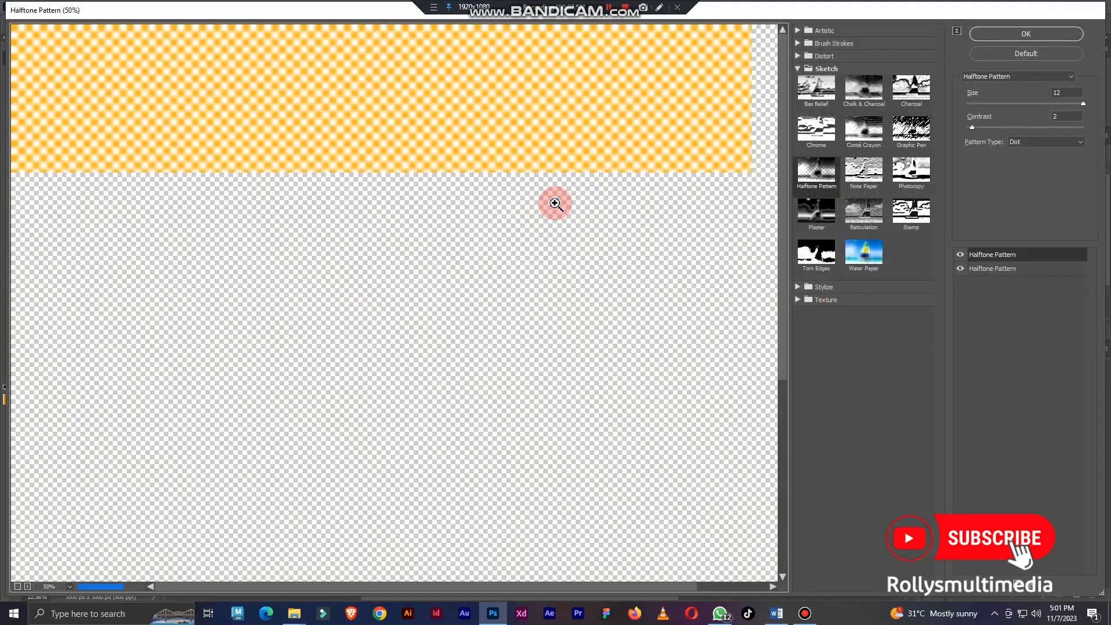
scroll(554, 201, up, 1)
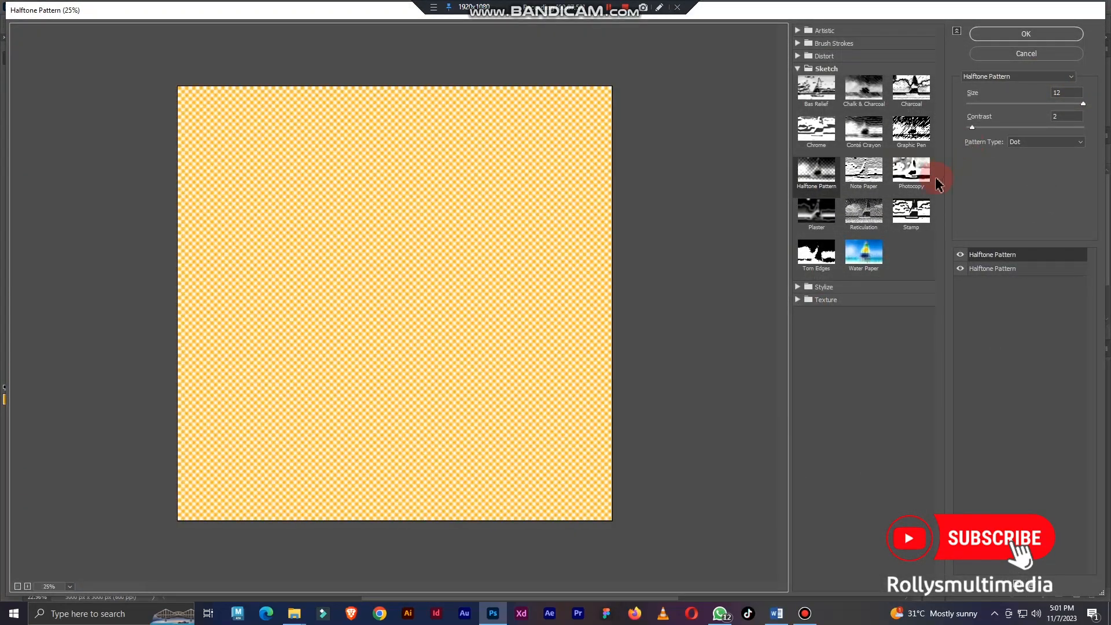
click(1002, 273)
drag(990, 104, 993, 104)
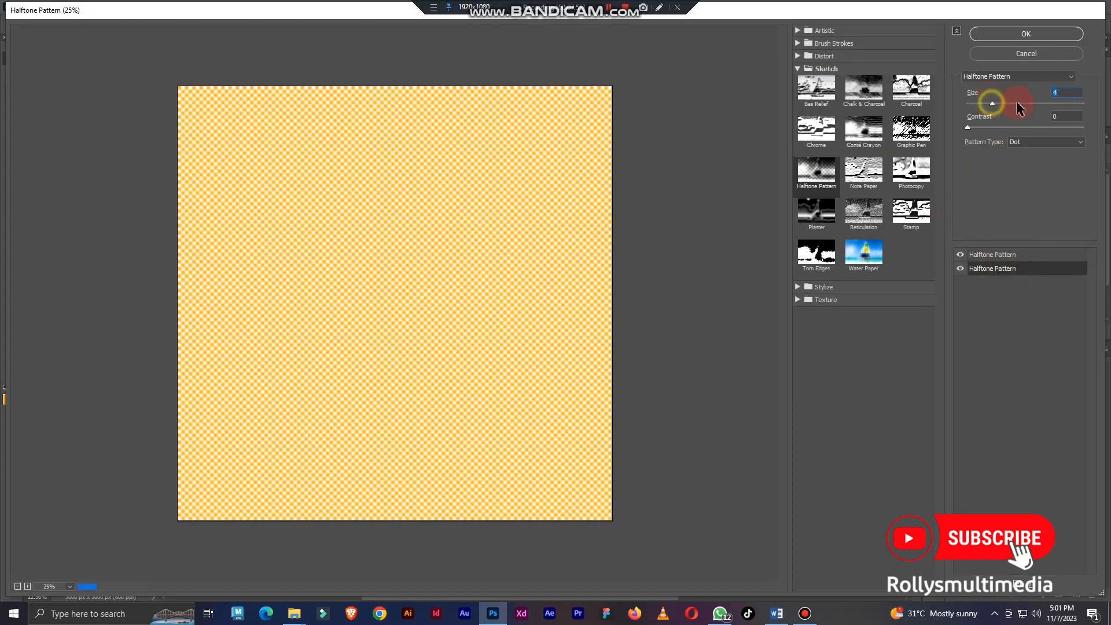
click(1036, 33)
Step: Set the halftone layer's blend mode to Color Burn and reduce its fill to 36%
click(833, 148)
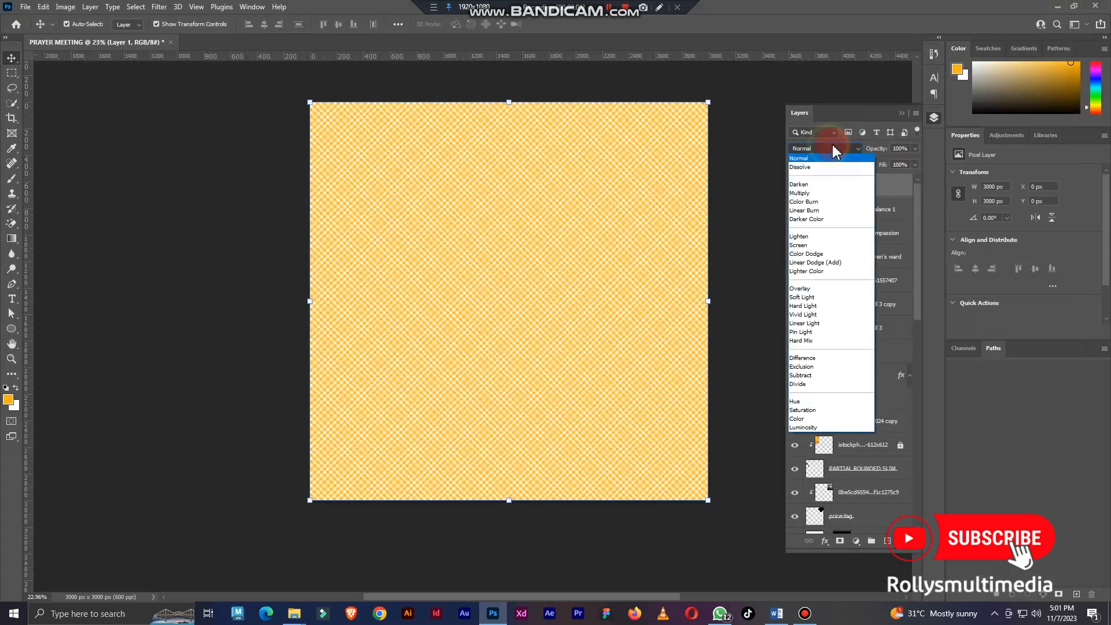
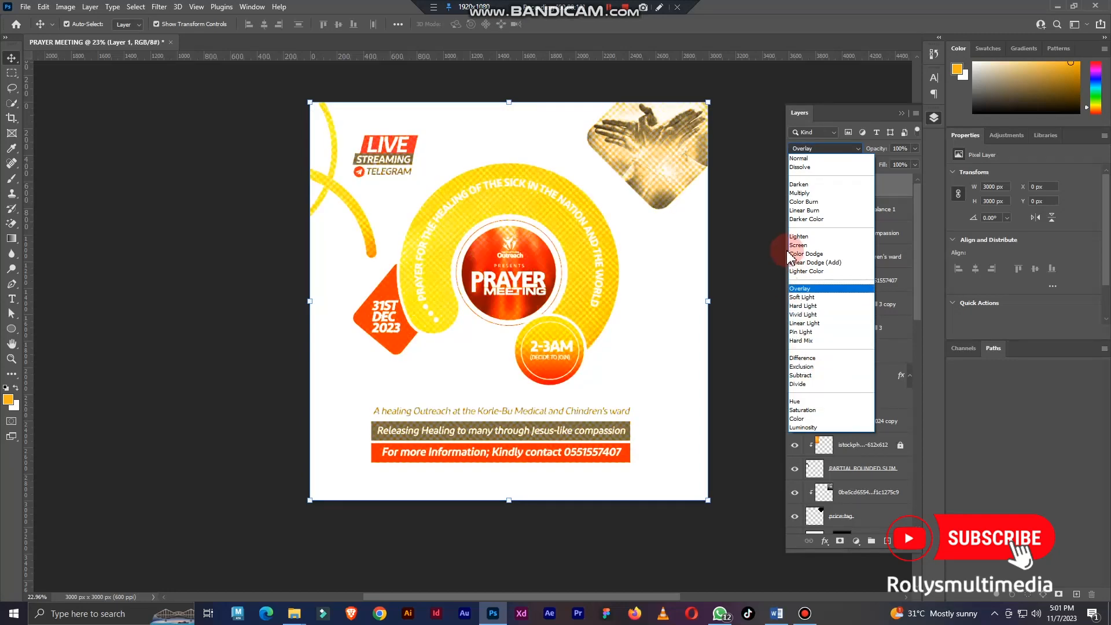
click(804, 201)
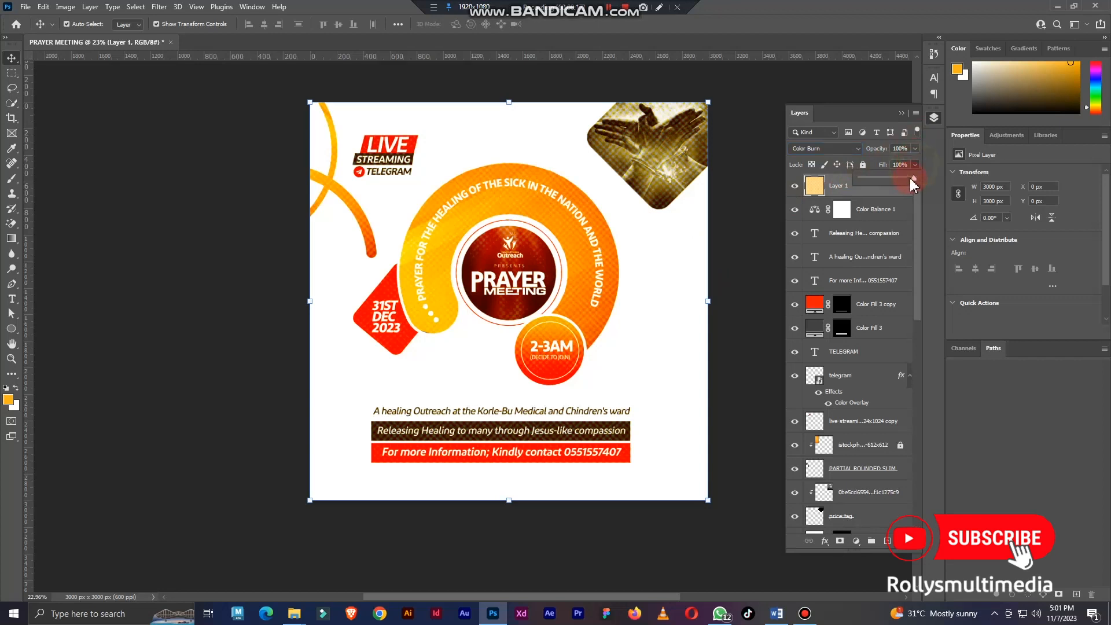
drag(884, 179, 879, 179)
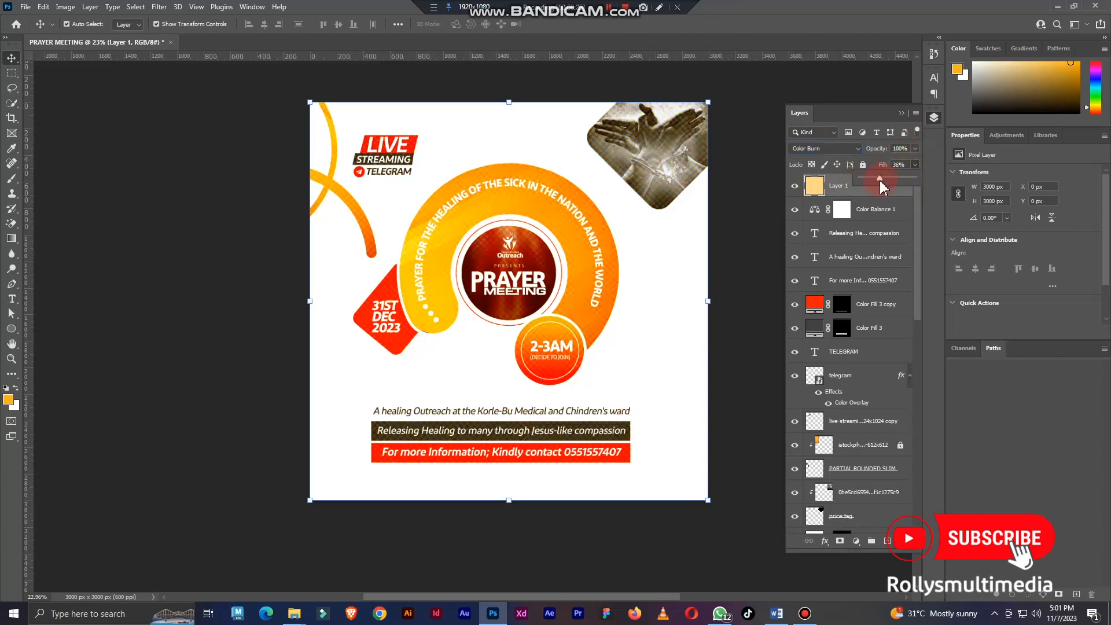
scroll(602, 281, right, 1)
scroll(584, 282, up, 1)
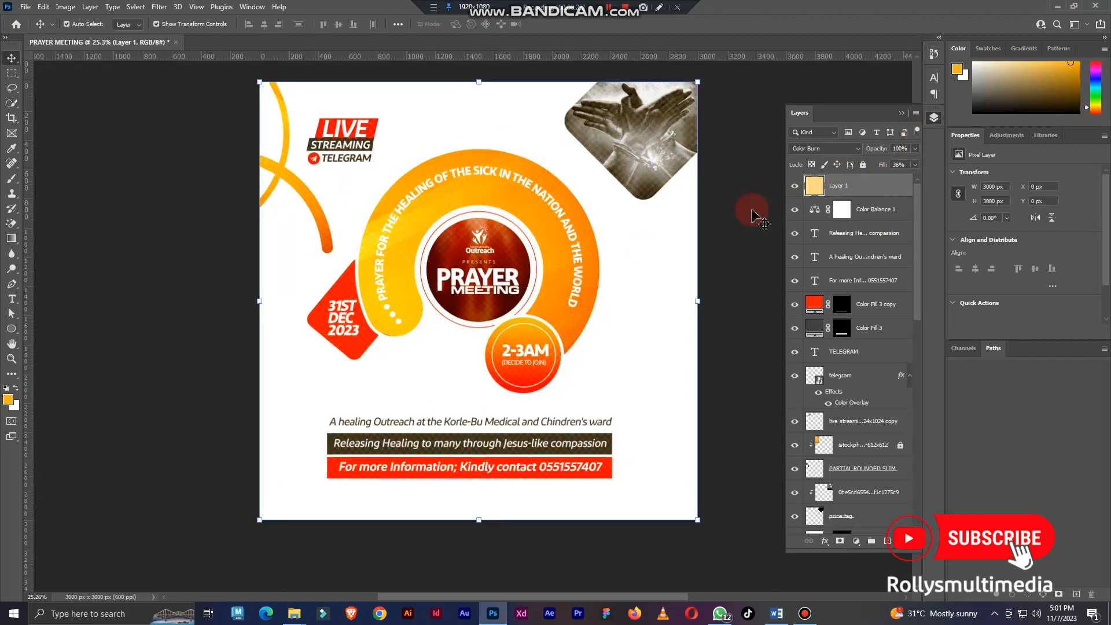
Step: Change the halftone layer's blend mode to Overlay and reduce its fill to 17%
click(834, 149)
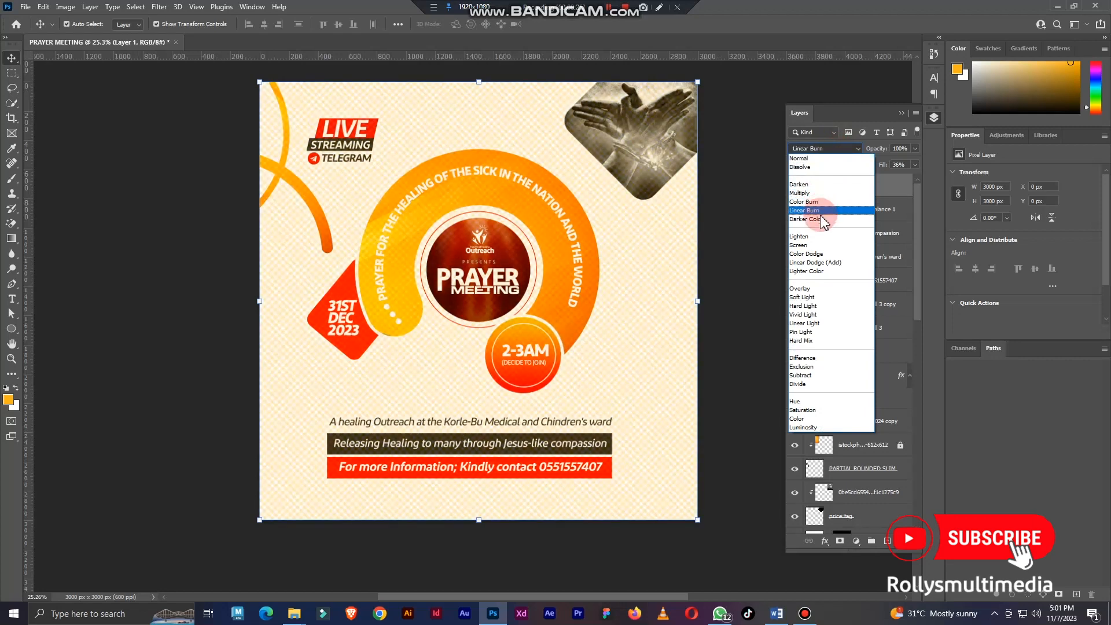
click(822, 289)
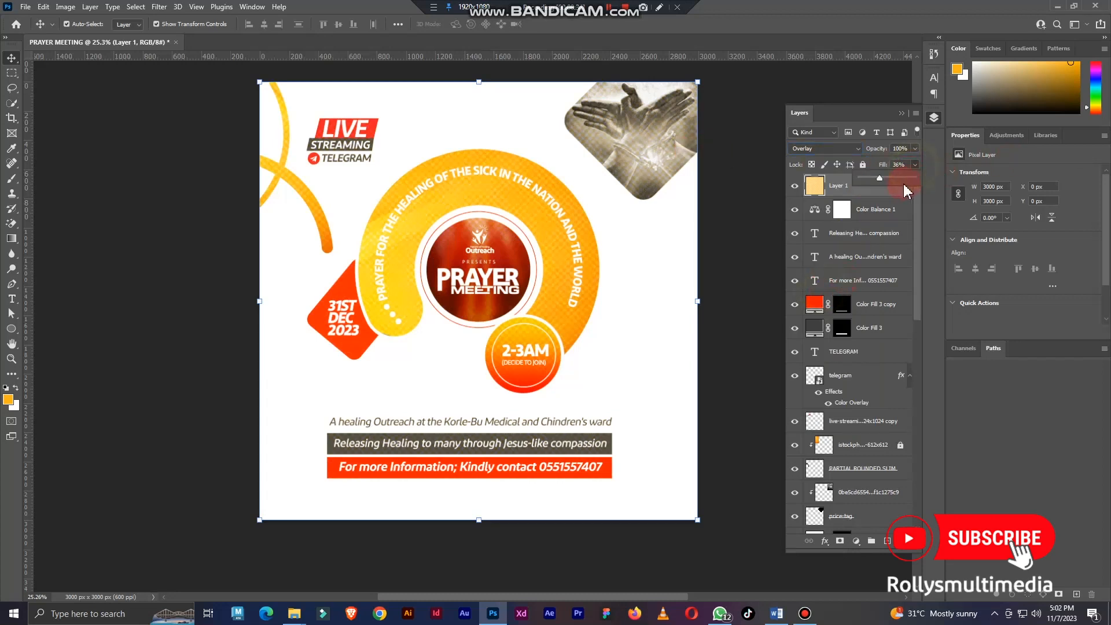
drag(875, 178, 872, 176)
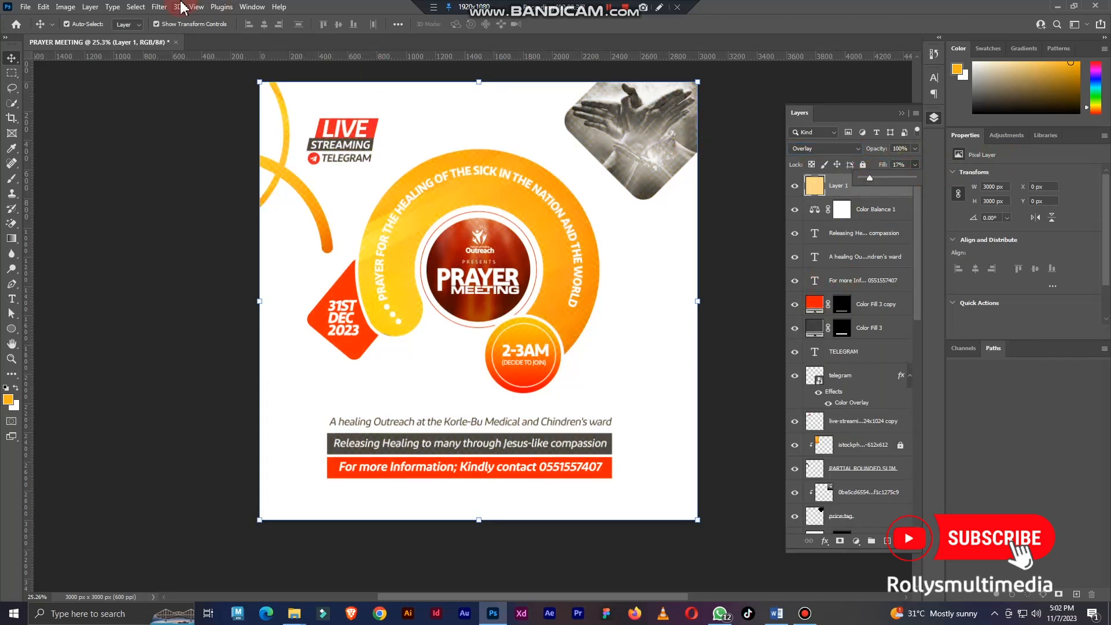
Step: Apply a Gaussian Blur with a radius of 1.6 pixels to the halftone layer and deselect it
click(160, 7)
mouse_move(174, 155)
click(334, 198)
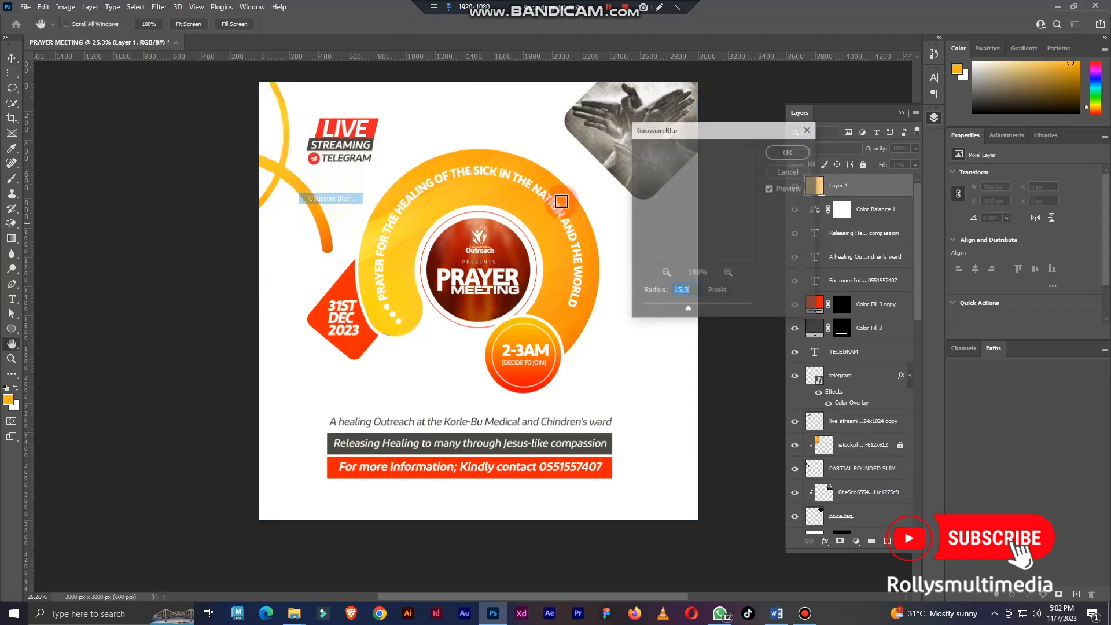
drag(651, 309, 653, 312)
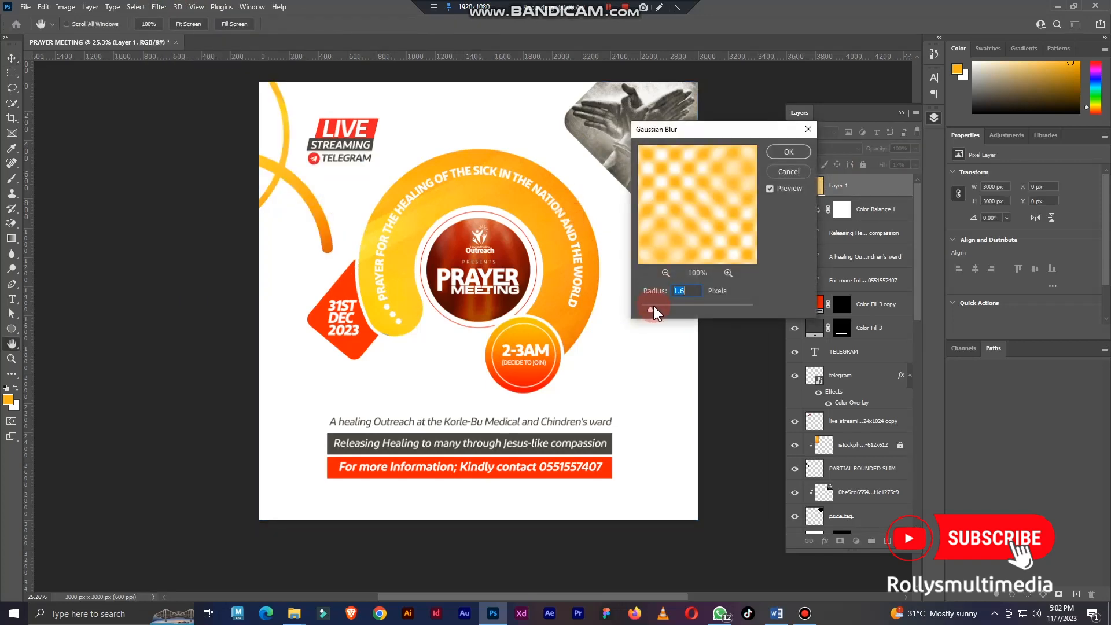
click(789, 151)
key(v)
scroll(491, 172, up, 6)
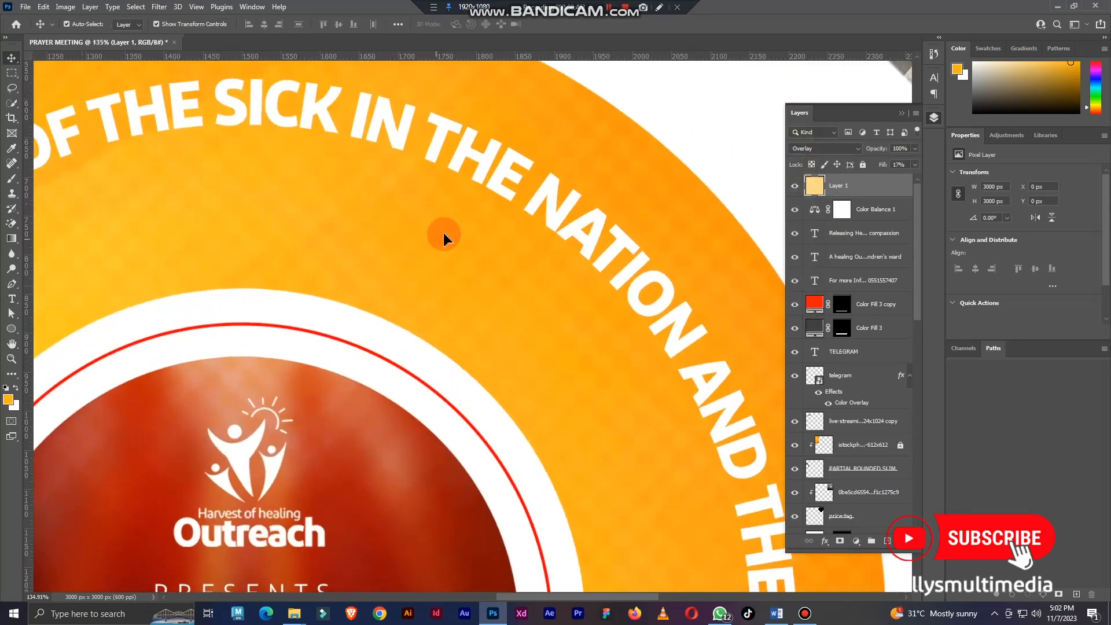
scroll(443, 233, down, 6)
click(240, 268)
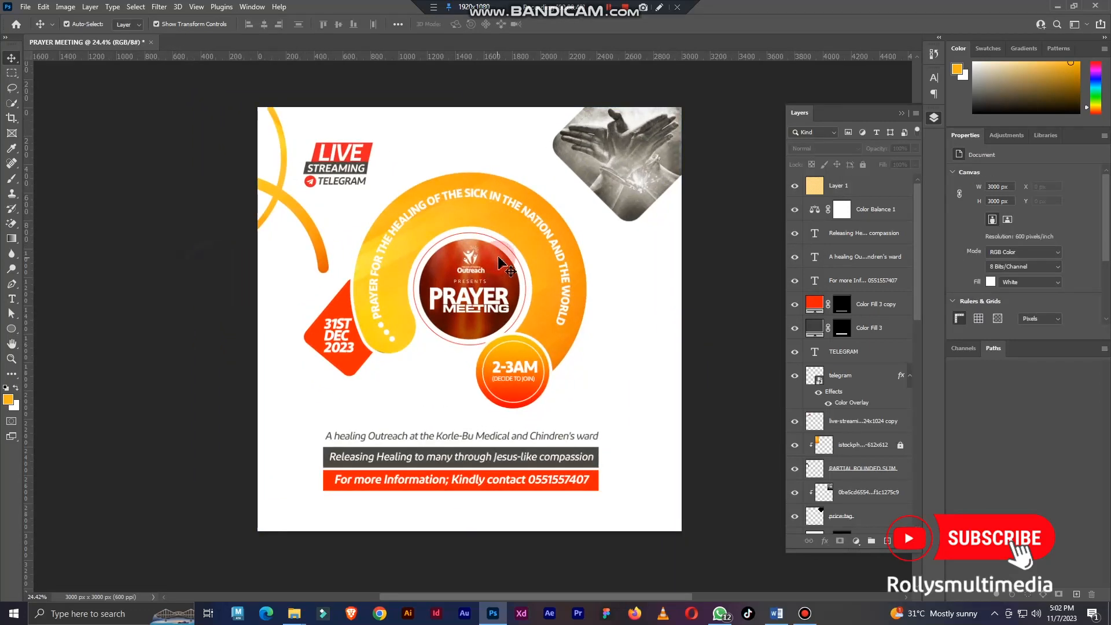
drag(529, 245, 494, 246)
click(933, 118)
Step: Switch to Firefox, search Google Images for WHITE BACKGROUND, and open the gray-white Freepik background with soft curves
click(637, 614)
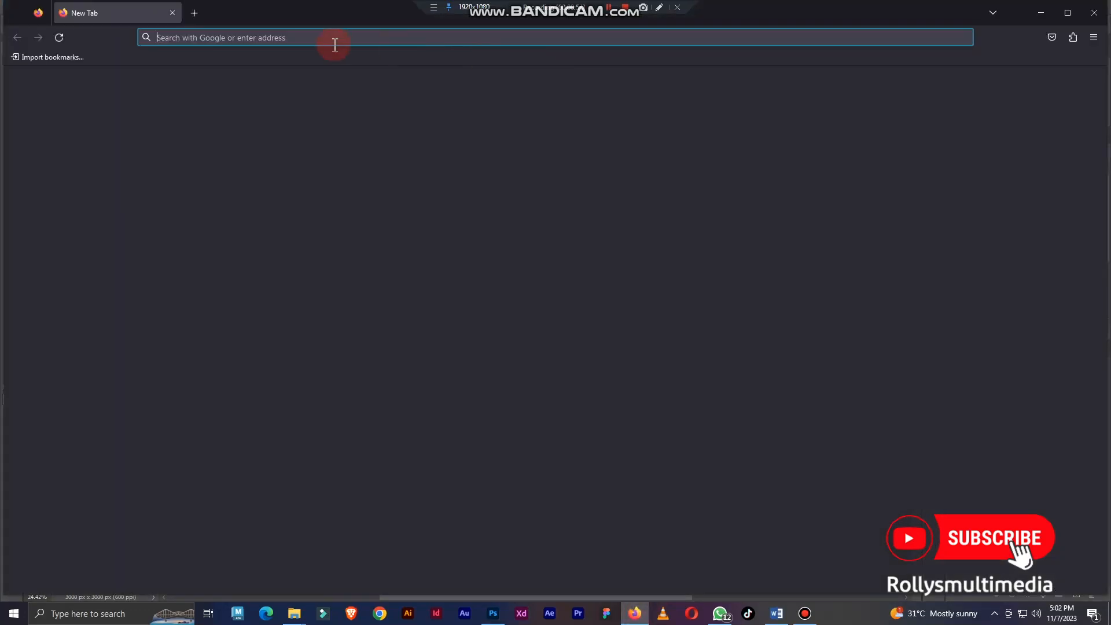
click(312, 43)
text(WHI)
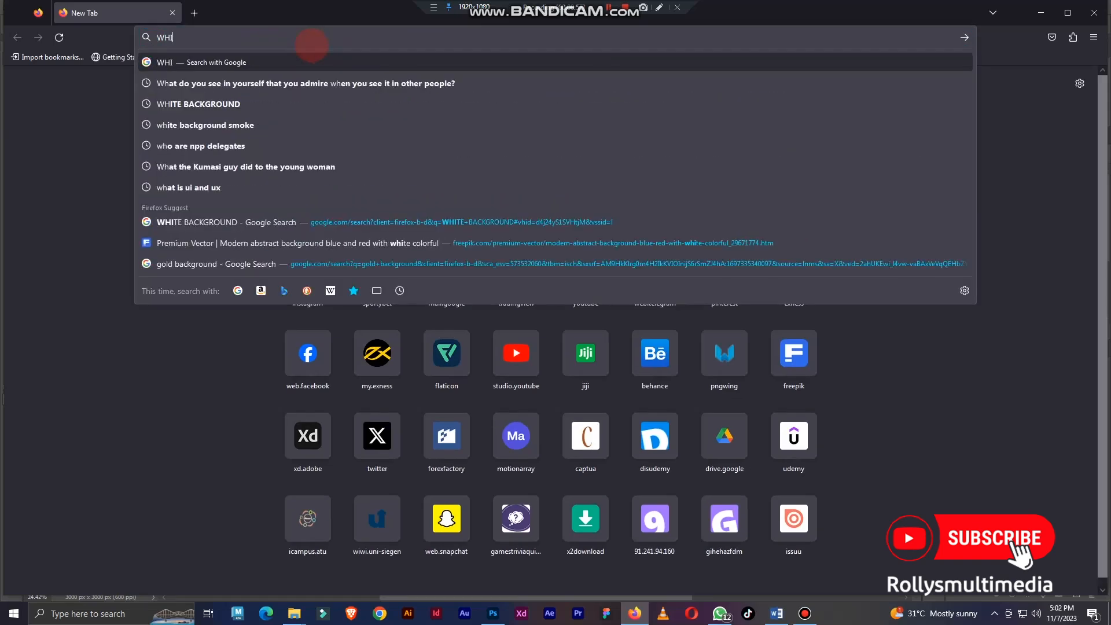
text(TE BACKGROUND)
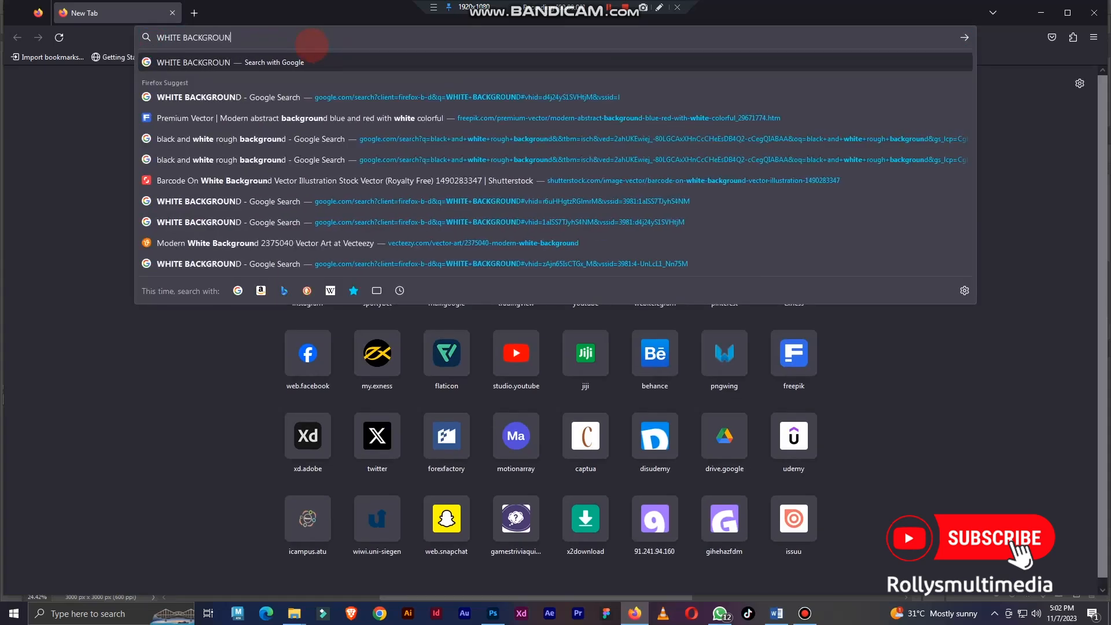
key(Return)
click(207, 148)
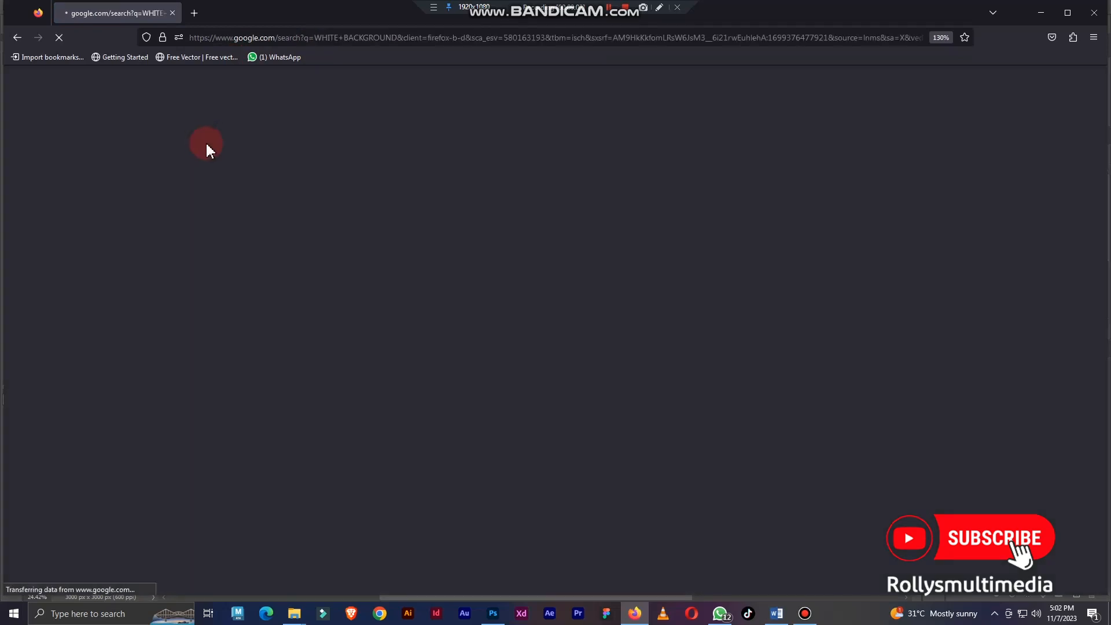
scroll(497, 229, down, 2)
scroll(498, 233, down, 2)
click(354, 338)
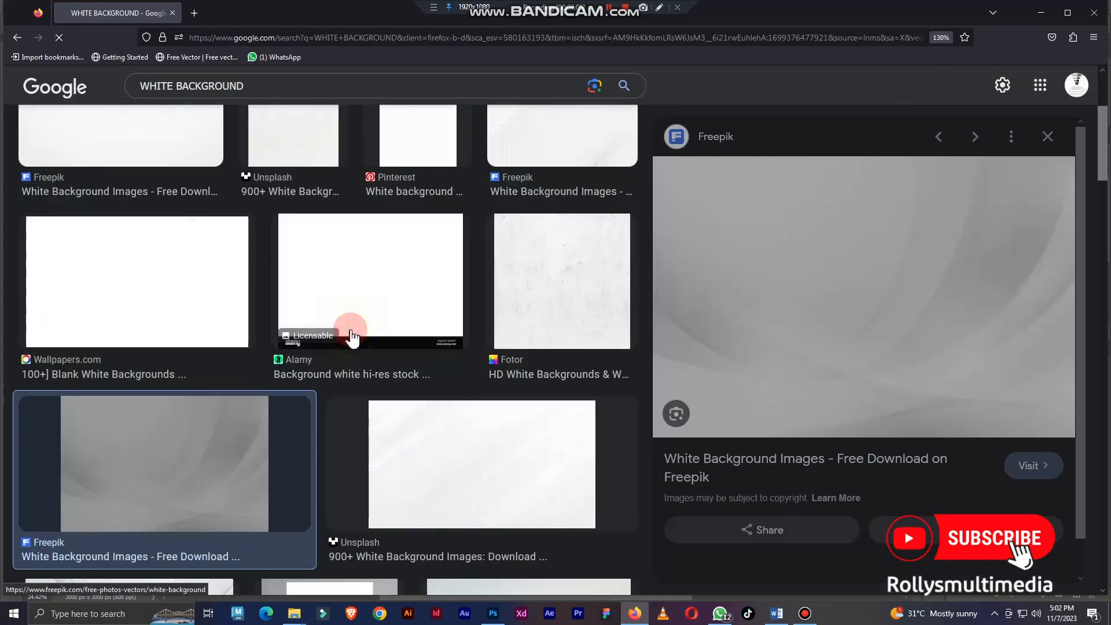
Step: Bring the white background image into the Photoshop flyer and move its layer directly above the Background layer
drag(938, 324, 493, 447)
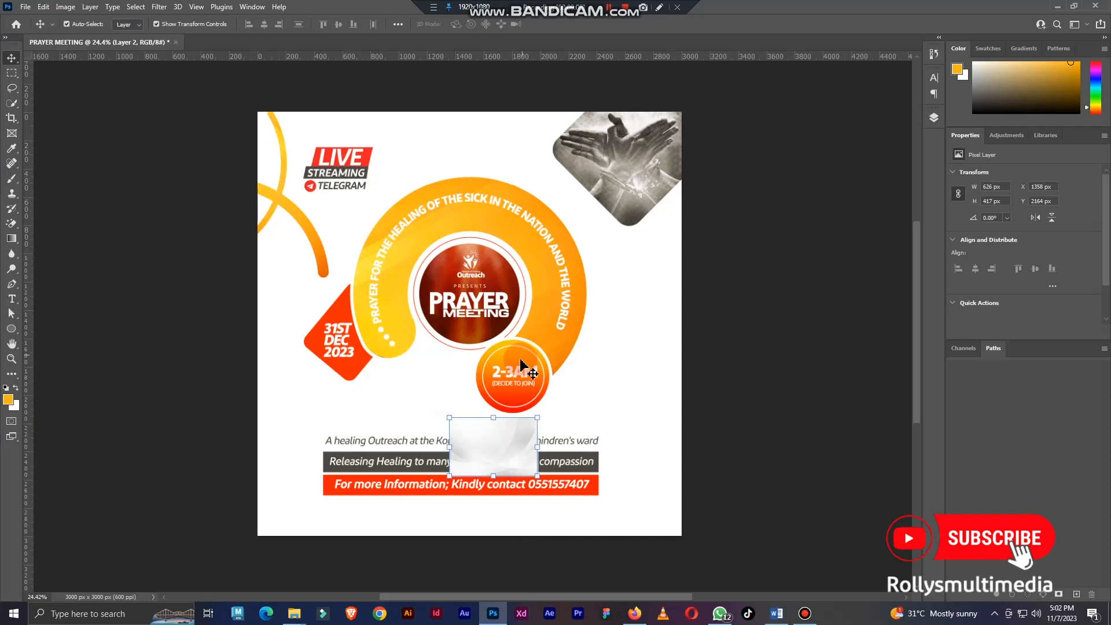
click(930, 121)
drag(865, 191, 840, 457)
scroll(845, 384, down, 5)
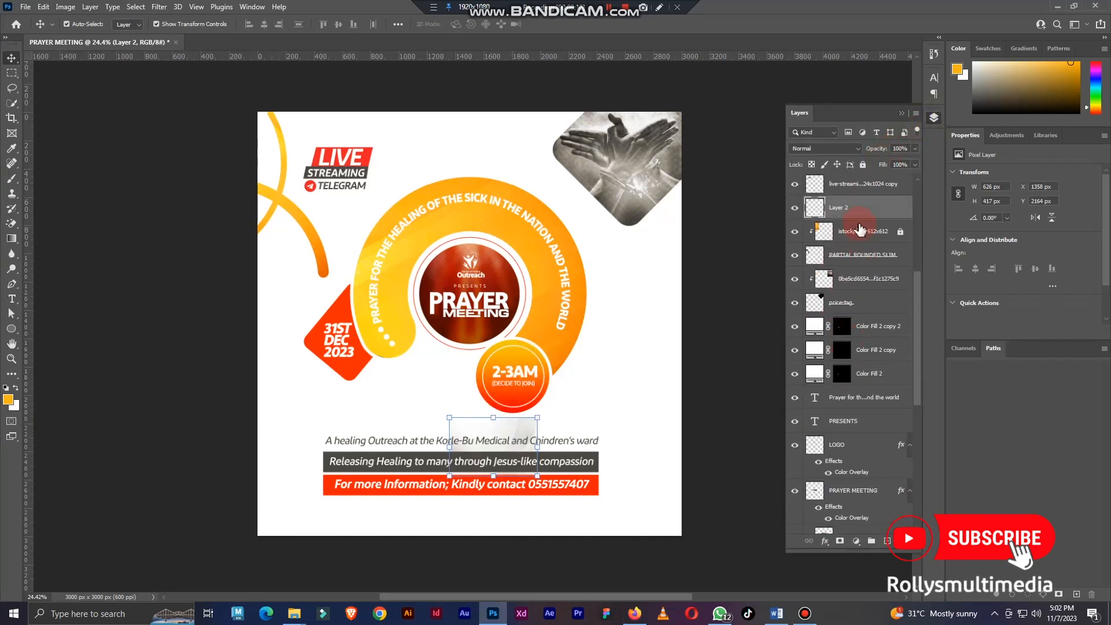
drag(859, 212, 832, 472)
scroll(846, 402, down, 6)
drag(858, 209, 831, 490)
scroll(842, 444, down, 4)
drag(845, 431, 833, 507)
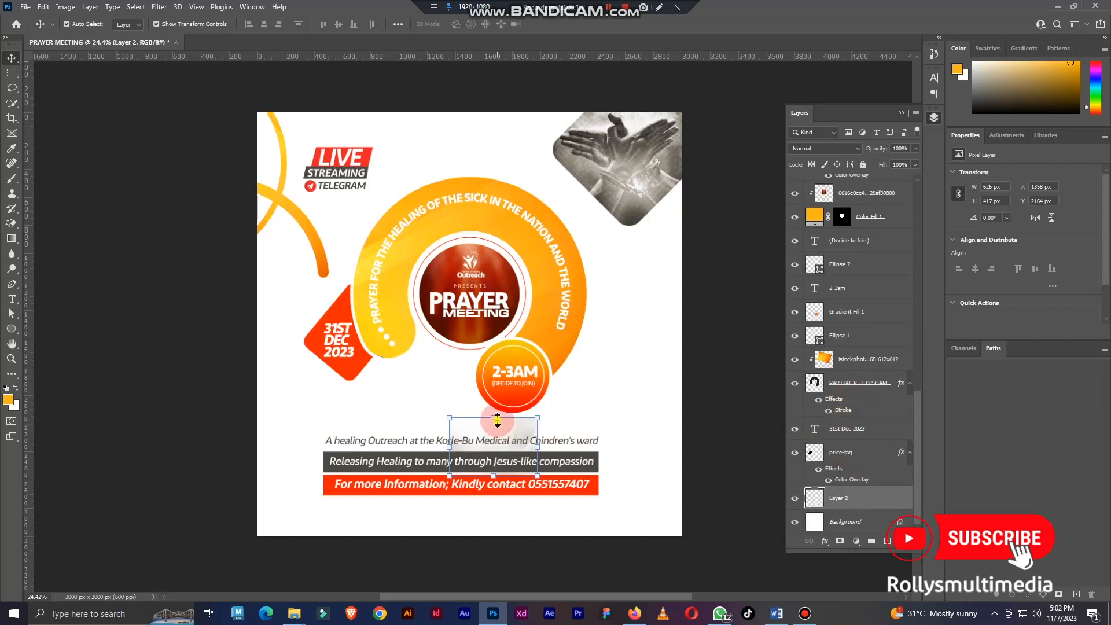
Step: Enlarge the white background image to about 525% and center it horizontally over the lower part of the flyer
drag(498, 421, 565, 206)
drag(727, 326, 752, 327)
drag(643, 354, 594, 401)
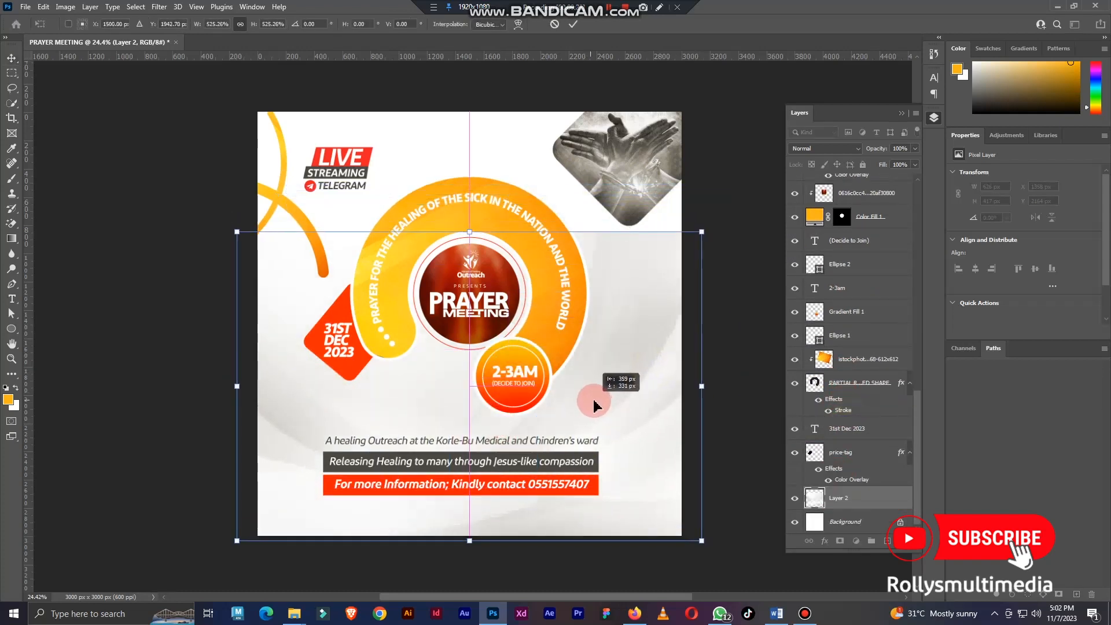
double_click(593, 317)
Step: Fade the white background image's upper edge with a large soft Eraser brush, reducing its size to 1700, and deselect the layer
right_click(12, 224)
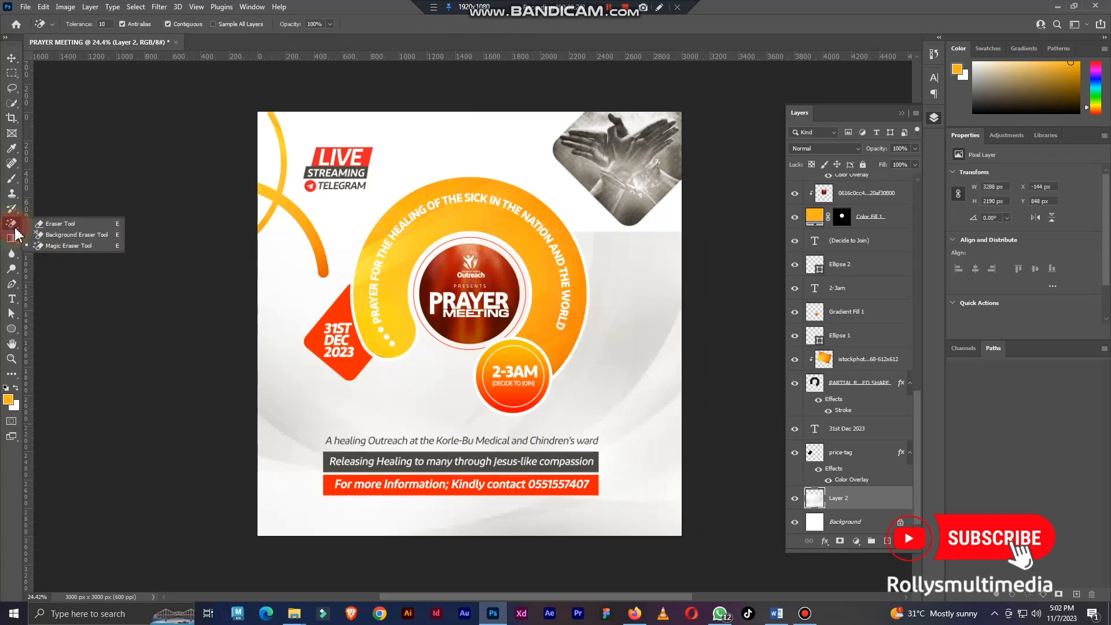
click(43, 222)
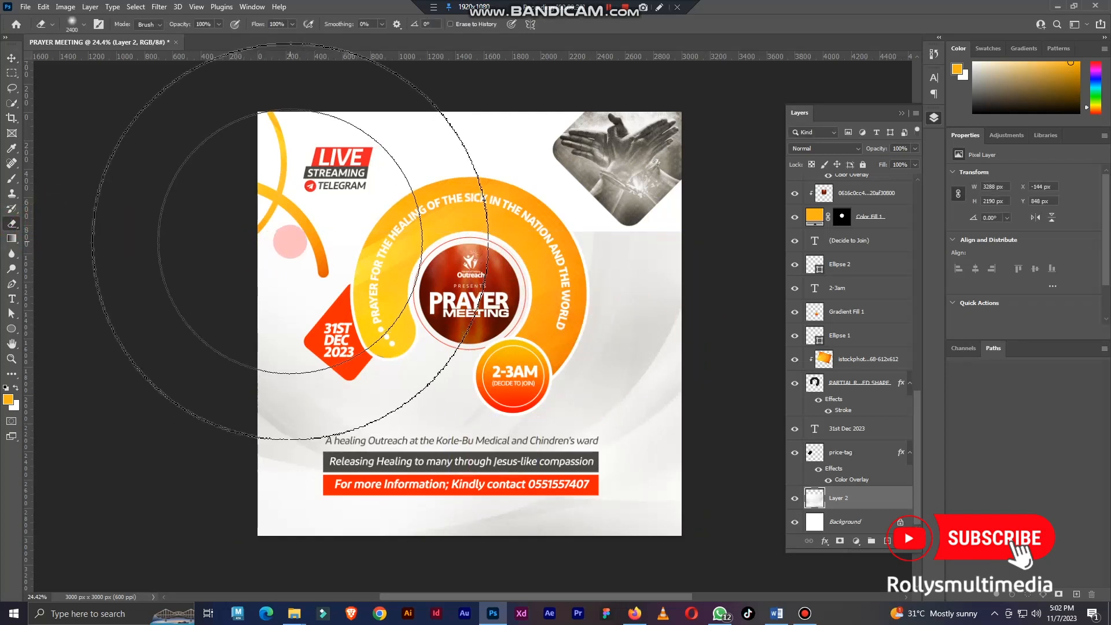
scroll(342, 244, down, 1)
scroll(342, 243, up, 1)
key(bracketleft)
key(bracketleft)
key(bracketleft)
key(bracketleft)
key(bracketleft)
key(bracketleft)
key(bracketleft)
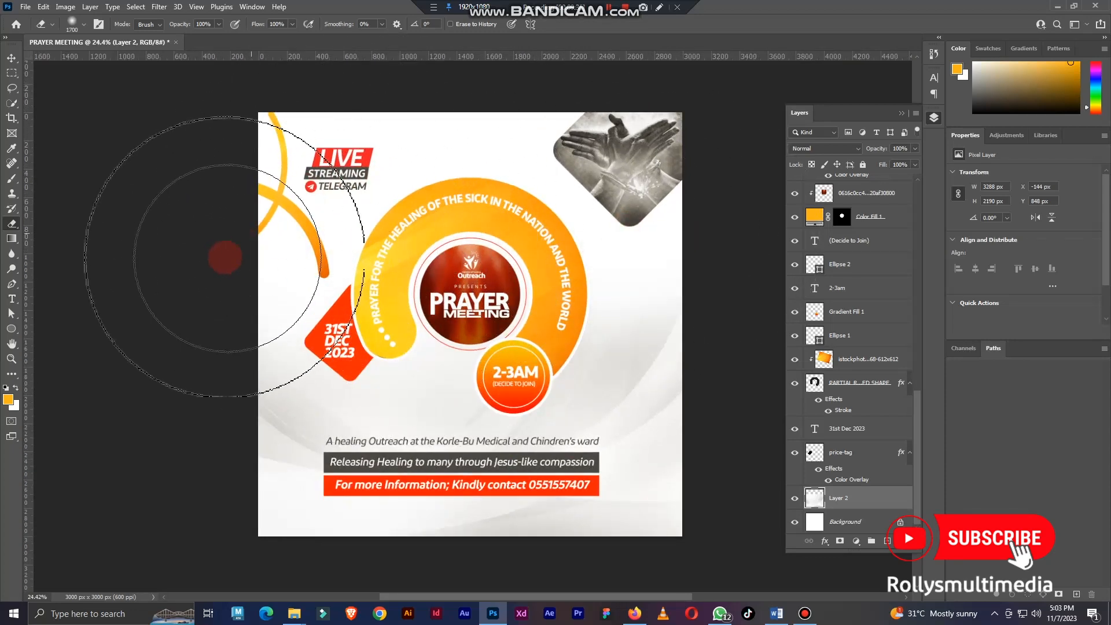
click(11, 57)
scroll(637, 220, up, 2)
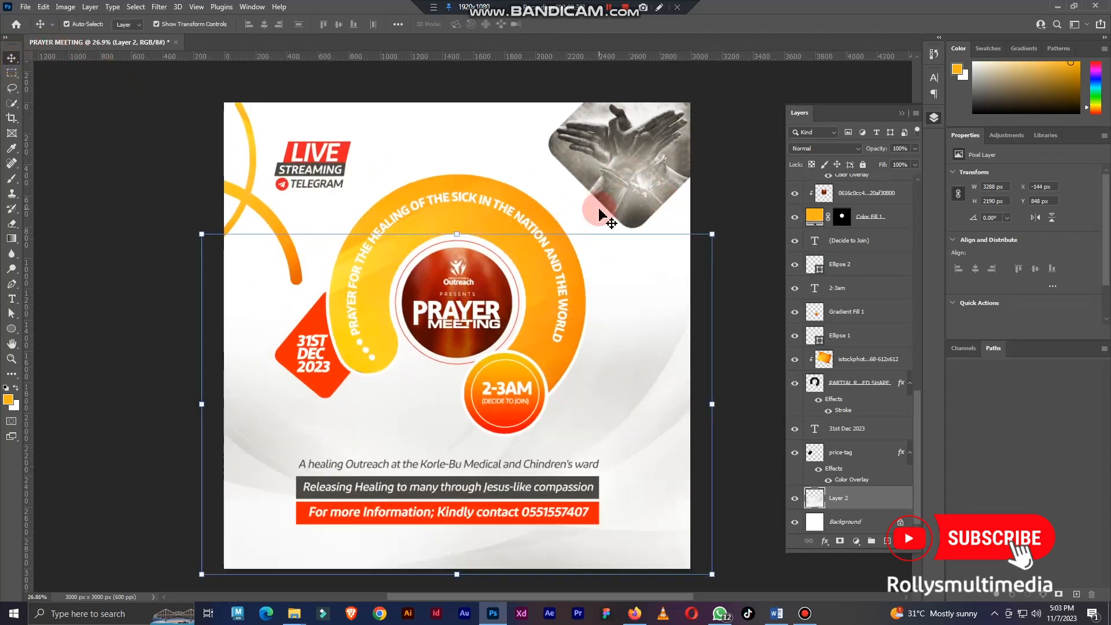
click(709, 200)
scroll(665, 220, down, 1)
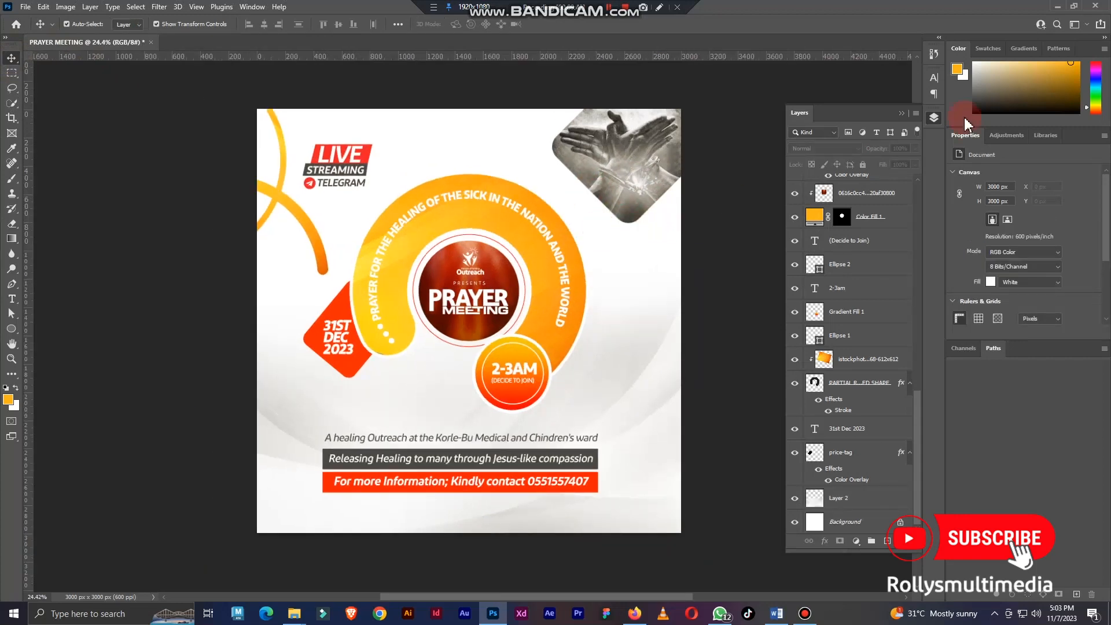
click(933, 119)
scroll(666, 180, up, 3)
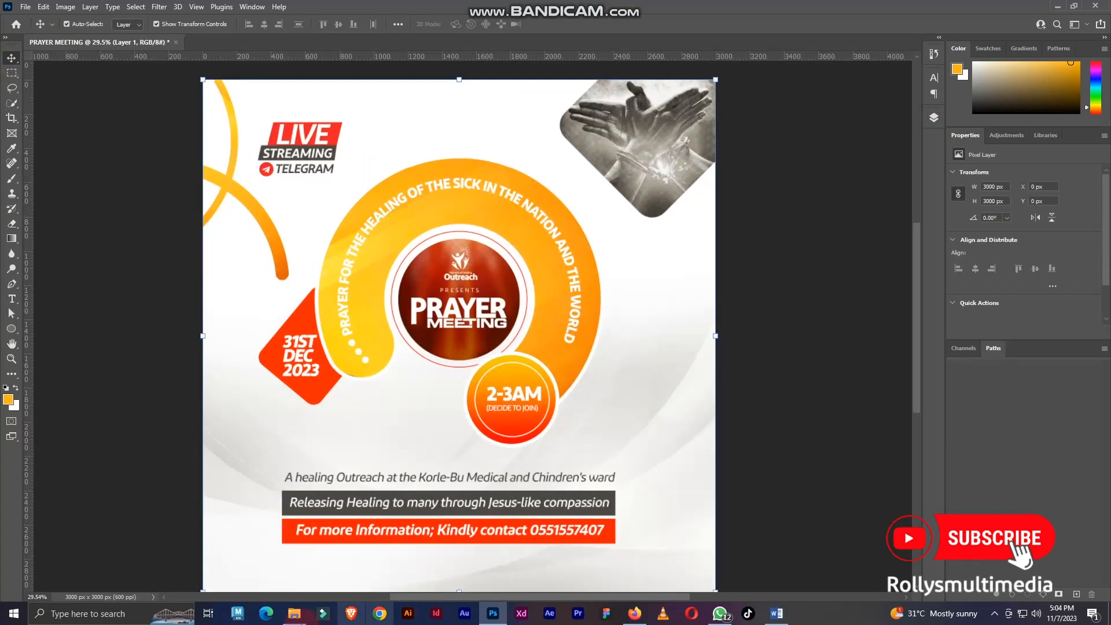
Step: Place the blue 3D Telegram logo image from the Prayer Meeting Tut folder on the flyer at about 1966 × 1706 px
click(294, 614)
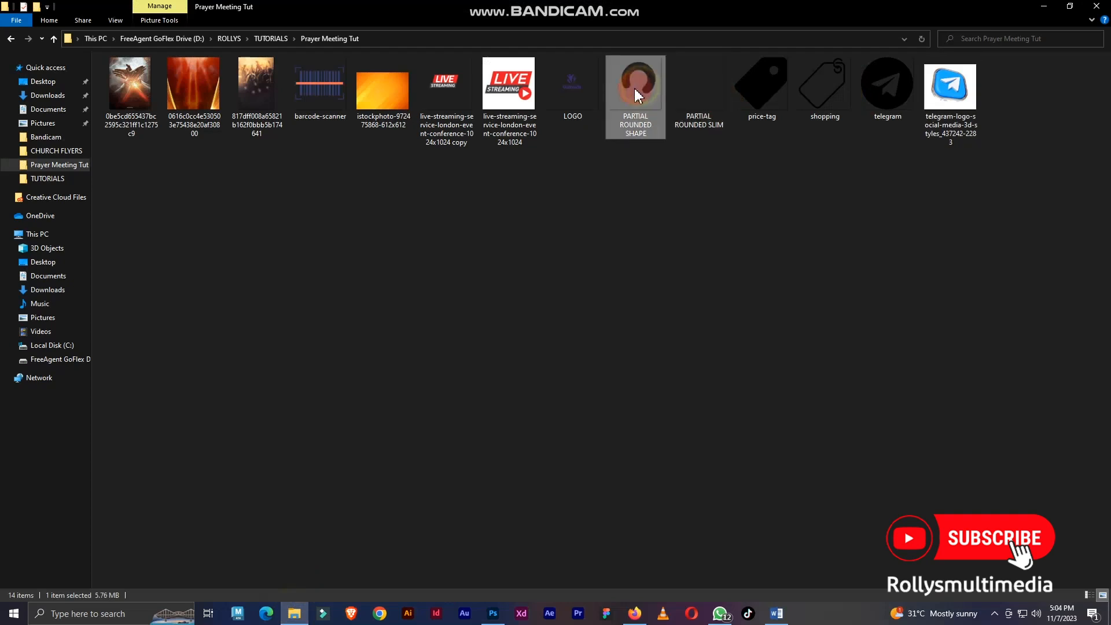
drag(950, 92, 515, 409)
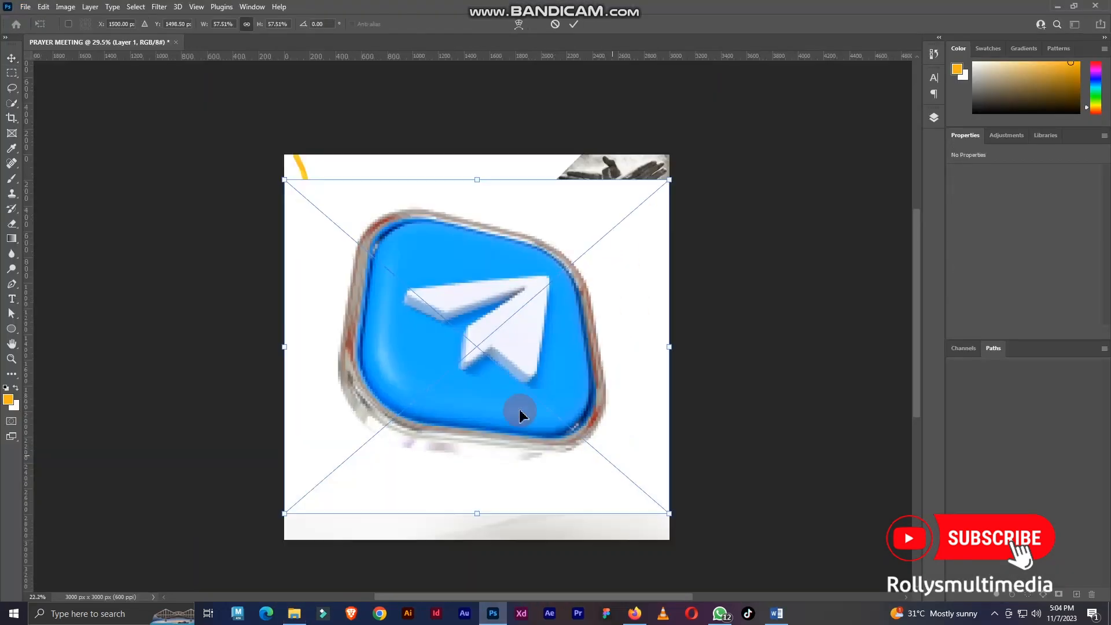
mouse_move(486, 506)
mouse_down()
mouse_move(517, 339)
mouse_move(529, 381)
mouse_up()
key(Return)
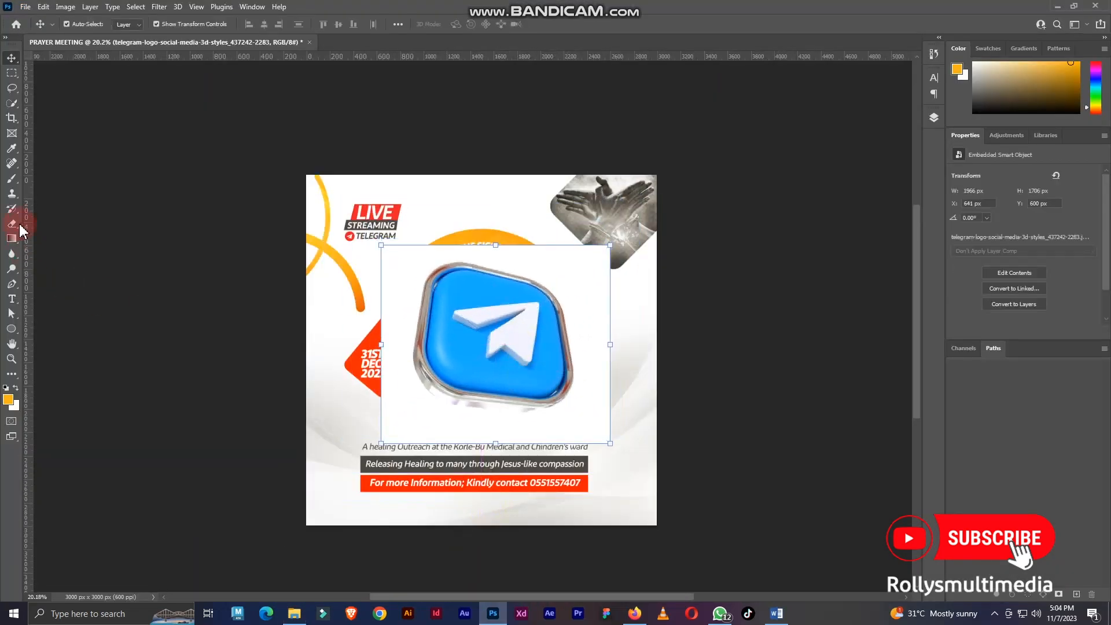
Step: Rasterize the Telegram logo layer and remove its white backdrop with the Magic Eraser
right_click(17, 224)
click(93, 251)
click(934, 116)
scroll(886, 290, down, 3)
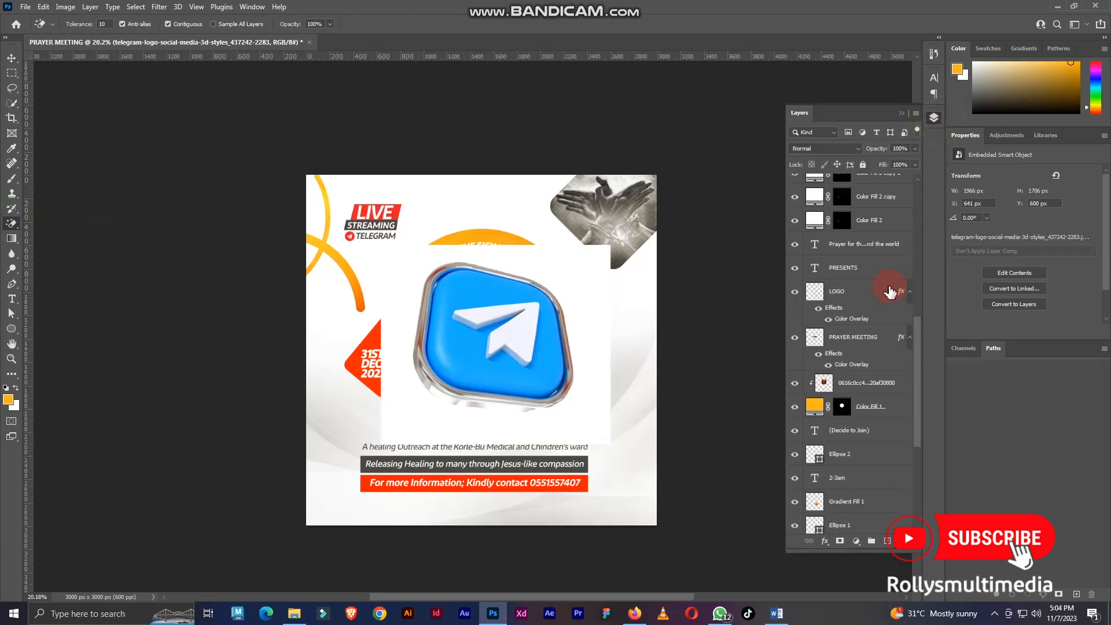
scroll(885, 243, up, 5)
click(876, 199)
right_click(876, 198)
click(914, 307)
scroll(622, 318, up, 2)
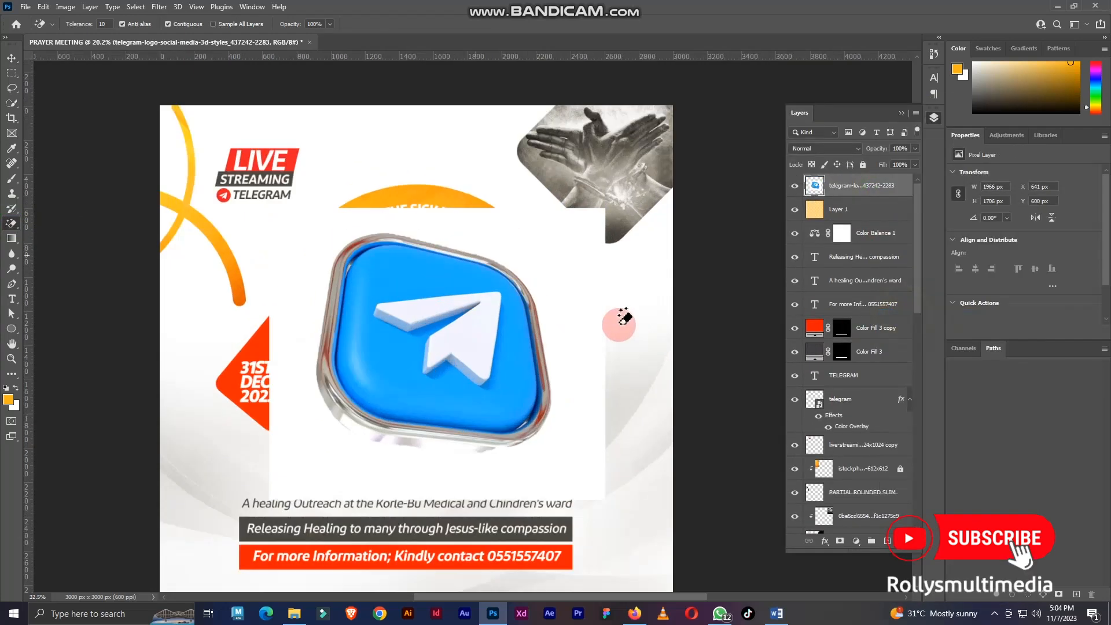
click(623, 317)
scroll(578, 285, down, 3)
scroll(578, 284, up, 1)
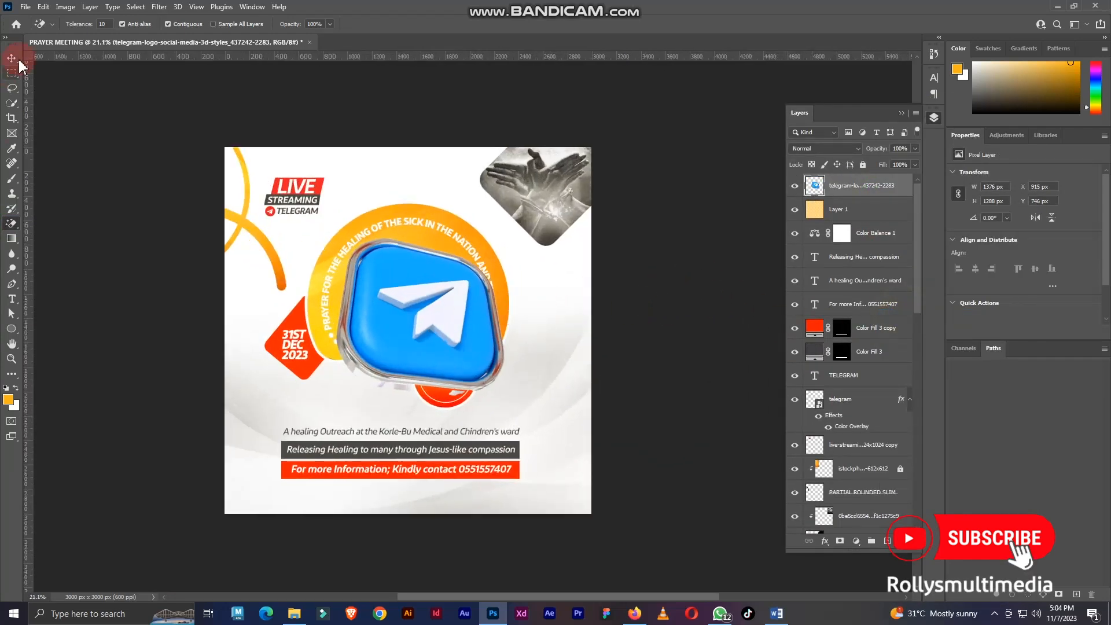
Step: Duplicate the 3D Telegram logo into the flyer's upper left area and select the original logo
click(12, 58)
drag(436, 339, 311, 242)
click(534, 366)
Step: Move the original Telegram logo partly off the flyer's right edge and rotate it counterclockwise
scroll(537, 376, up, 4)
drag(541, 364, 596, 365)
scroll(683, 377, down, 4)
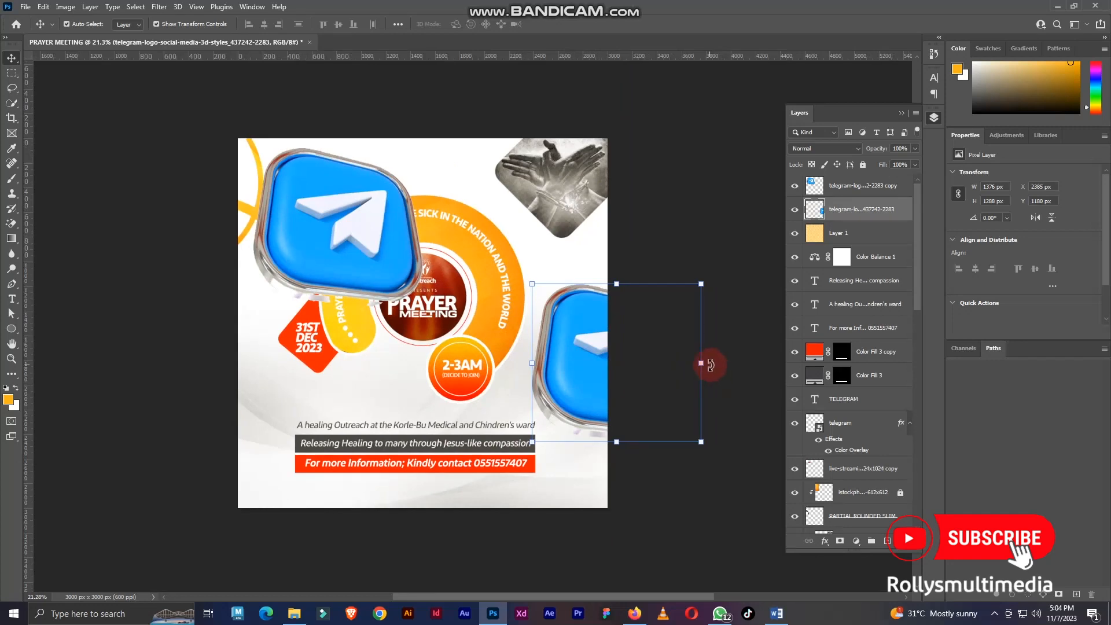
drag(711, 365, 575, 352)
key(Return)
scroll(578, 350, up, 3)
Step: Apply a Motion Blur at 0° with a 117-pixel distance to the right-edge Telegram logo and shift it slightly right and down
click(159, 7)
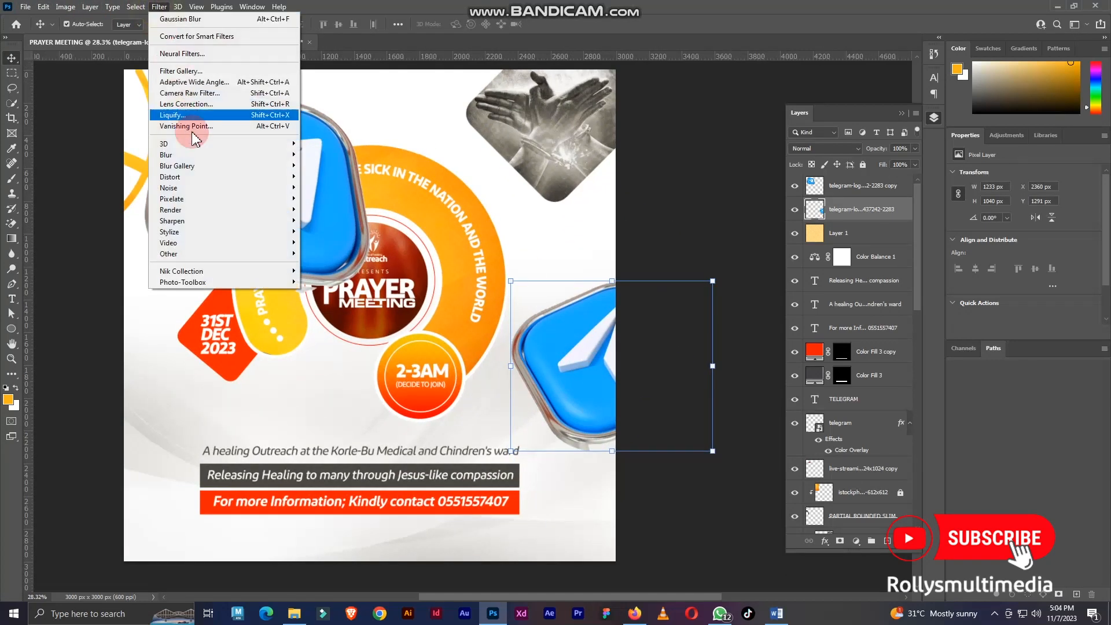
mouse_move(199, 148)
click(341, 233)
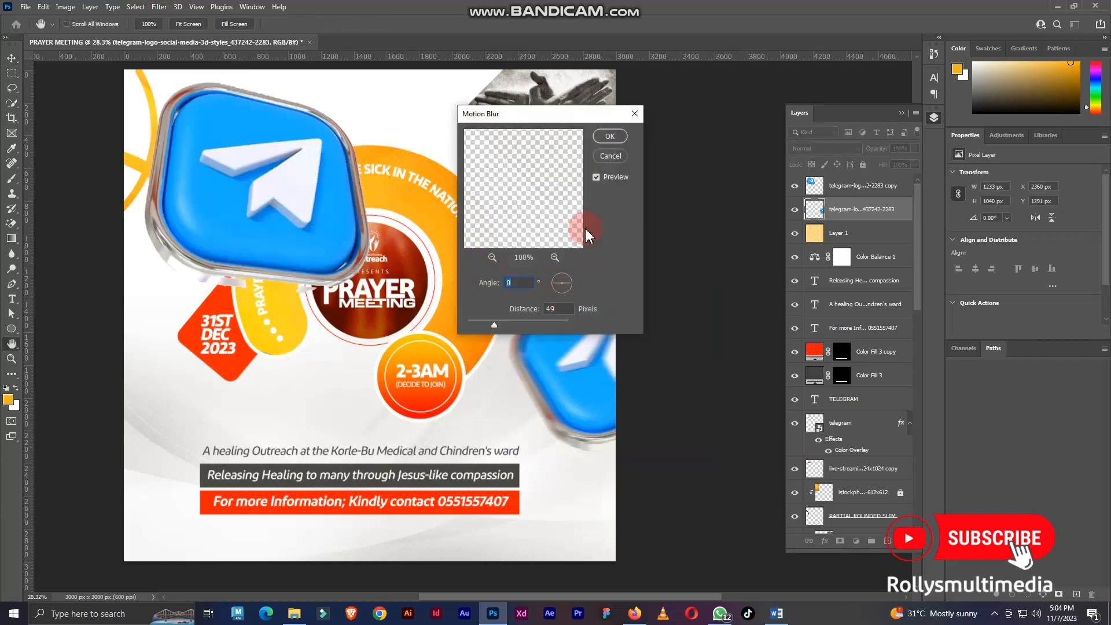
click(505, 324)
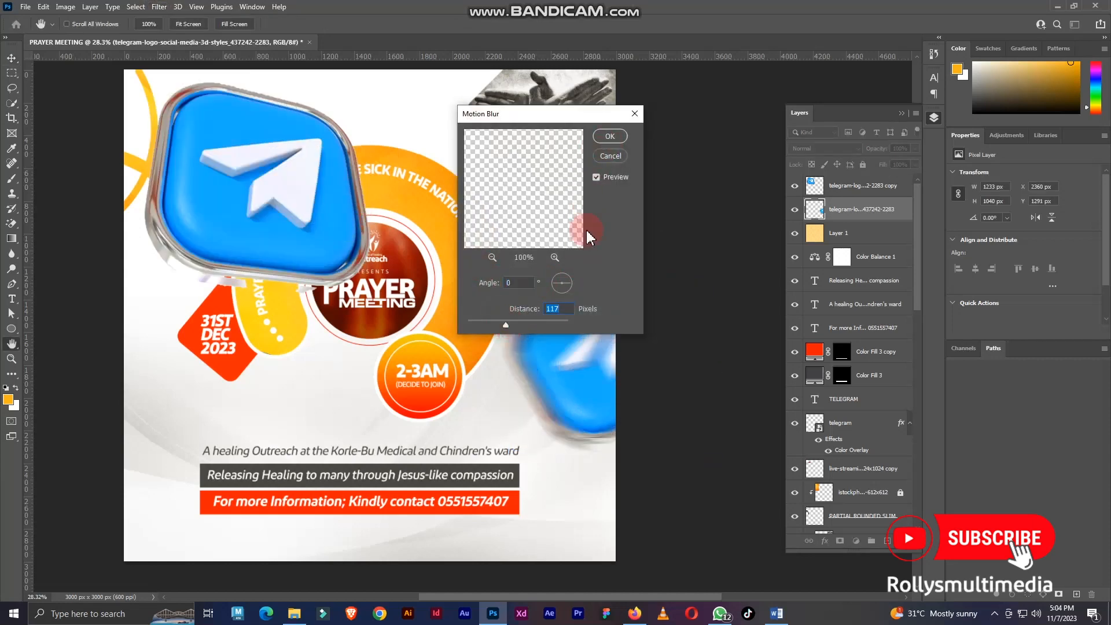
key(Return)
key(v)
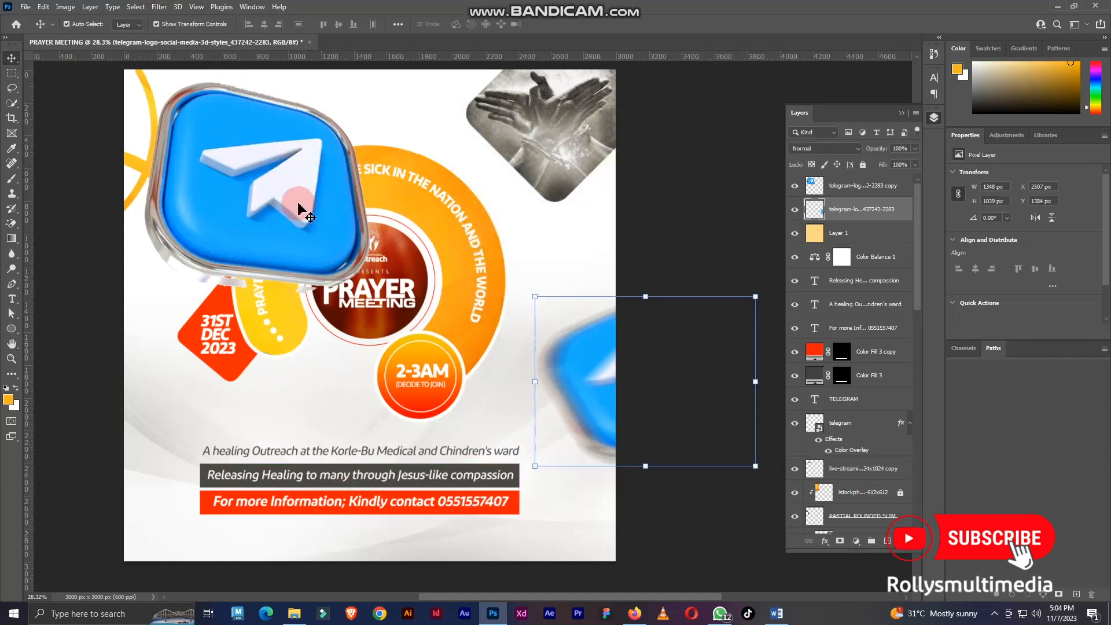
Step: Shrink the Telegram logo copy to about 241 × 226 px and place it above the ring, beside the LIVE STREAMING badge
click(297, 210)
scroll(304, 281, down, 2)
scroll(304, 281, up, 2)
drag(469, 262, 359, 162)
drag(324, 127, 422, 149)
scroll(414, 139, up, 2)
key(Return)
scroll(579, 203, down, 2)
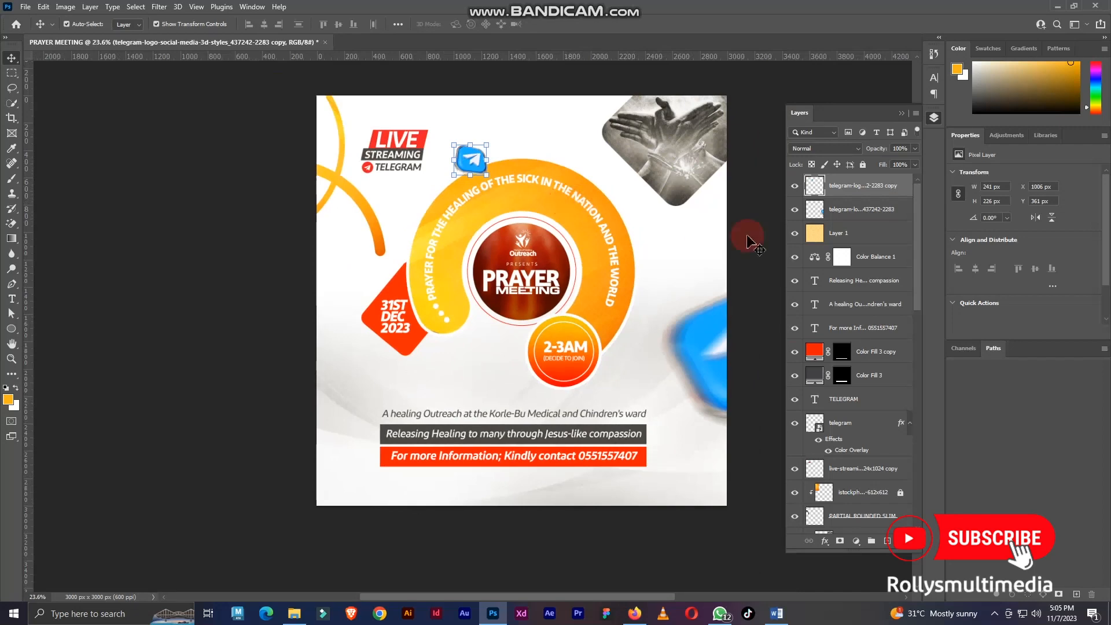
Step: Add an 18-pixel white stroke to the small 3D Telegram logo above the ring and deselect it
right_click(875, 190)
click(894, 126)
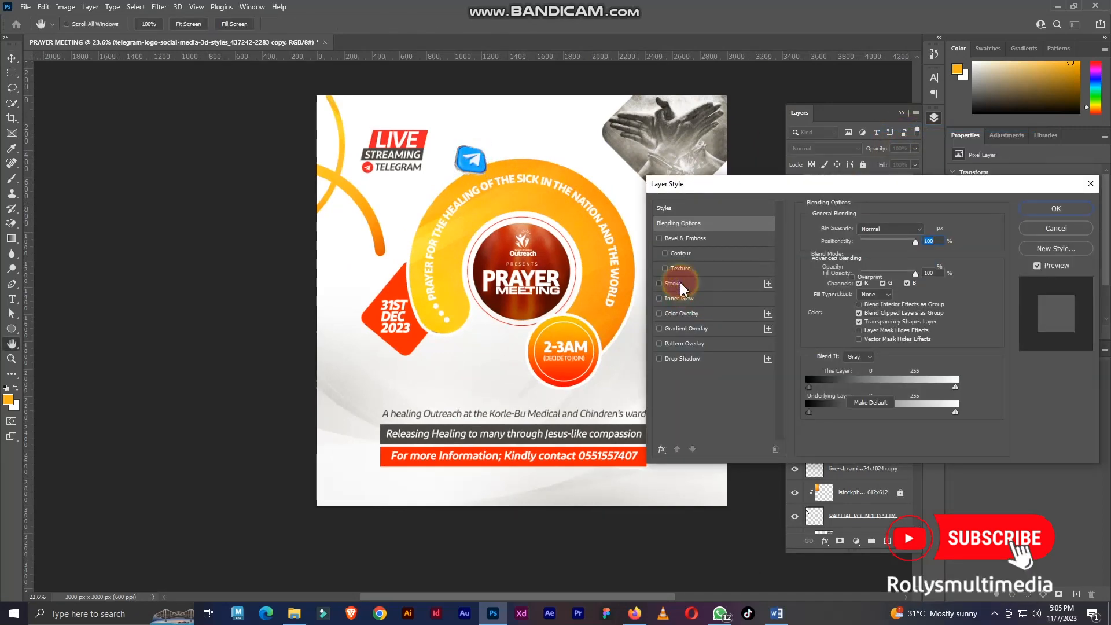
click(674, 284)
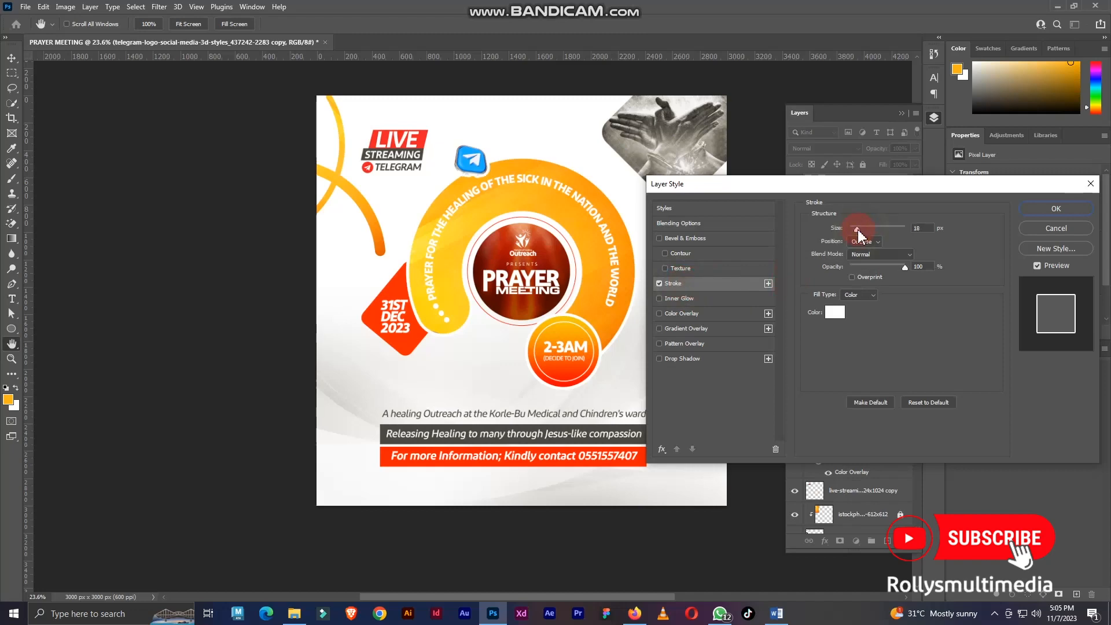
click(1070, 213)
scroll(318, 222, down, 3)
click(232, 242)
scroll(403, 235, up, 4)
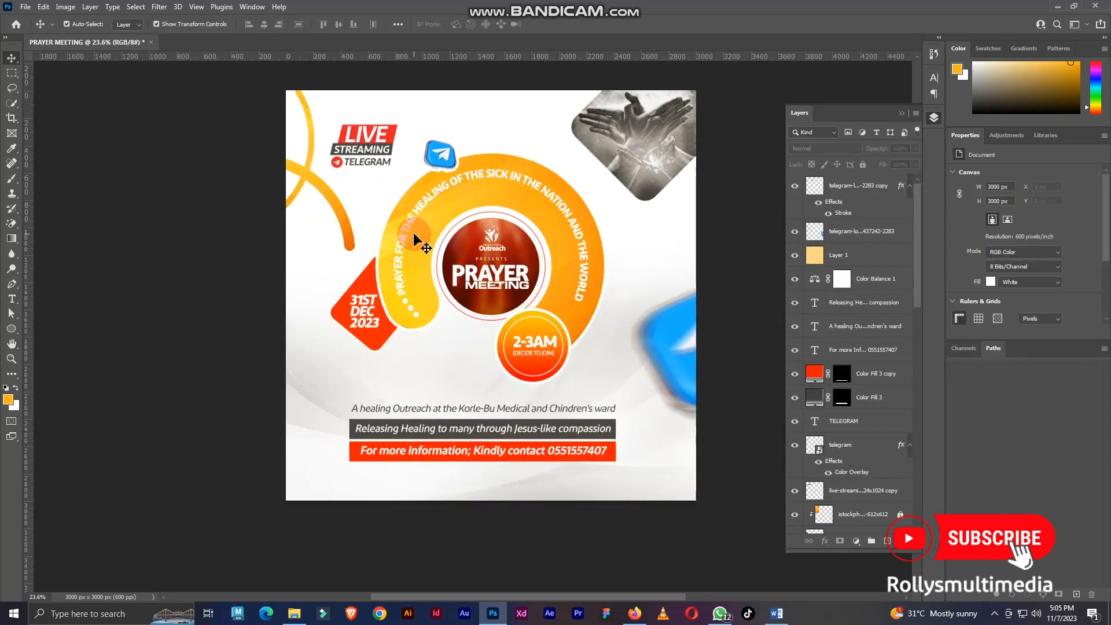
scroll(469, 225, down, 1)
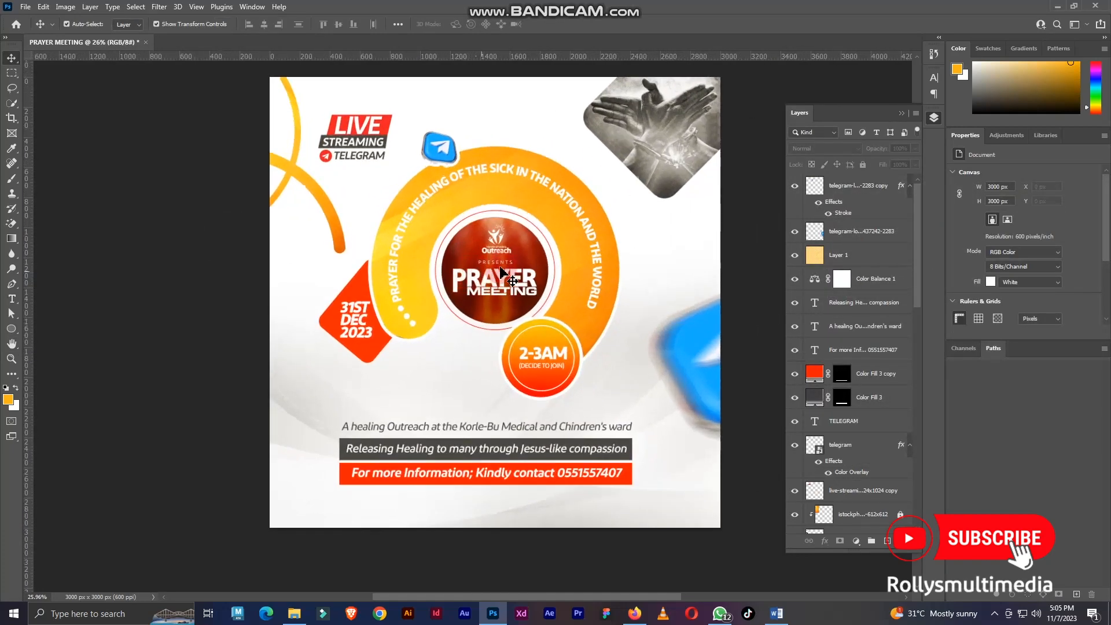
Step: Place the barcode-scanner image from the Prayer Meeting Tut folder below the date badge's lower left edge, shrunk to about 268 × 258 px and rotated 39.71°
click(295, 613)
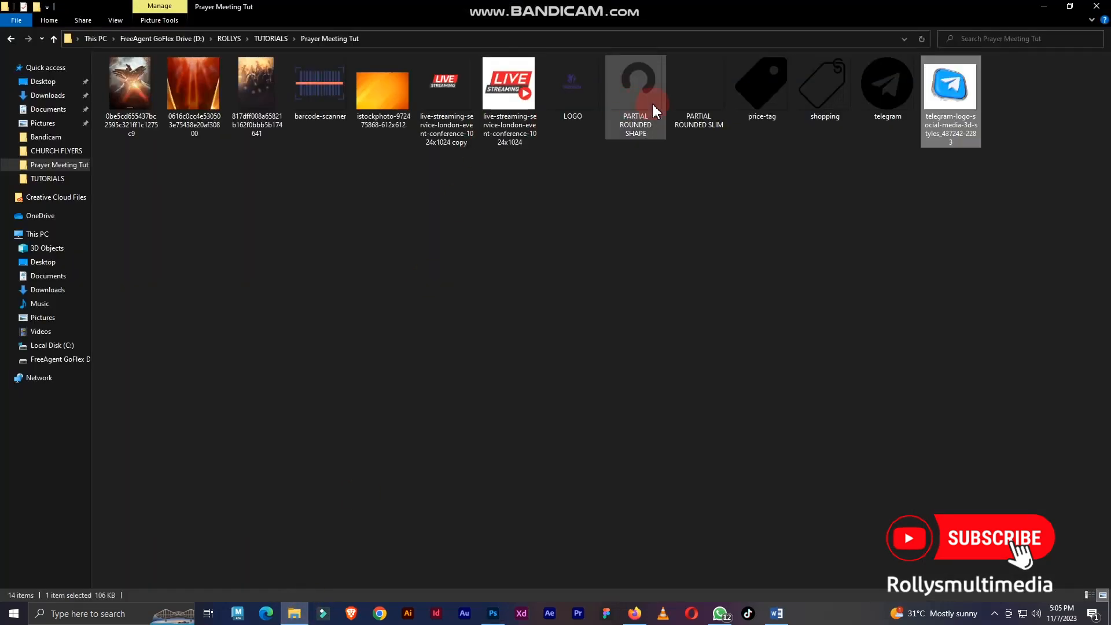
drag(343, 97, 488, 415)
drag(689, 304, 368, 437)
scroll(398, 388, up, 3)
drag(343, 343, 322, 325)
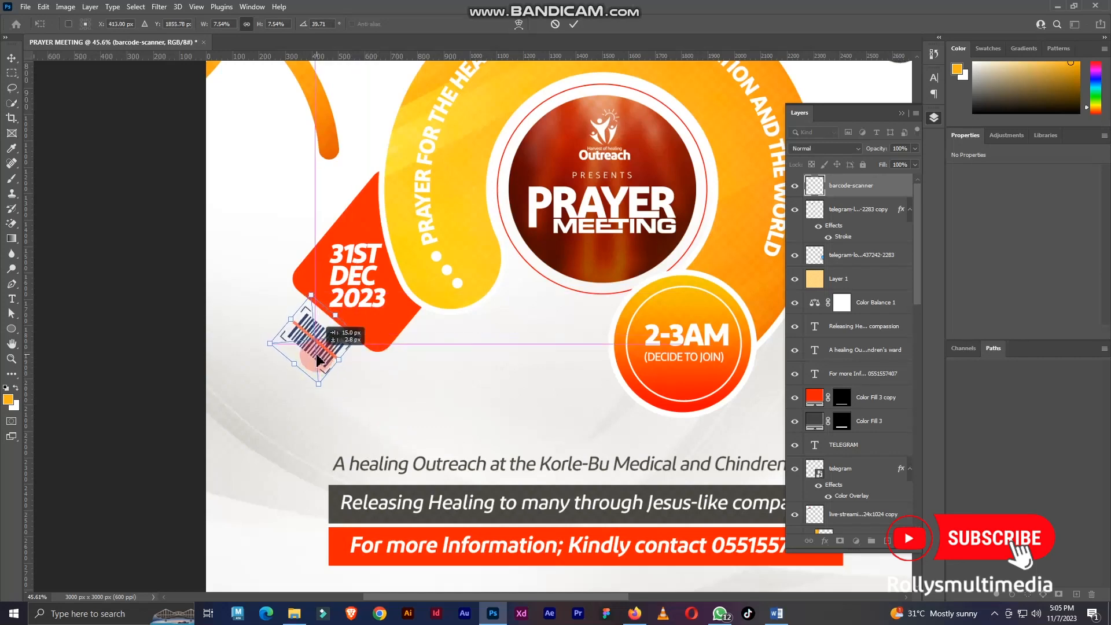
double_click(313, 362)
Step: Rasterize the barcode-scanner layer and give it a light gray Color Overlay
right_click(850, 188)
click(886, 315)
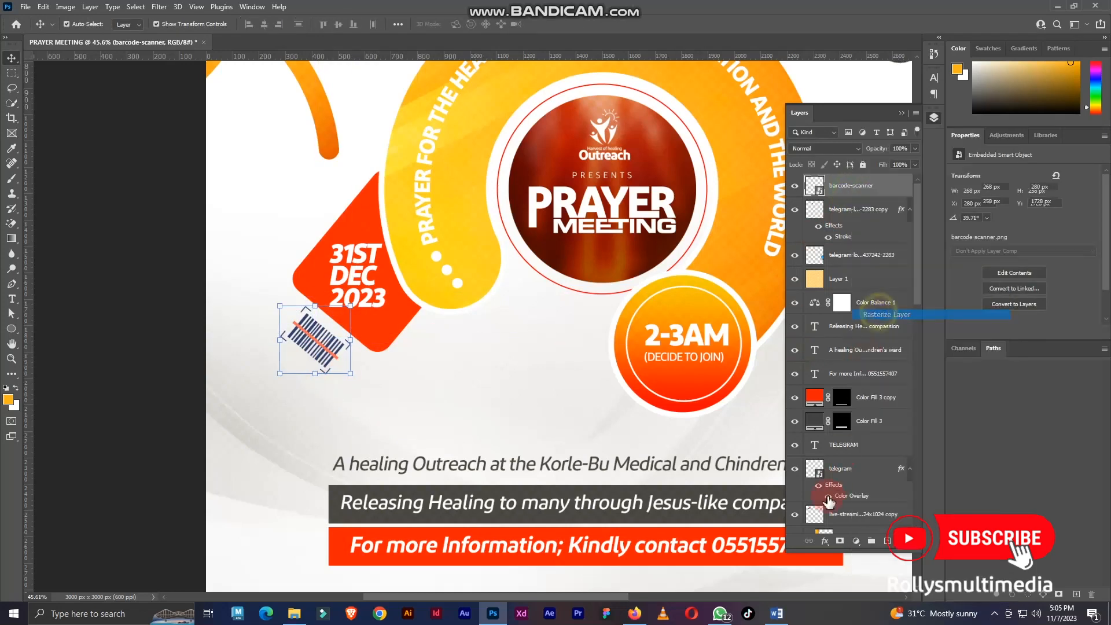
click(825, 541)
click(851, 496)
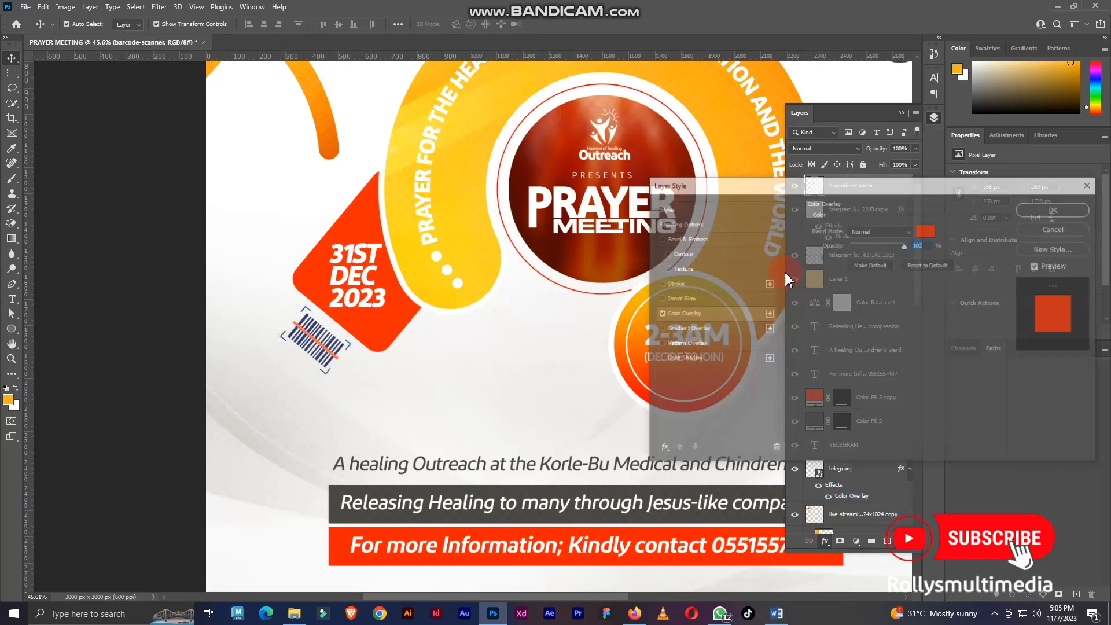
click(921, 233)
click(393, 509)
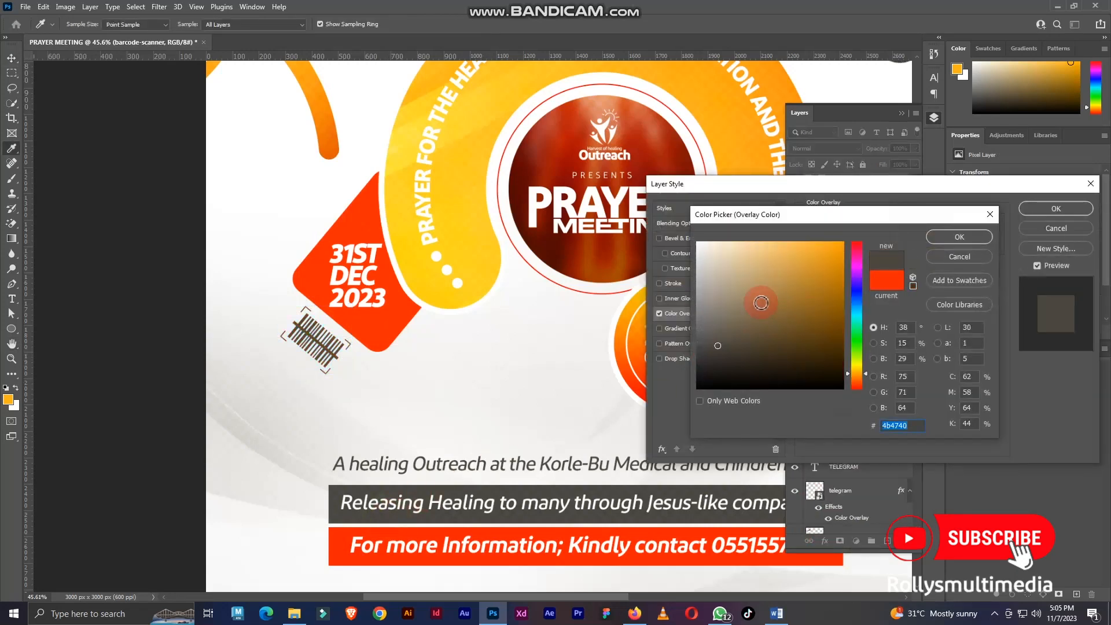
click(948, 237)
click(1050, 210)
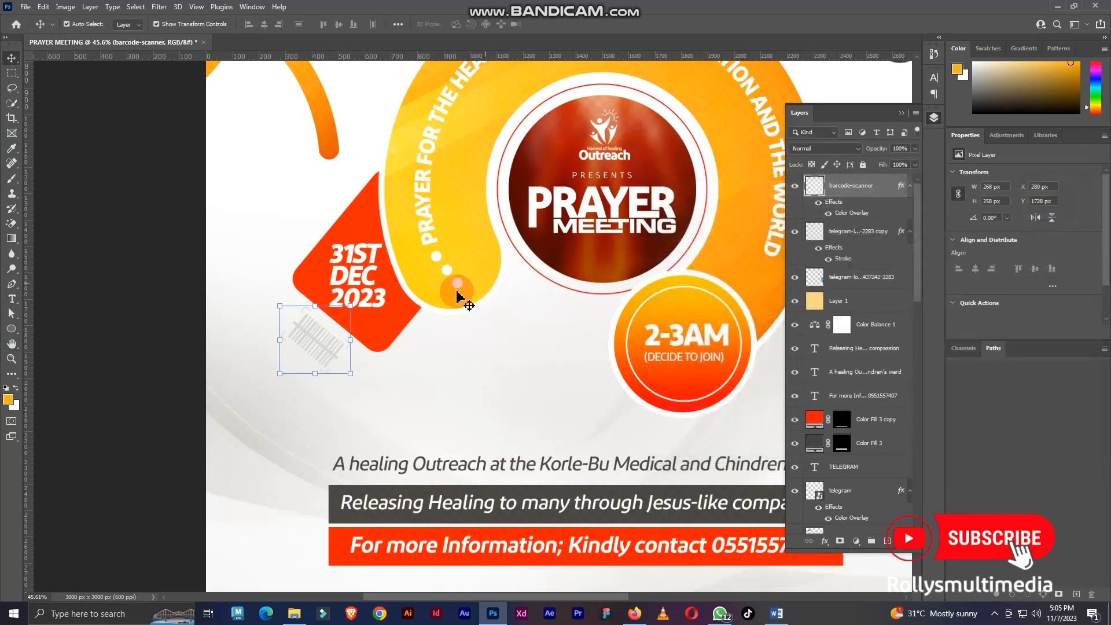
scroll(393, 318, down, 1)
click(183, 335)
scroll(389, 330, down, 5)
scroll(429, 331, up, 2)
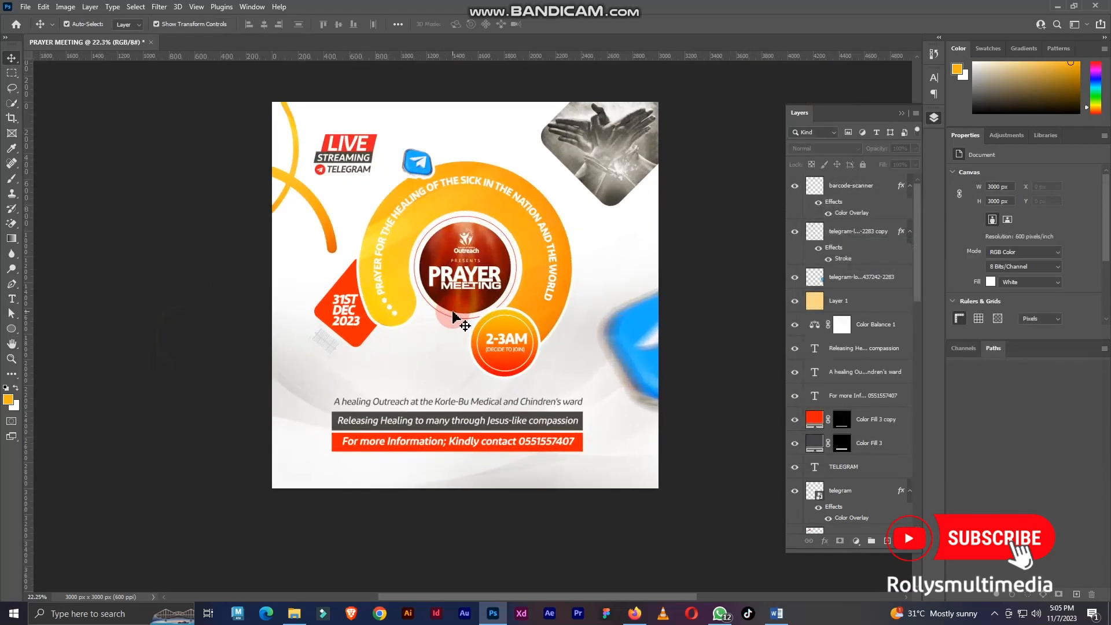
Step: Duplicate the small Telegram logo, enlarge the copy to about 934 × 875 px and place it partly off the flyer's lower left corner
click(643, 353)
click(421, 170)
scroll(472, 220, up, 1)
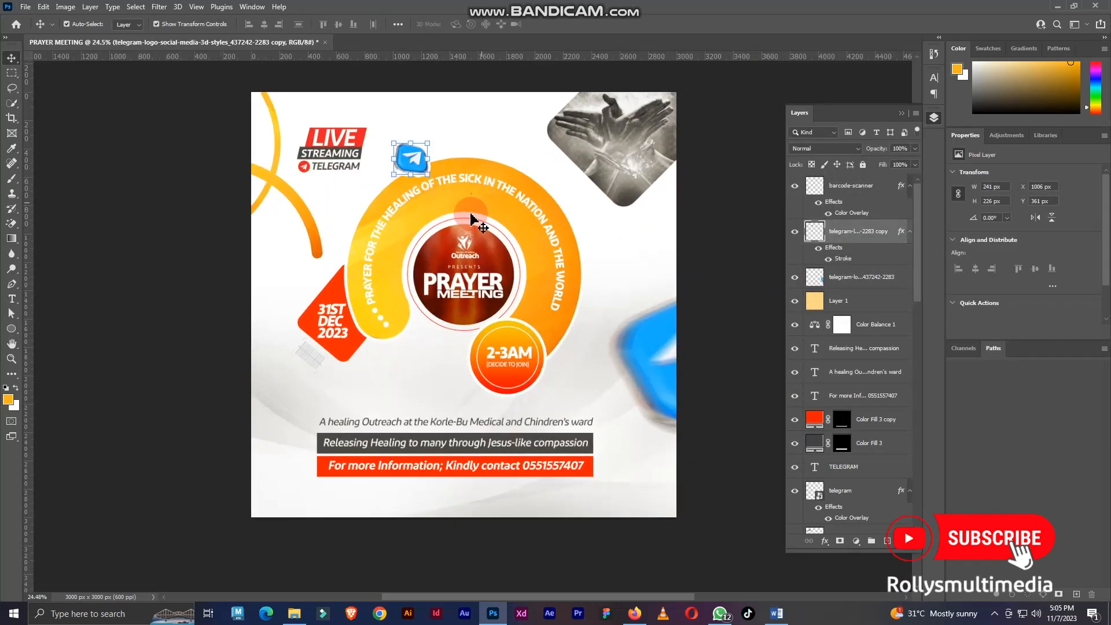
drag(418, 168, 251, 531)
key(ctrl+t)
key(Return)
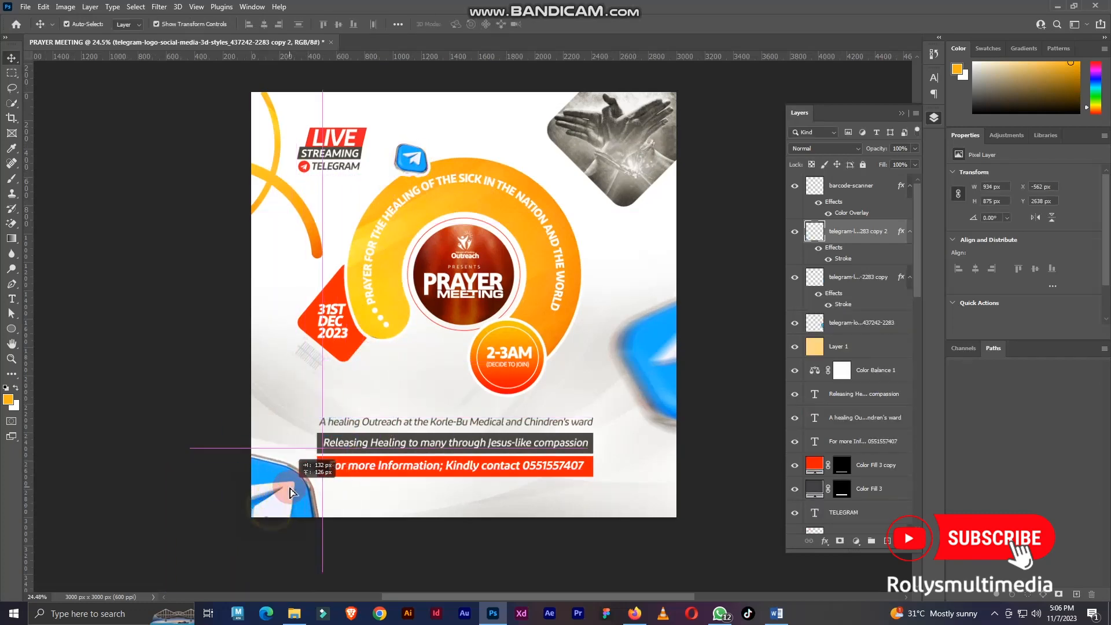
drag(290, 488, 286, 490)
scroll(310, 455, down, 3)
scroll(314, 411, up, 2)
click(219, 357)
scroll(583, 283, up, 1)
drag(426, 327, 449, 312)
Step: Add a Hue/Saturation adjustment layer above the barcode-scanner layer with Saturation at +28, and collapse the layer list
click(853, 201)
click(856, 541)
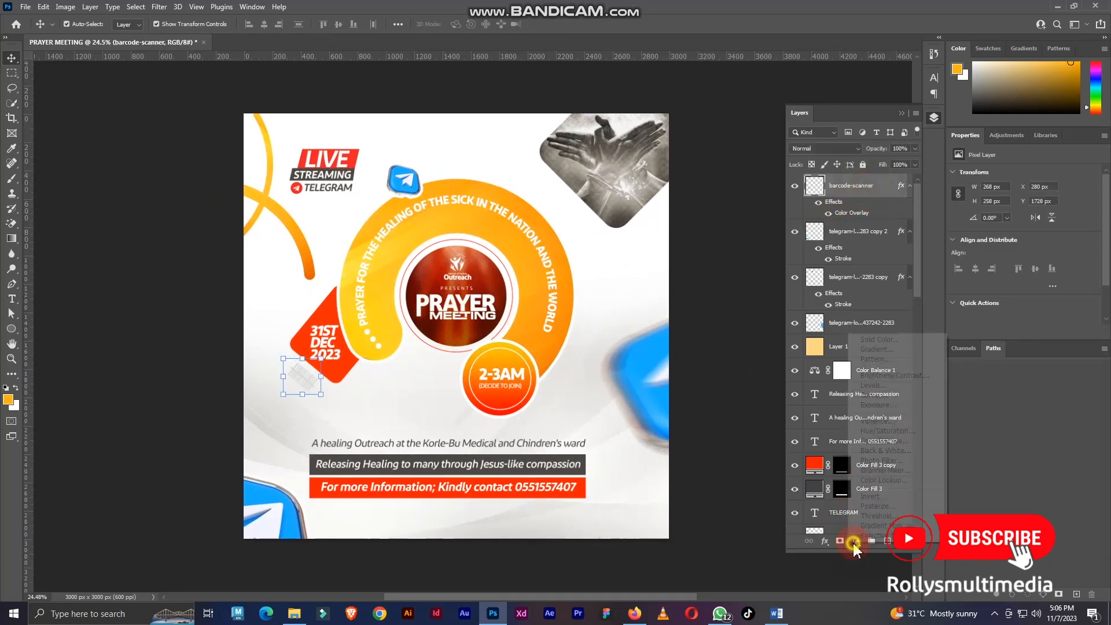
click(878, 399)
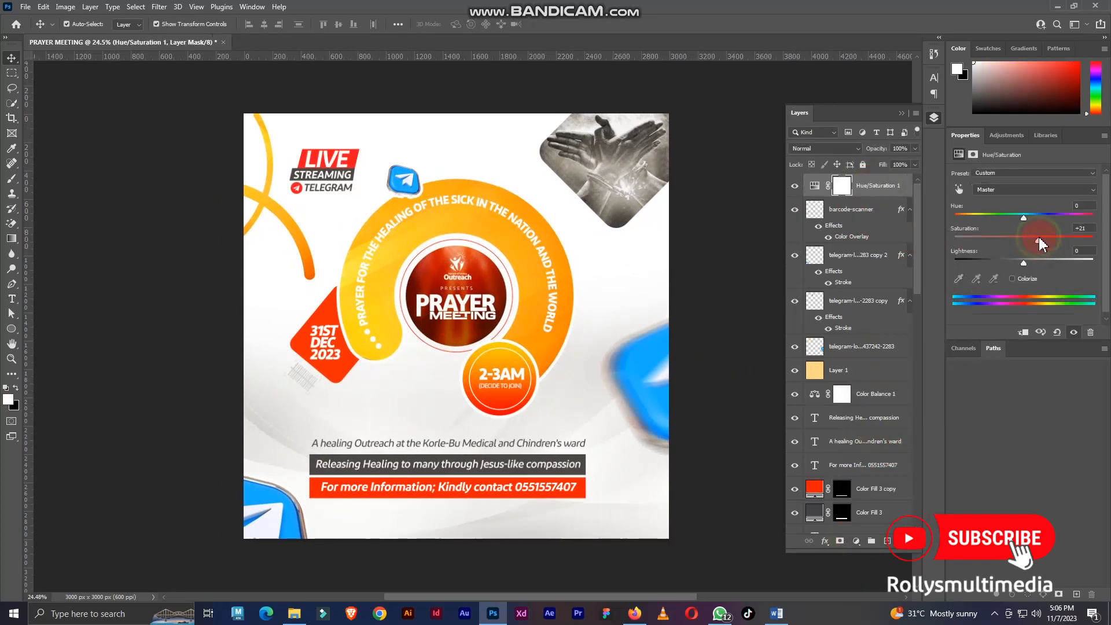
drag(1039, 238, 1041, 236)
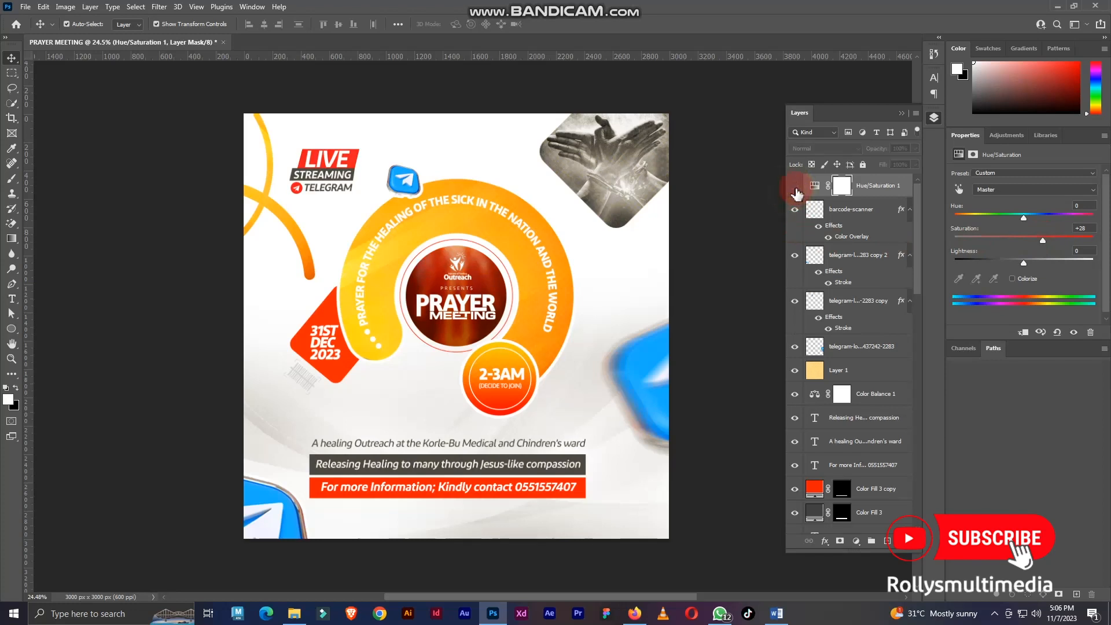
click(931, 118)
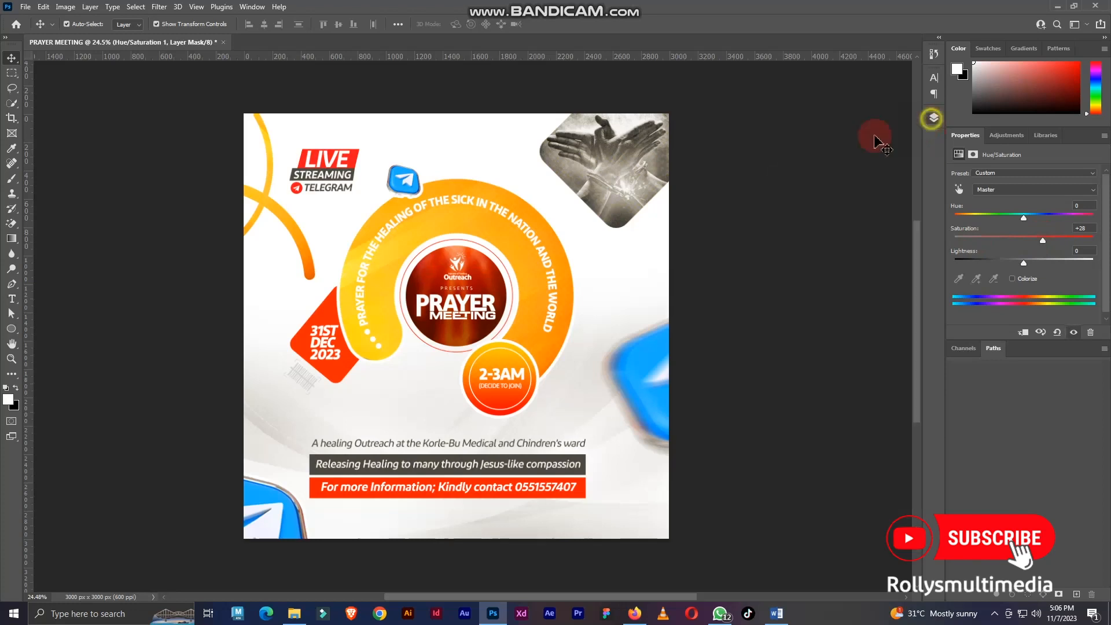
scroll(391, 223, up, 1)
drag(467, 226, 489, 209)
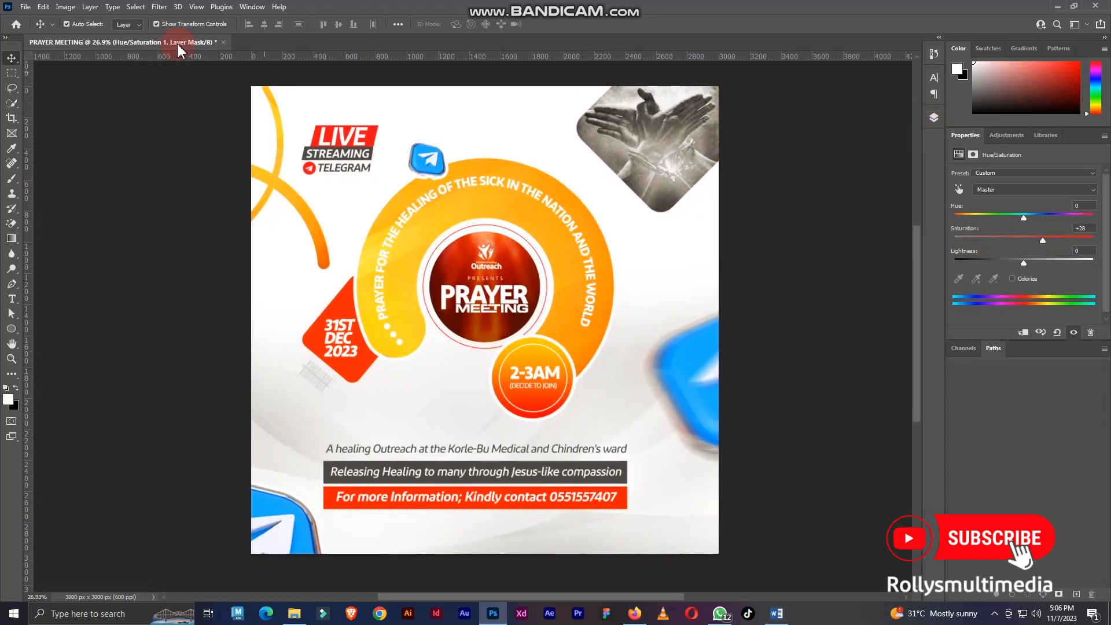
Step: Save a JPEG copy of the flyer on the computer in the Prayer Meeting Tut folder, using Maximum quality 12 and Progressive format with 3 scans
click(24, 7)
click(68, 153)
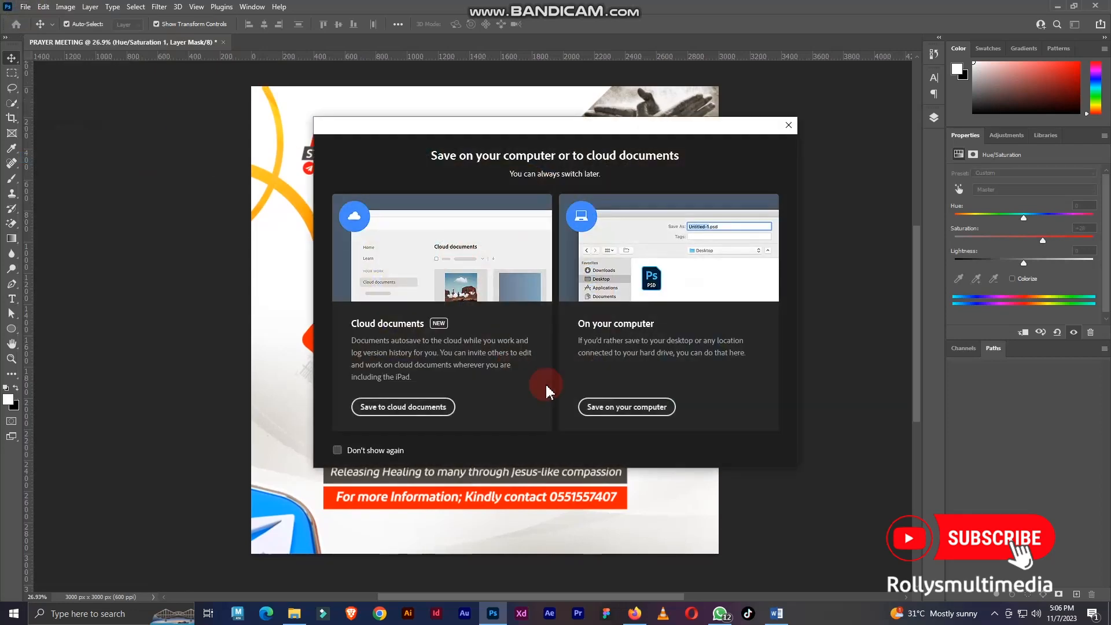
click(606, 407)
click(310, 503)
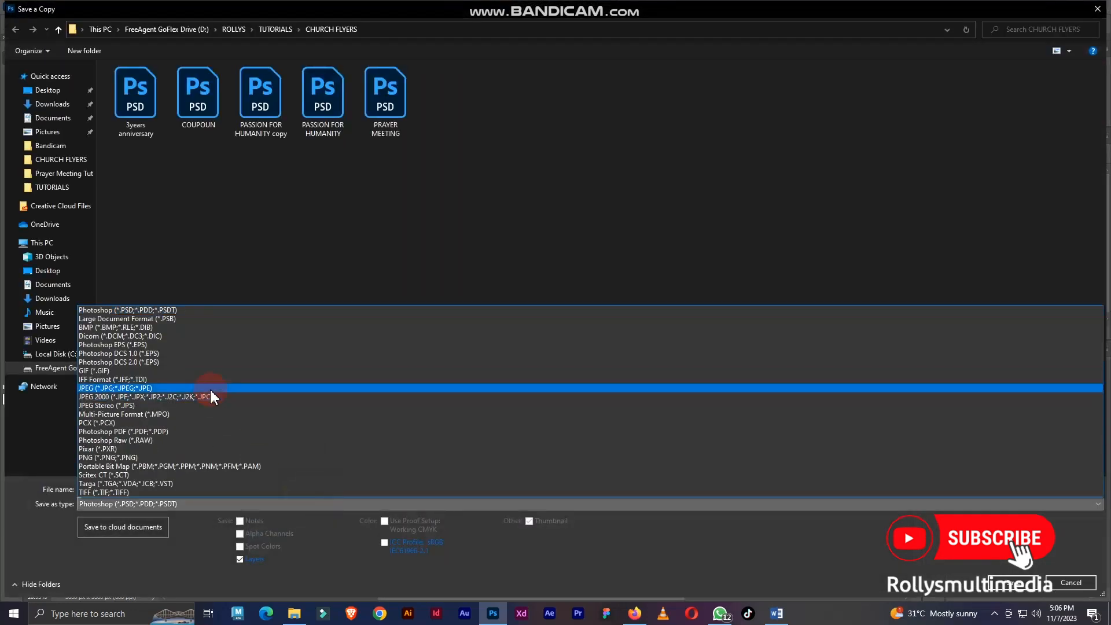
click(212, 385)
click(58, 29)
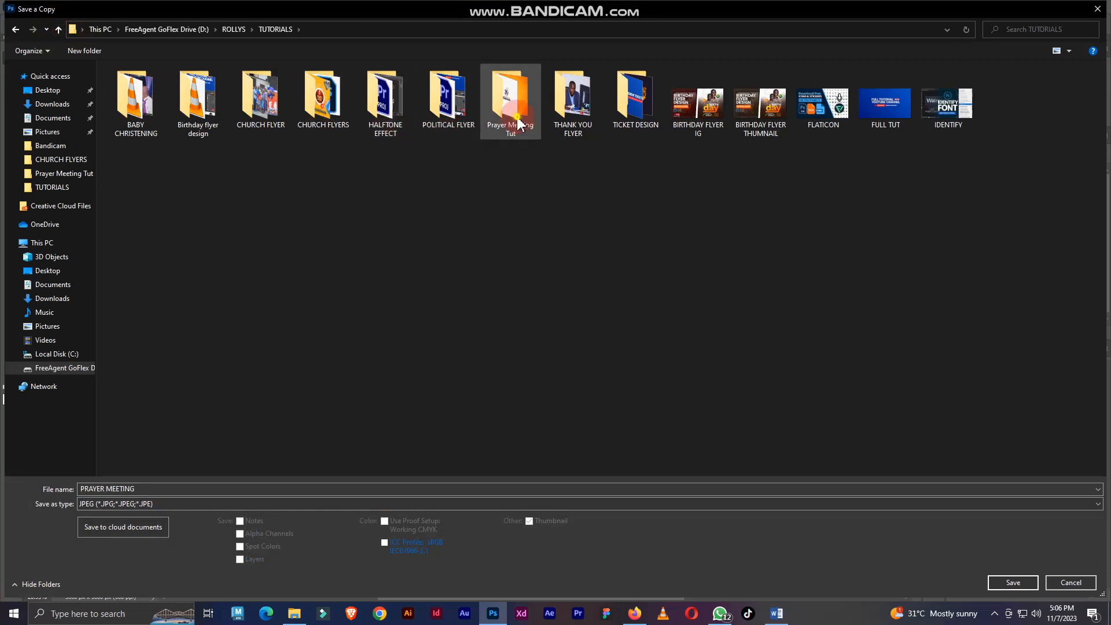
double_click(509, 101)
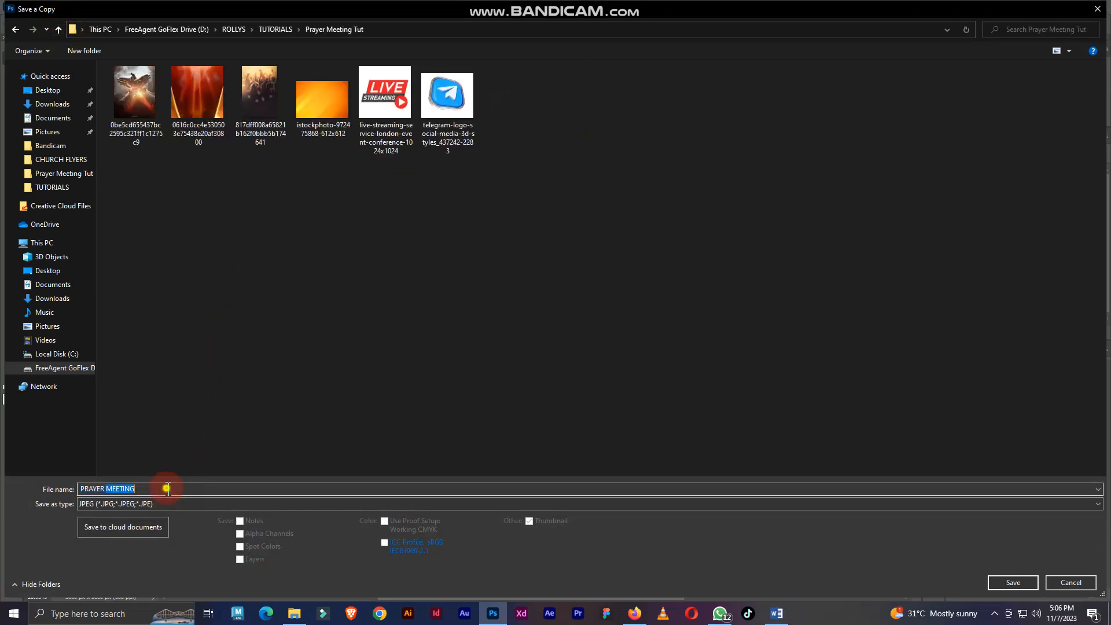
key(Return)
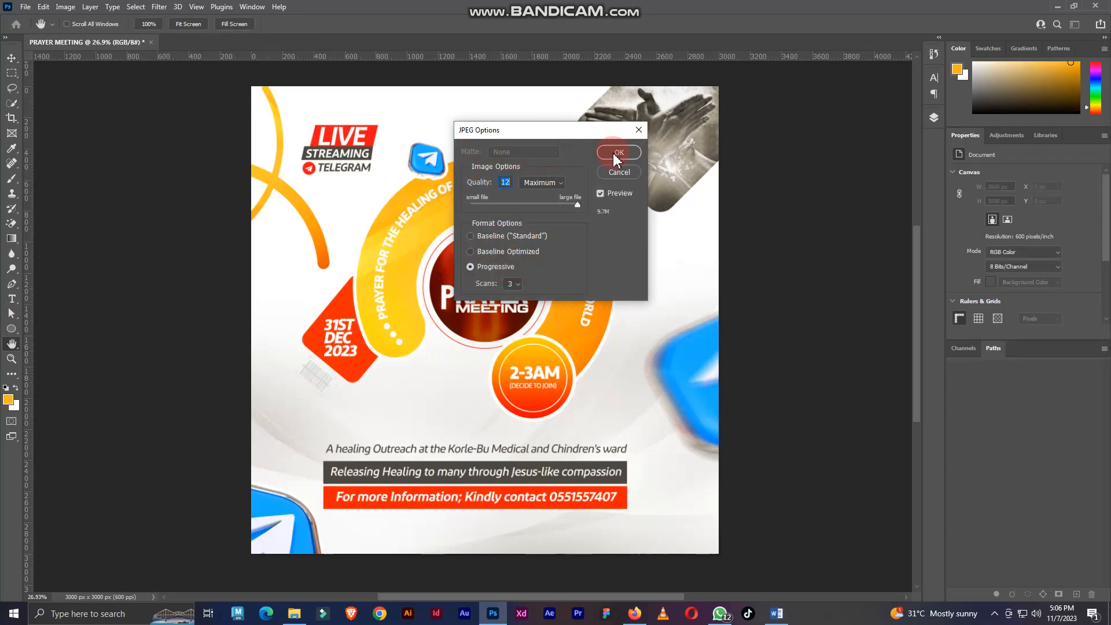
click(618, 153)
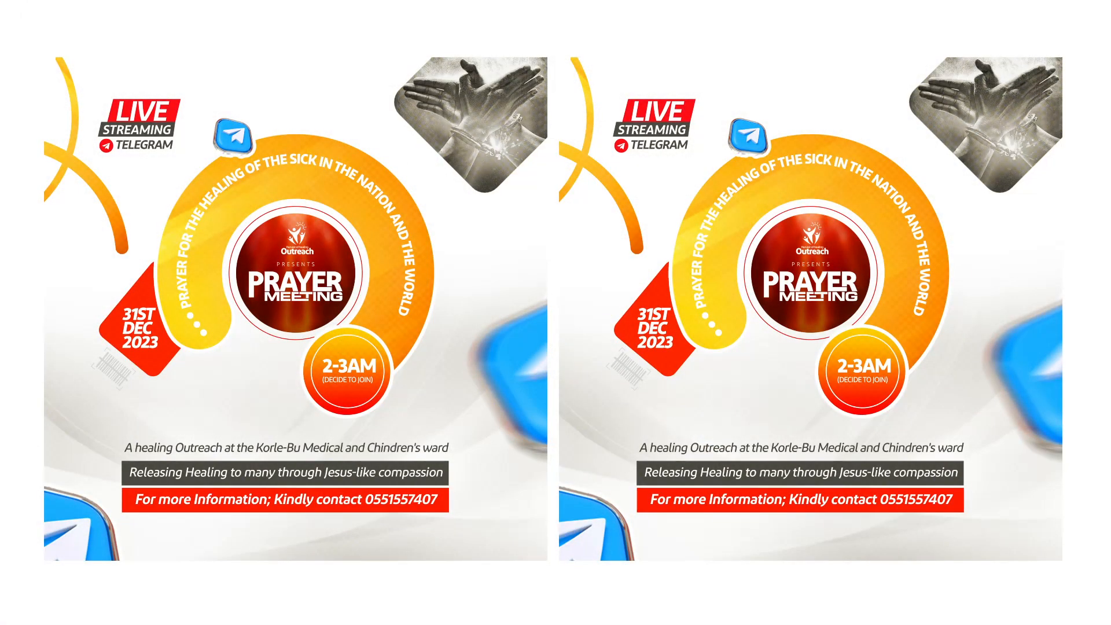